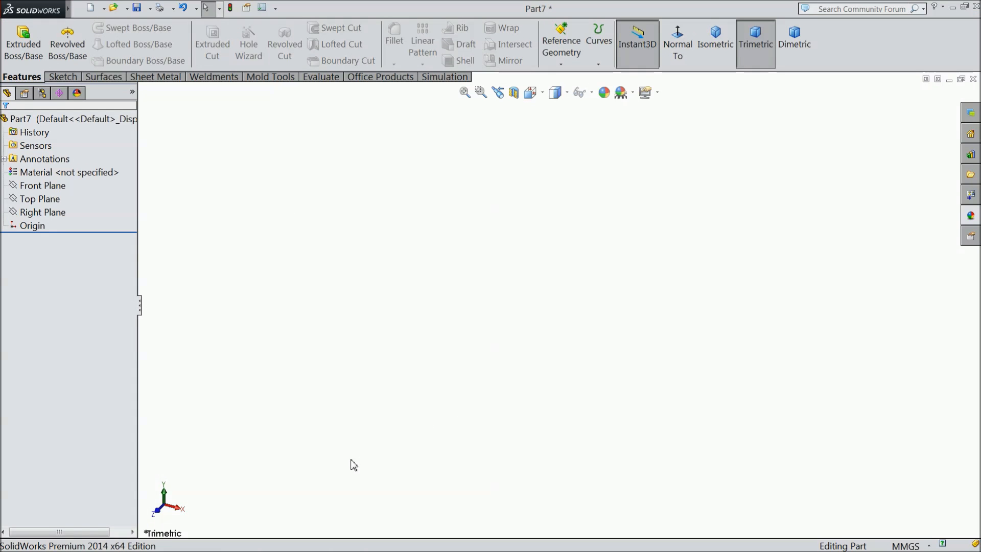
- Sketch a circle of about 68 mm radius on the Front Plane, centred on the origin
click(50, 187)
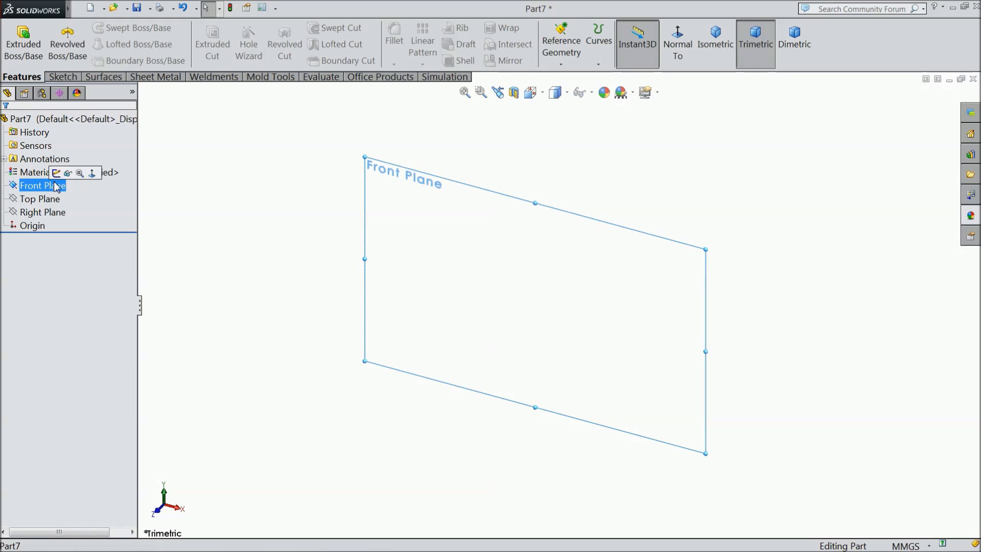
click(56, 173)
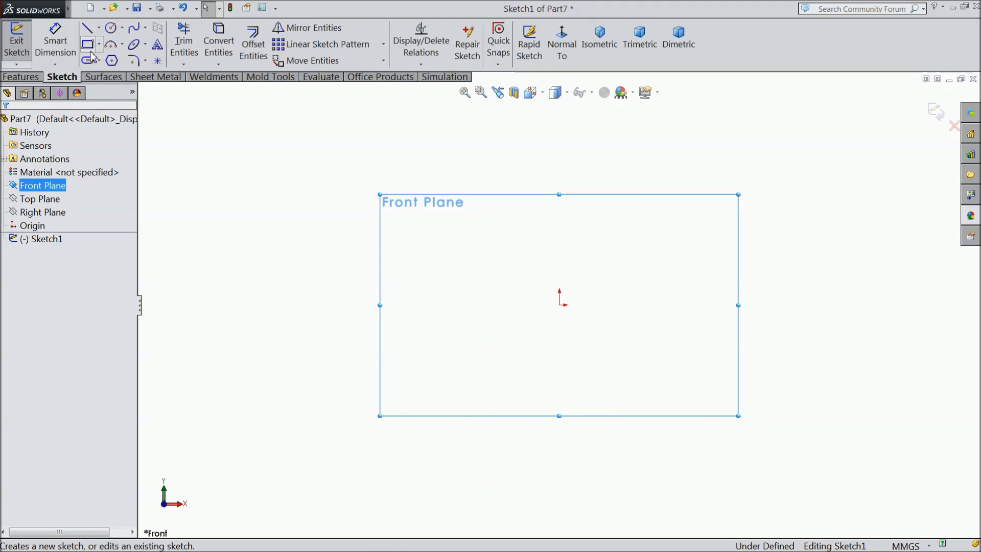
click(111, 28)
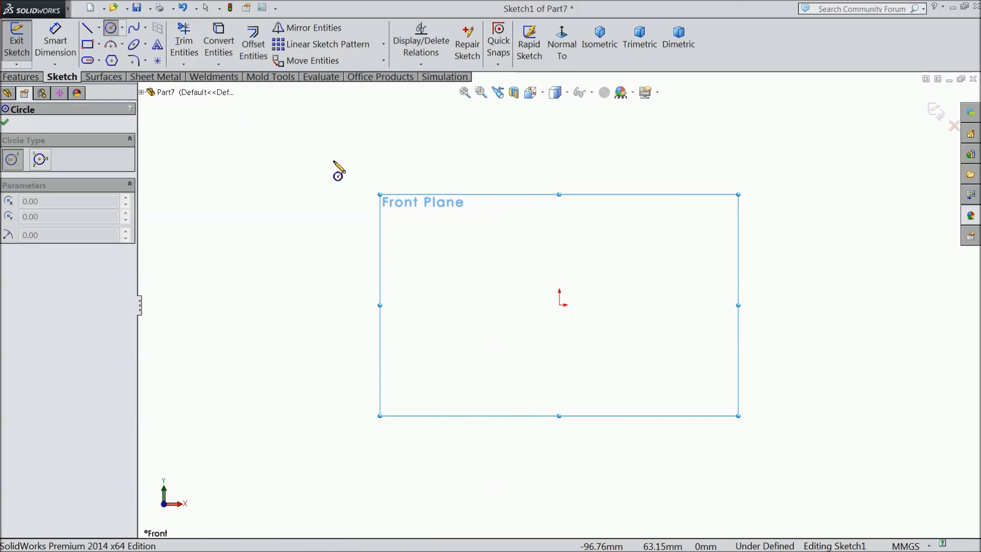
click(560, 305)
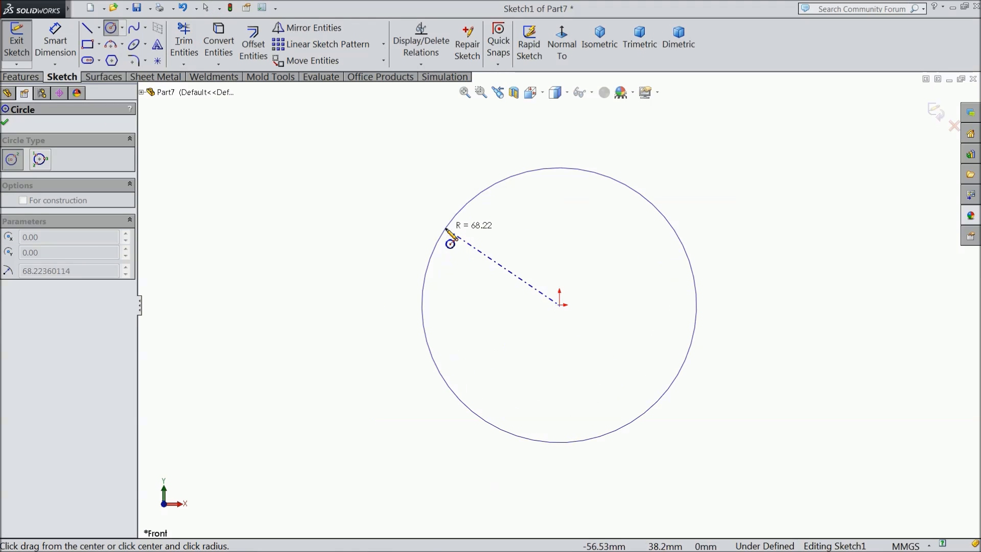
click(449, 235)
- Draw a vertical line across the circle through the origin, from its top quadrant point to its bottom one
click(87, 29)
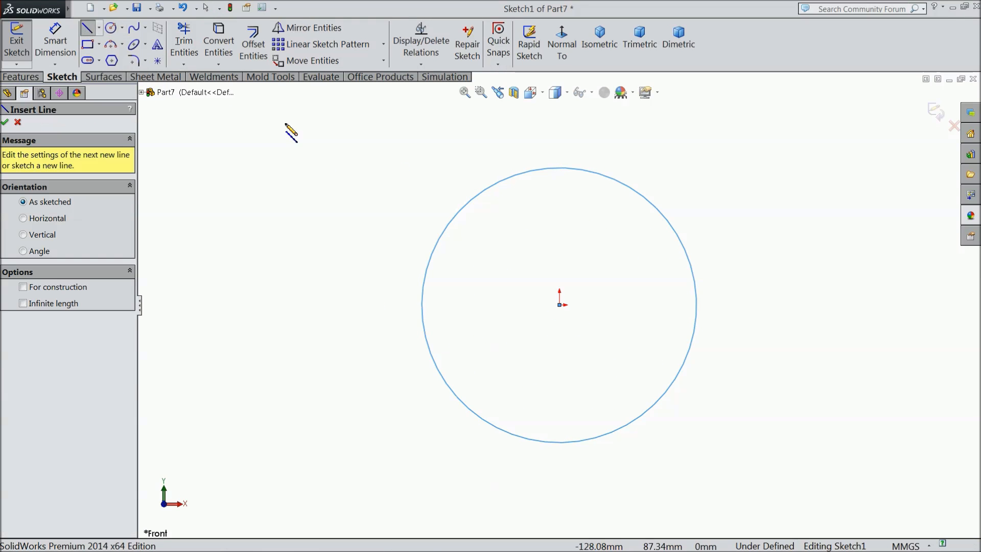
click(559, 167)
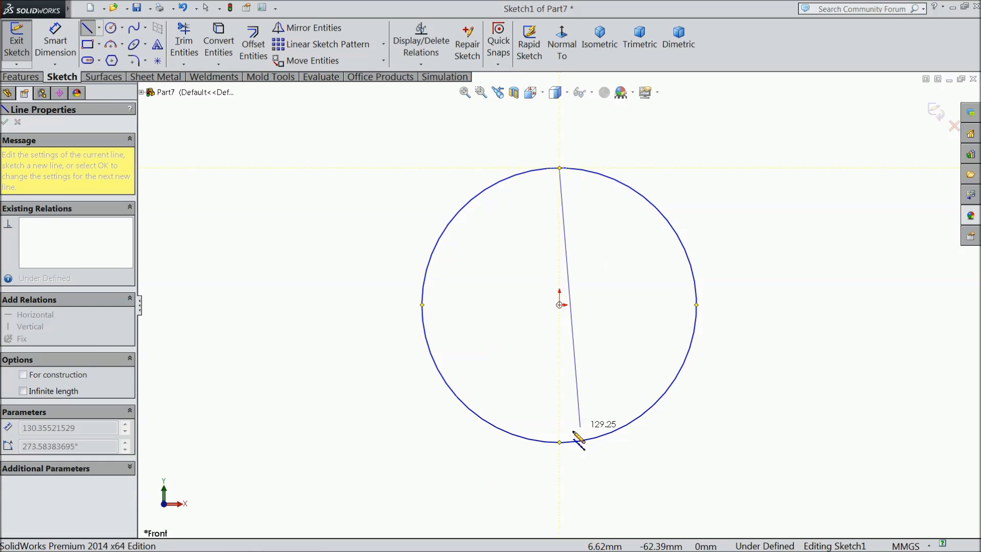
click(561, 443)
right_click(568, 408)
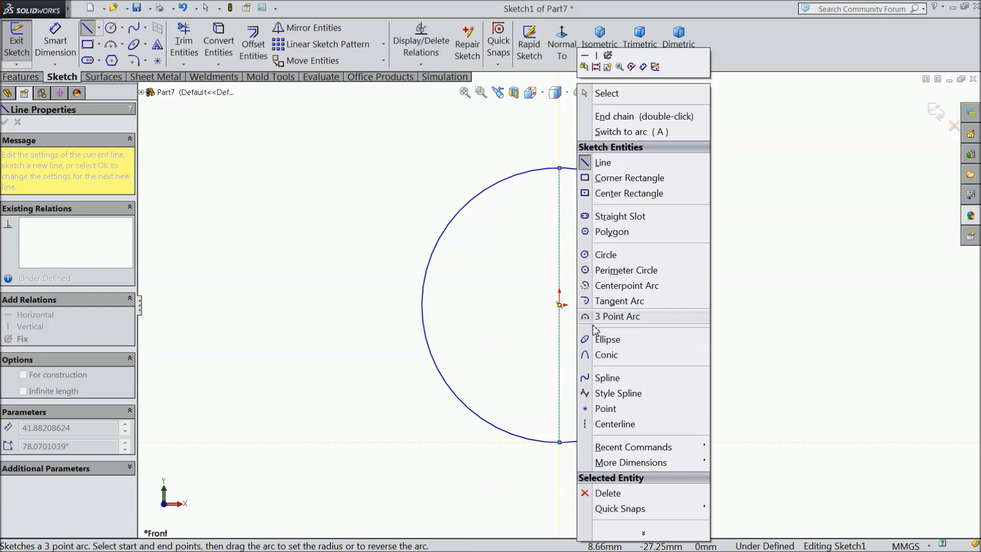
click(634, 94)
- Trim away the left half of the circle, leaving a closed semicircle profile
click(183, 43)
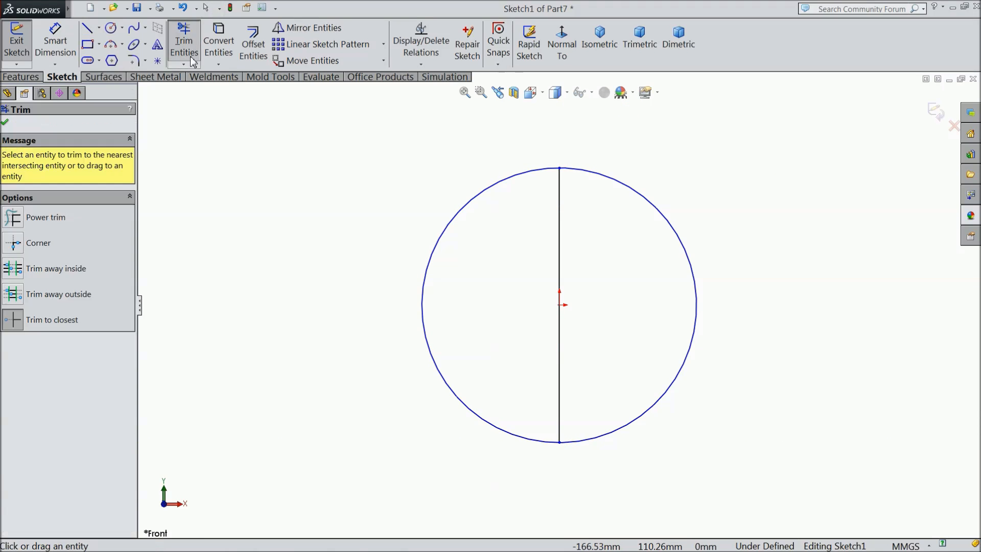
click(434, 273)
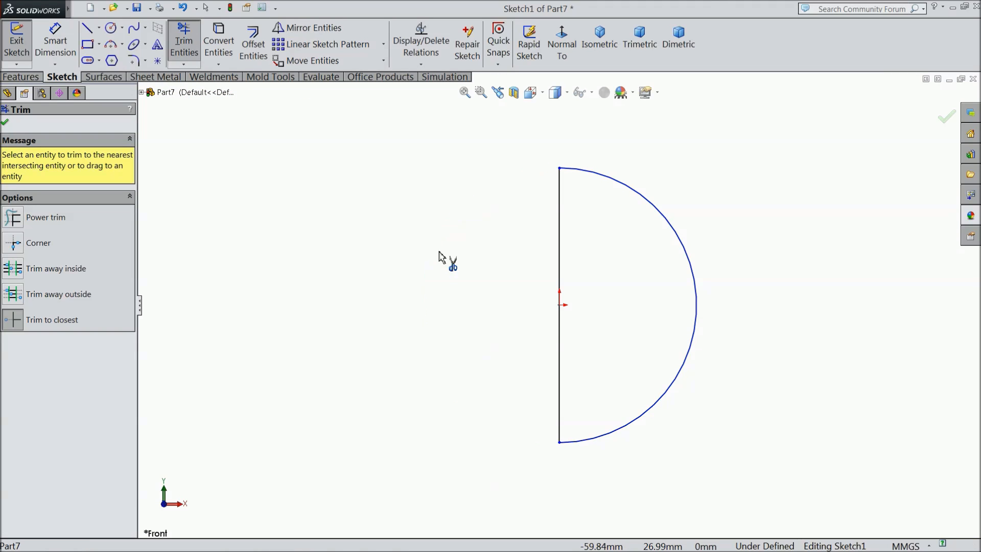
click(5, 123)
- Dimension the arc's radius as 15 mm
click(55, 38)
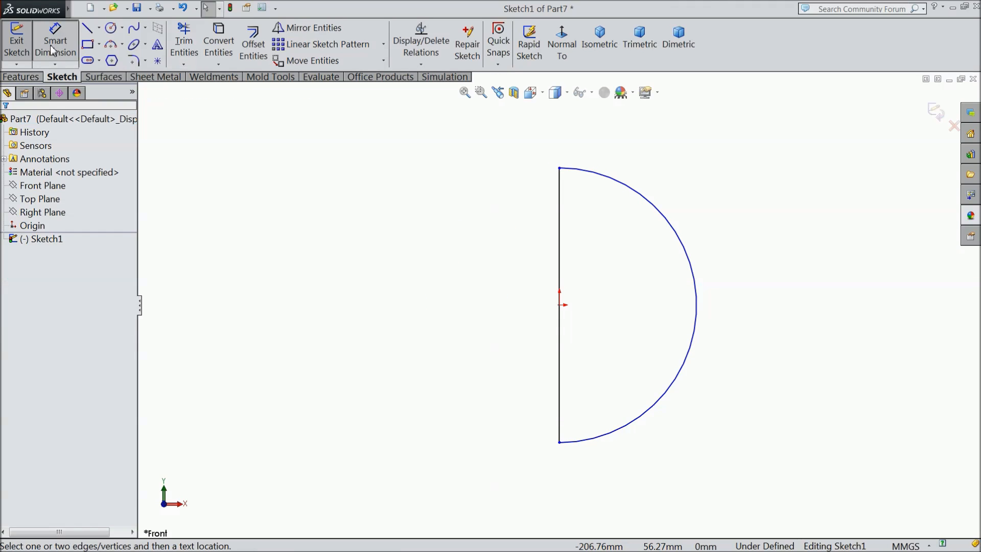
click(698, 303)
click(765, 311)
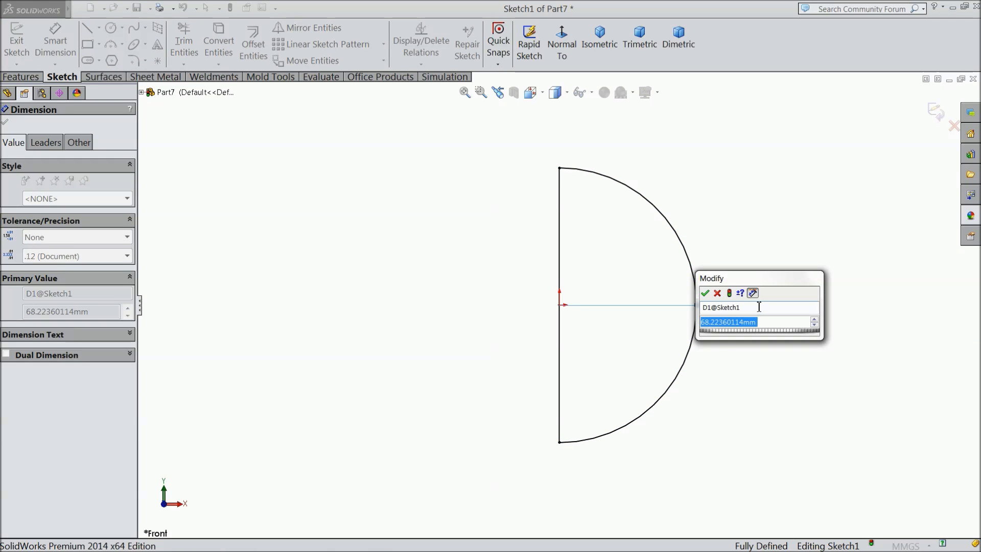
text(15)
click(705, 293)
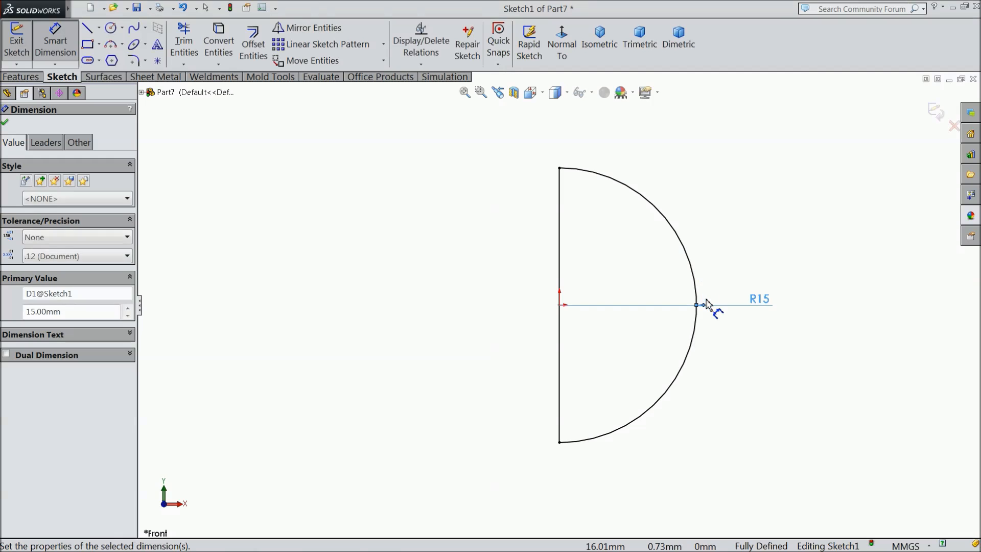
click(6, 123)
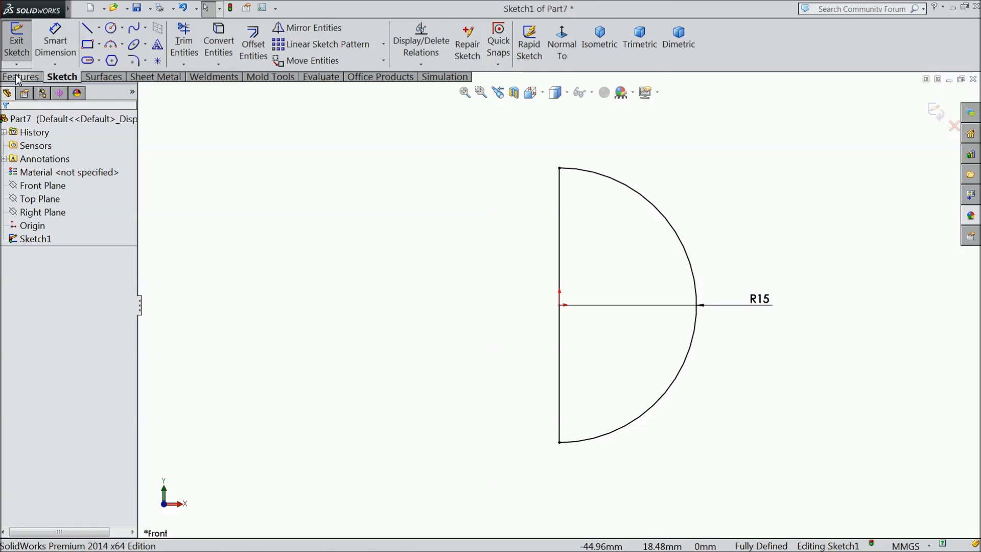
- Revolve the semicircle profile 360 degrees about its vertical line to form a solid ball
click(20, 77)
click(68, 45)
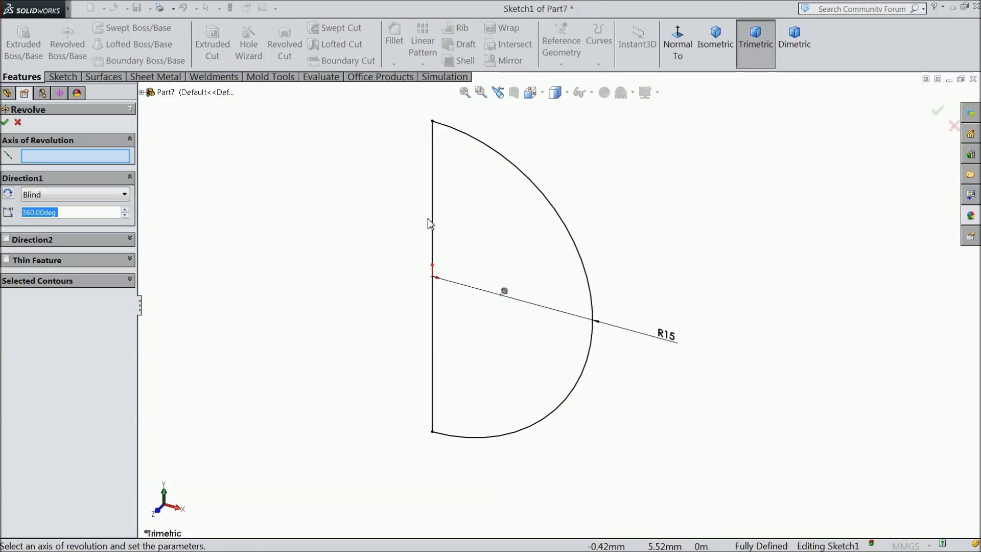
click(431, 223)
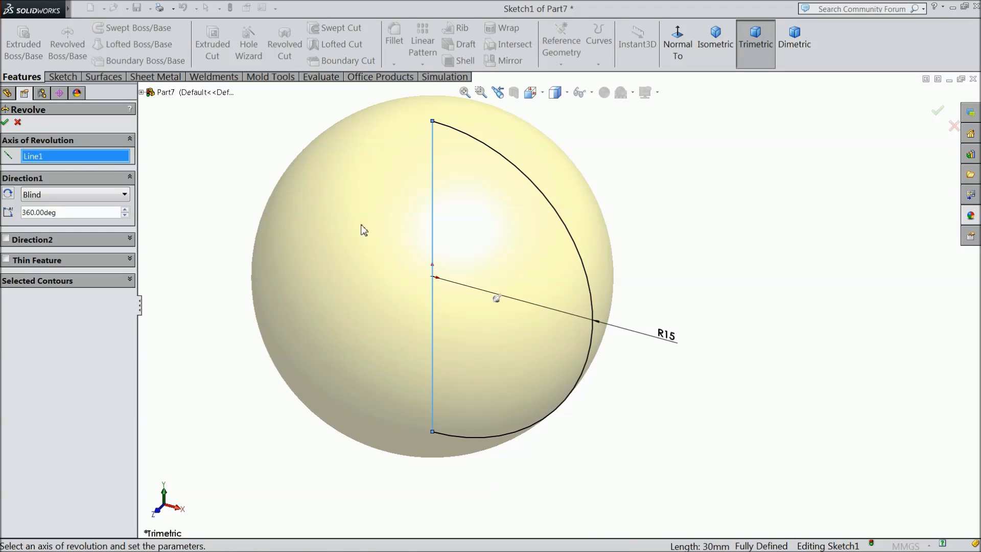
click(5, 122)
key(z)
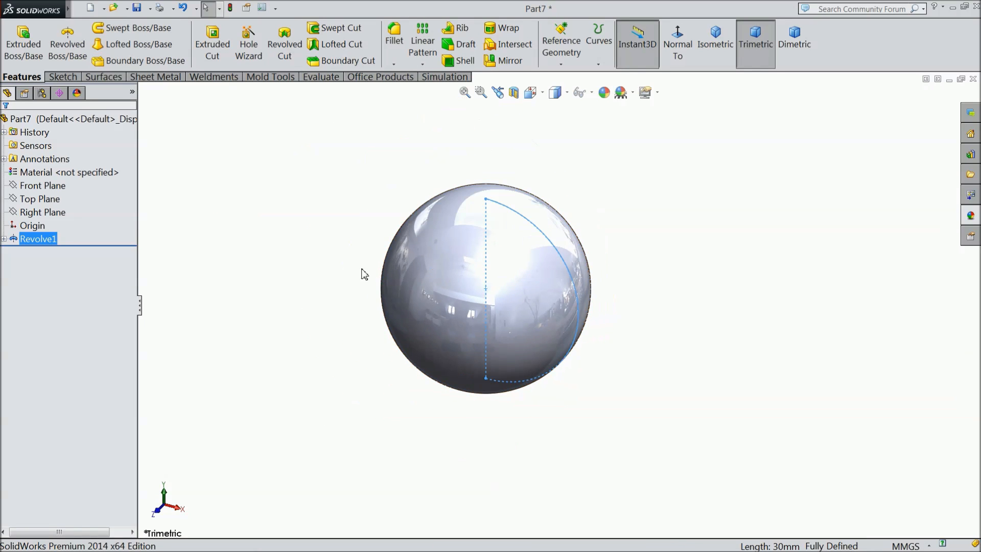
- Set up a blind ANSI Metric M10x1.5 tapped hole with 13.5 mm hole depth and 6 mm thread depth in the Hole Wizard
click(248, 45)
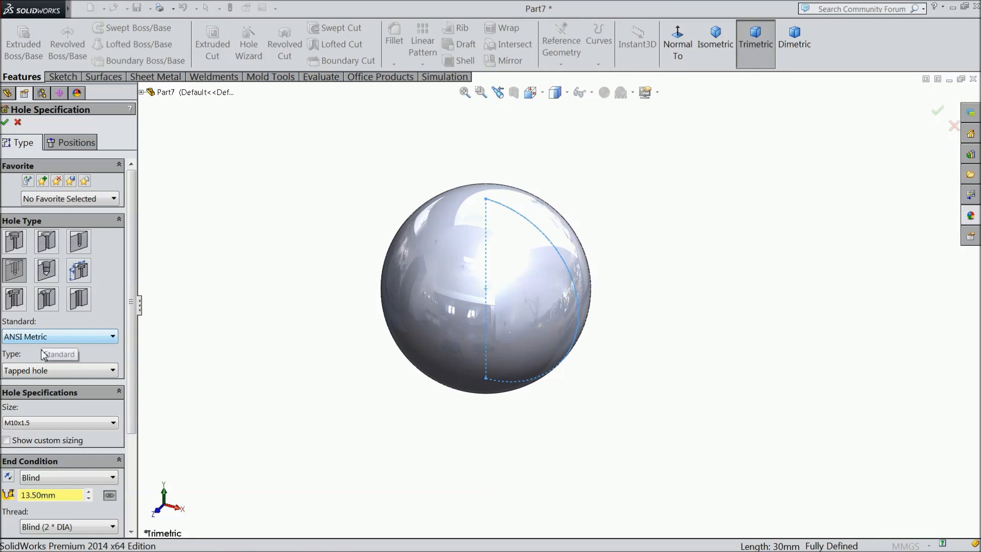
click(24, 423)
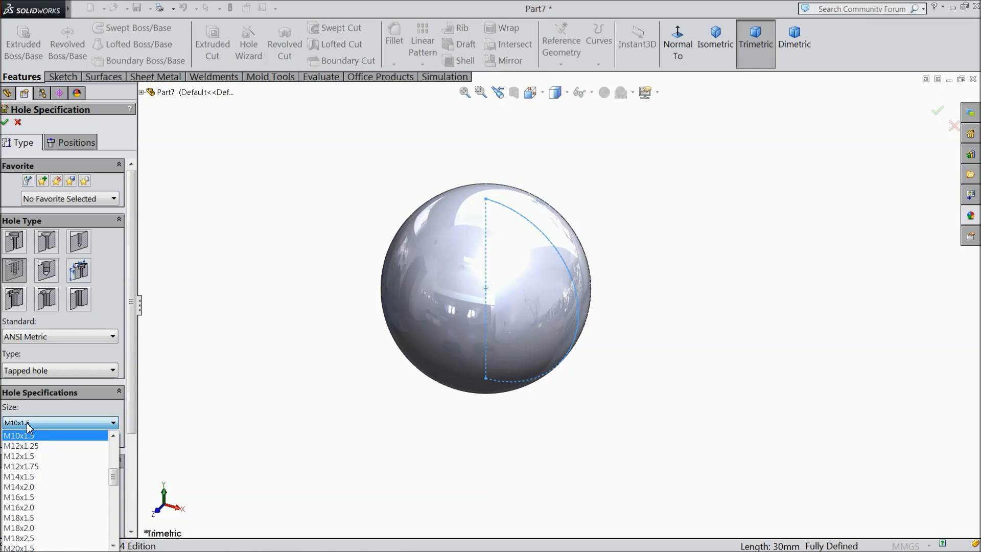
click(29, 423)
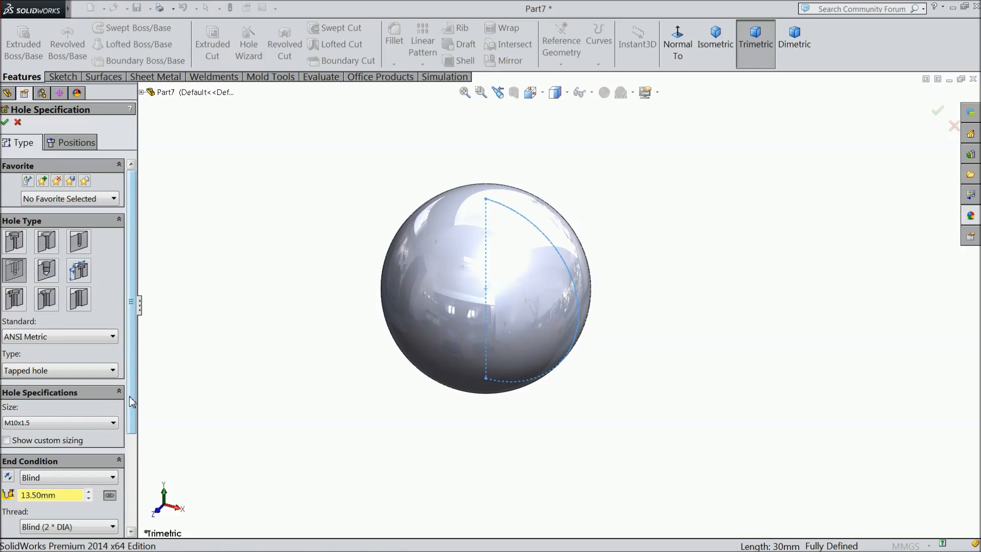
scroll(133, 424, down, 2)
drag(133, 424, 132, 473)
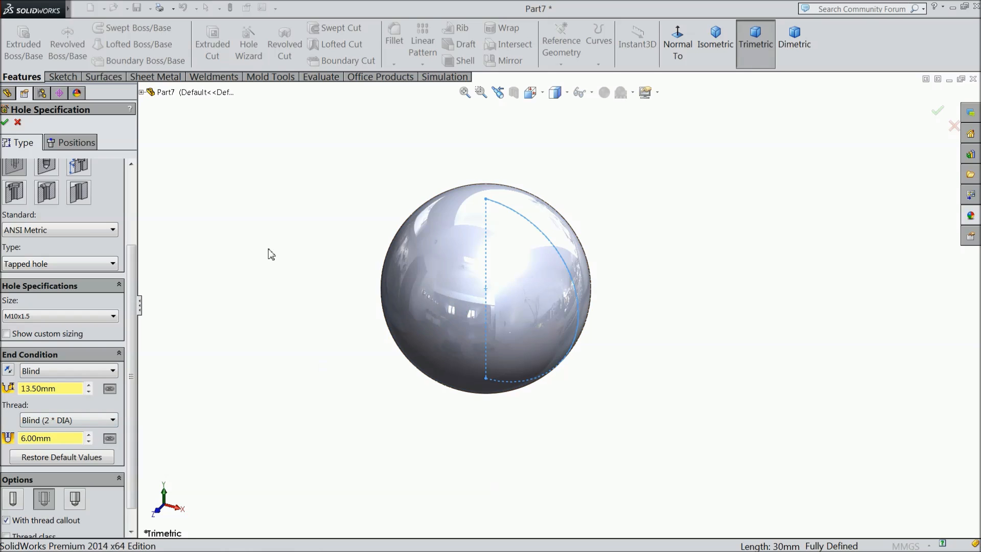
- Position the tapped hole with 3D sketch points at the origin and on the ball's front-left surface, and create it
click(77, 143)
click(59, 243)
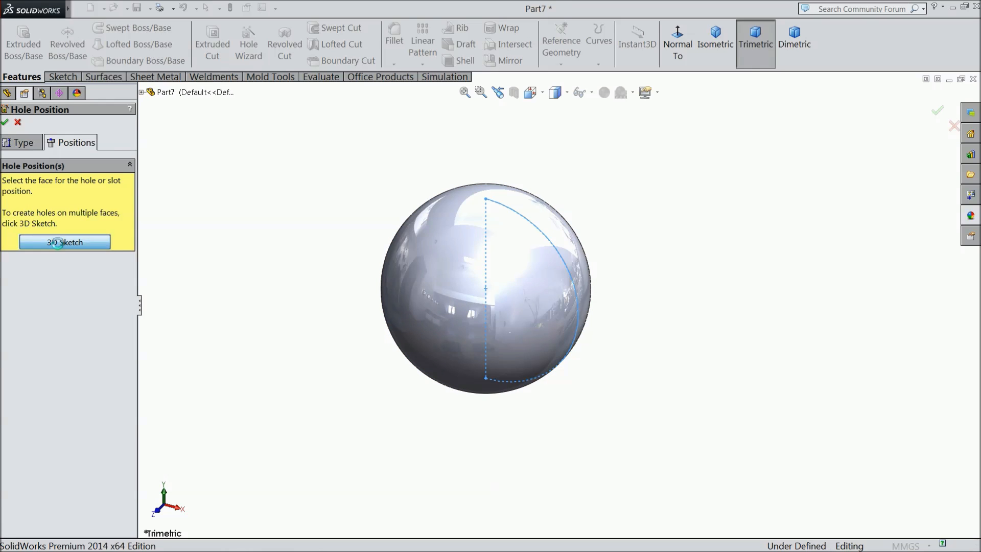
click(486, 289)
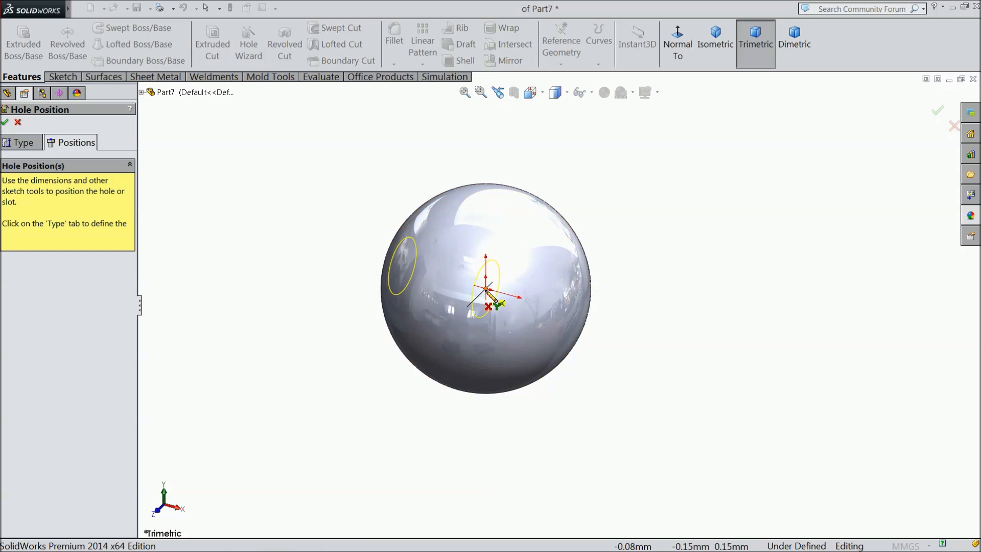
click(486, 289)
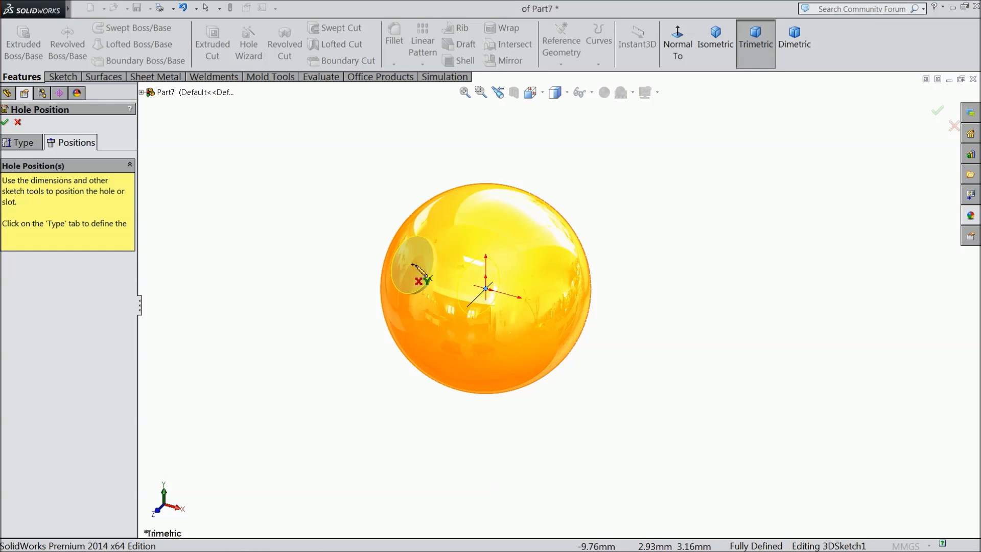
click(437, 272)
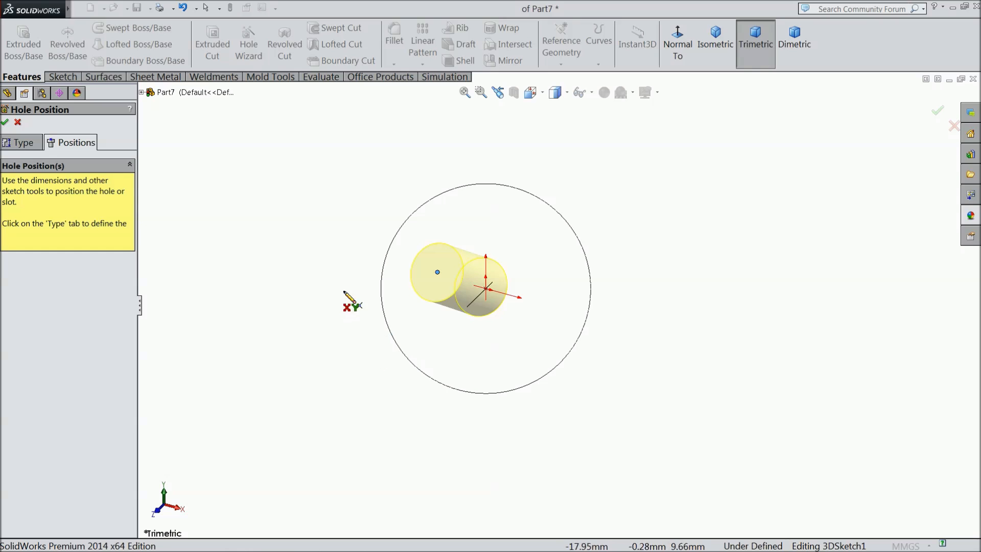
middle_drag(333, 328, 311, 224)
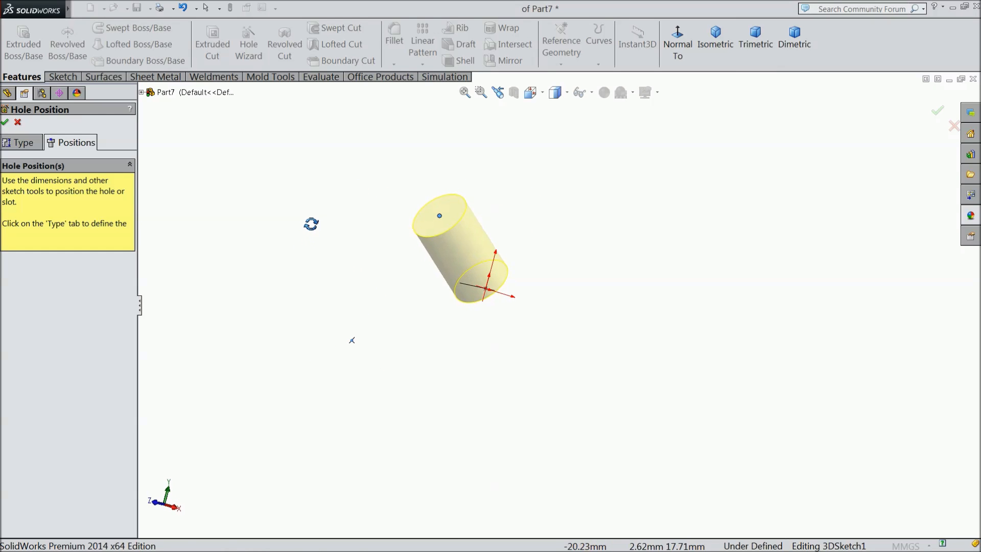
click(4, 122)
- Enable shaded cosmetic threads in the document's detailing properties
middle_drag(304, 247, 319, 368)
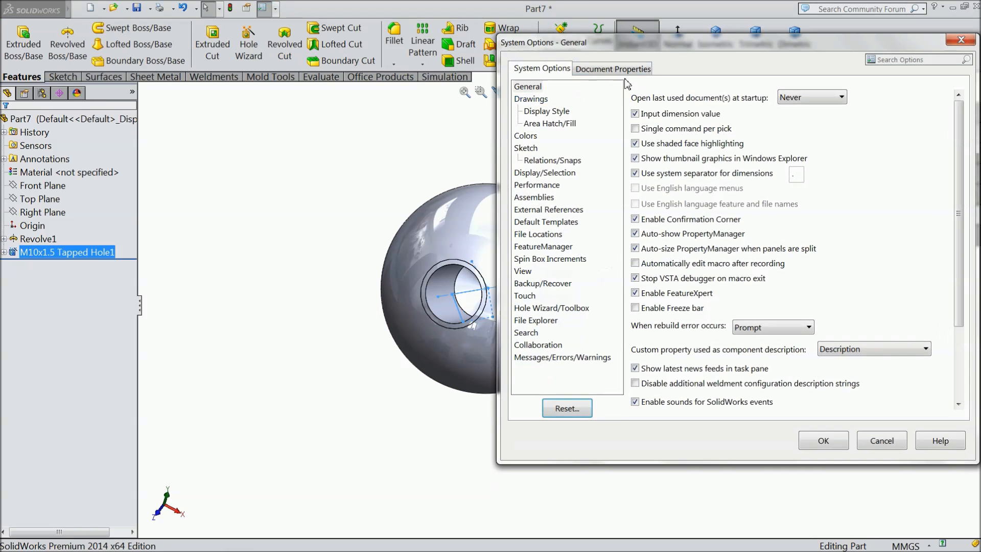
click(626, 69)
click(530, 148)
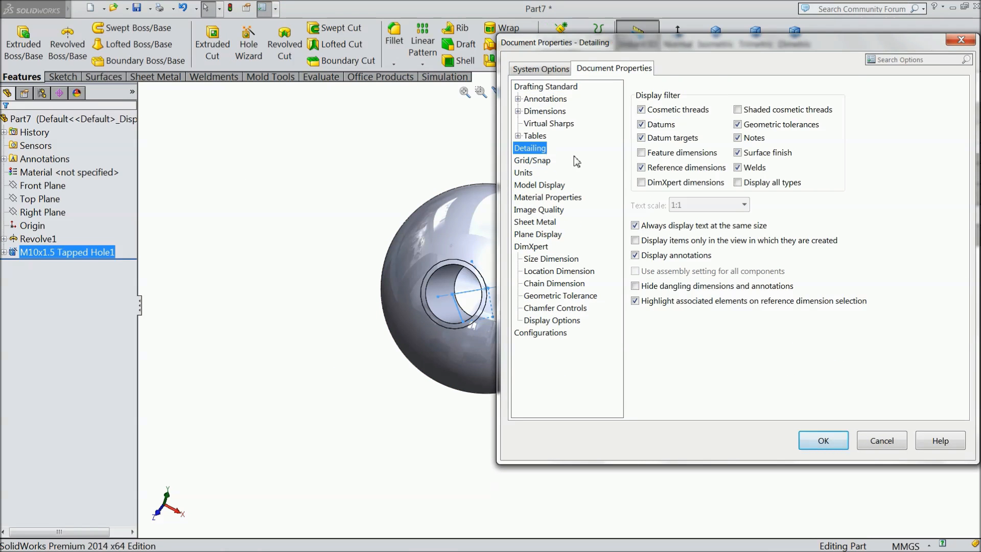
click(765, 112)
click(823, 440)
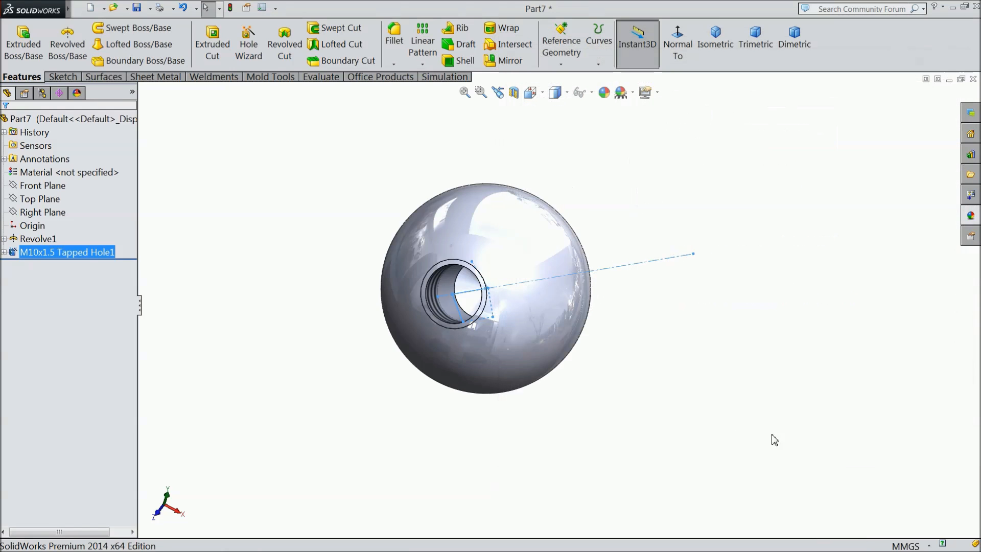
- Apply the brushed copper metal appearance to the ball
scroll(500, 345, down, 3)
scroll(501, 345, down, 2)
click(189, 212)
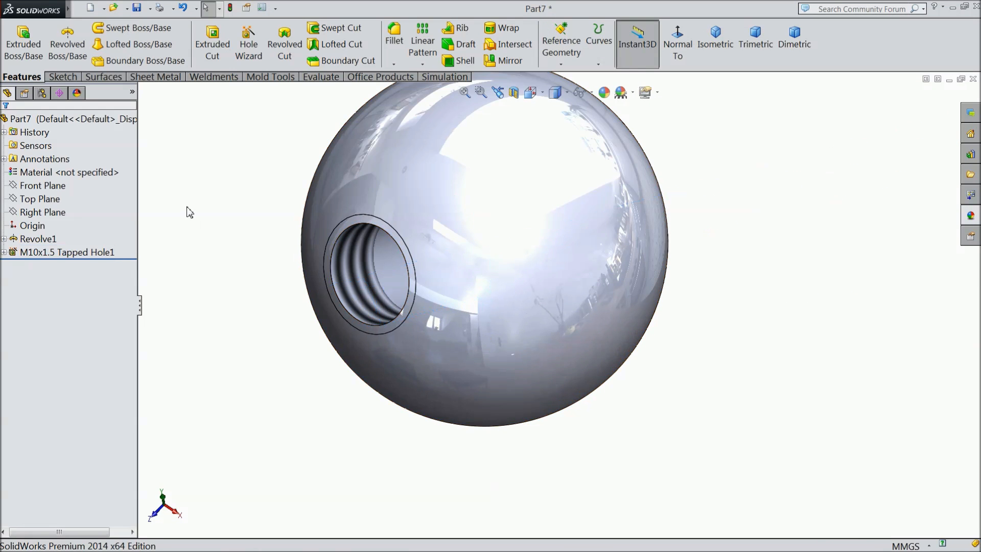
mouse_move(284, 292)
middle_down()
mouse_move(313, 344)
mouse_move(274, 311)
mouse_move(286, 292)
middle_up()
scroll(375, 238, up, 3)
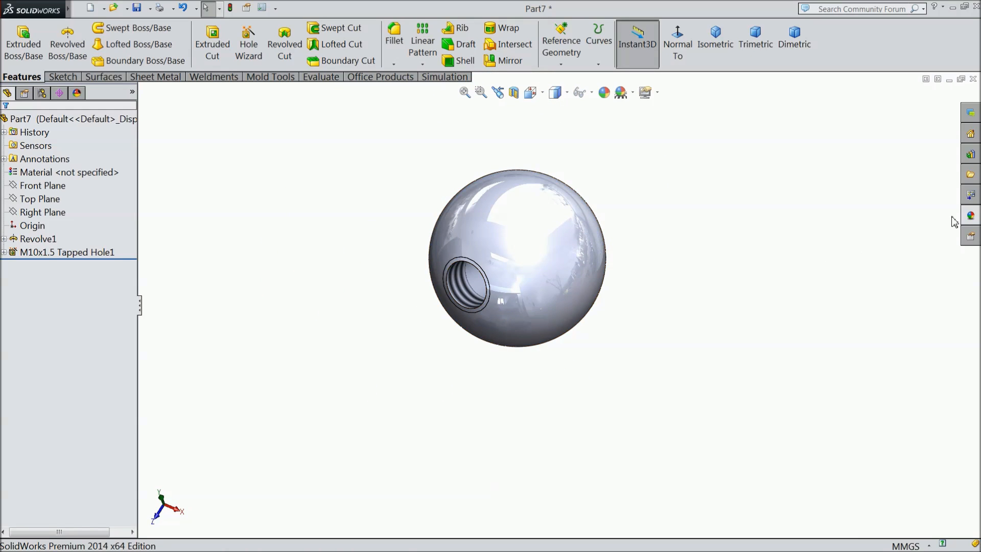
click(971, 215)
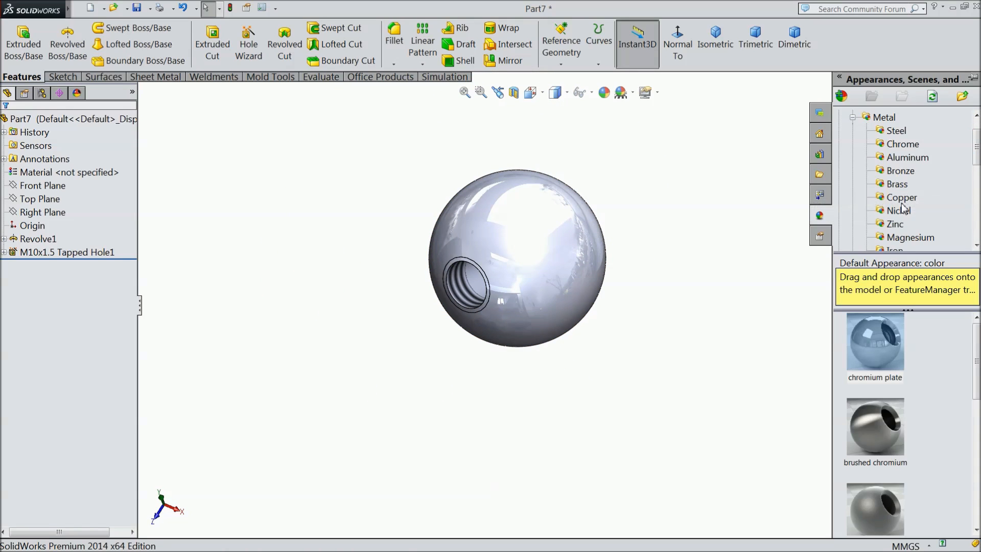
click(900, 171)
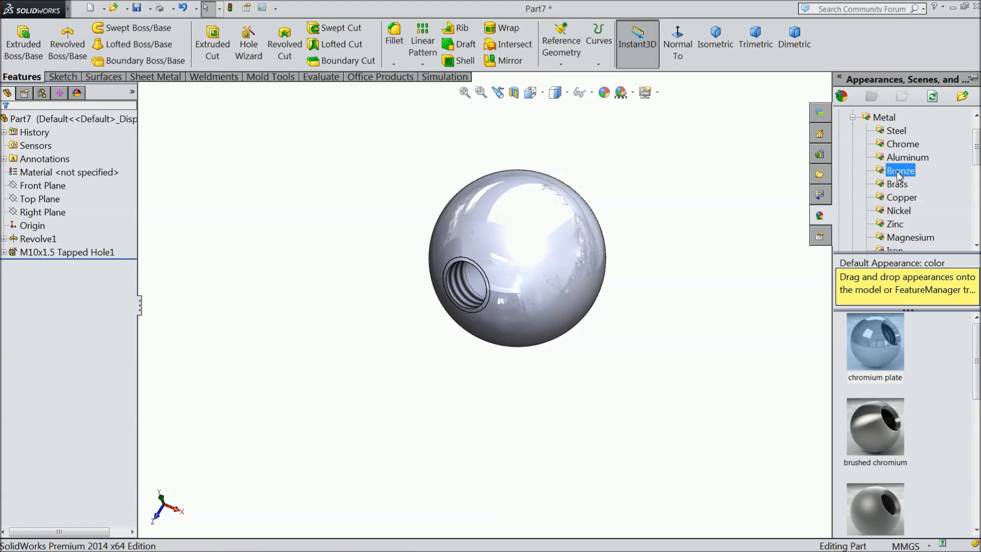
click(902, 198)
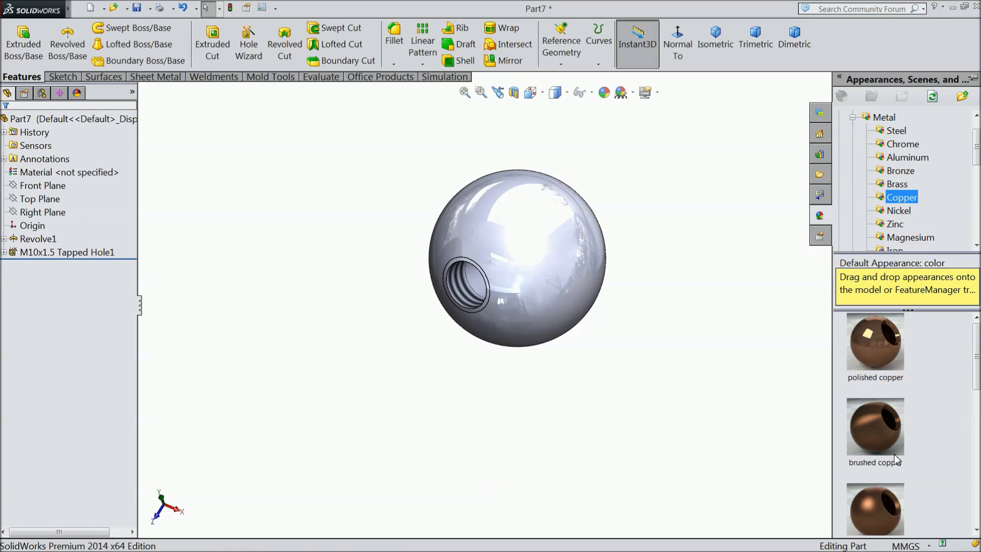
double_click(891, 437)
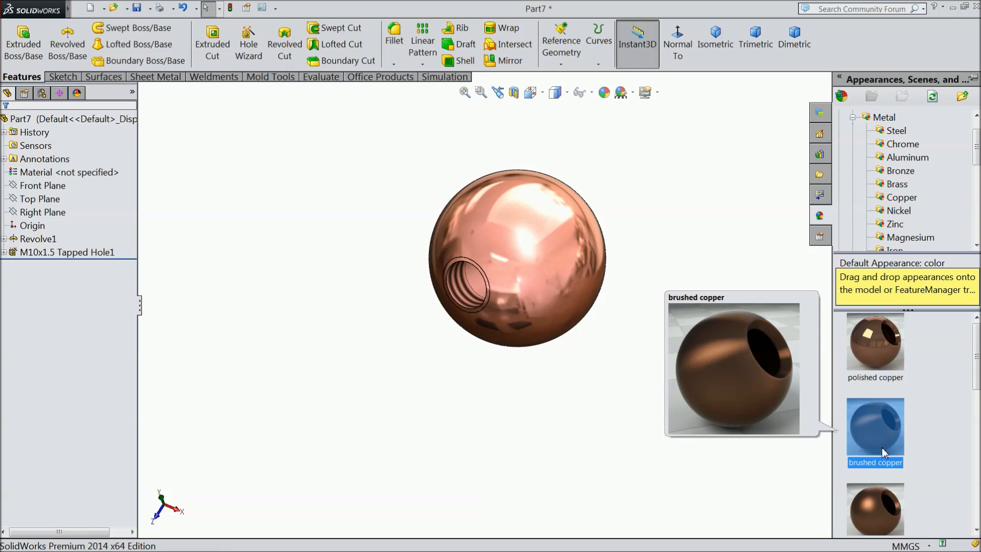
scroll(597, 173, down, 2)
mouse_move(691, 357)
middle_down()
mouse_move(743, 293)
mouse_move(681, 353)
mouse_move(691, 376)
middle_up()
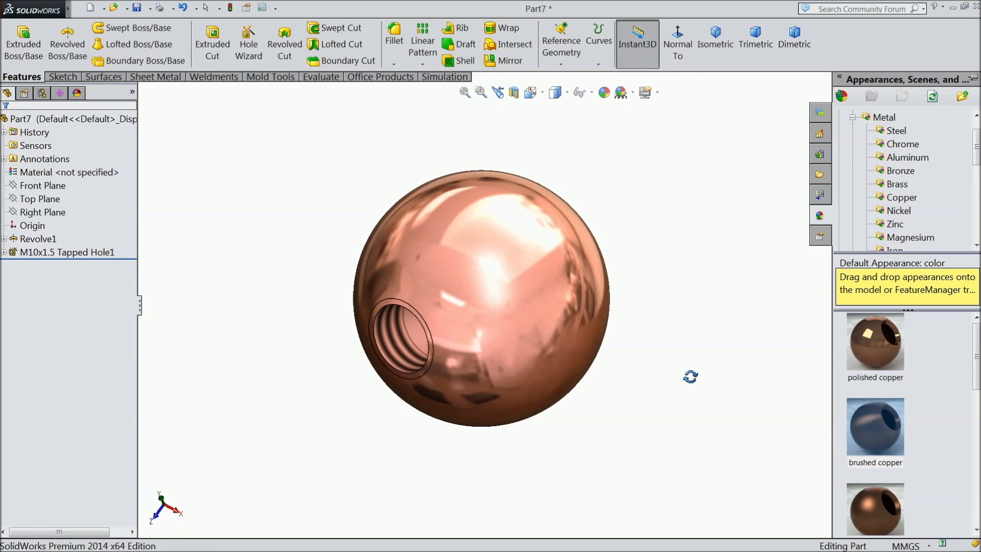
- Save the ball part as 6.knob in the Tailstock folder
scroll(551, 318, down, 1)
click(137, 8)
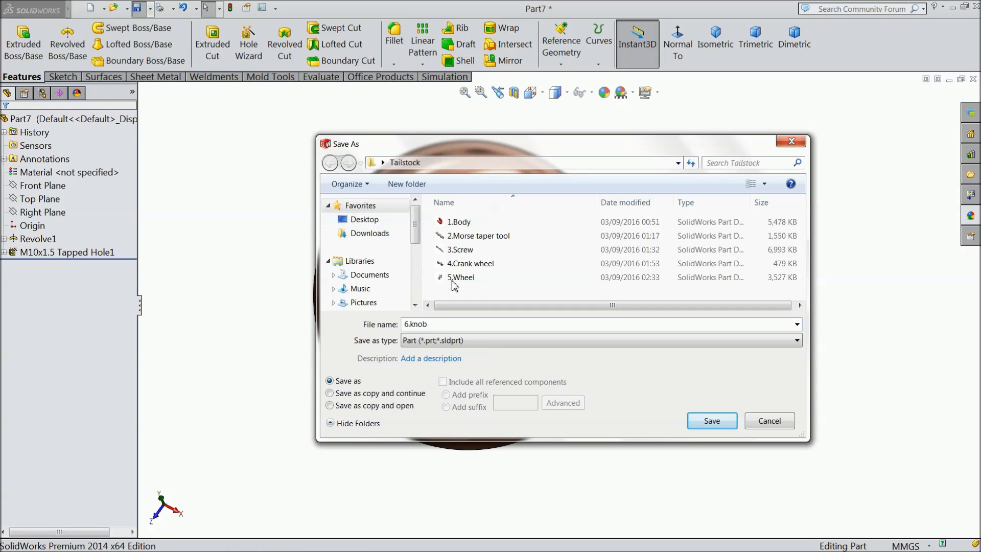
click(712, 421)
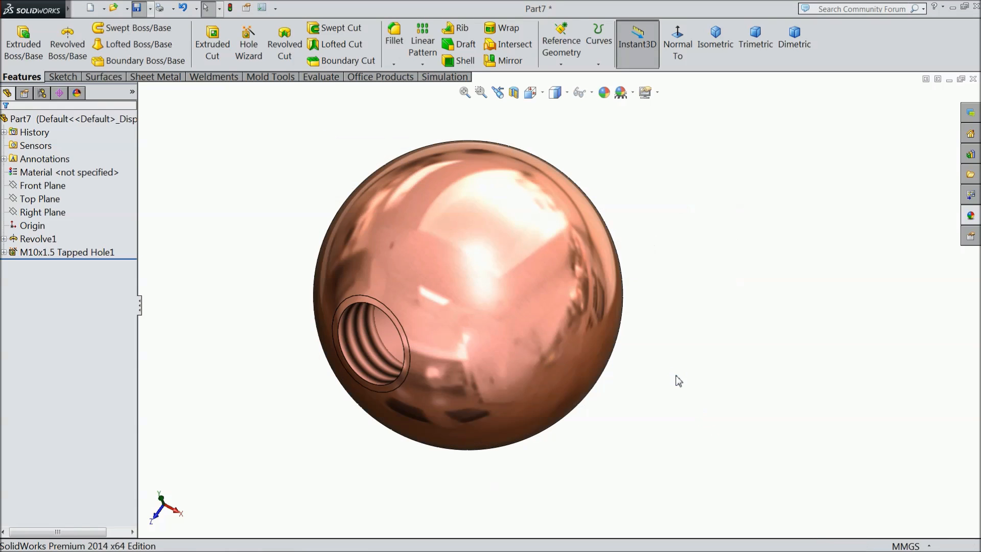
middle_drag(635, 377, 602, 375)
scroll(457, 298, down, 2)
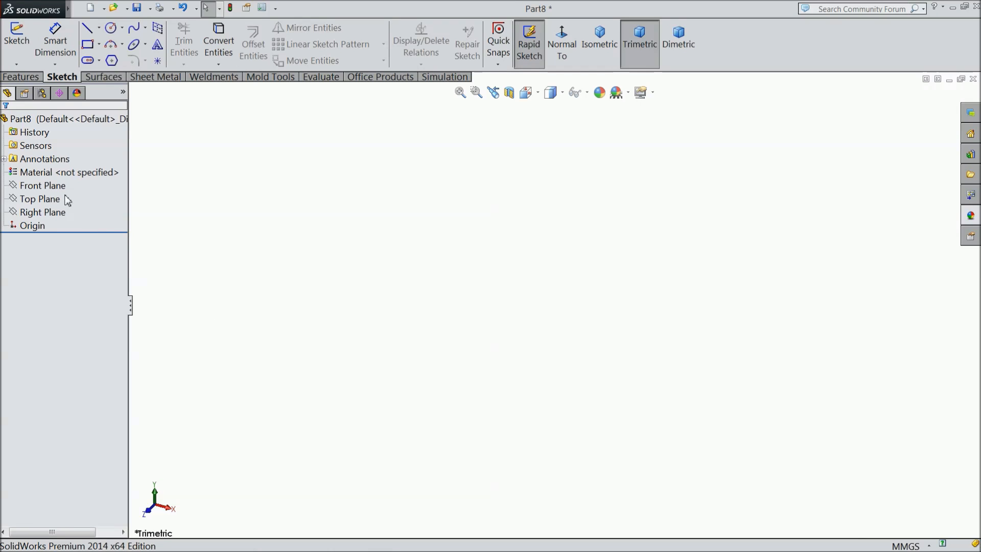
- In the new part, start a sketch on the Front Plane and draw a horizontal baseline about 180 mm long from the origin
click(42, 185)
click(69, 172)
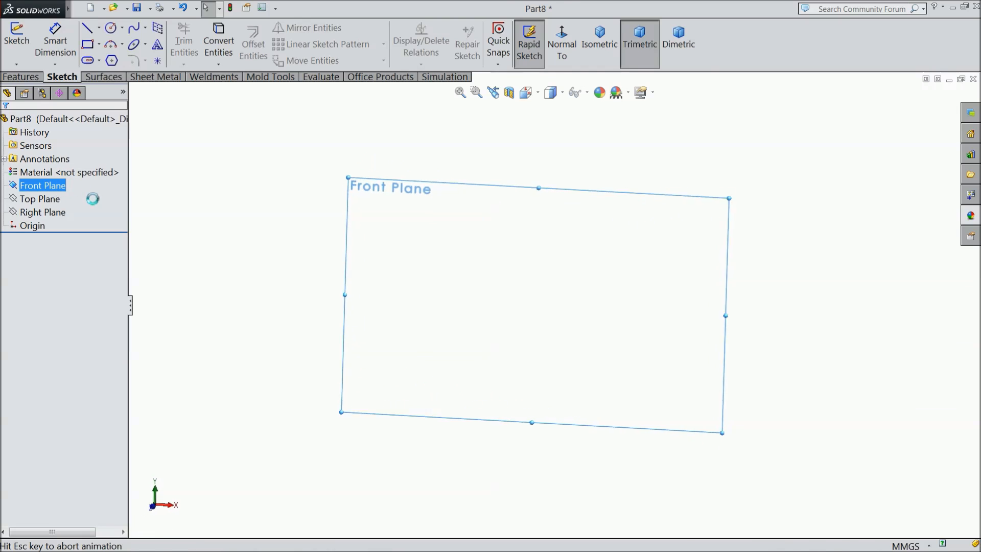
click(39, 78)
click(56, 77)
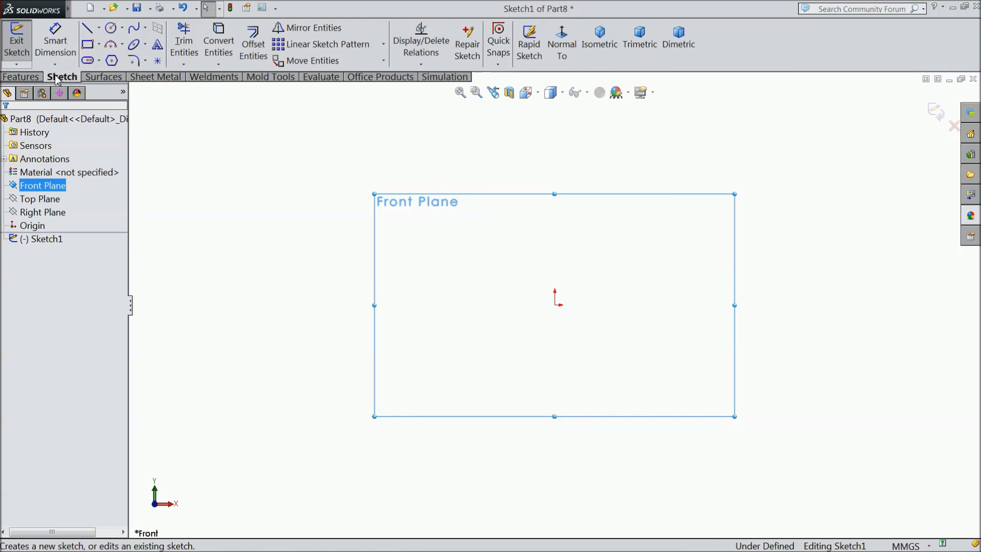
click(87, 29)
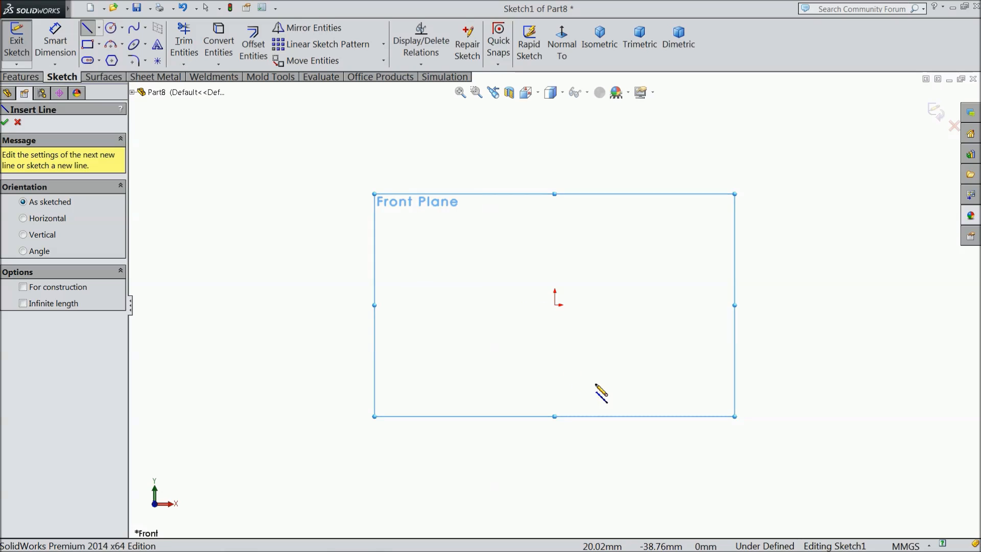
click(556, 305)
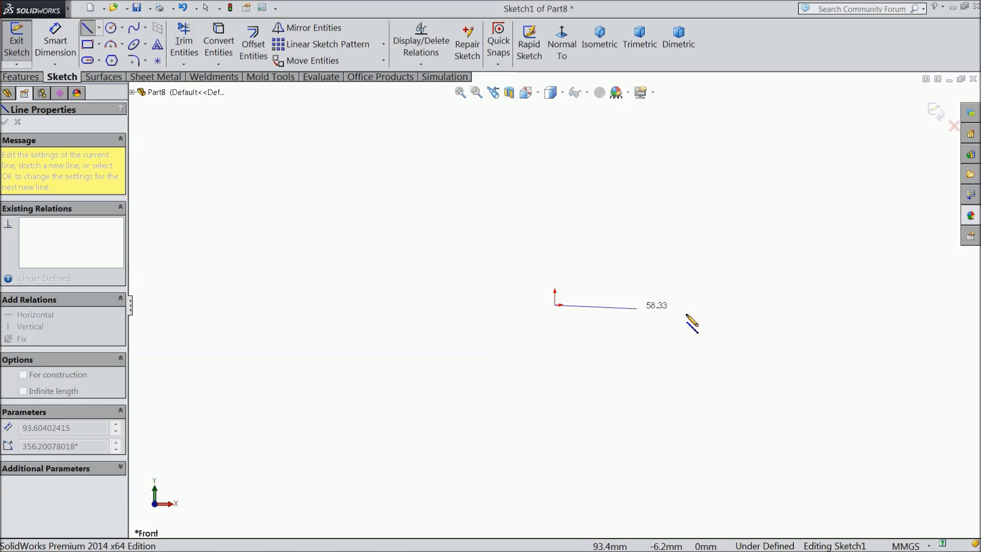
click(810, 305)
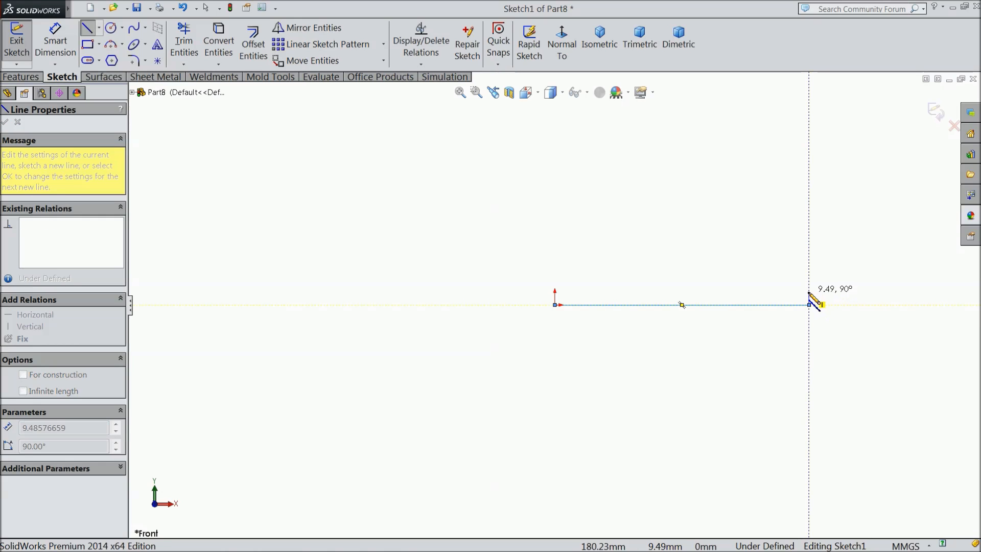
- Close the profile with lines forming a stepped far end, a thin raised collar, a long taper and a stepped shoulder back to the origin
click(809, 291)
click(787, 291)
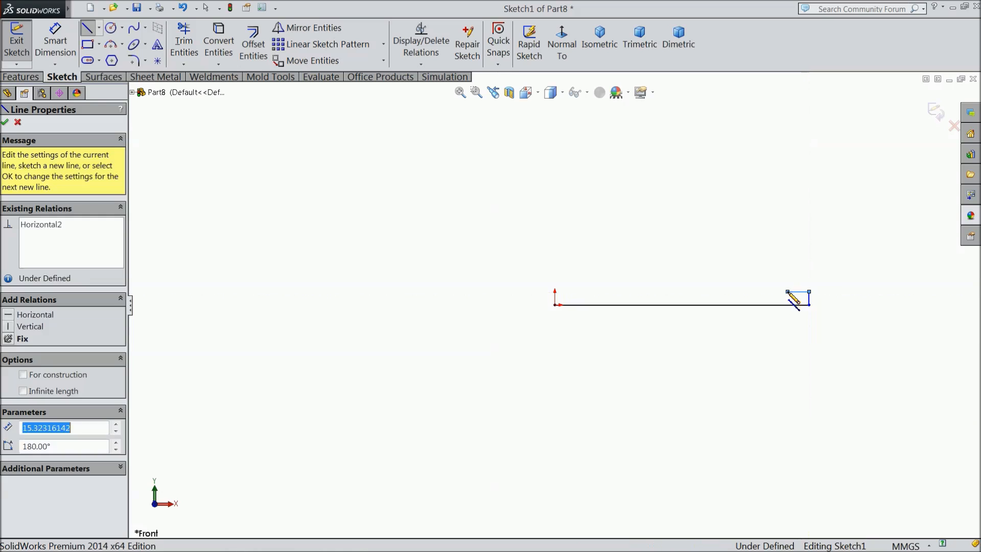
click(787, 267)
click(777, 266)
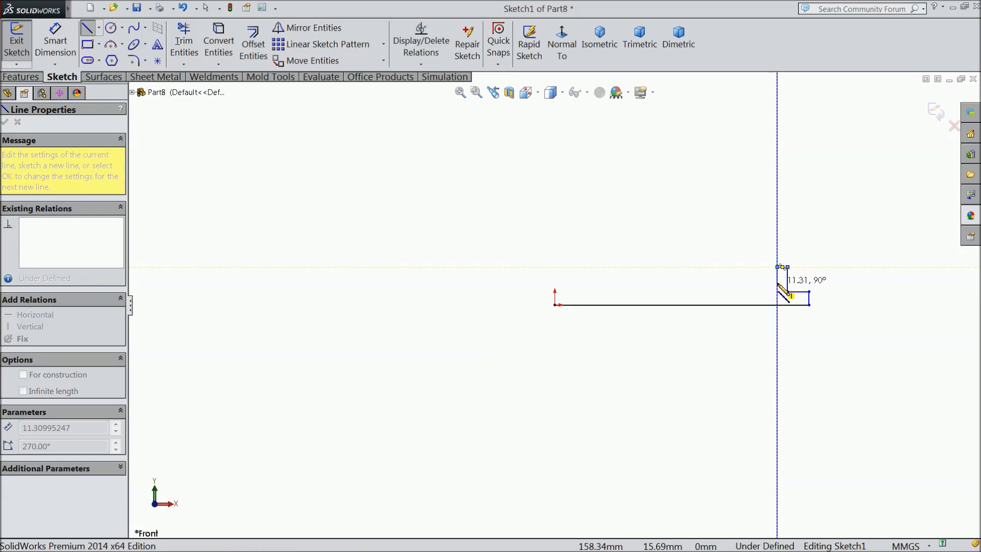
click(777, 283)
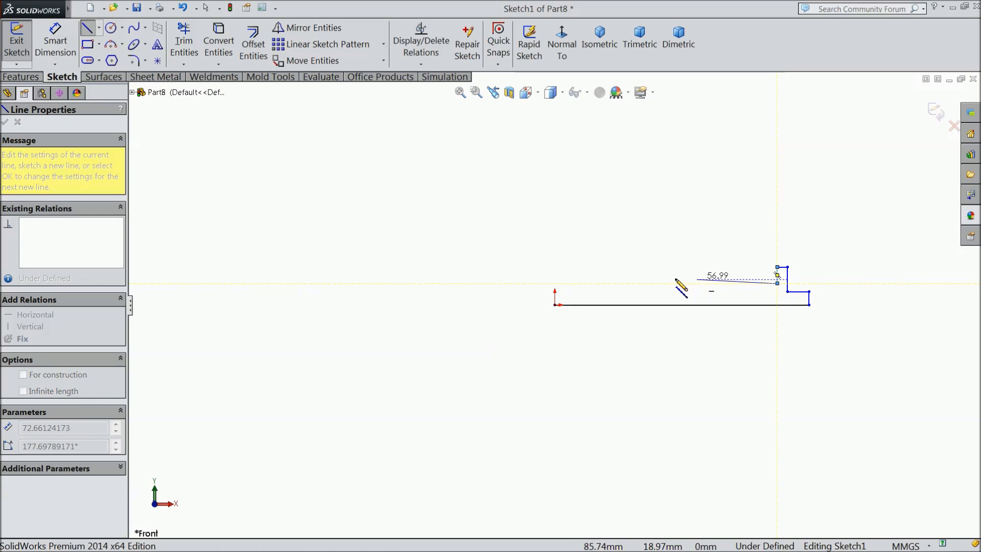
click(592, 267)
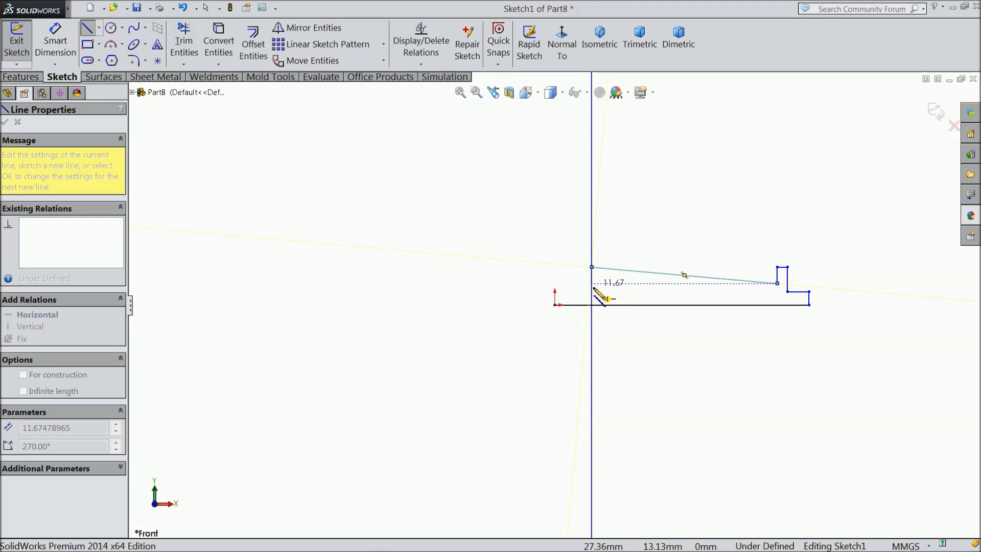
click(592, 287)
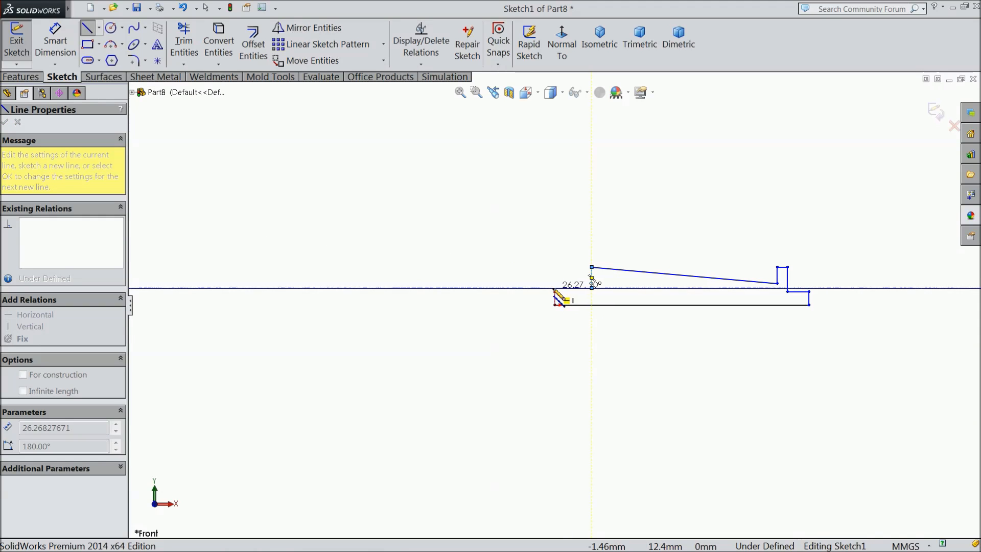
right_click(472, 281)
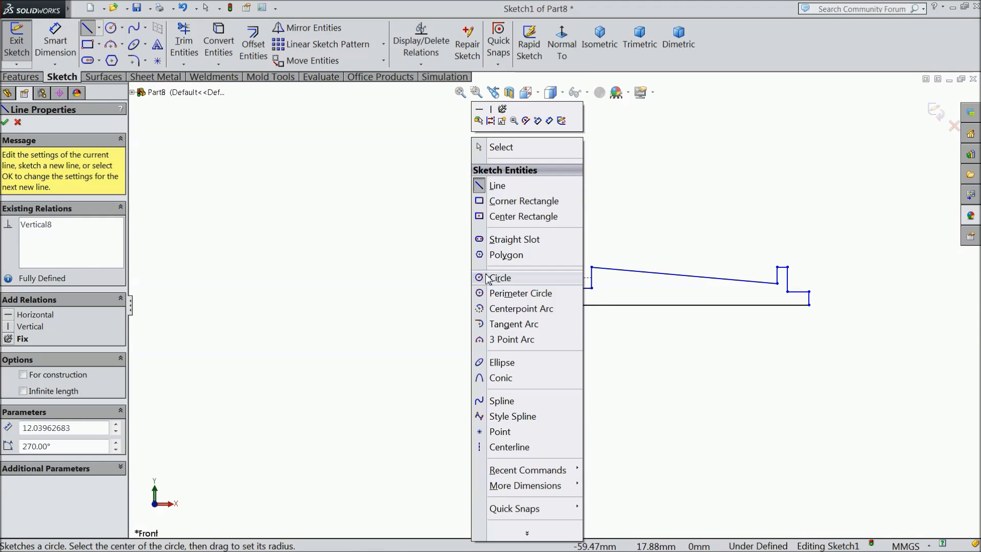
click(498, 147)
key(f)
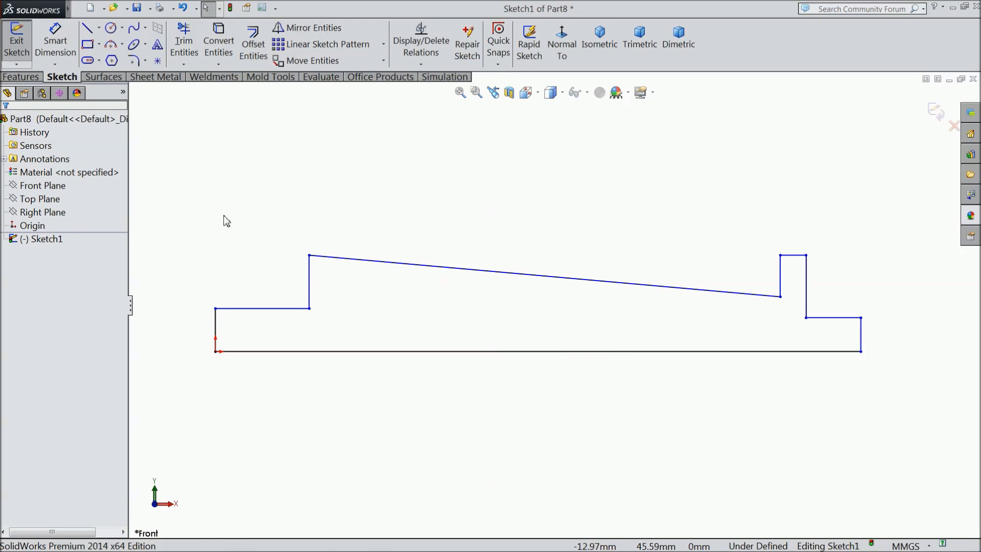
- Dimension the stepped end beyond the collar to a height of 4.5 mm above the baseline
click(56, 47)
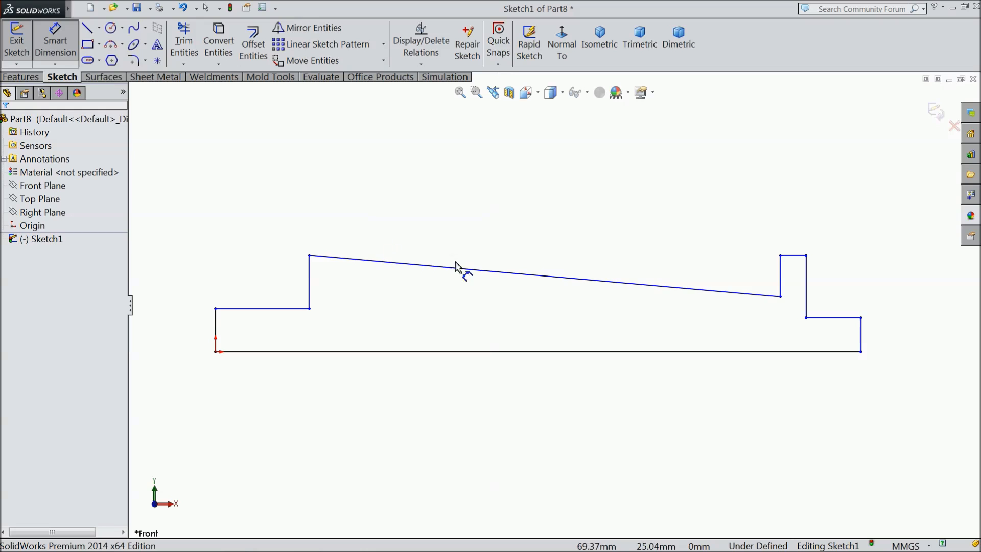
click(854, 318)
click(854, 351)
click(904, 337)
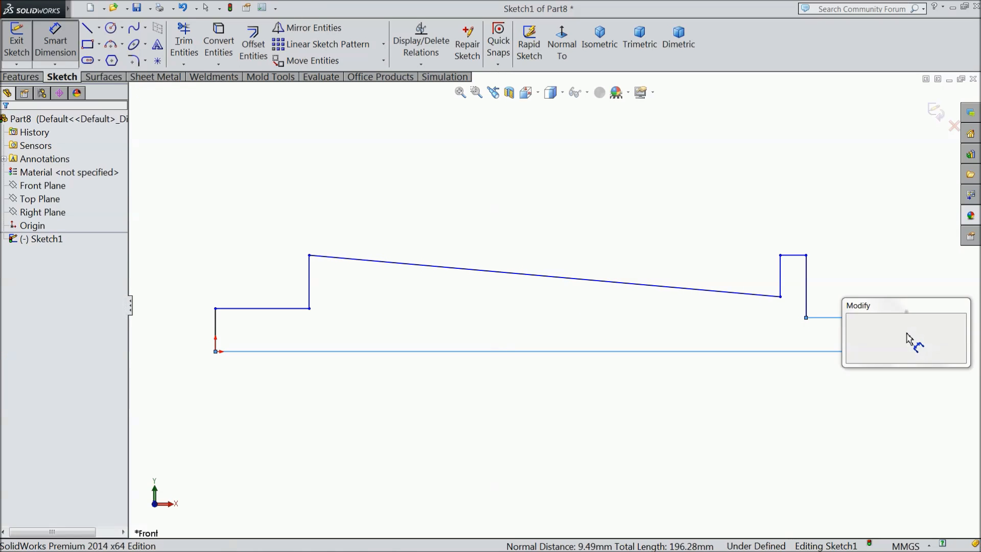
text(4.5)
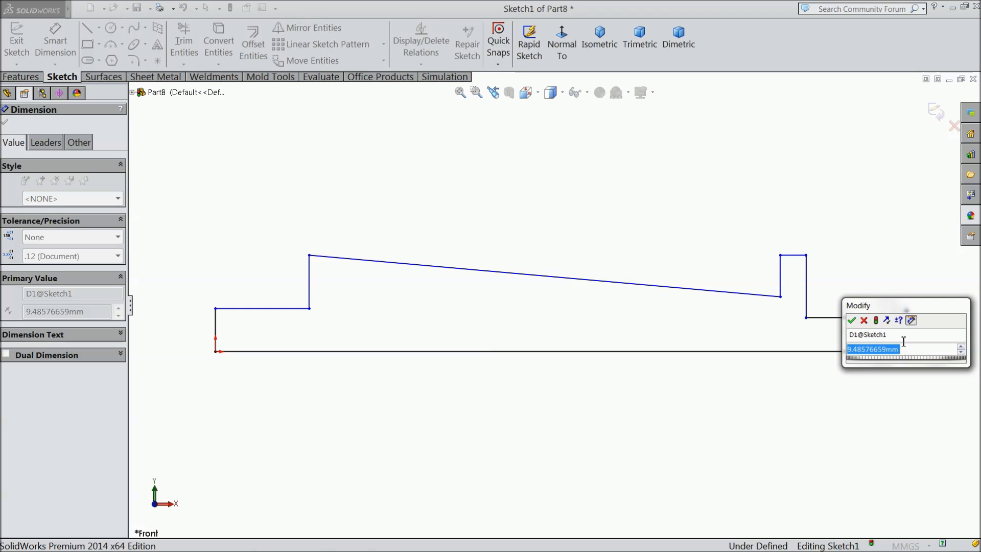
click(852, 320)
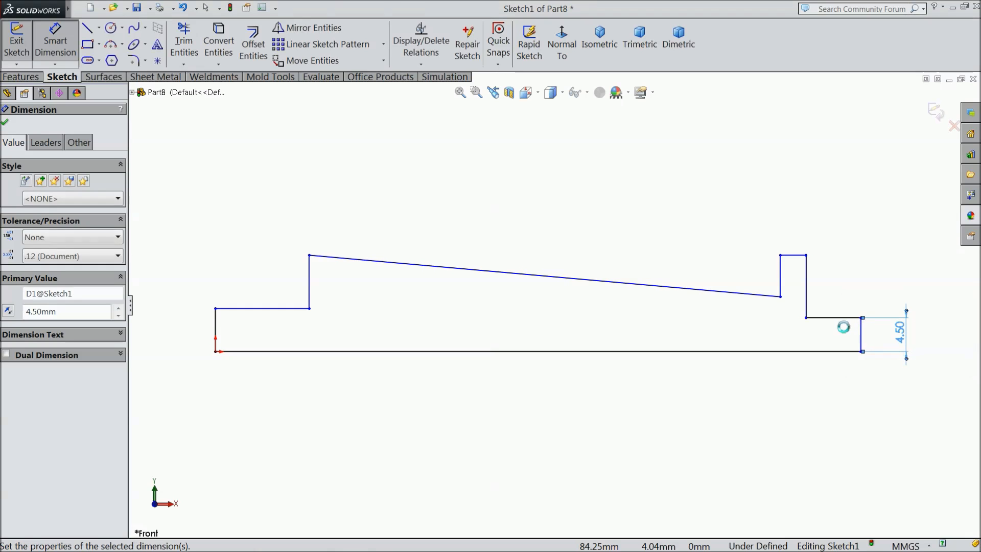
click(838, 318)
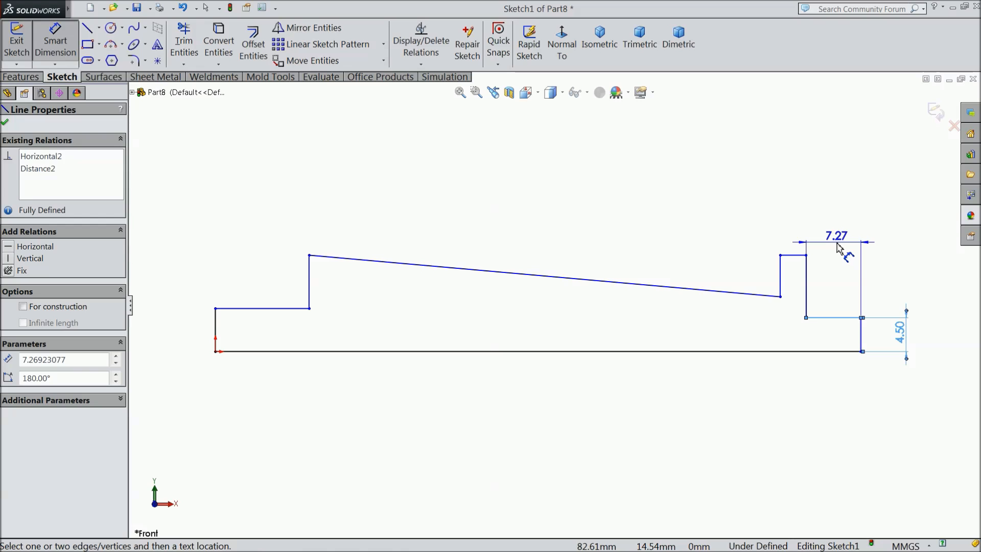
key(Escape)
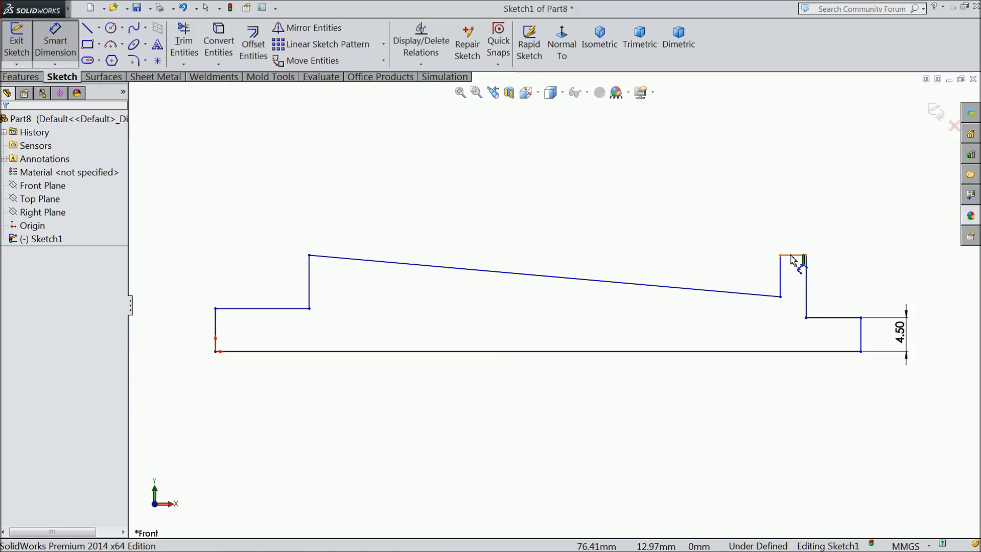
- Set the collar's width to 2 mm and the height of the taper's low end above the baseline to 5 mm
click(791, 256)
click(792, 245)
text(2)
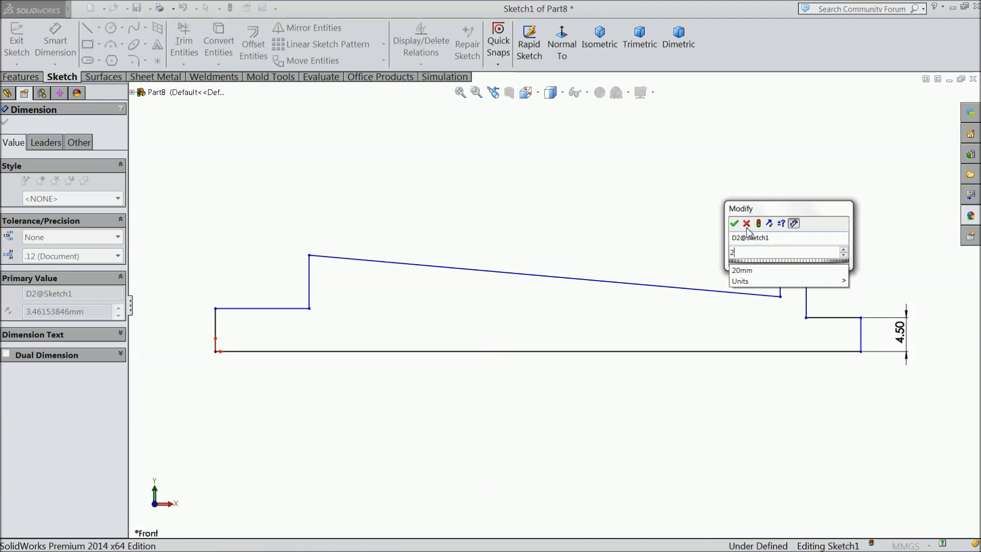
click(734, 224)
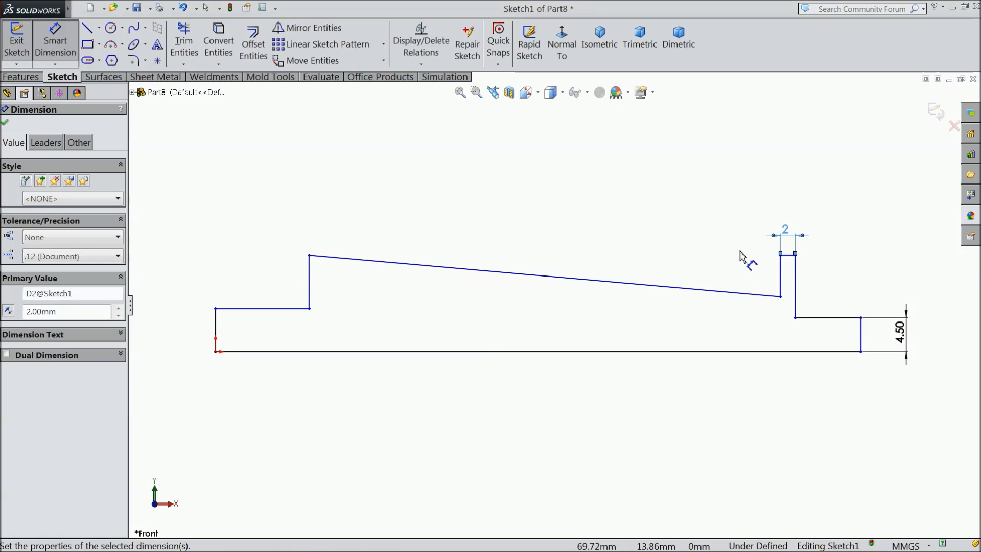
click(781, 298)
click(777, 352)
click(748, 329)
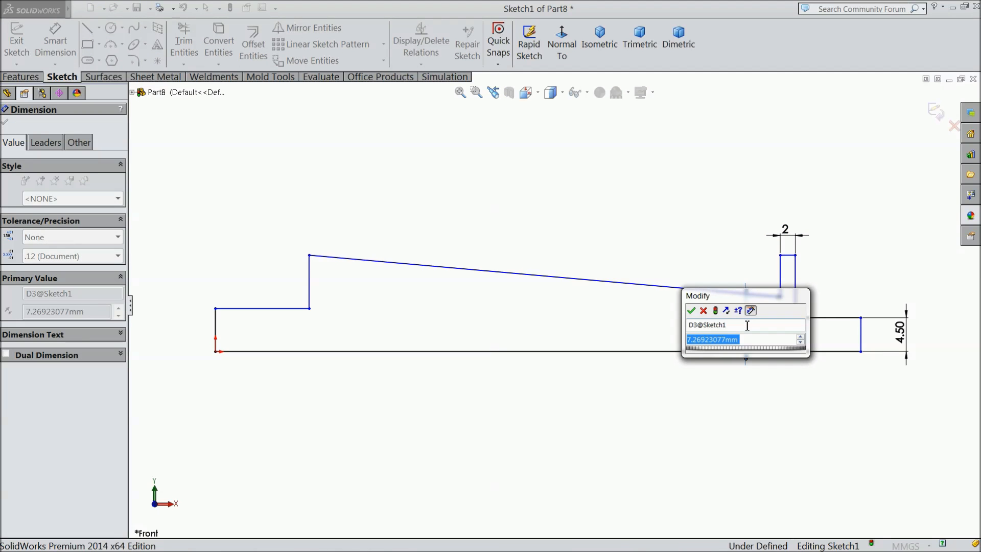
text(5)
click(691, 310)
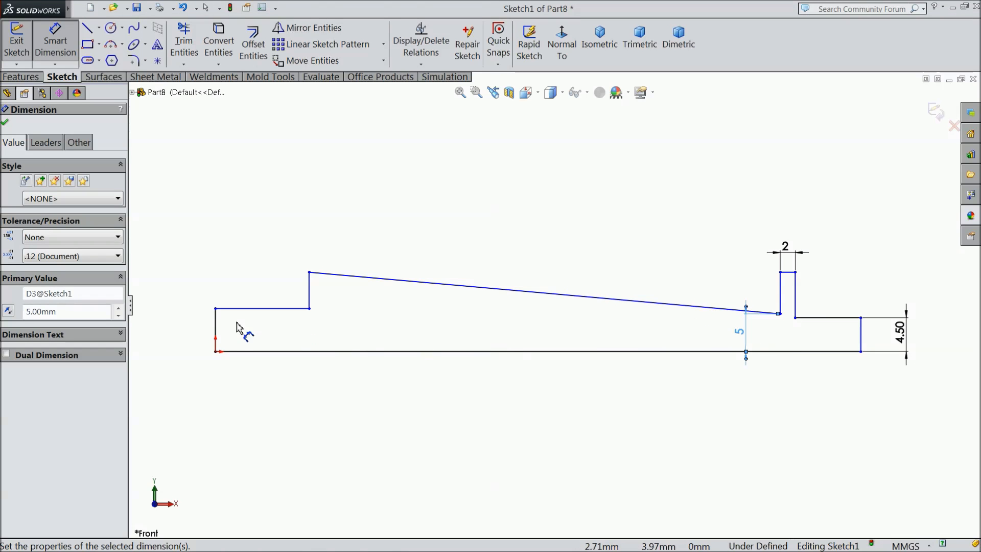
- Set the vertical edge at the origin to 5 mm and the taper's high end to 7 mm above the baseline
click(216, 329)
click(201, 335)
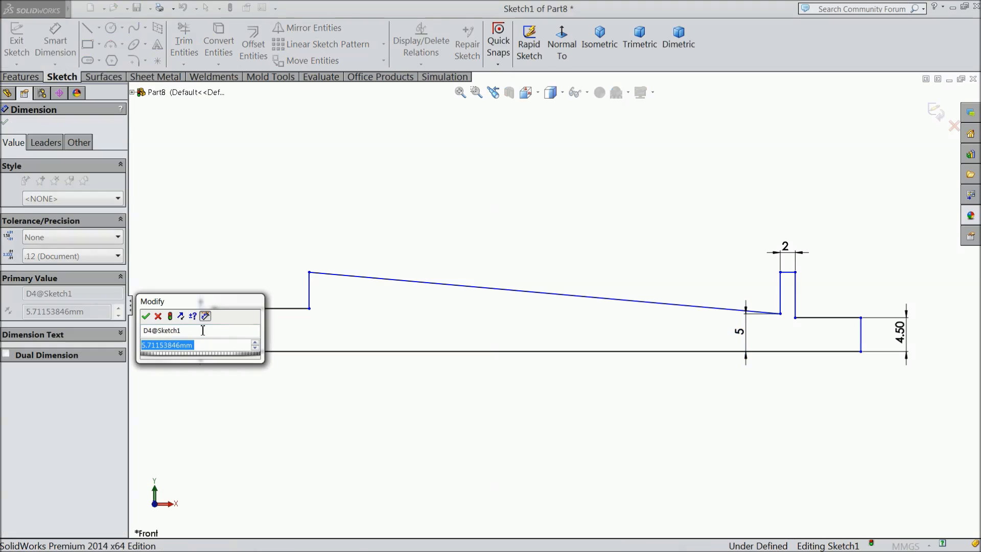
text(5)
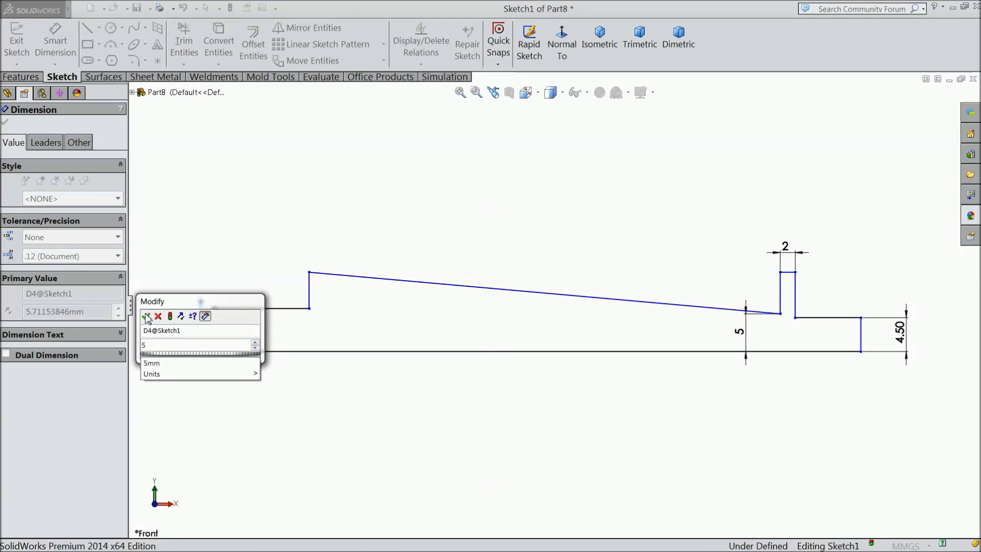
click(147, 317)
click(309, 272)
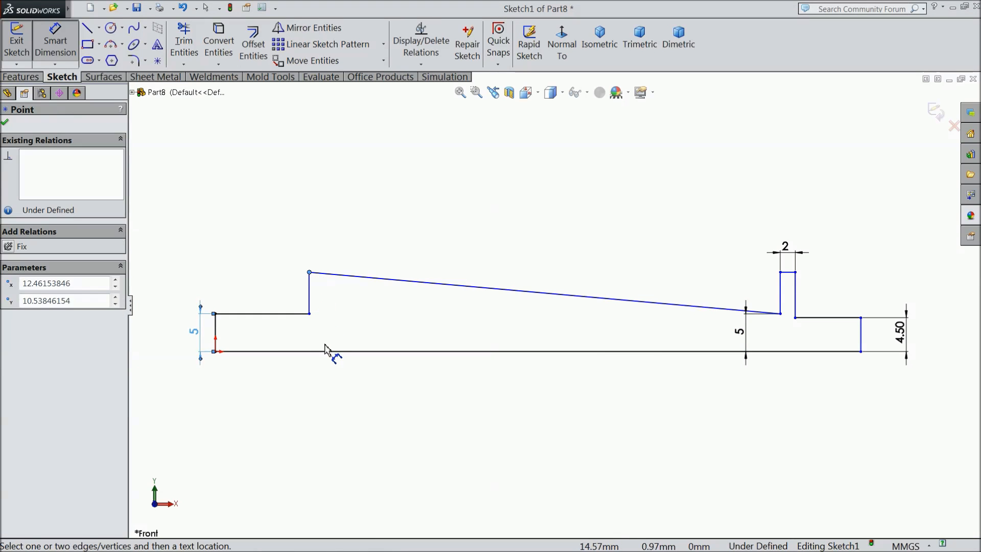
click(326, 351)
click(172, 323)
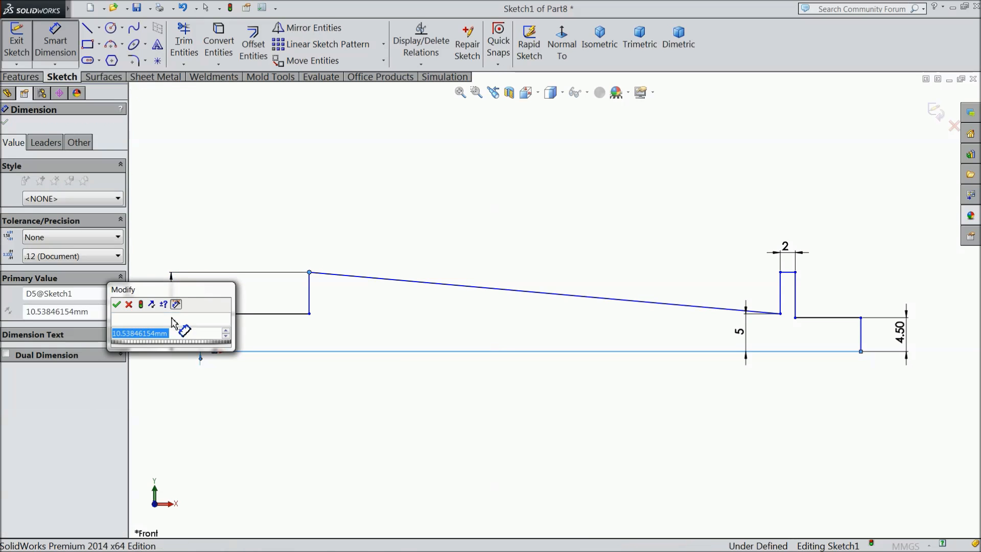
text(7)
click(116, 304)
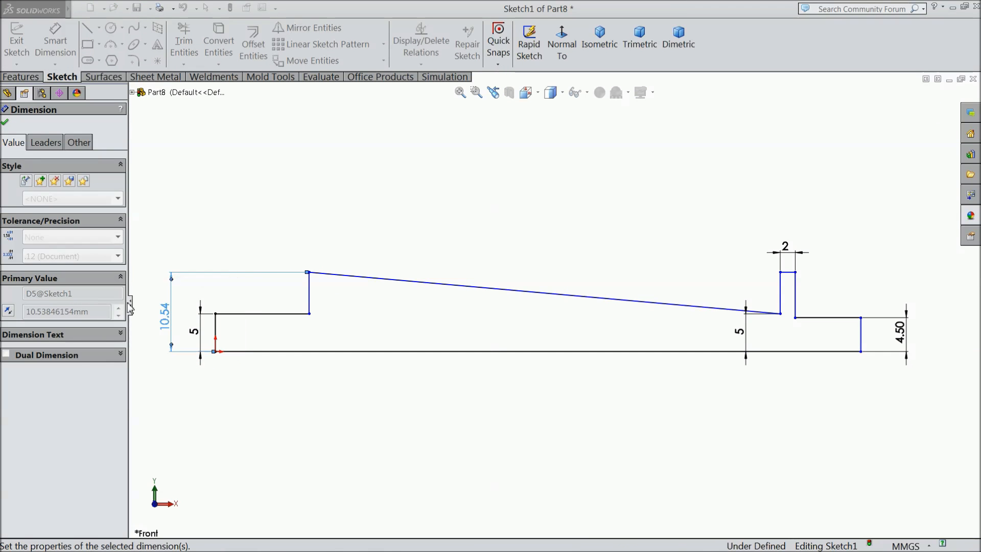
- Set the length of the horizontal shoulder at the origin end to 6 mm
click(261, 313)
click(261, 283)
text(6)
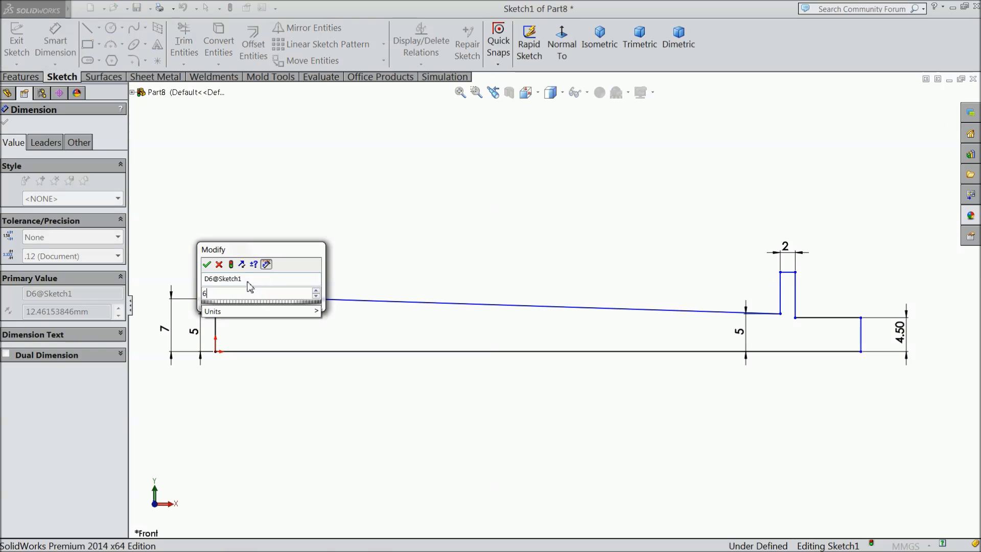
click(207, 266)
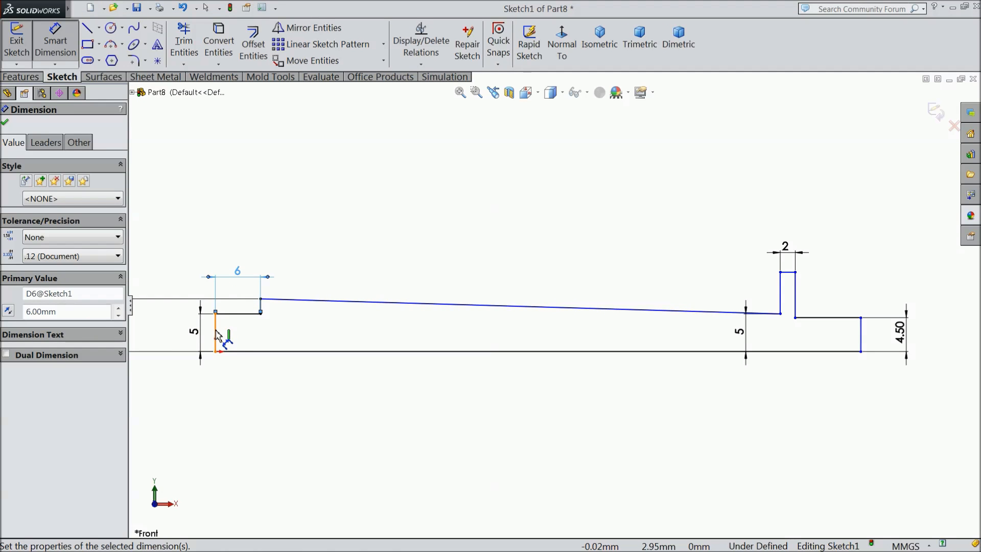
click(217, 332)
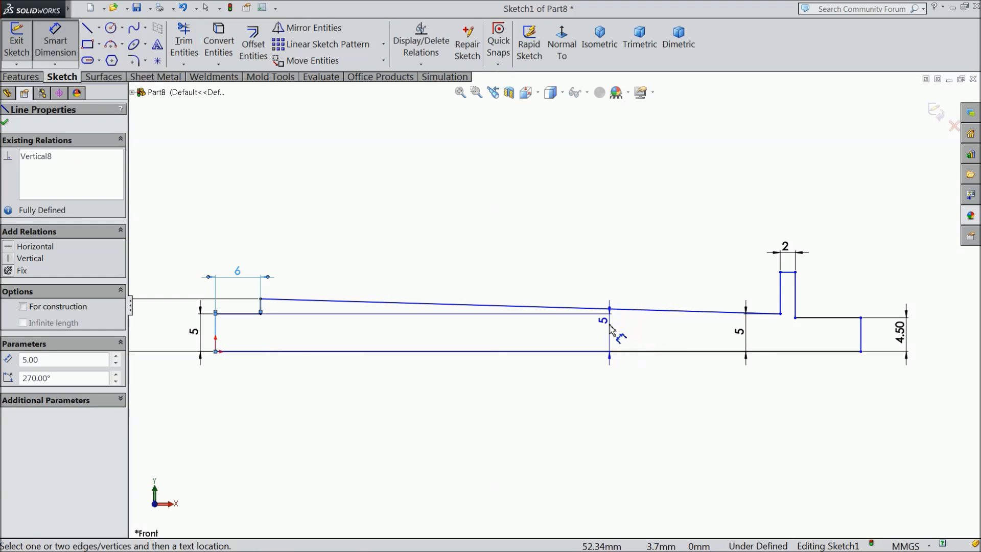
key(Escape)
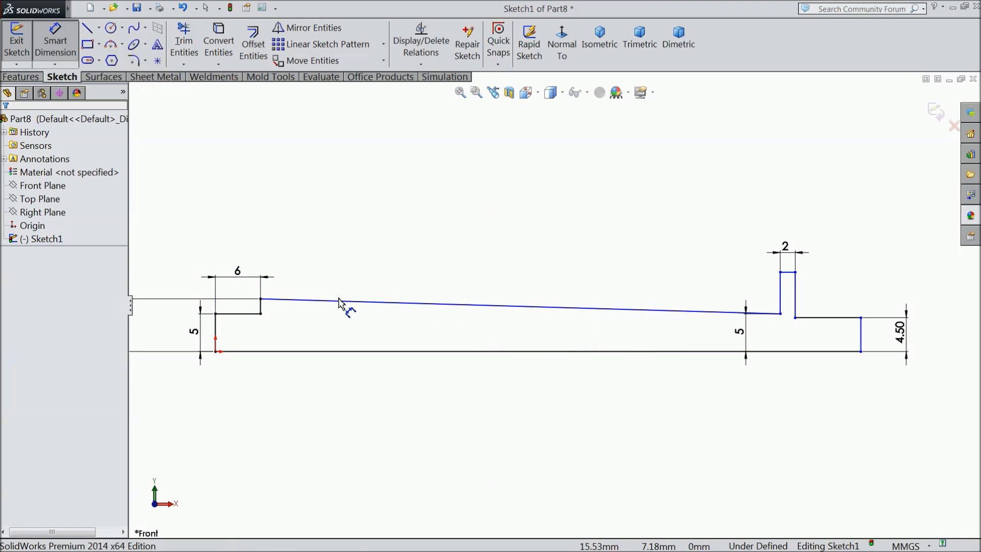
- Set the horizontal distance from the shoulder's vertical edge to the near side of the collar to 60 mm
click(261, 305)
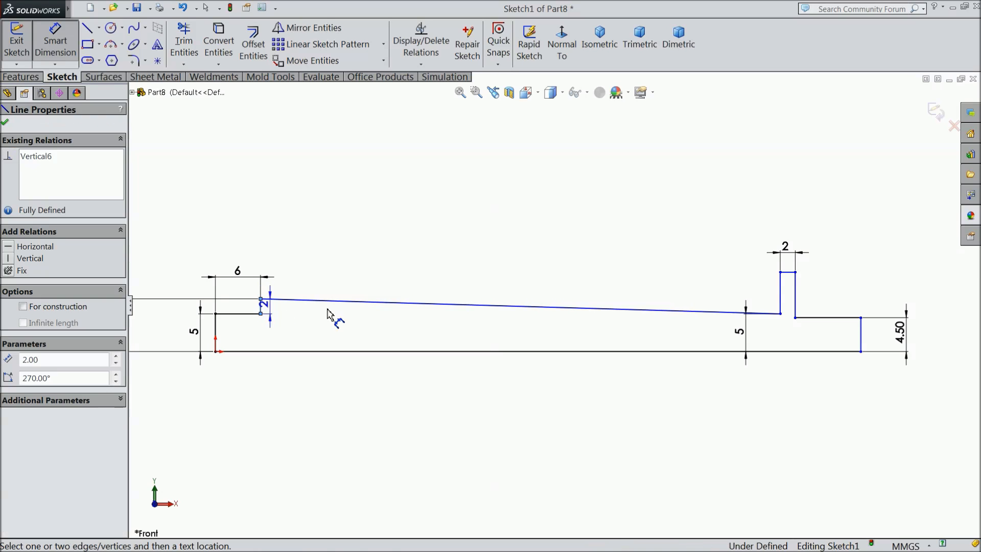
click(780, 297)
click(567, 219)
text(60)
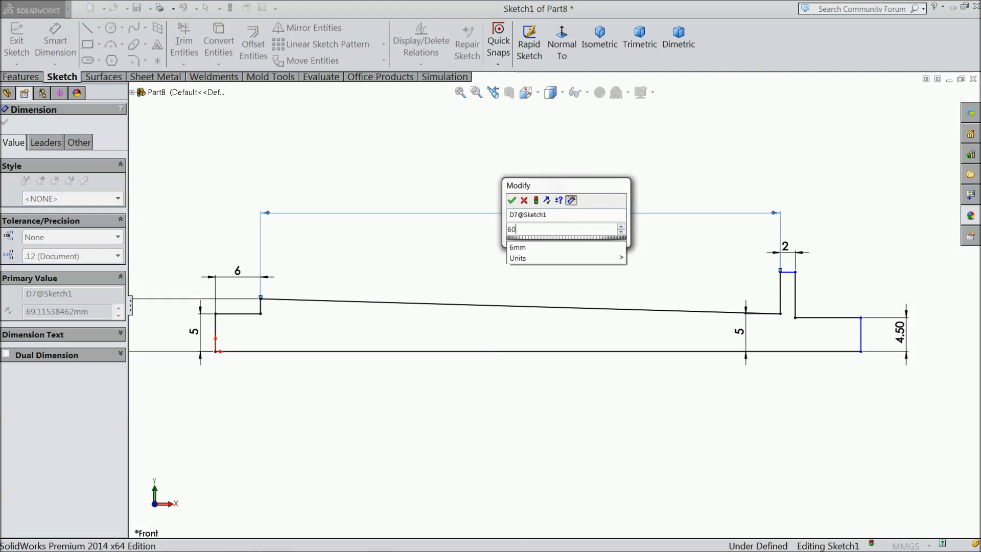
key(Return)
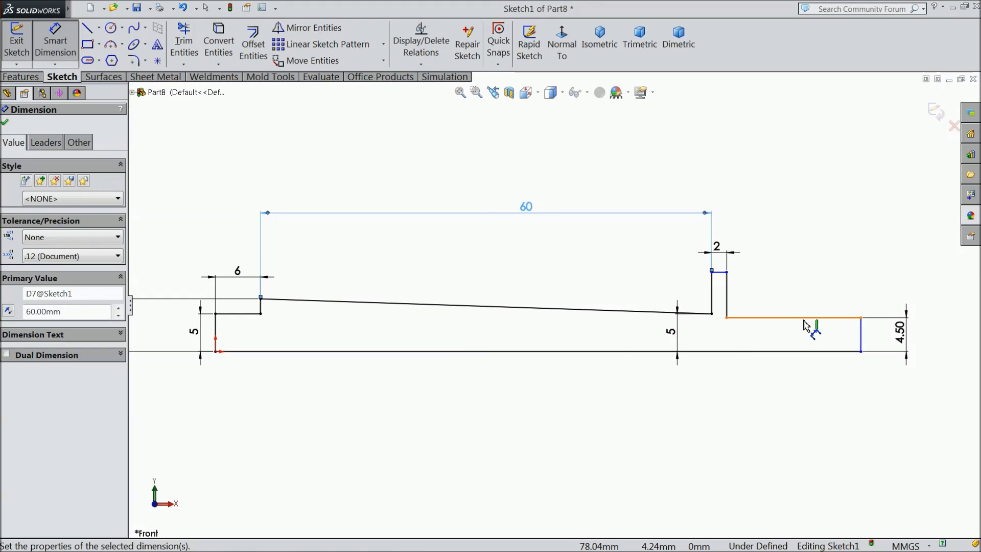
- Set the length of the stepped end beyond the collar to 10 mm
click(800, 318)
click(793, 240)
text(10)
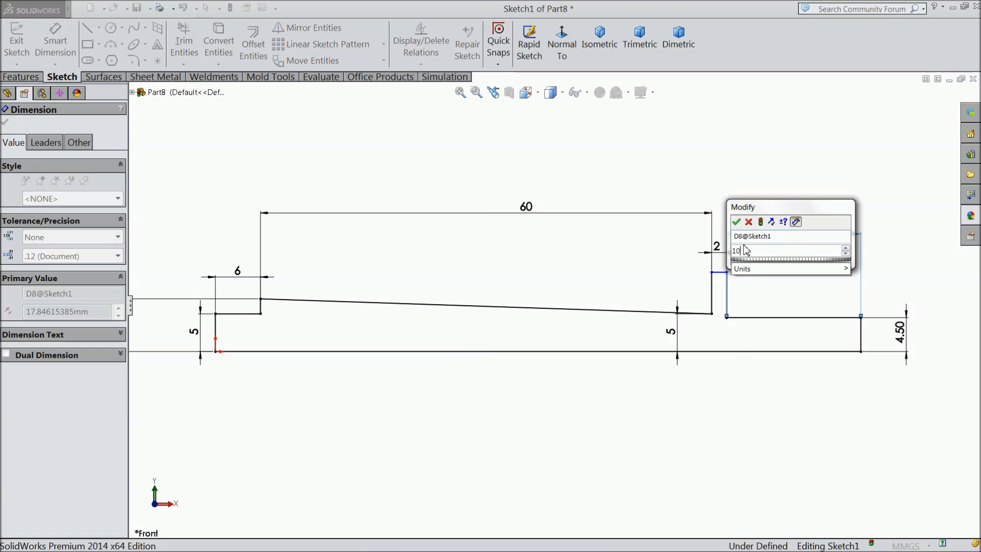
click(736, 222)
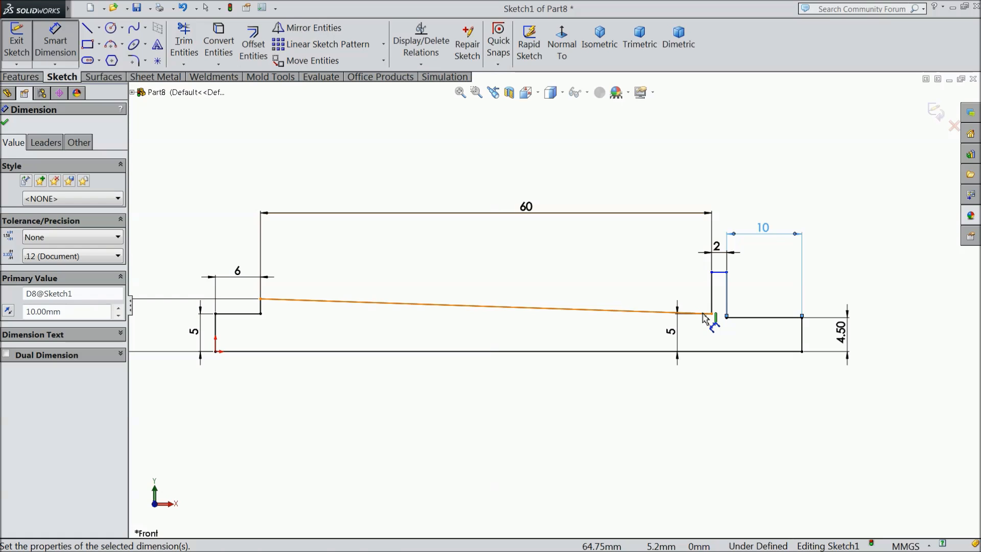
- Set the height of the collar's upper edge above the baseline to 7 mm and finish dimensioning
click(719, 273)
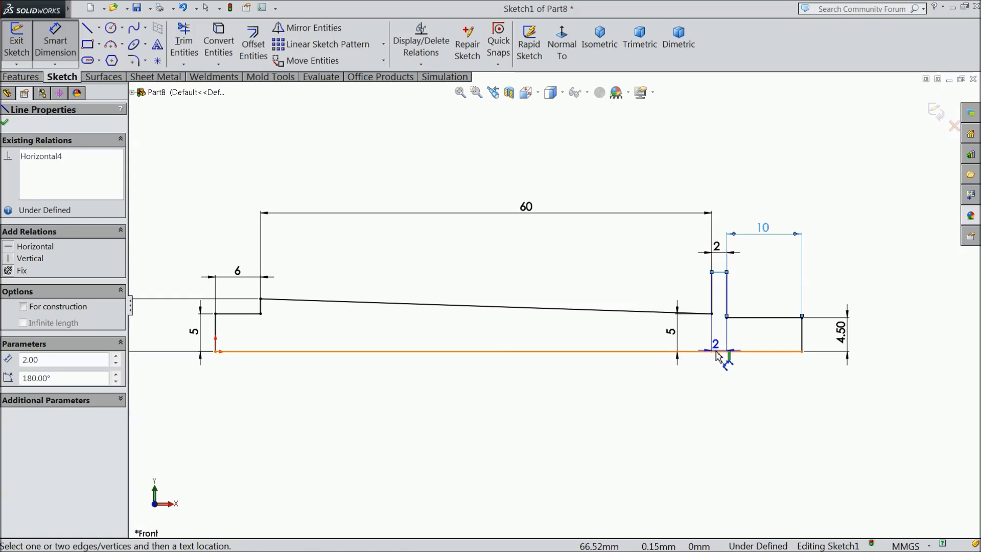
click(720, 351)
click(902, 315)
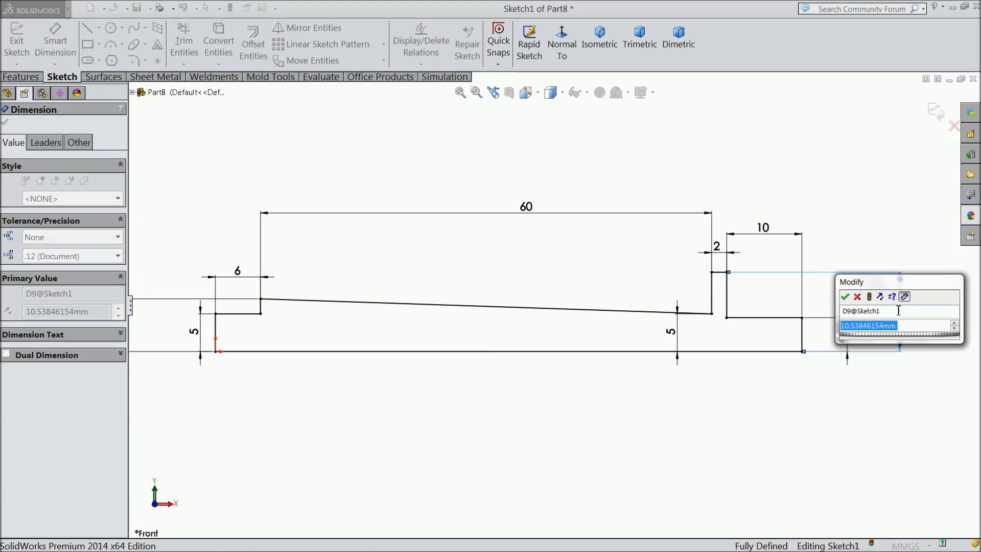
text(7)
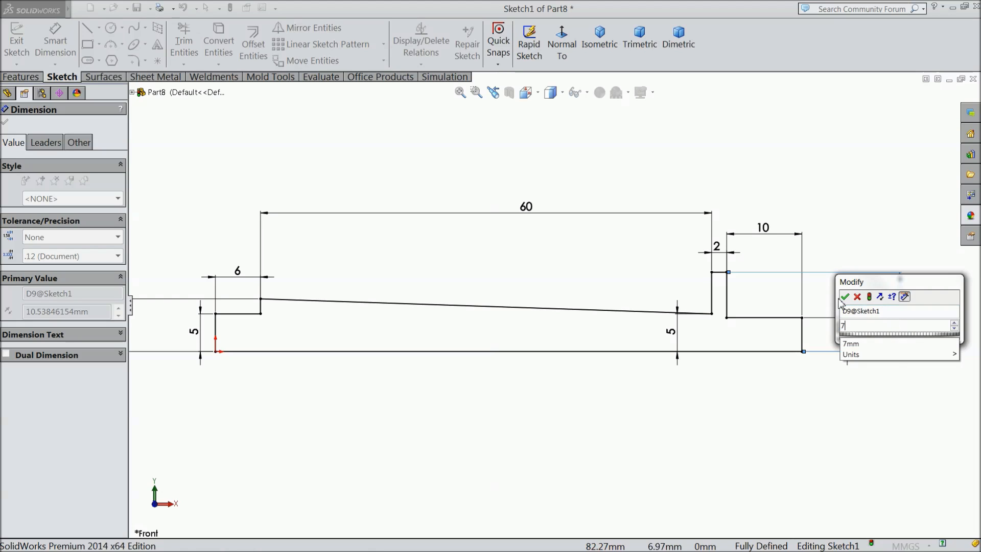
key(Return)
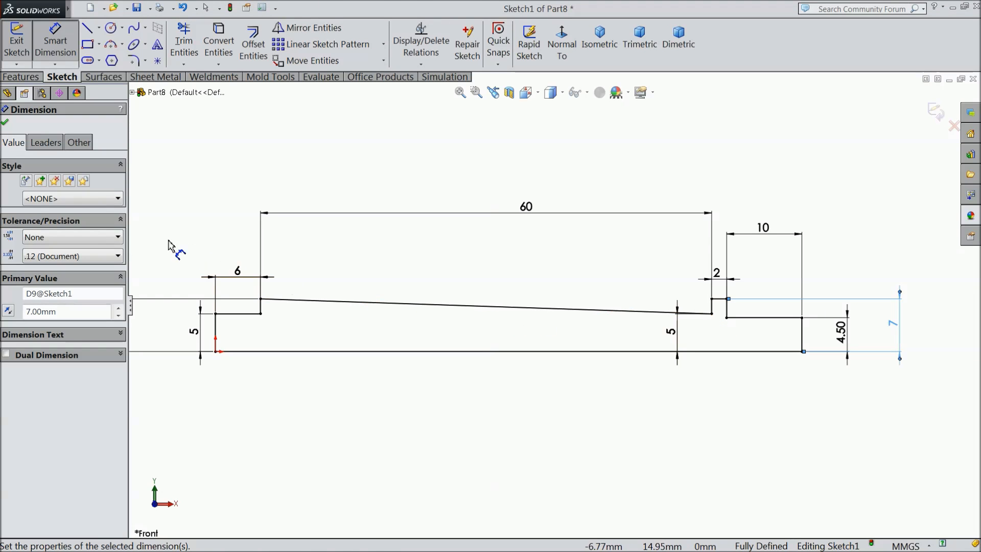
click(6, 124)
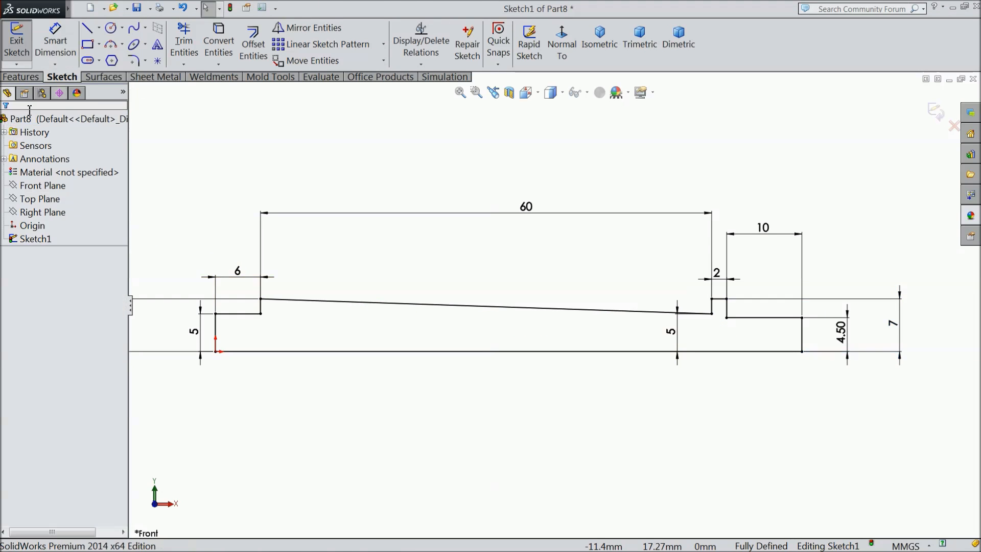
- Try to round the corner between the taper's low end and the collar with a 2 mm sketch fillet
click(134, 61)
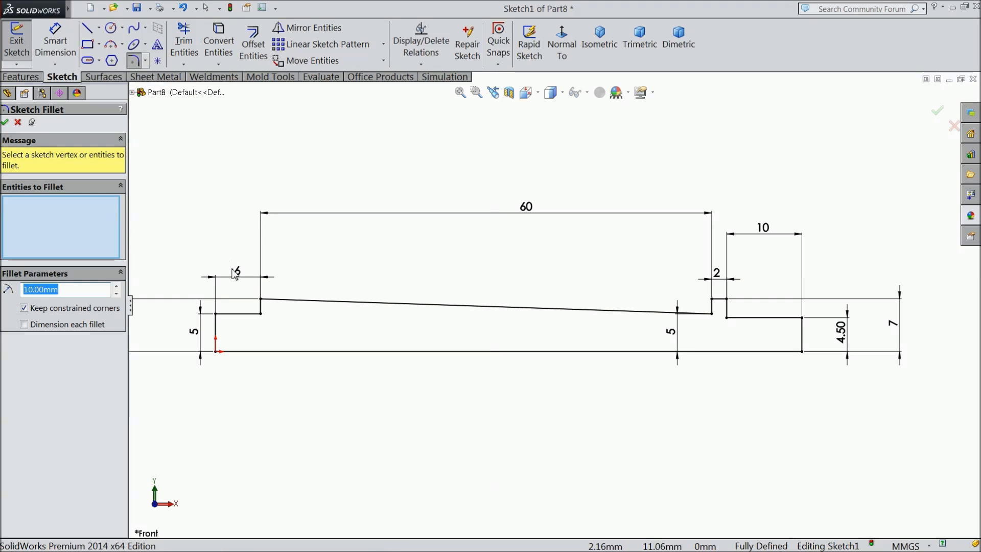
text(2)
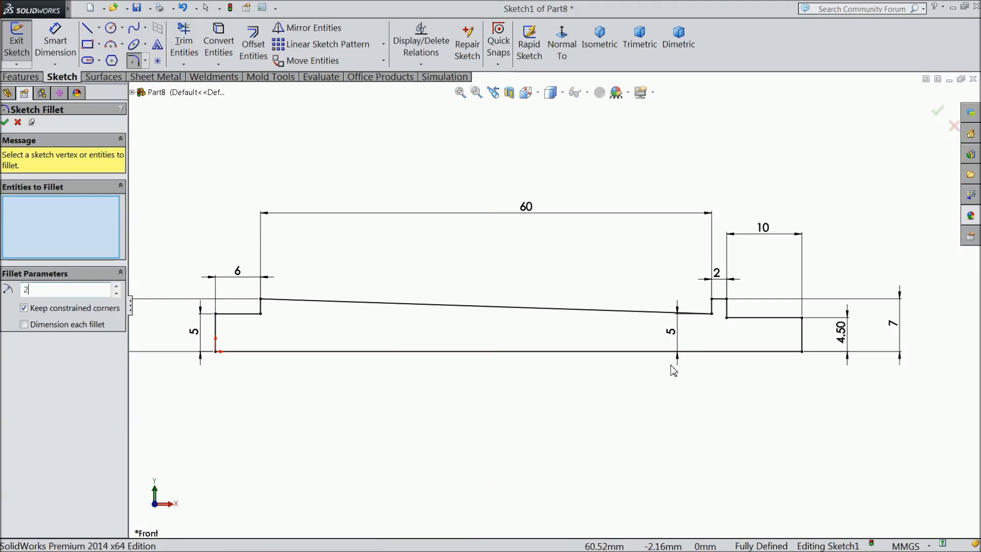
scroll(673, 371, down, 8)
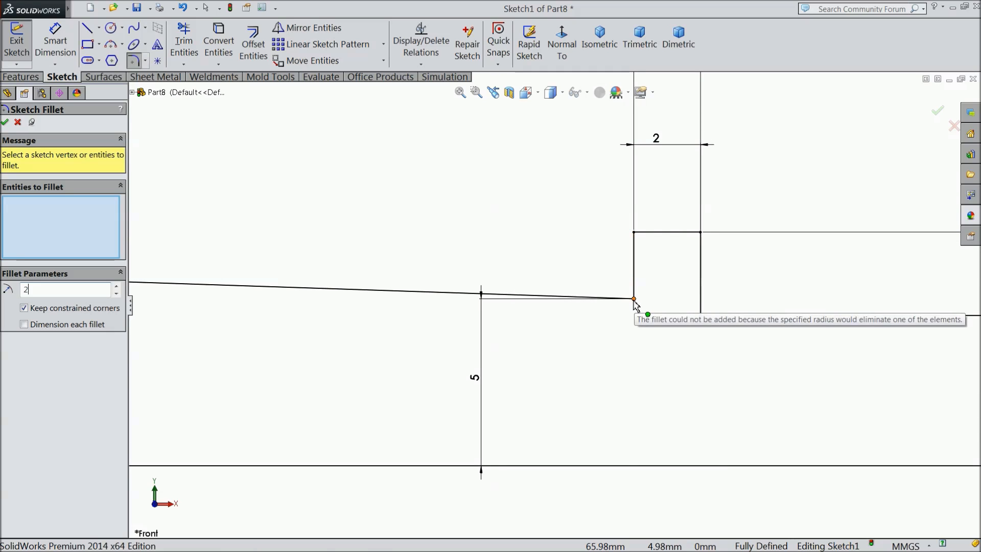
click(634, 300)
click(633, 292)
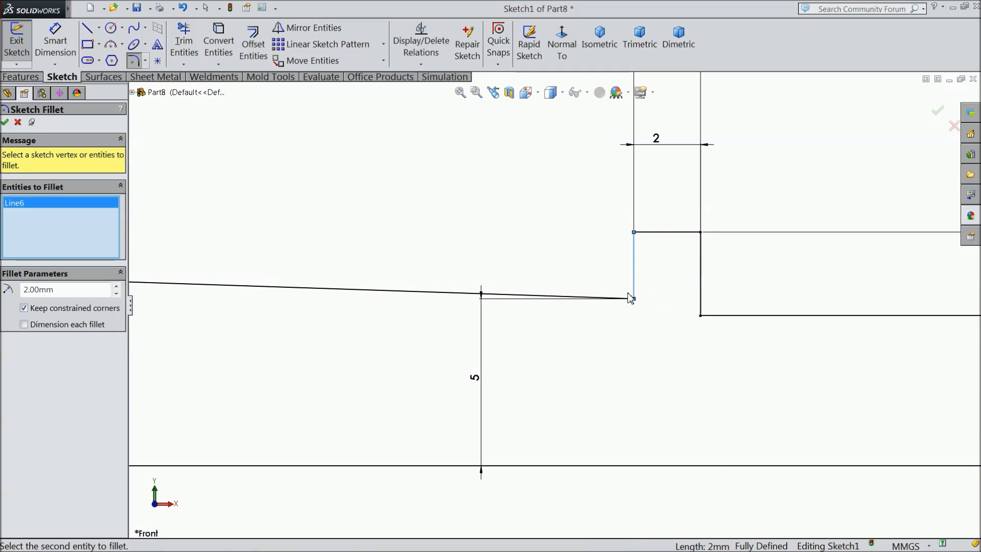
click(602, 302)
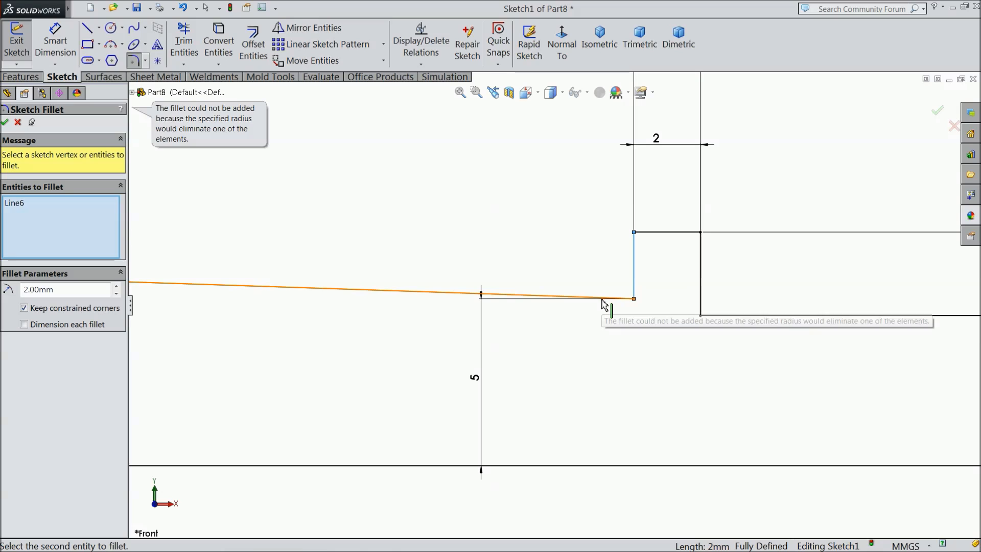
click(5, 122)
click(5, 122)
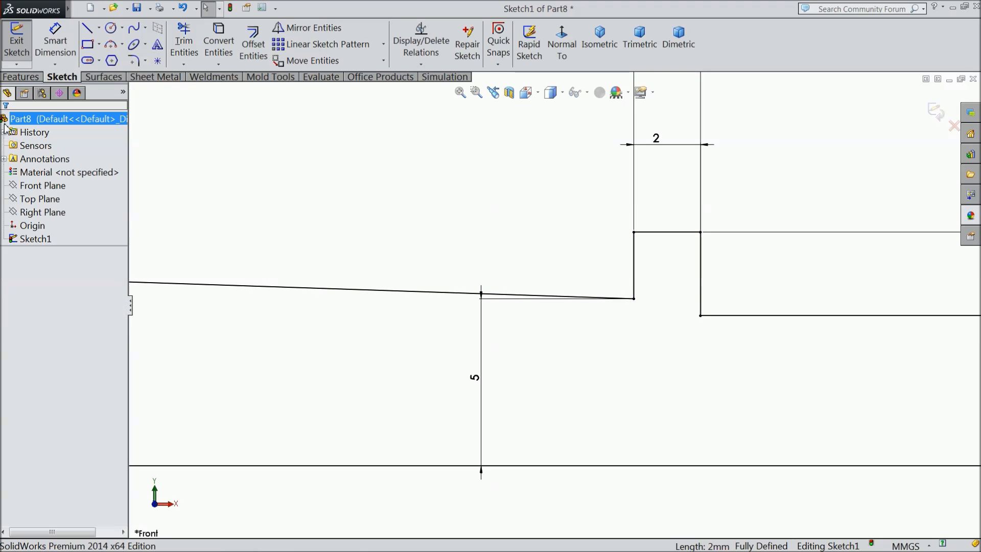
- Revolve the finished profile 360 degrees about its long baseline into a solid
scroll(612, 300, up, 10)
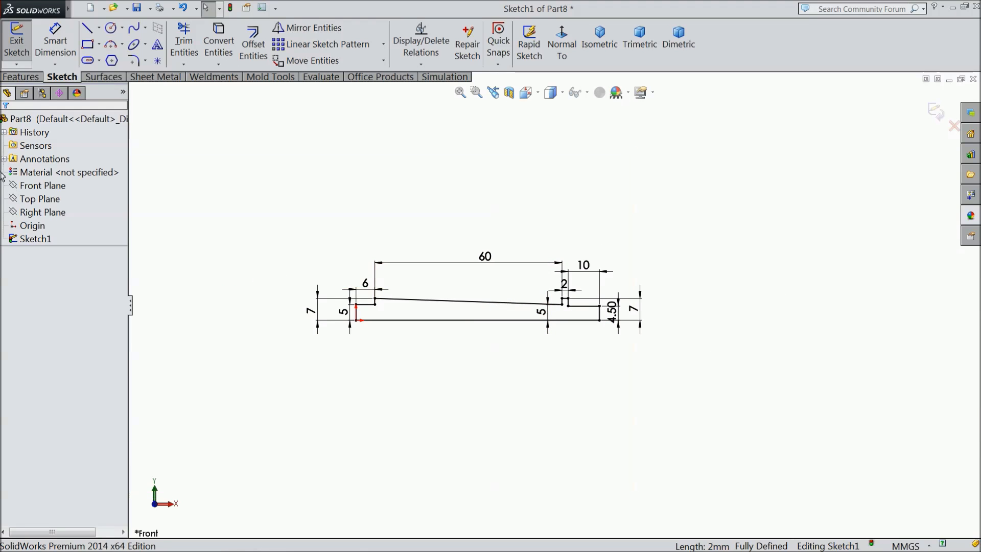
click(21, 76)
click(67, 44)
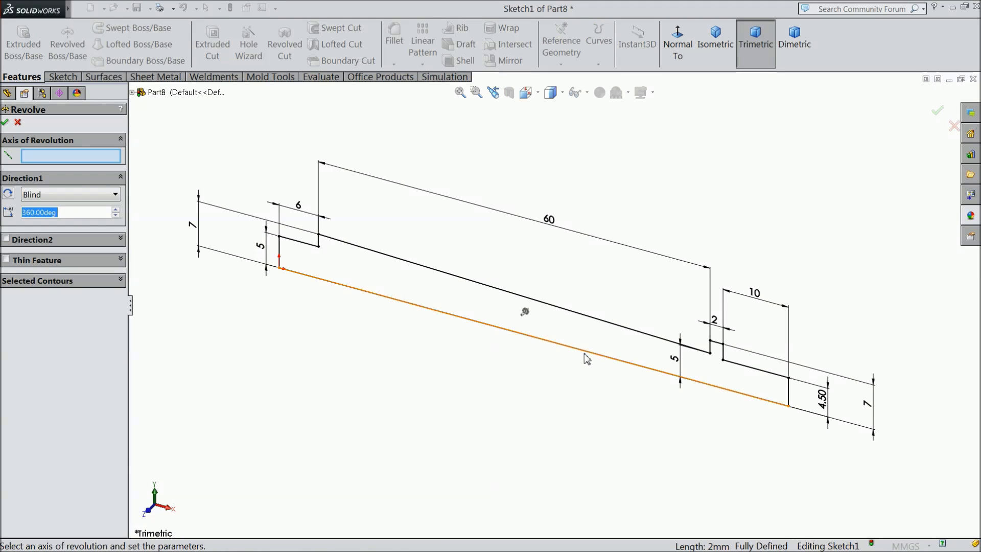
click(585, 354)
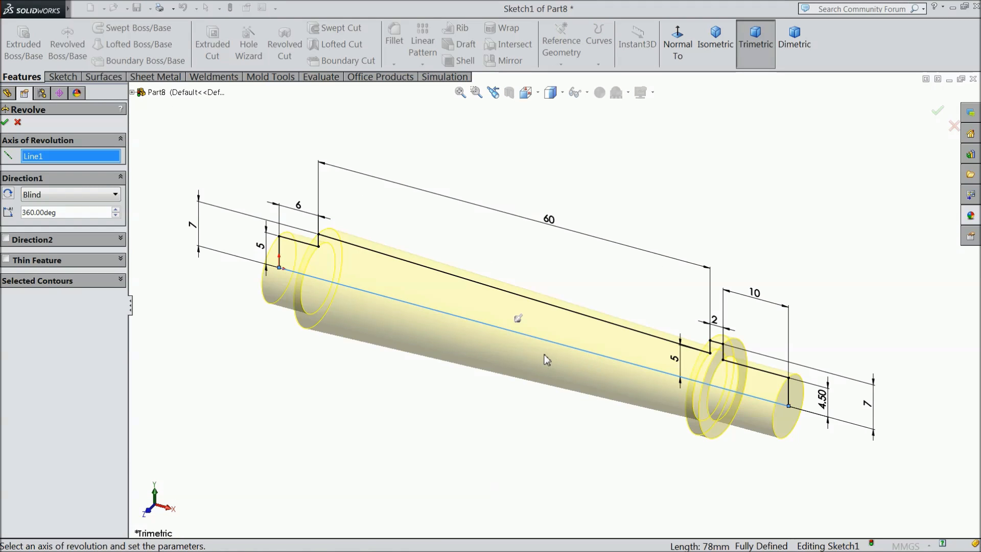
click(5, 123)
- Fillet the circular edge where the tapered body meets the collar with a constant 1.5 mm radius
click(394, 41)
middle_drag(508, 212, 561, 257)
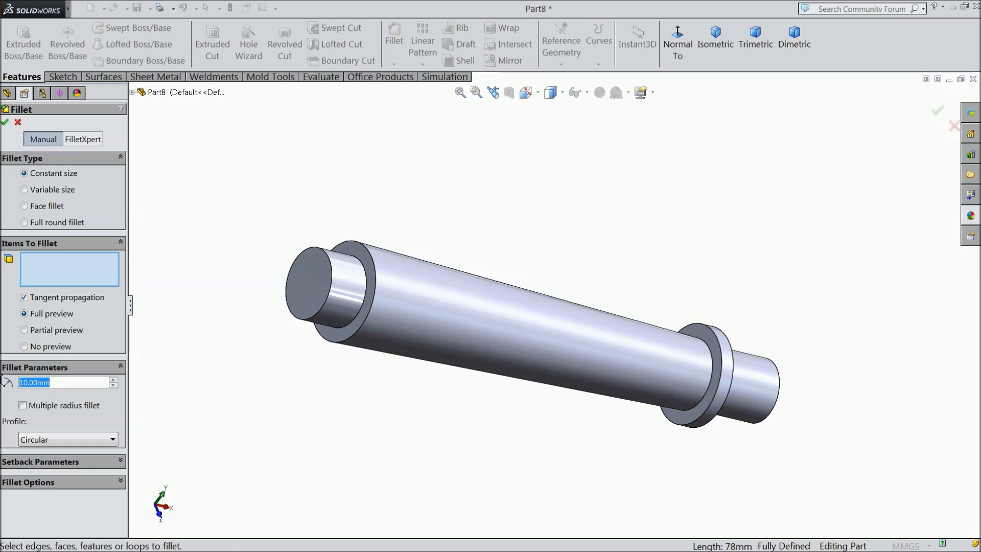
text(2)
scroll(690, 358, down, 3)
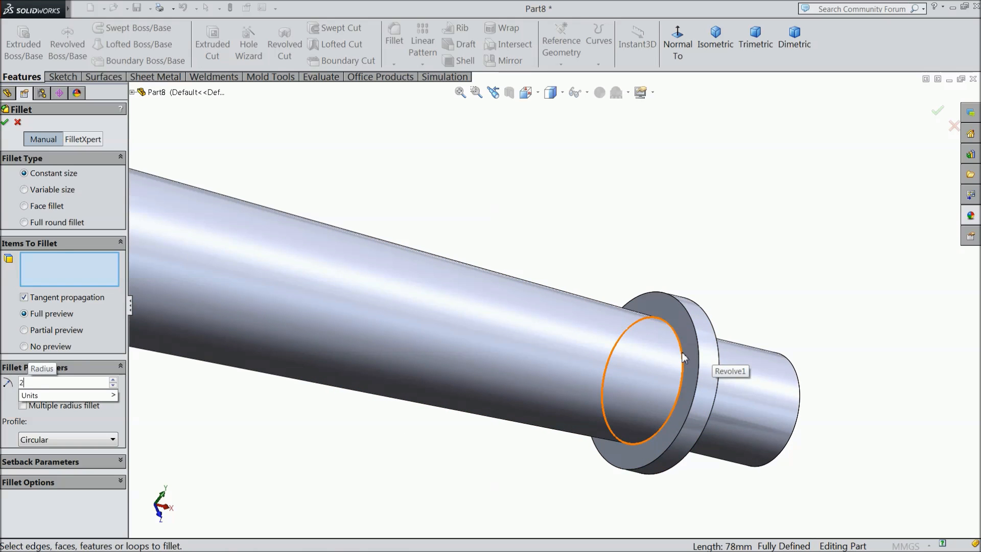
click(682, 353)
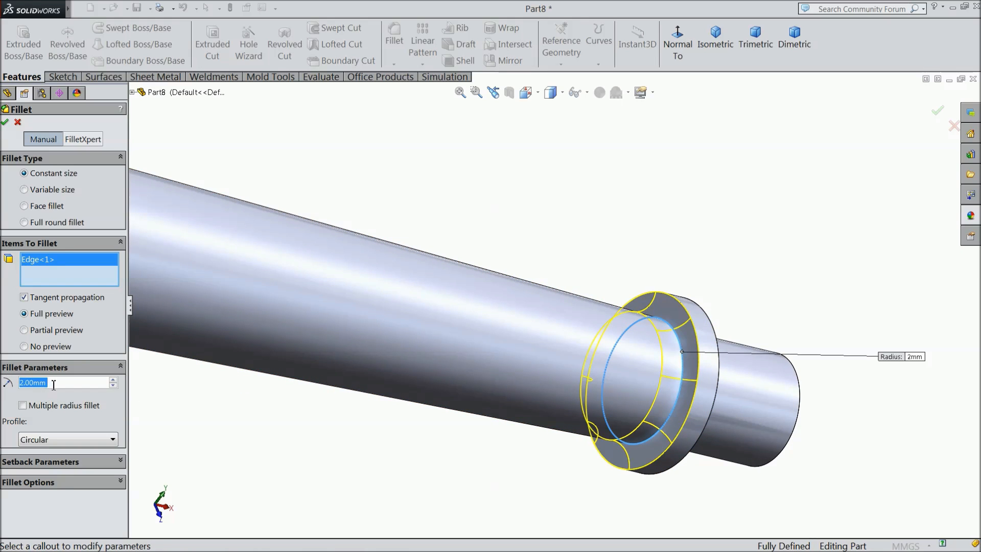
text(1.5)
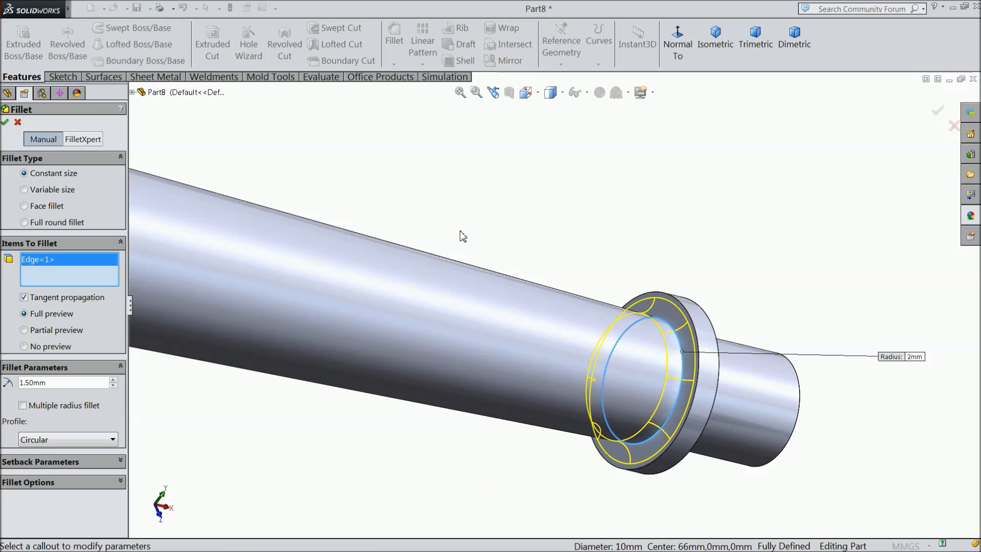
click(5, 123)
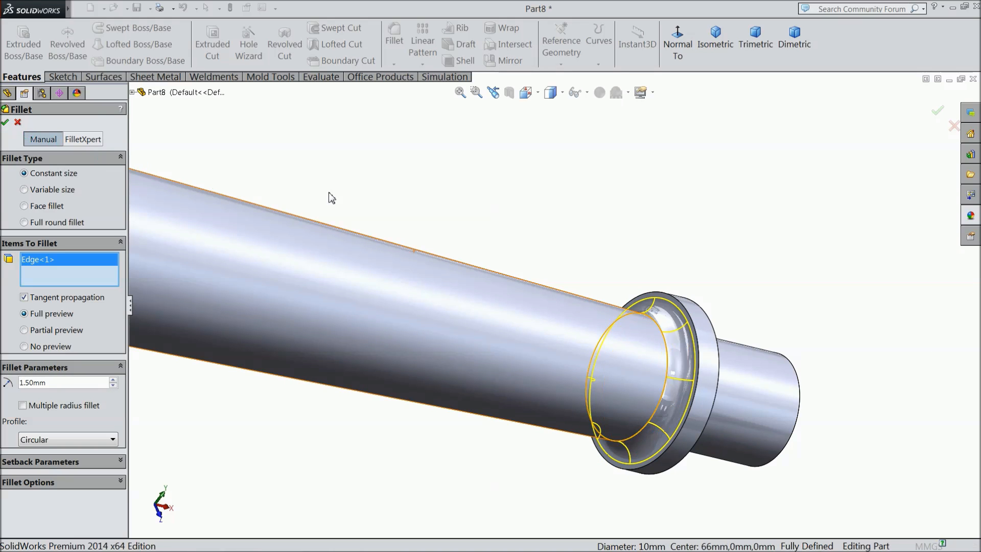
- Add a blind ANSI Metric M8x1.0 cosmetic machine thread, 10 mm deep, from the end edge of the cylinder beyond the collar
scroll(532, 234, up, 4)
middle_drag(531, 250, 455, 208)
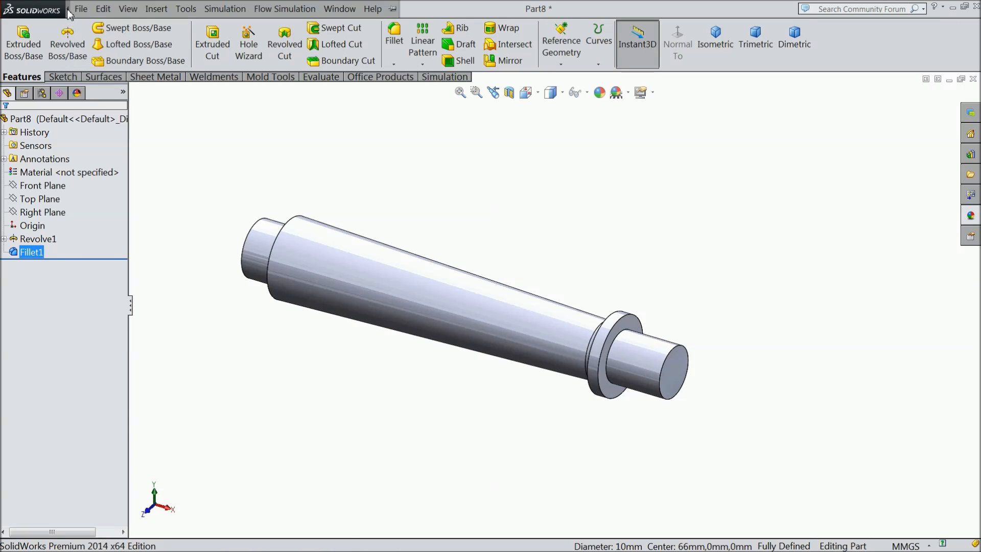
click(81, 9)
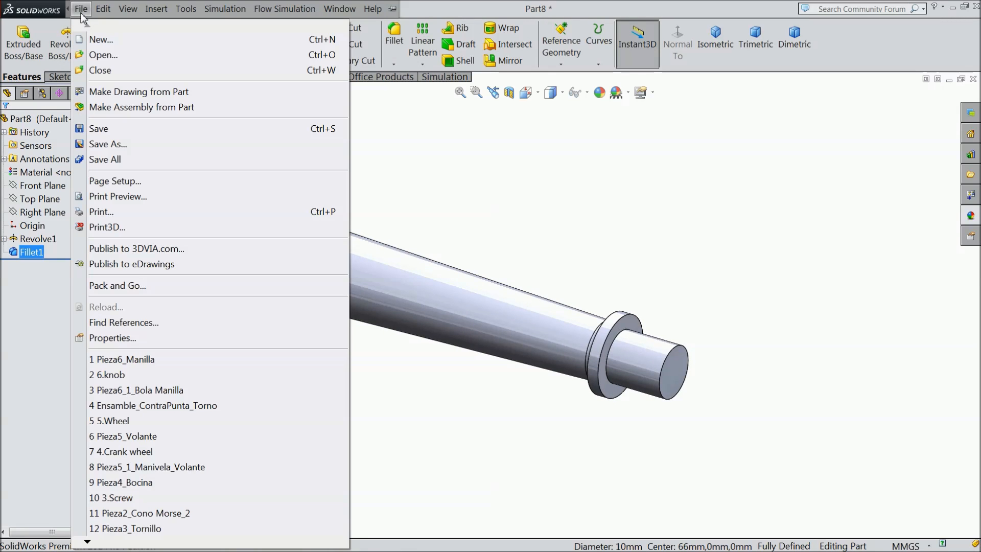
click(83, 18)
click(194, 15)
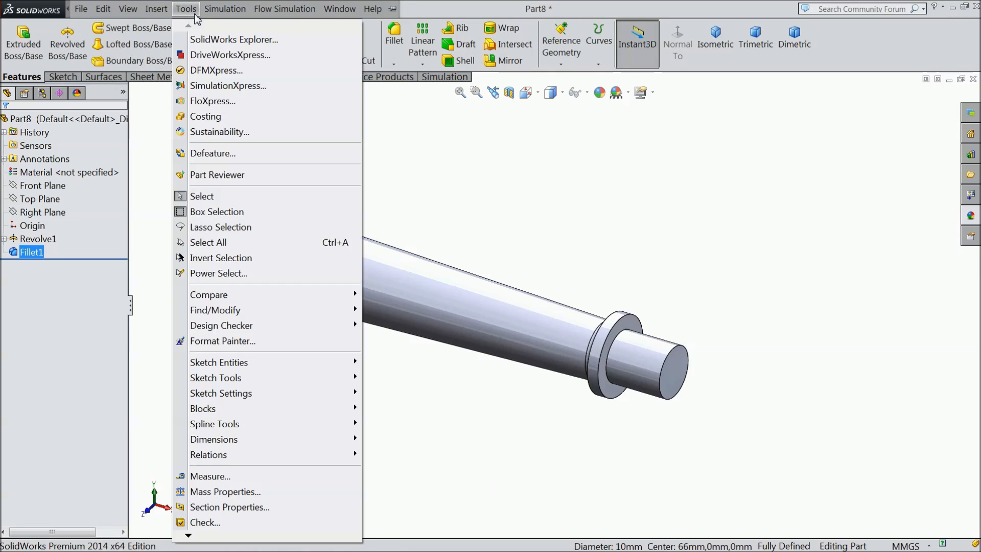
mouse_move(156, 9)
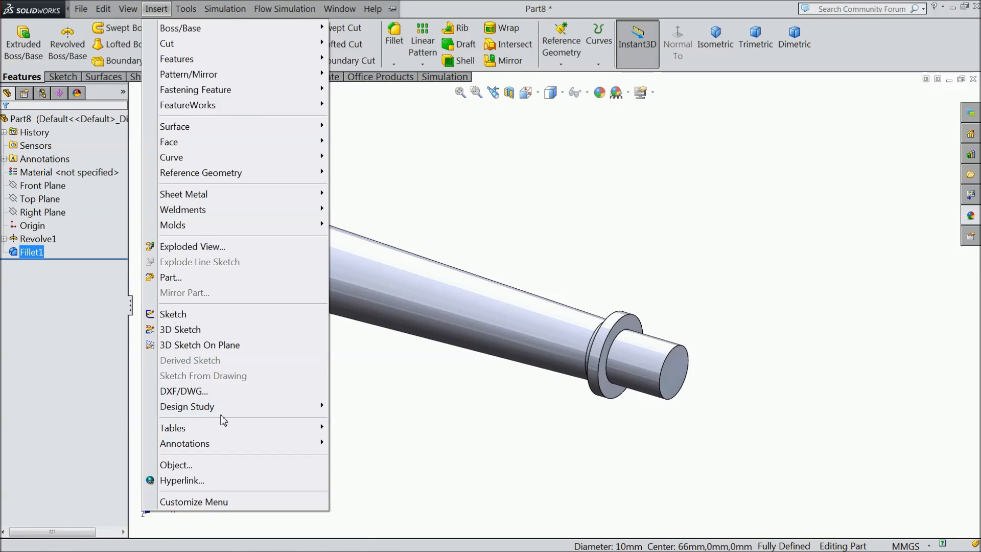
mouse_move(231, 446)
click(364, 406)
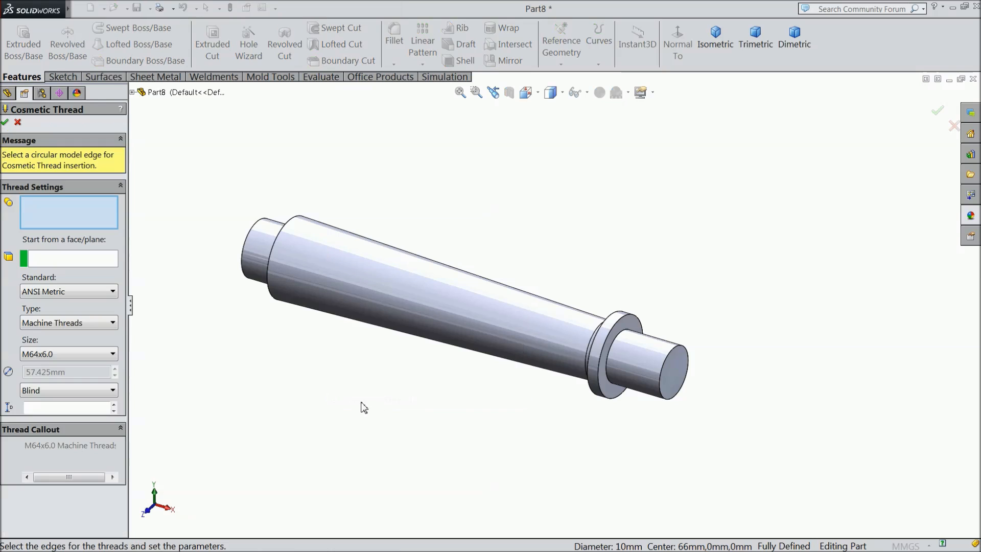
click(662, 395)
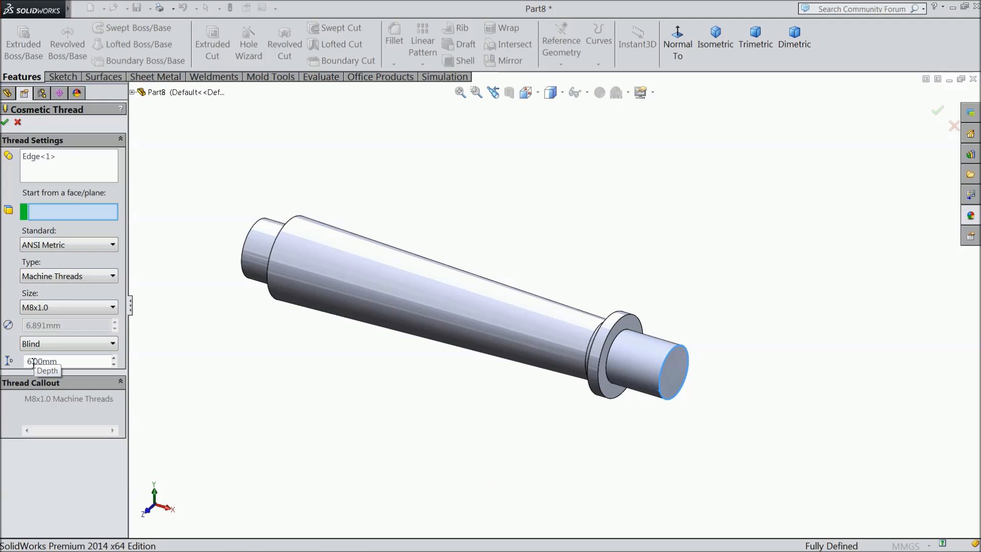
drag(64, 361, 26, 354)
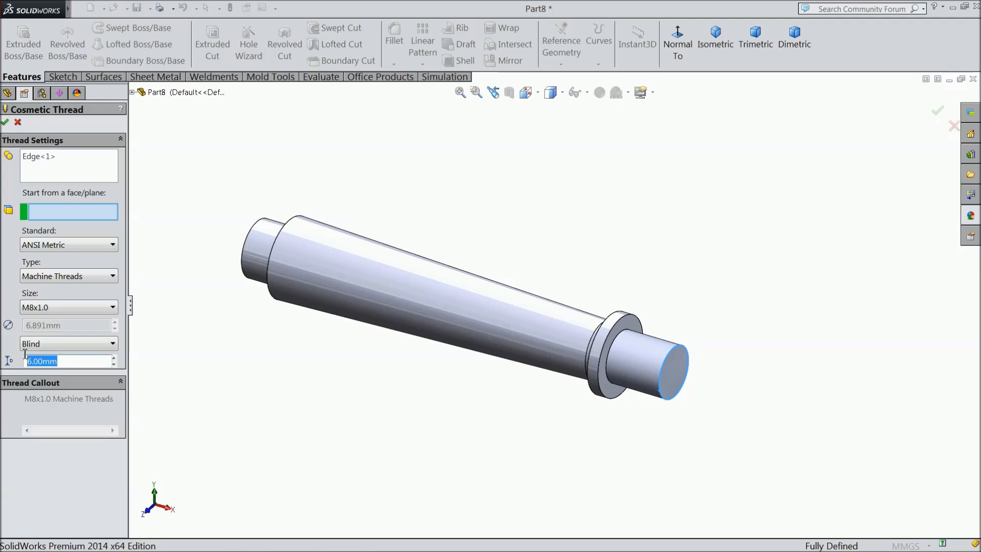
text(10)
key(Return)
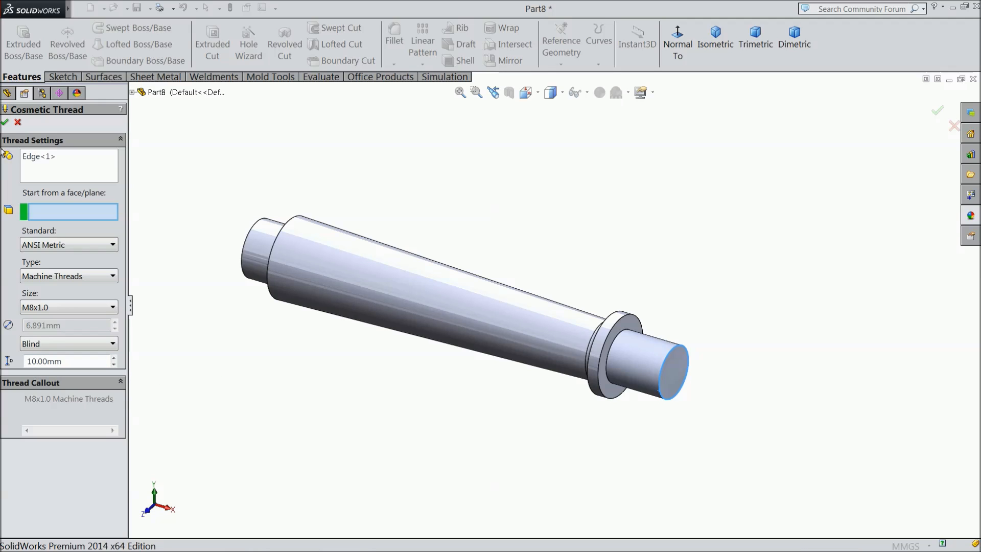
click(6, 123)
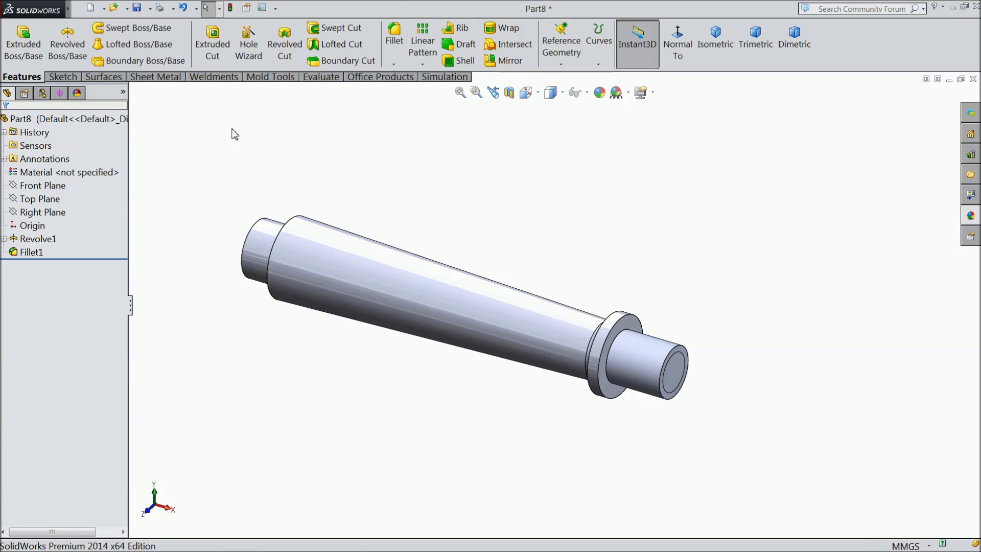
- Add a blind ANSI Metric M10x1.25 cosmetic machine thread, 6 mm deep, from the end edge of the short cylinder at the taper's wide end
mouse_move(63, 14)
click(128, 9)
mouse_move(156, 9)
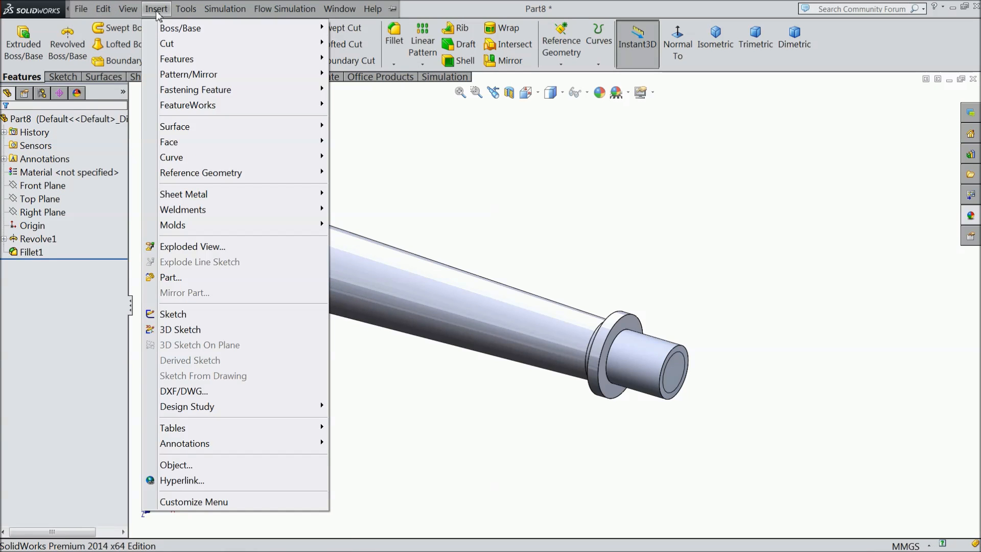
mouse_move(221, 442)
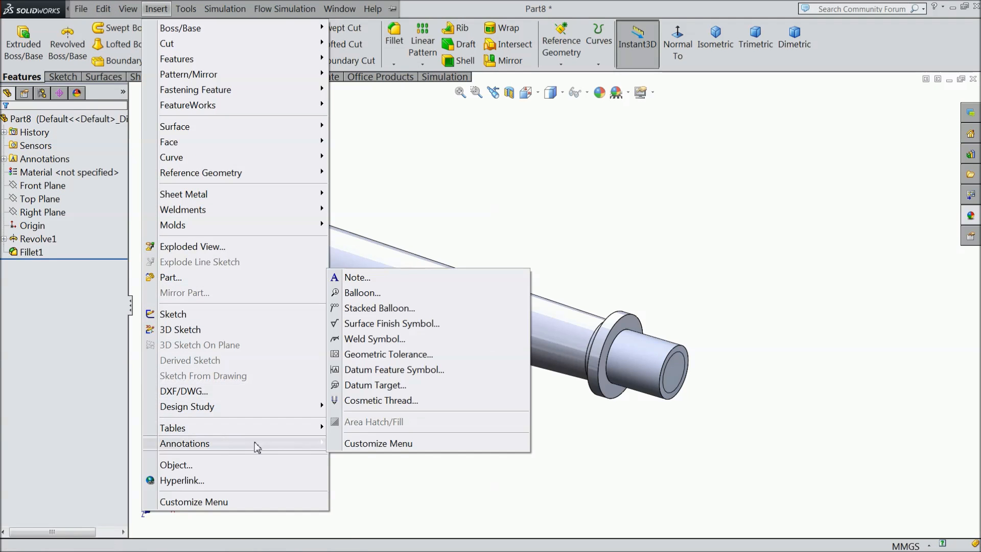
click(367, 400)
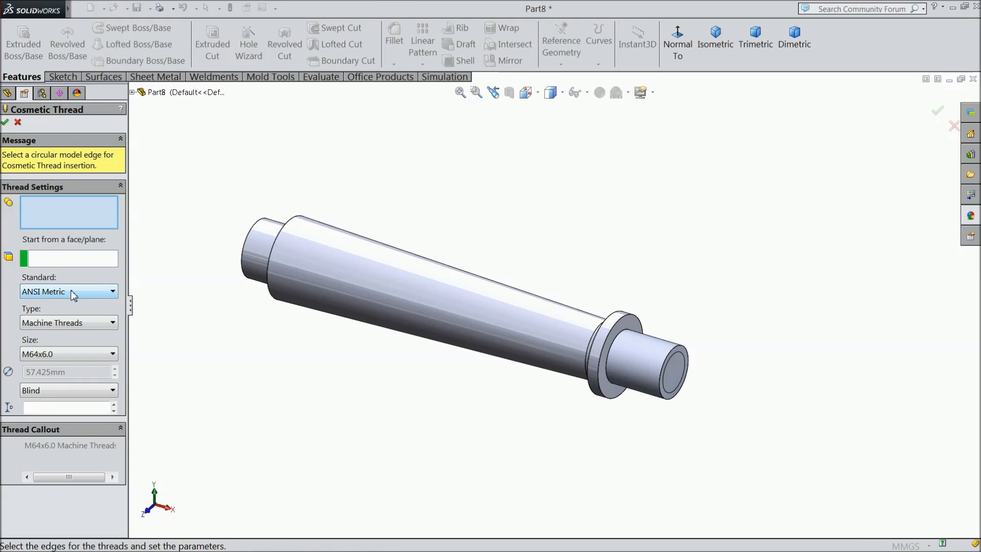
click(51, 354)
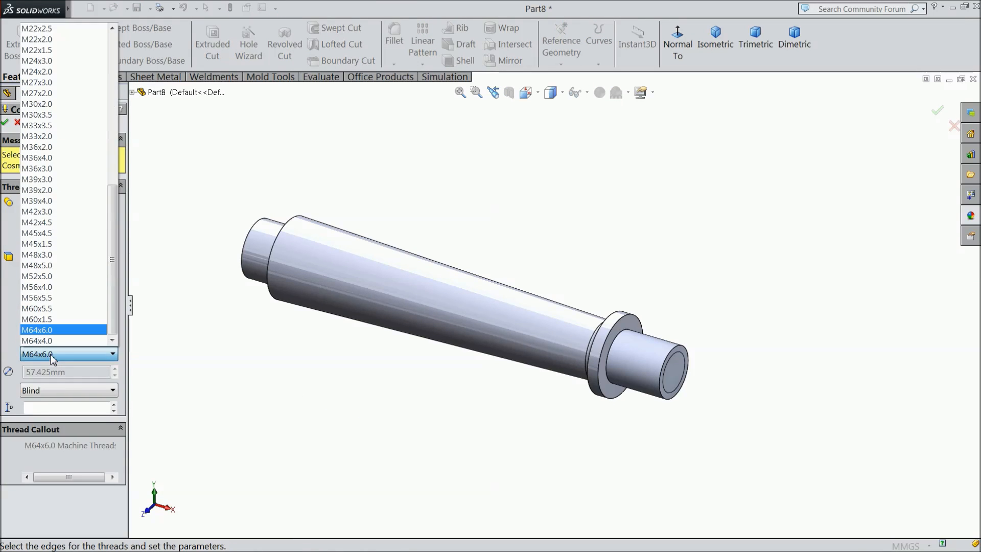
scroll(43, 259, up, 10)
scroll(43, 259, up, 3)
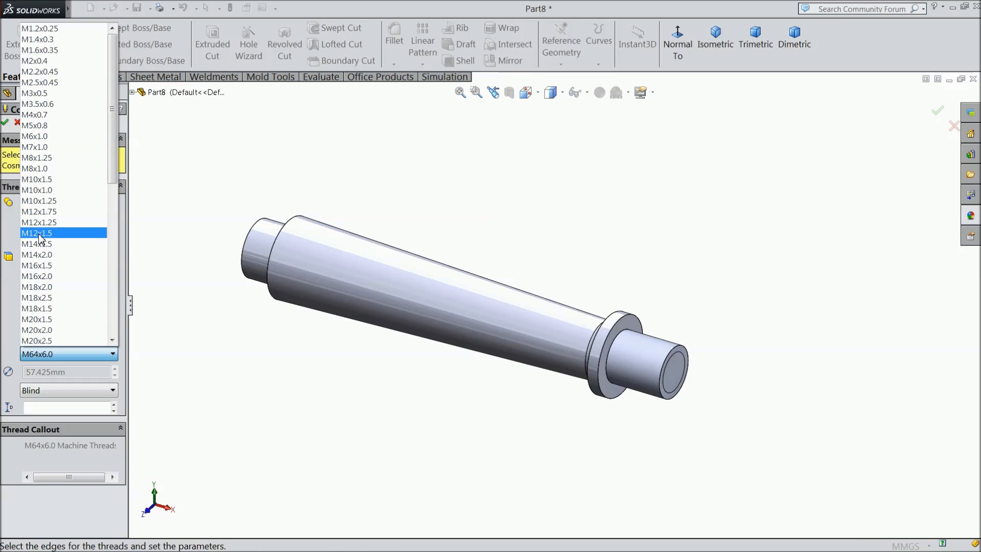
click(44, 201)
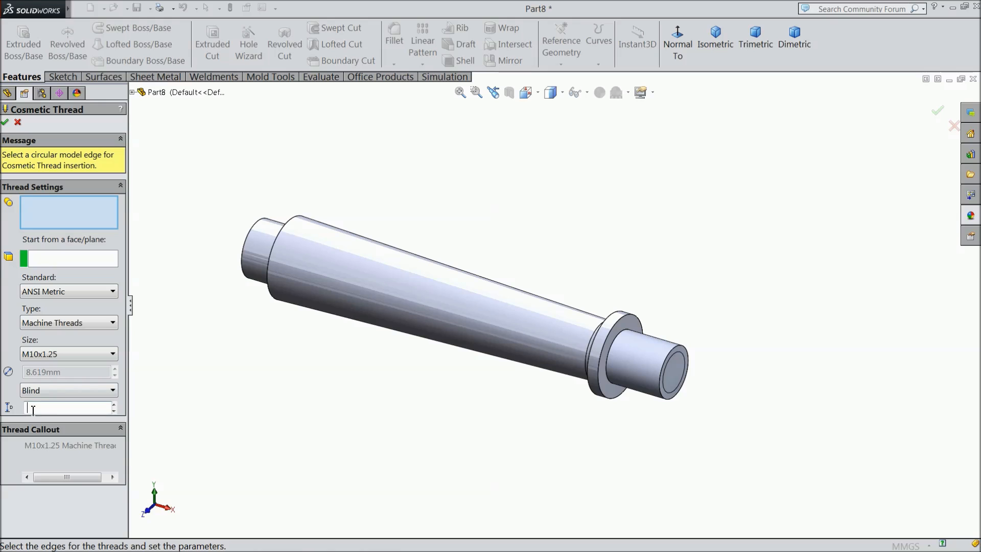
click(245, 257)
middle_drag(237, 344, 288, 393)
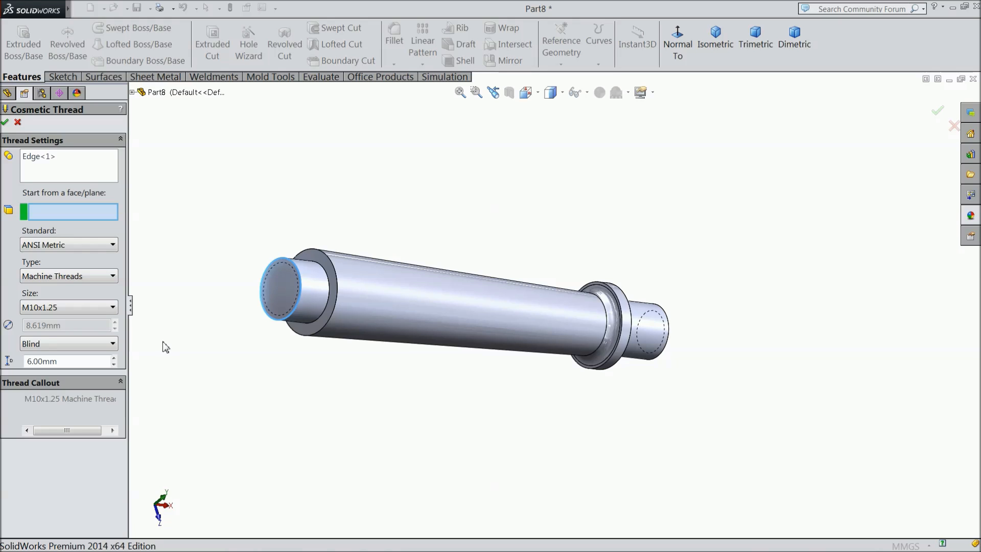
click(5, 123)
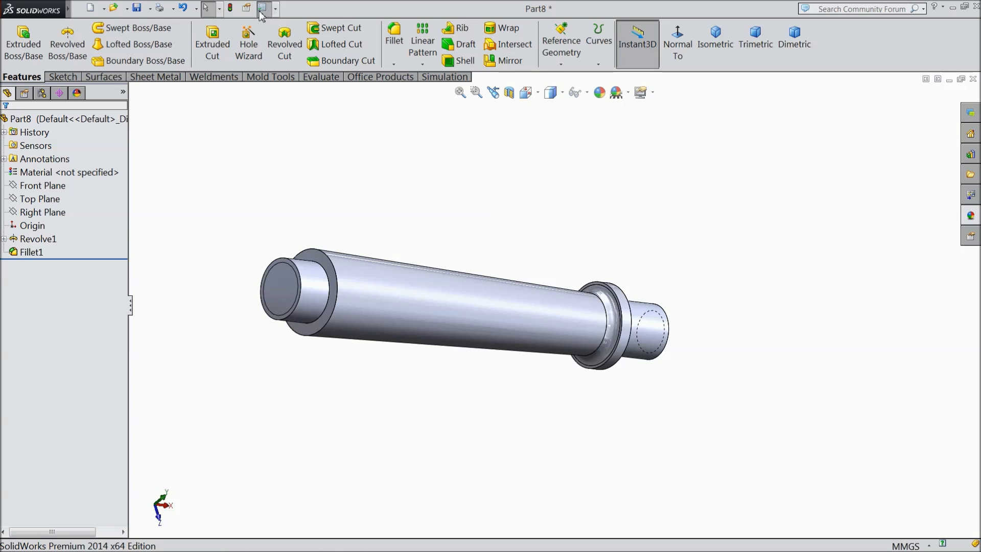
- Enable the display of shaded cosmetic threads in the document's detailing properties
click(262, 7)
click(613, 69)
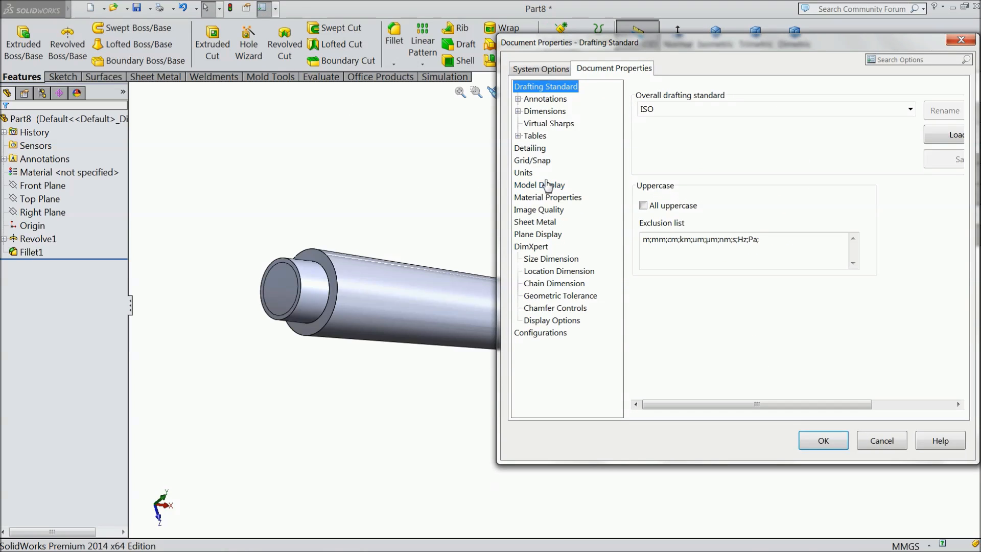
click(530, 148)
click(737, 110)
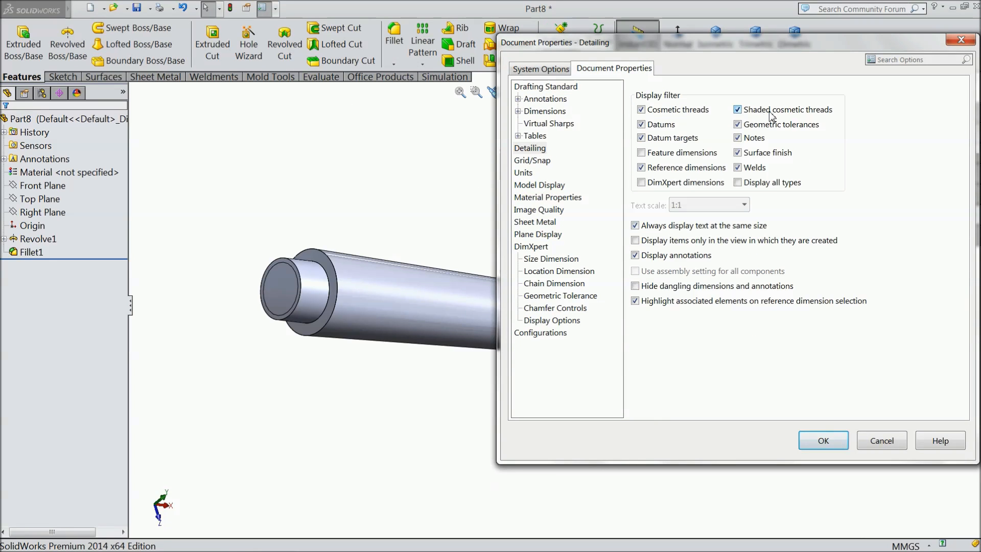
click(820, 440)
middle_drag(661, 420, 582, 411)
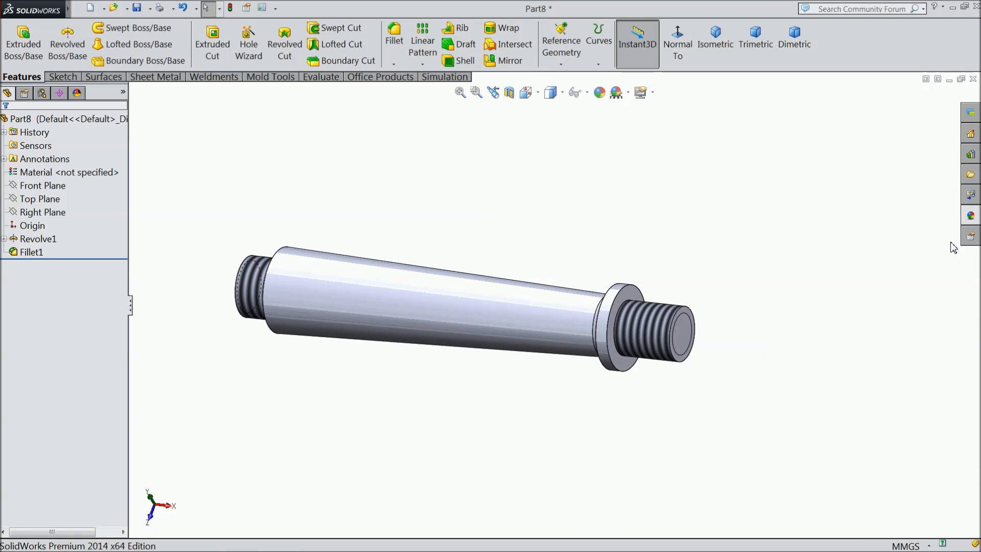
- Apply the chromium plate metal appearance to the handle
click(970, 215)
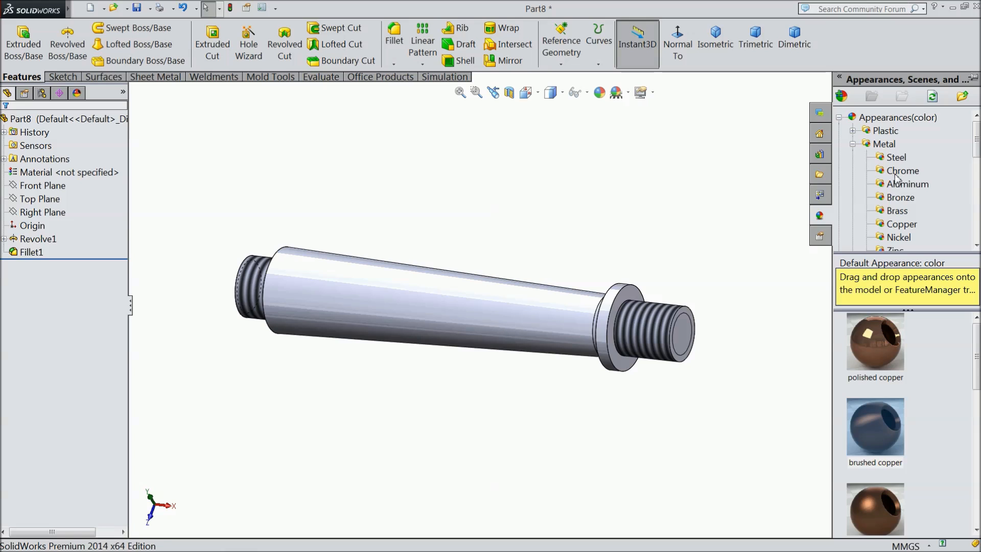
click(902, 171)
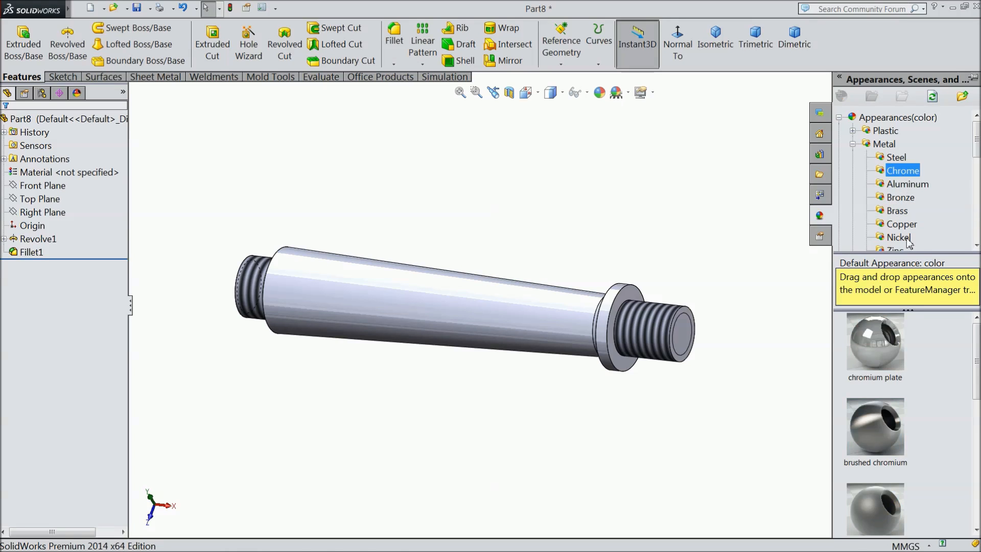
double_click(884, 351)
middle_drag(653, 227, 490, 265)
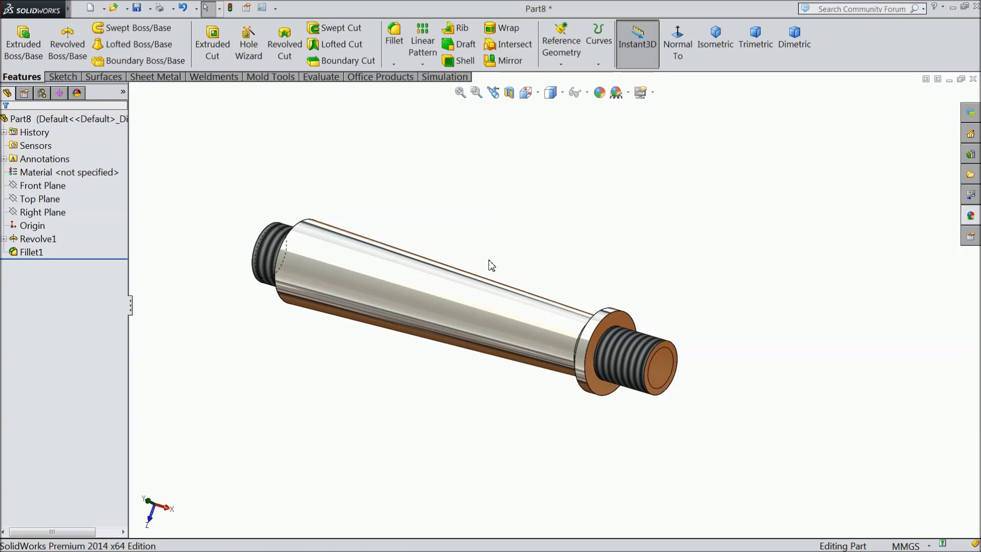
- Save the part as 7.Handle in the Tailstock folder
click(136, 7)
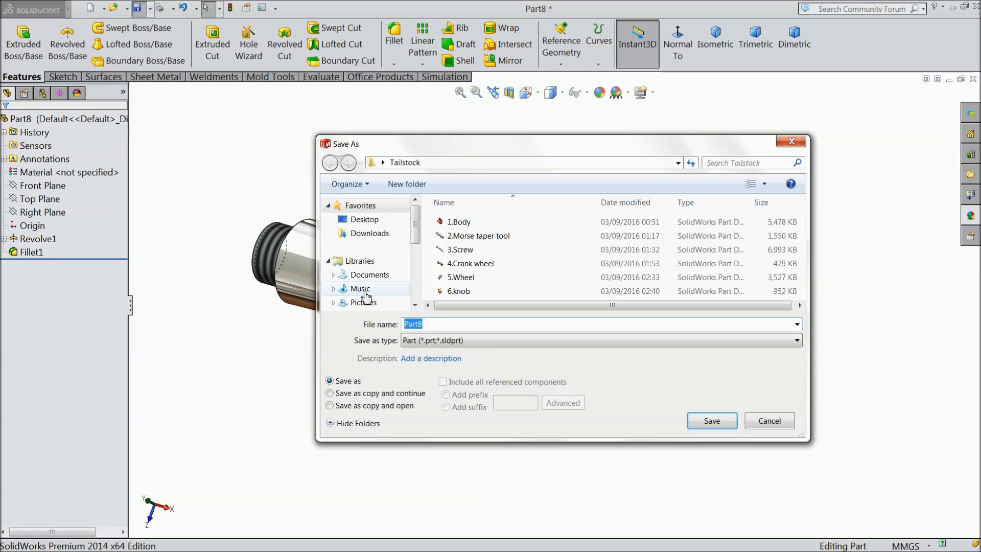
text(7.Handle)
click(711, 420)
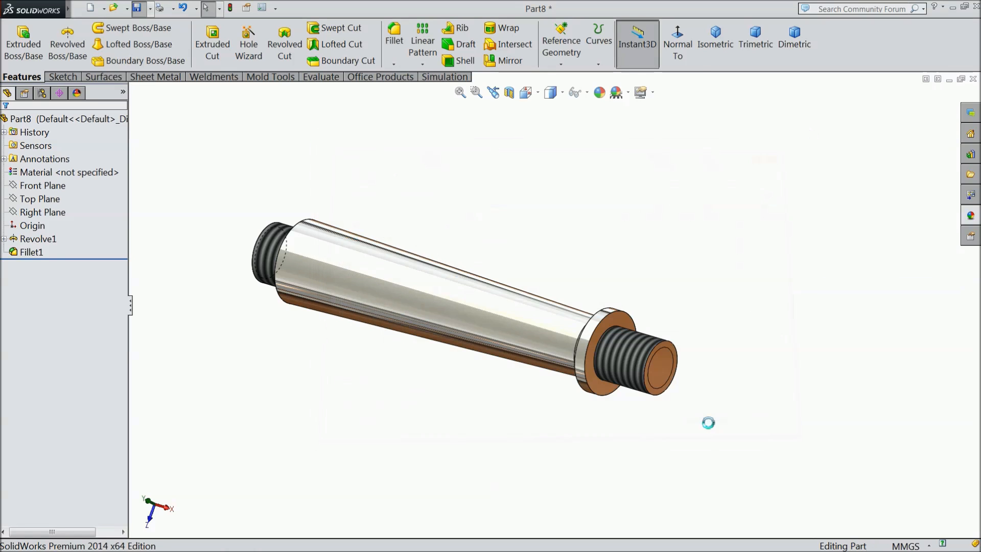
mouse_move(494, 406)
middle_down()
mouse_move(555, 418)
mouse_move(501, 409)
middle_up()
scroll(442, 311, down, 3)
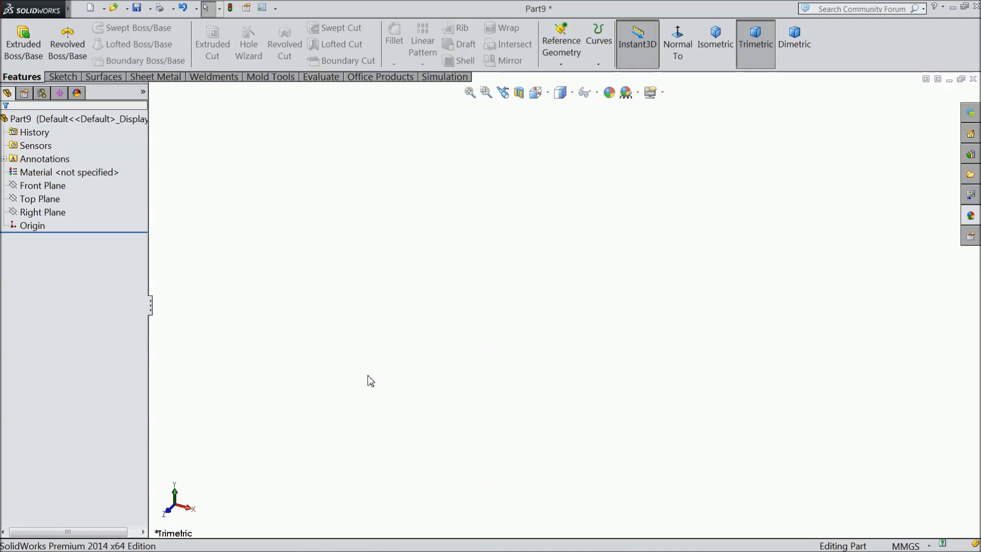
- Sketch a closed five-line profile on the Front Plane, with a horizontal baseline about 134 mm long from the origin, slanted ends and a sloping upper line
click(42, 185)
click(153, 165)
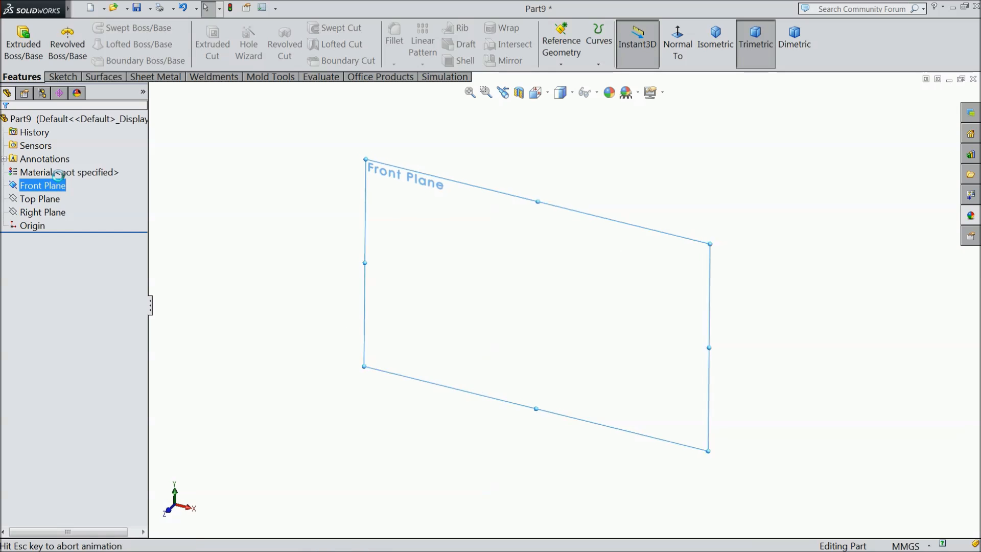
click(64, 78)
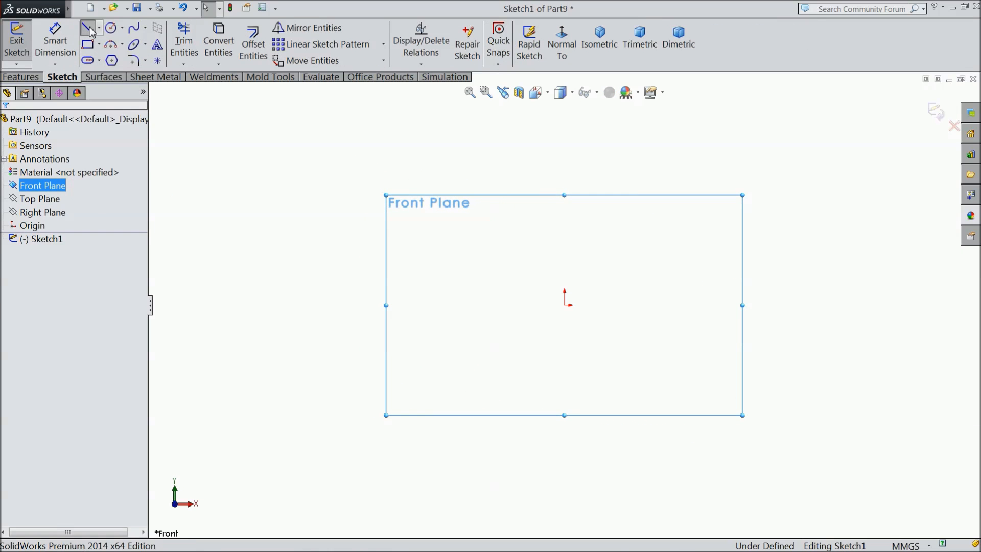
click(87, 28)
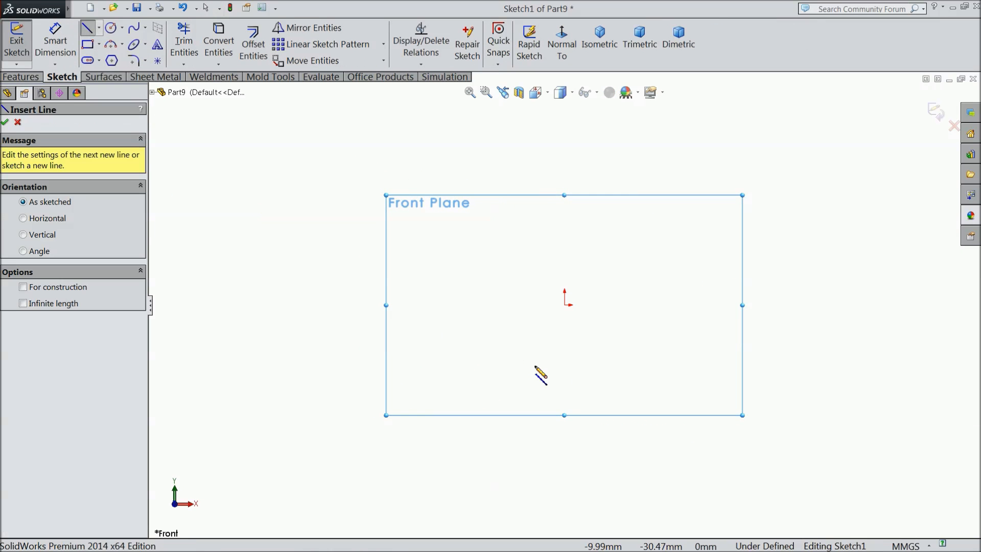
click(565, 305)
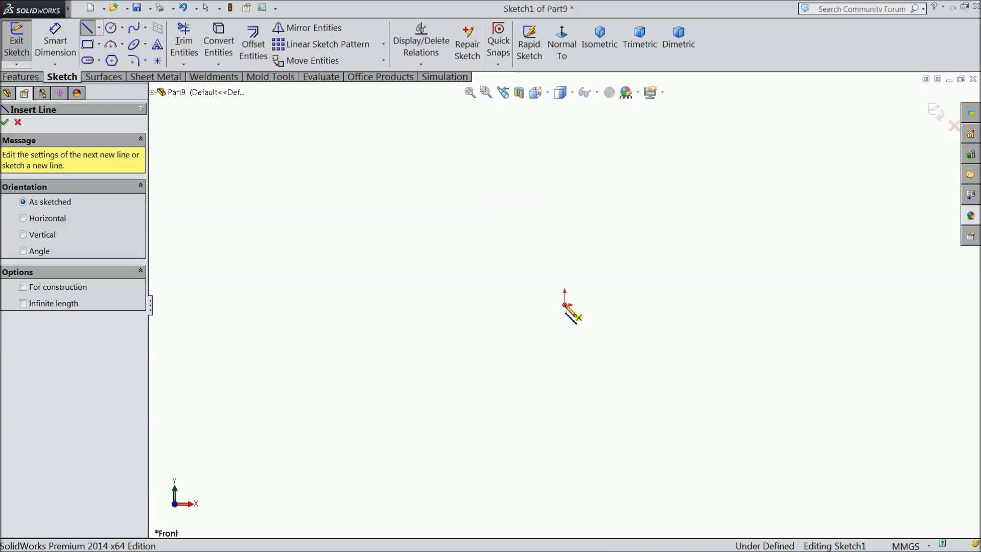
click(605, 265)
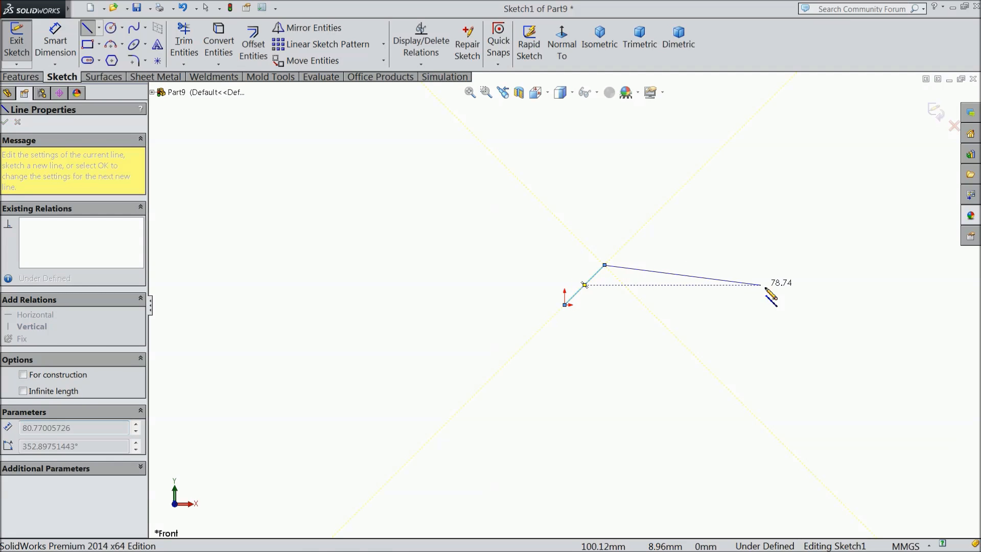
click(823, 275)
click(832, 285)
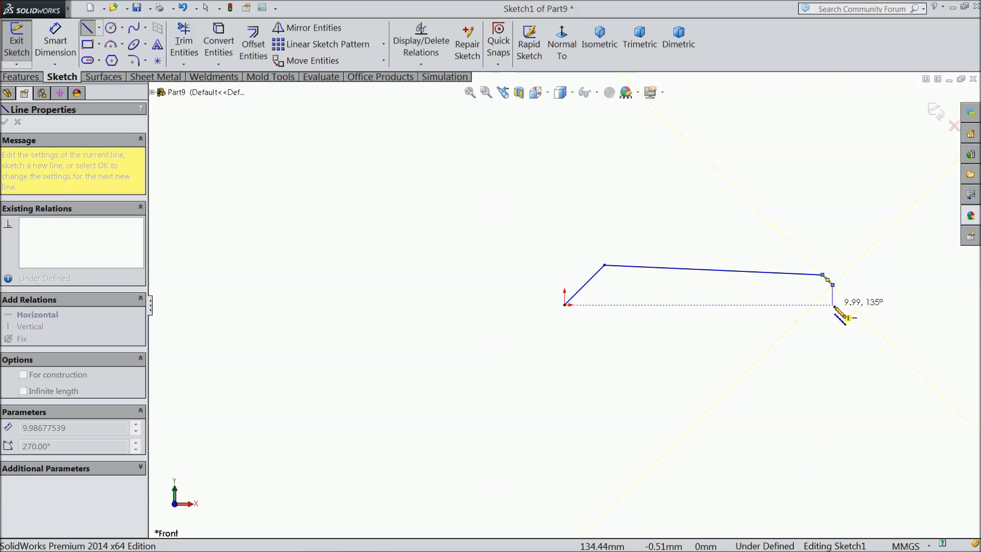
click(833, 305)
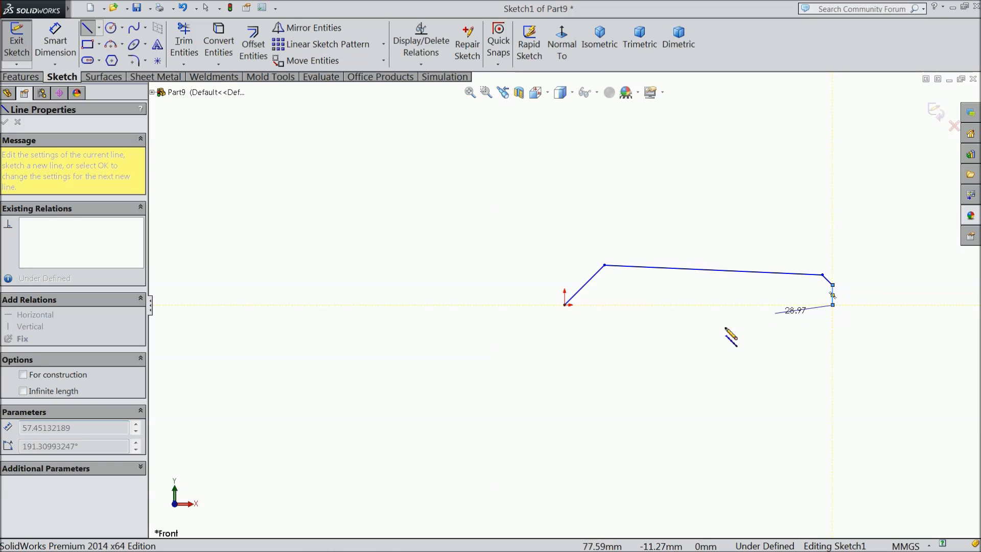
click(564, 305)
scroll(817, 281, down, 5)
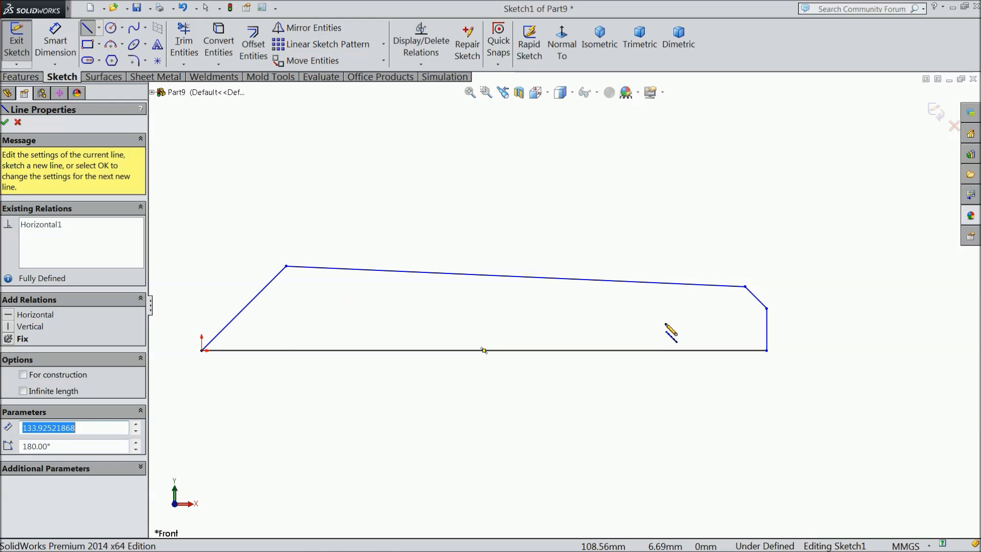
click(5, 122)
- Dimension the profile's horizontal baseline to 90 mm
click(58, 45)
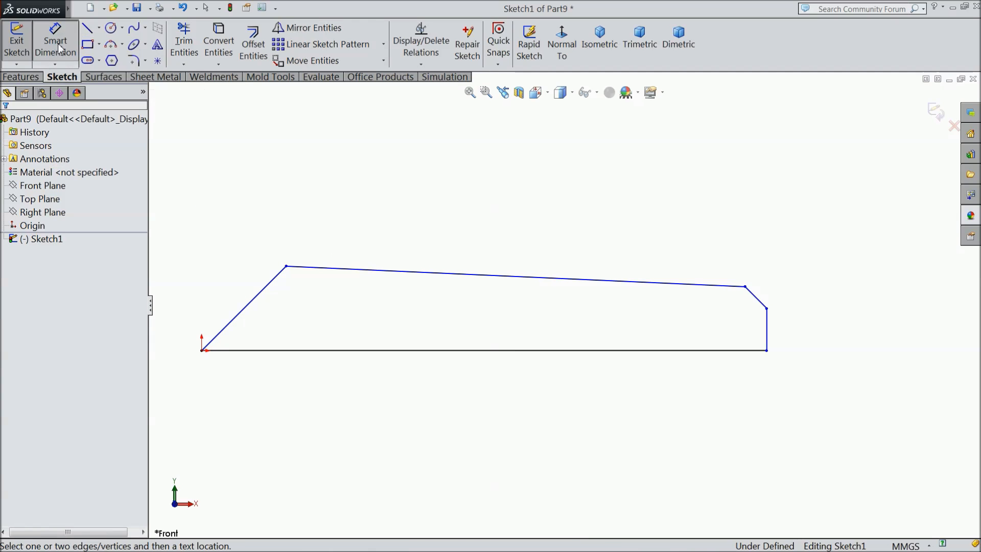
scroll(511, 337, up, 2)
click(528, 342)
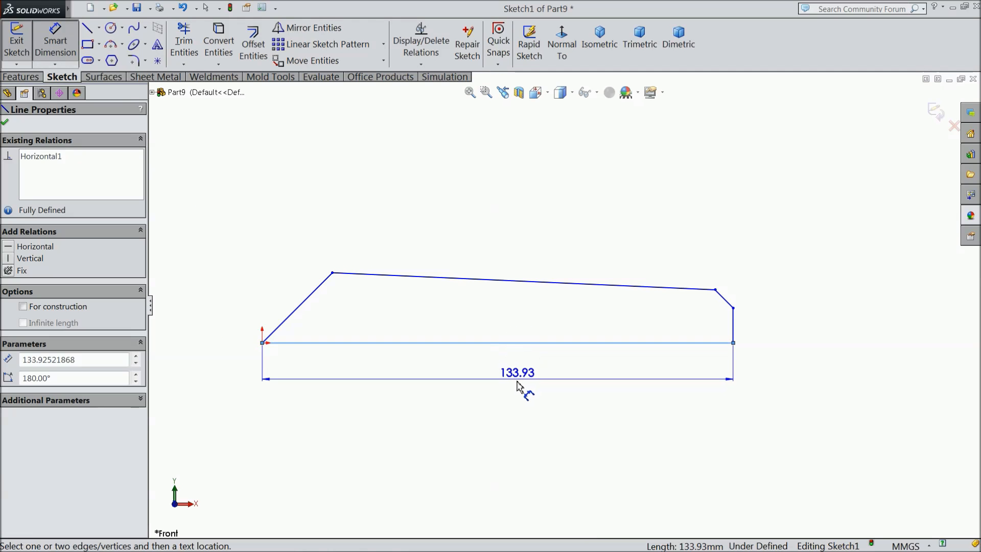
click(514, 388)
text(90)
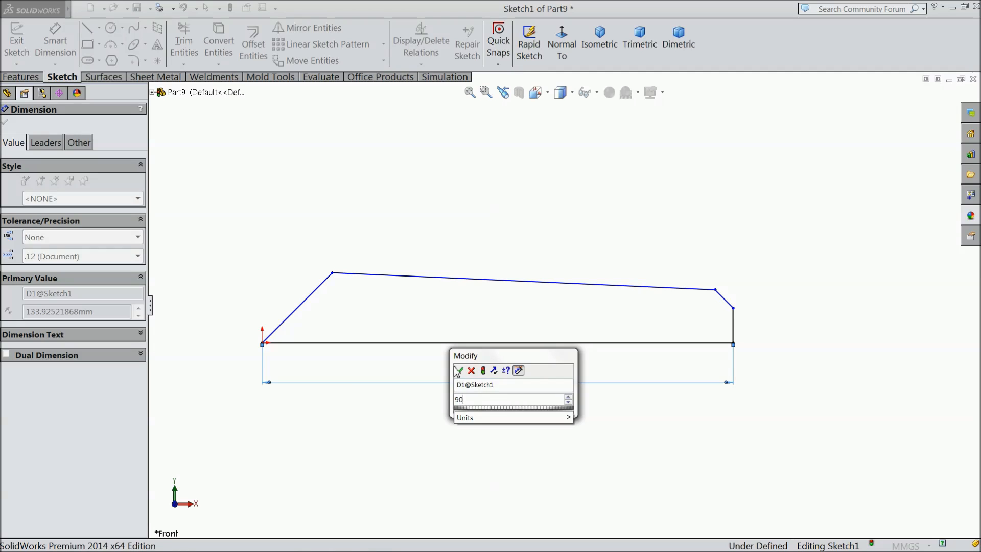
click(459, 372)
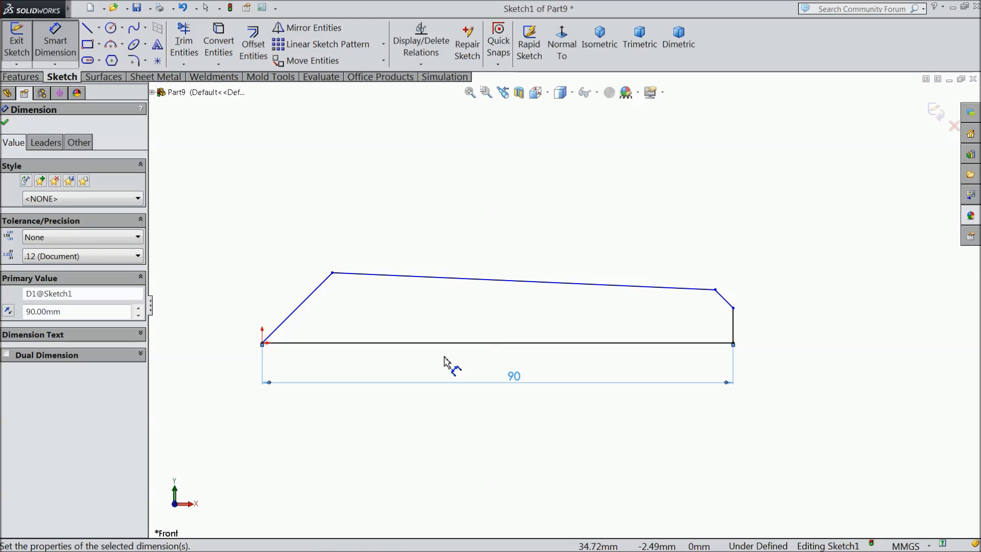
- Dimension the horizontal distance from the origin to the upper end of the adjoining slanted line, trying a value of 15 mm
click(331, 275)
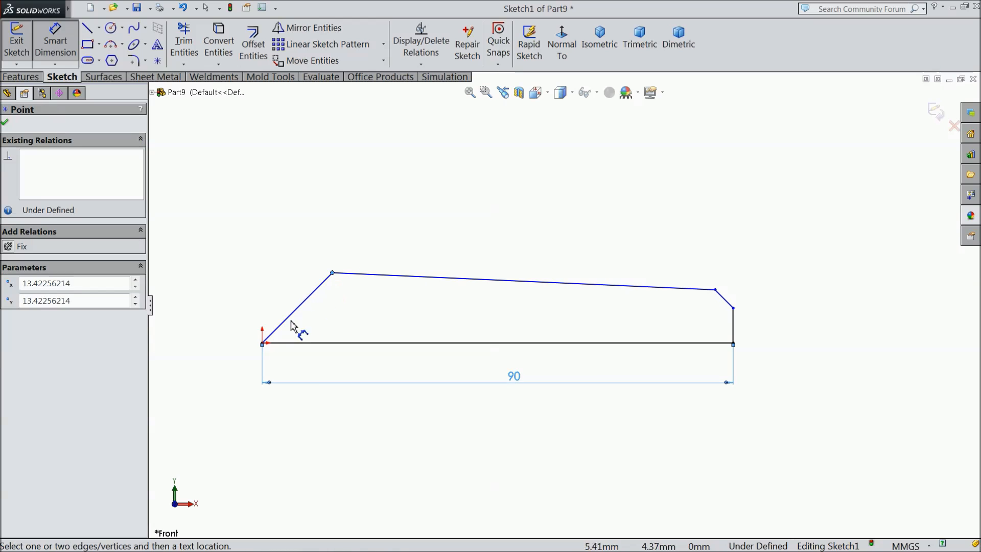
click(262, 343)
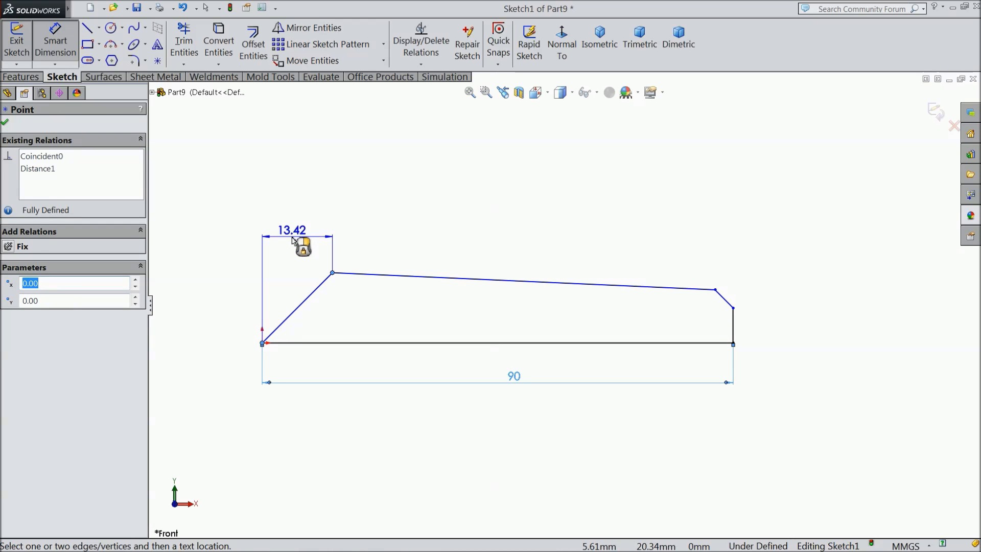
click(298, 244)
text(15)
click(238, 226)
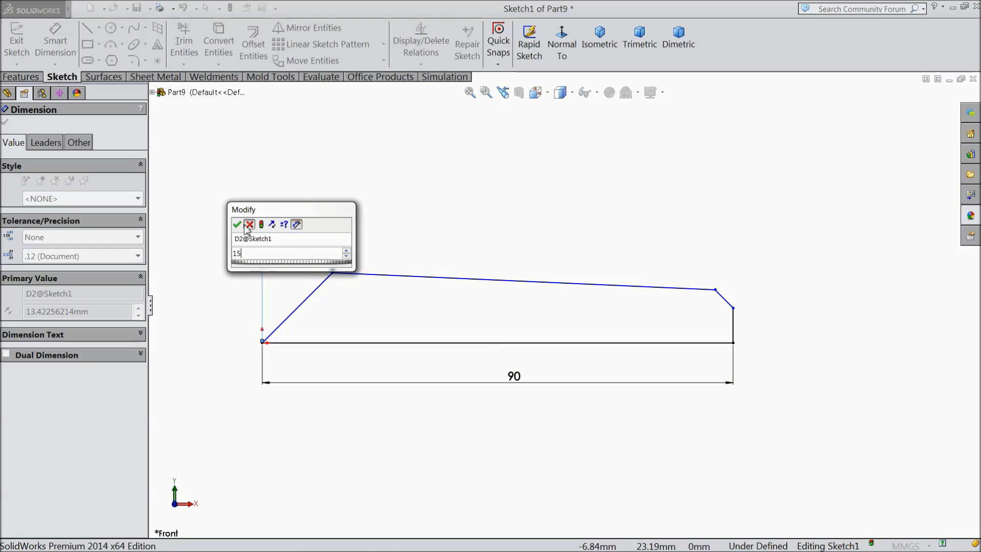
- Dimension the height of the slanted line's upper end above the baseline to 9 mm
click(332, 273)
click(328, 347)
click(235, 314)
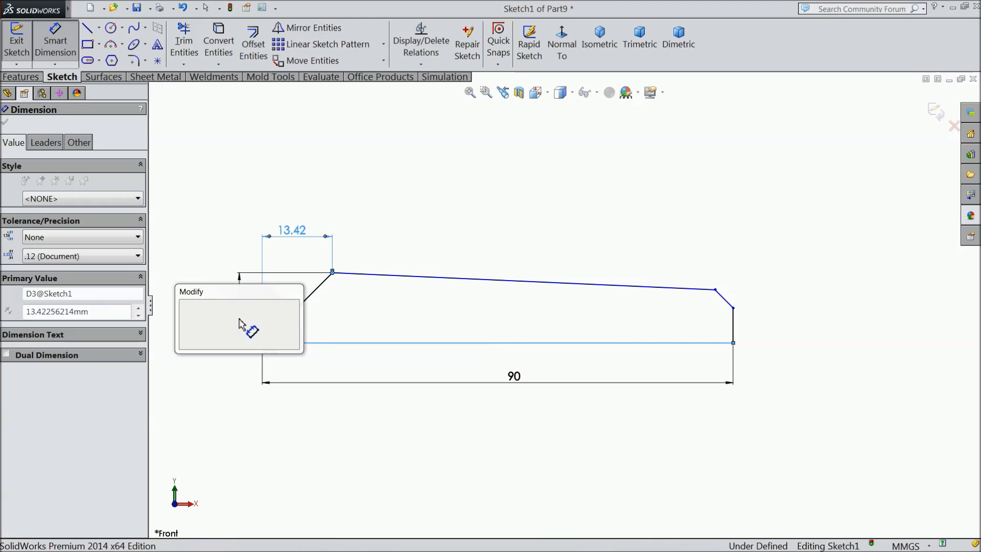
text(9)
click(187, 307)
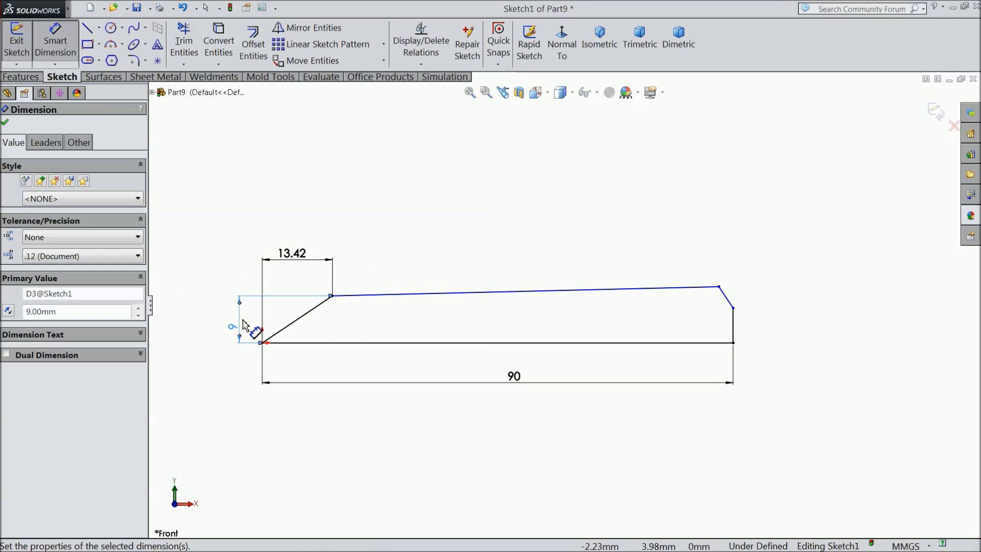
scroll(739, 341, down, 3)
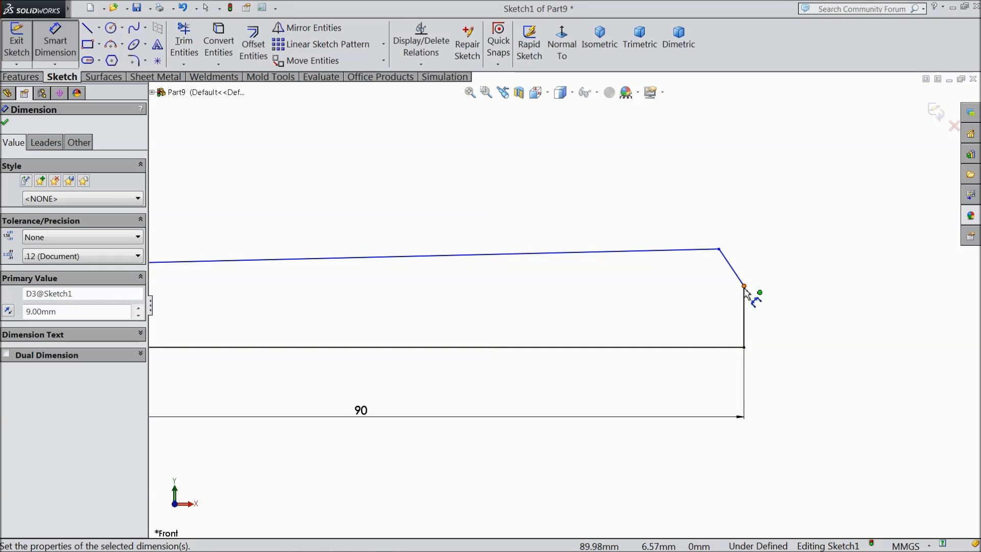
- Dimension the profile's short vertical end line to 5.5 mm
click(745, 309)
click(782, 318)
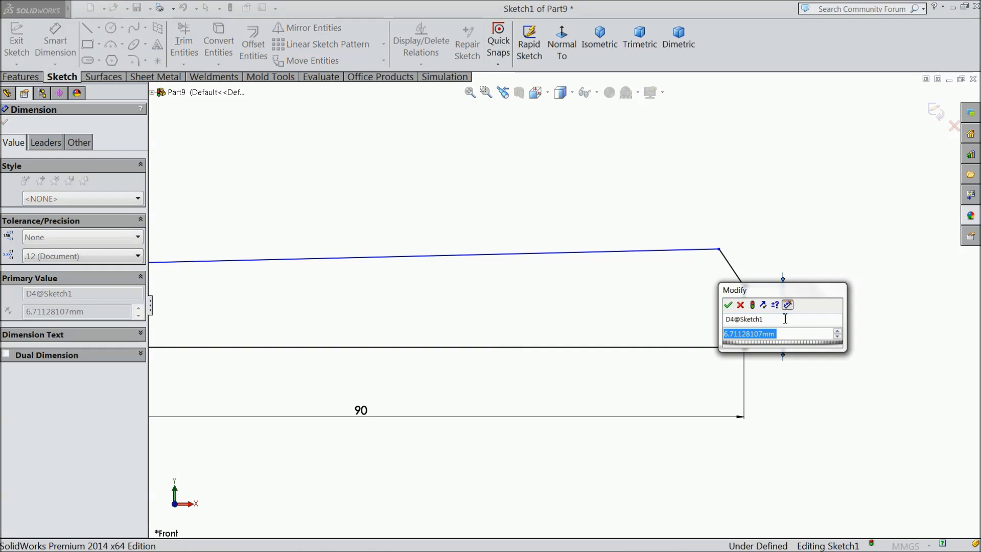
text(5.5)
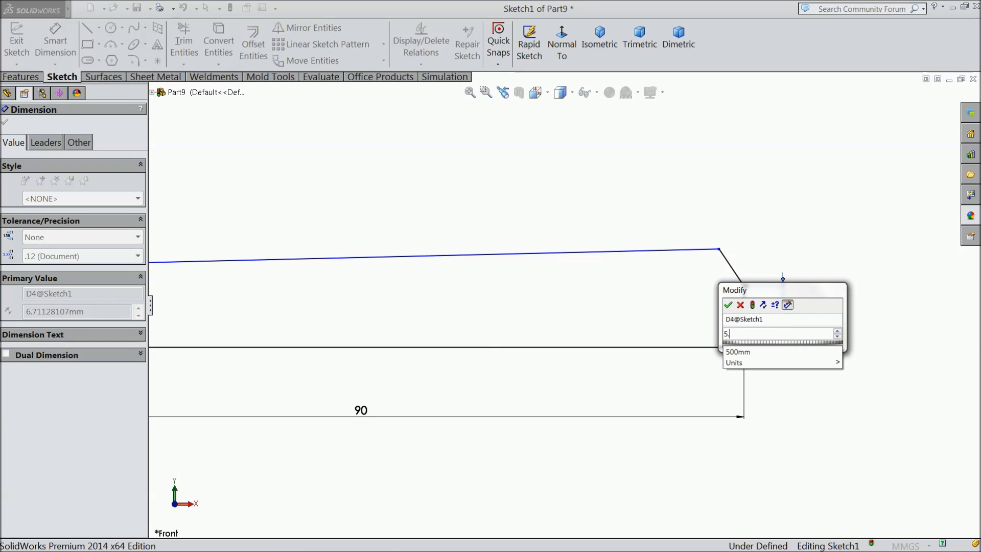
click(729, 306)
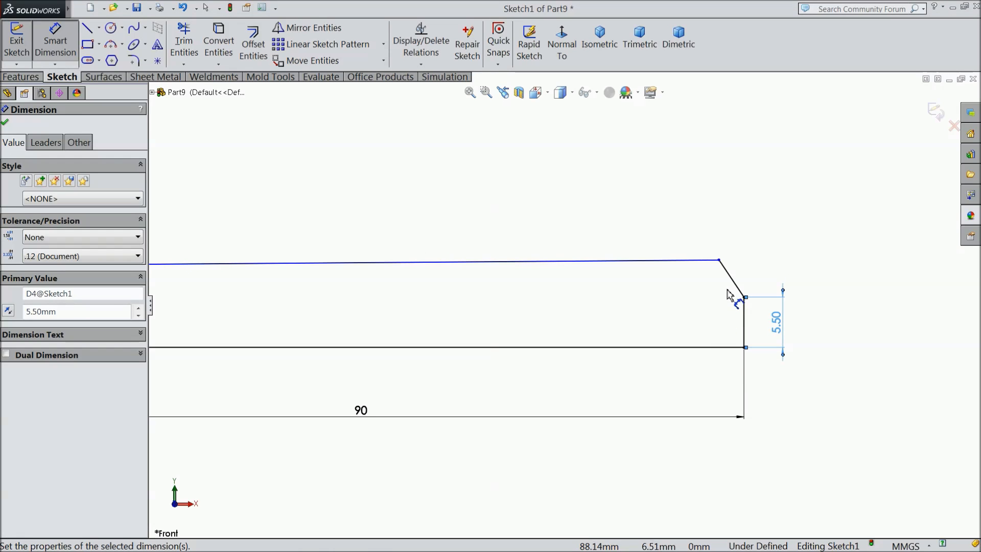
- Dimension the height from the baseline to the corner where the sloping upper line meets the short slanted end to 7.25 mm
click(720, 261)
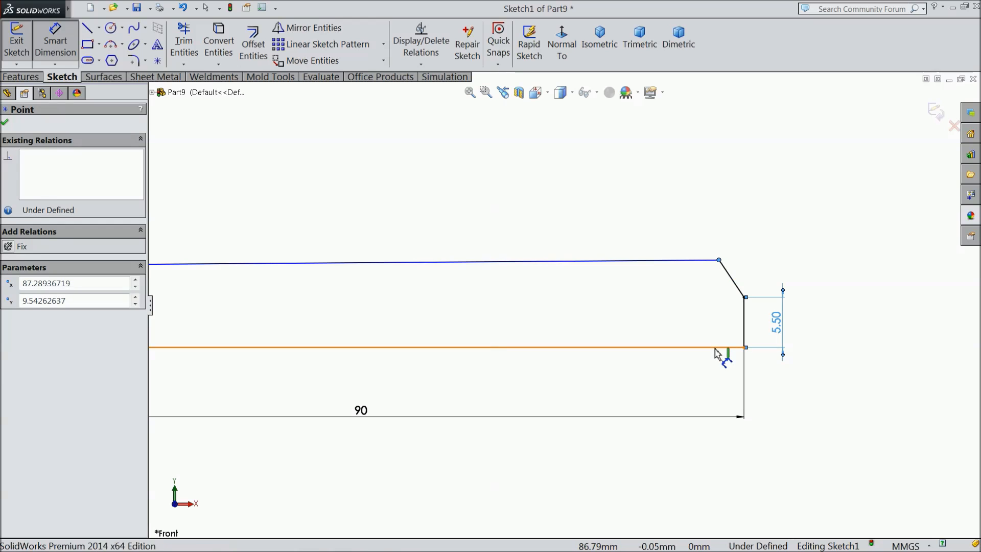
click(718, 348)
click(850, 301)
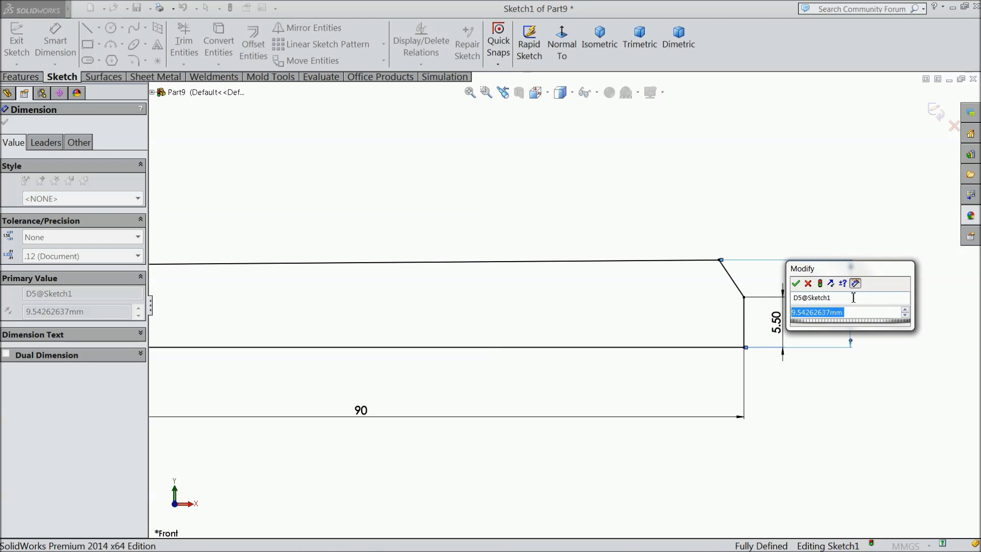
text(7.25)
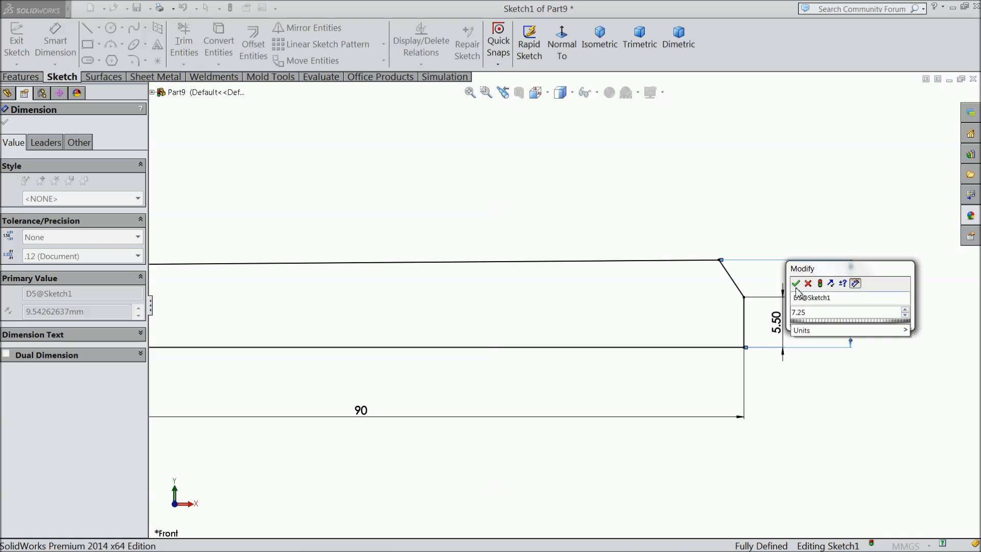
click(796, 285)
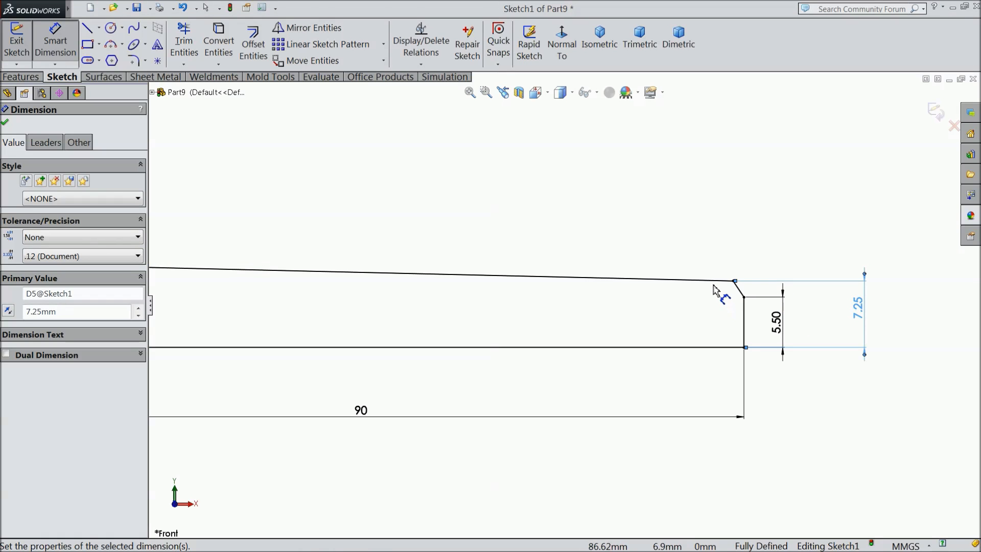
scroll(756, 315, down, 3)
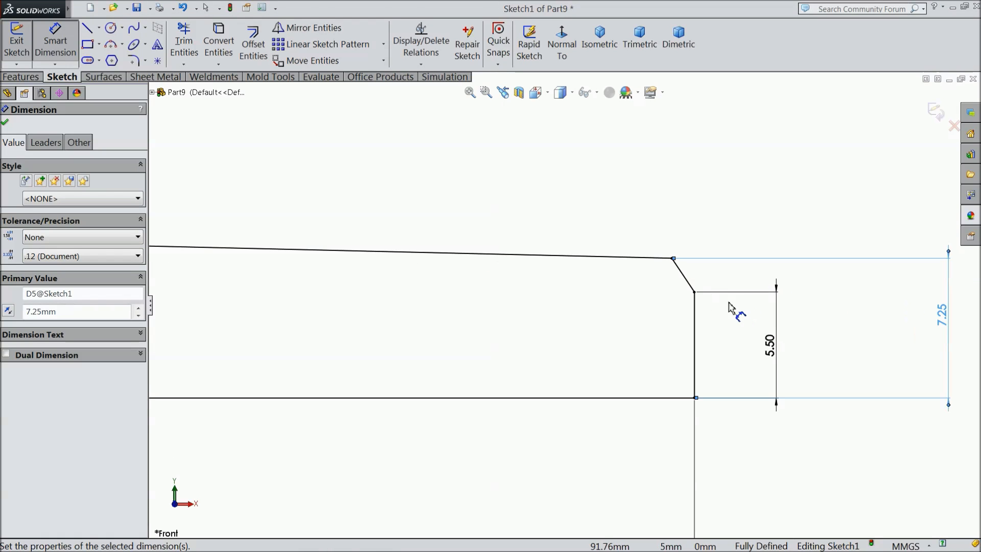
click(694, 305)
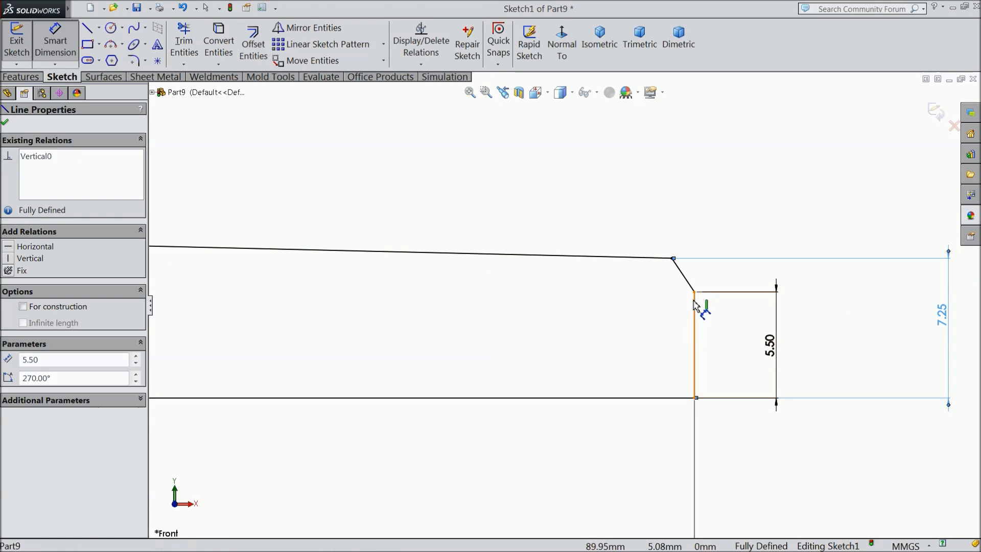
click(672, 258)
click(686, 200)
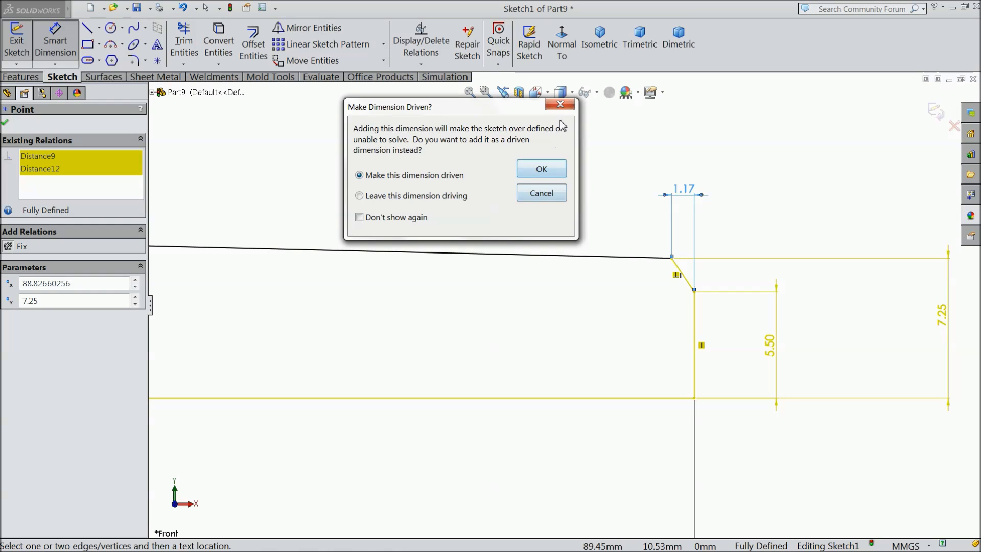
click(559, 105)
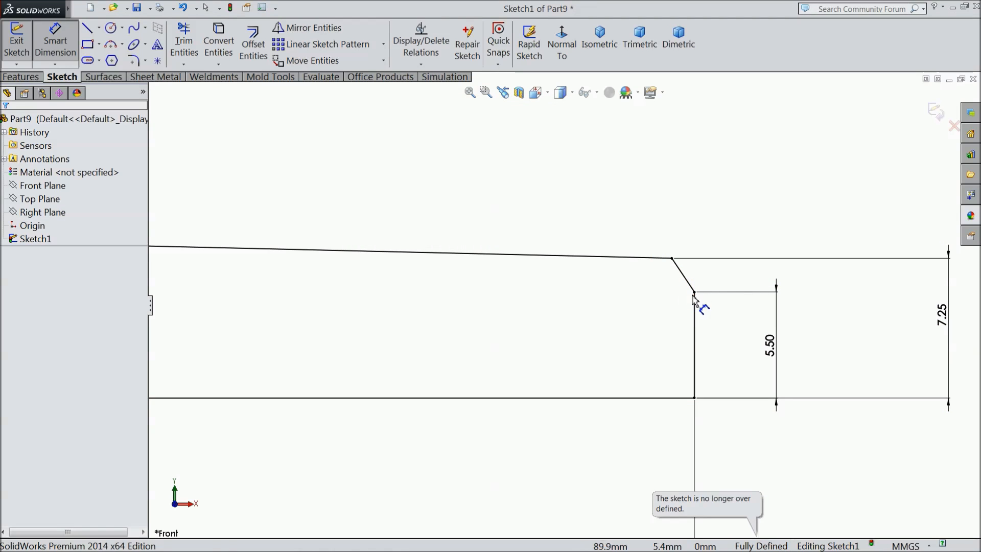
click(693, 292)
click(671, 258)
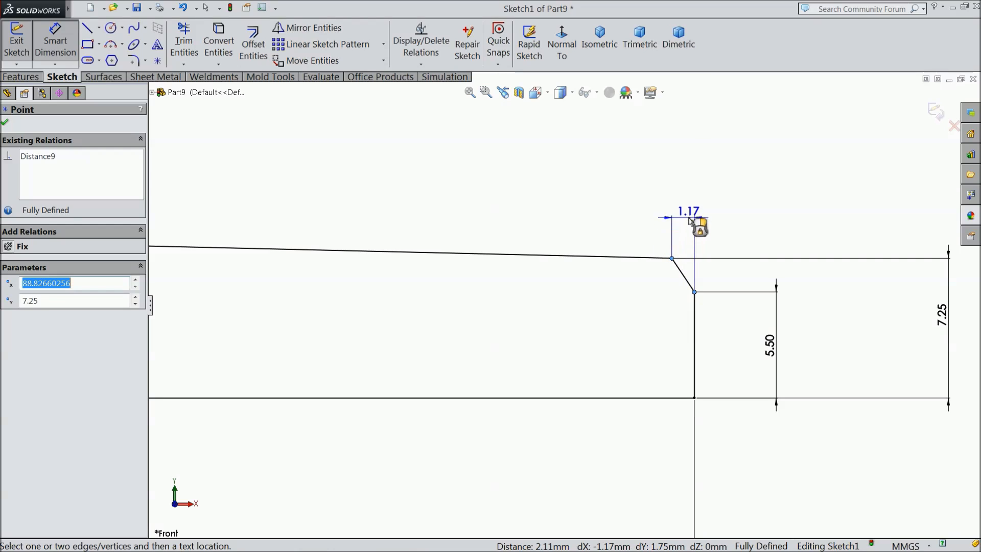
click(683, 213)
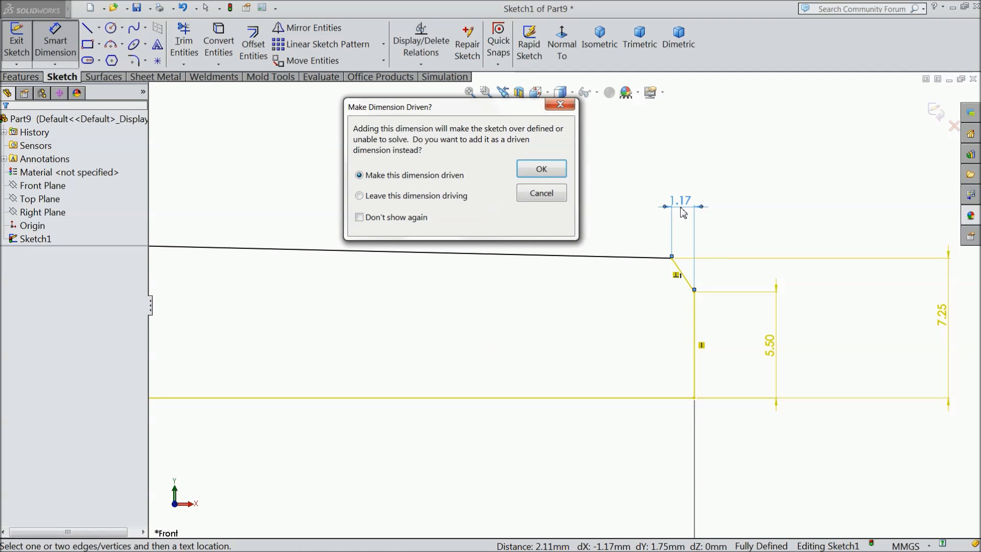
click(542, 193)
scroll(705, 302, down, 3)
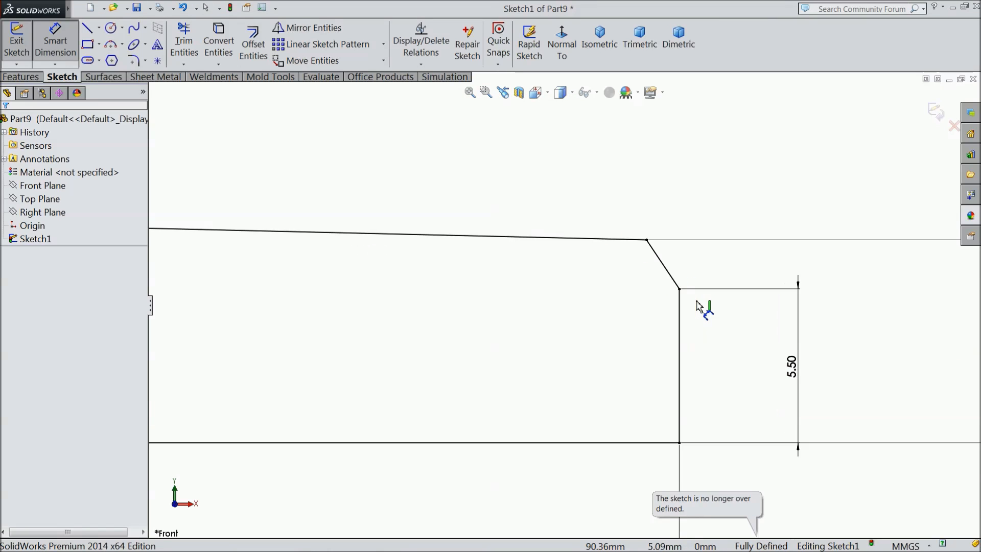
click(658, 276)
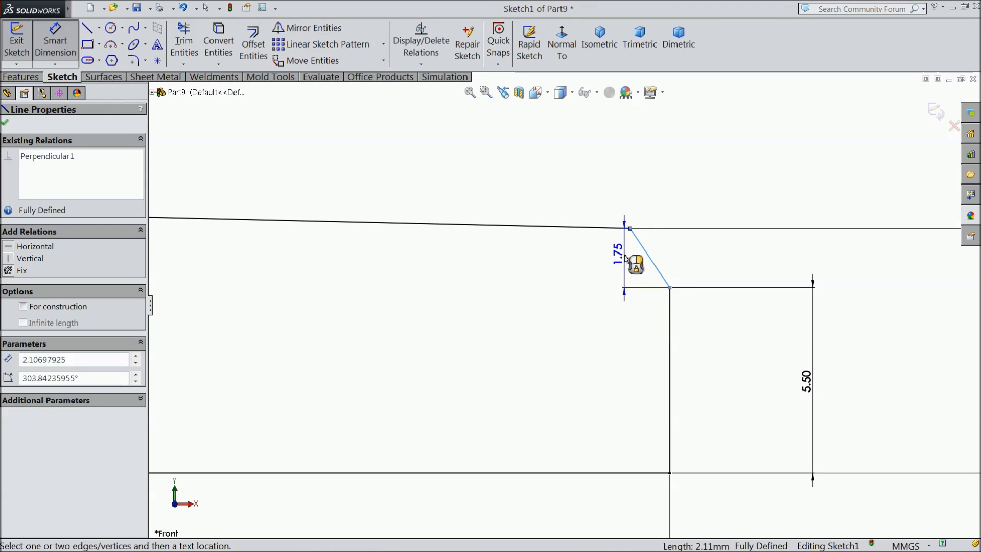
key(Escape)
click(613, 230)
key(Escape)
key(Escape)
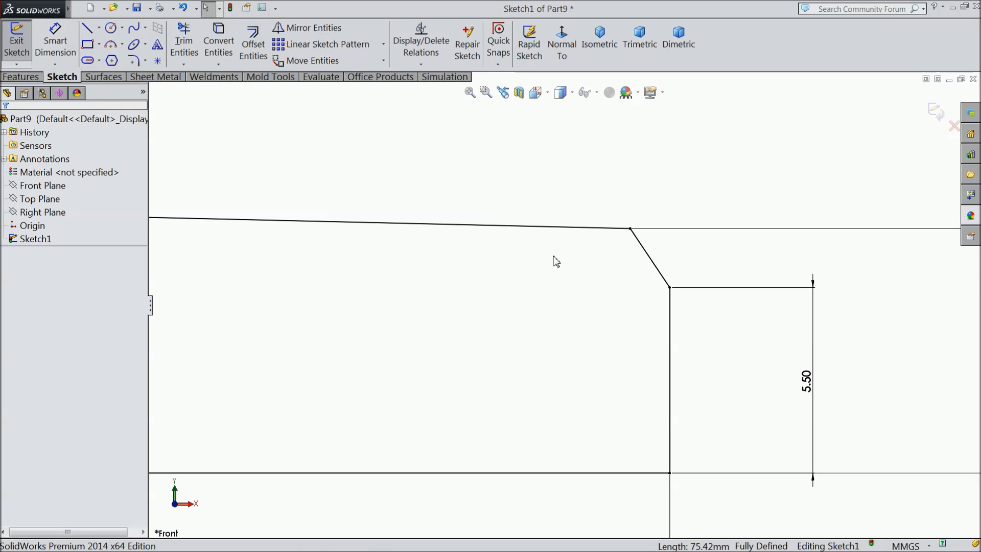
- Delete the perpendicular relation from the short slanted line at the profile's vertical end
click(610, 232)
click(648, 257)
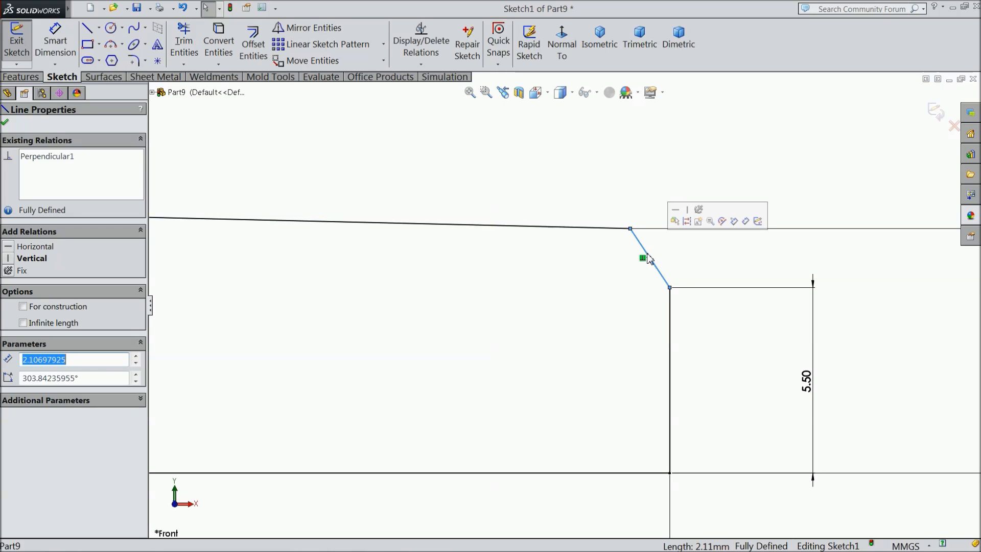
key(Escape)
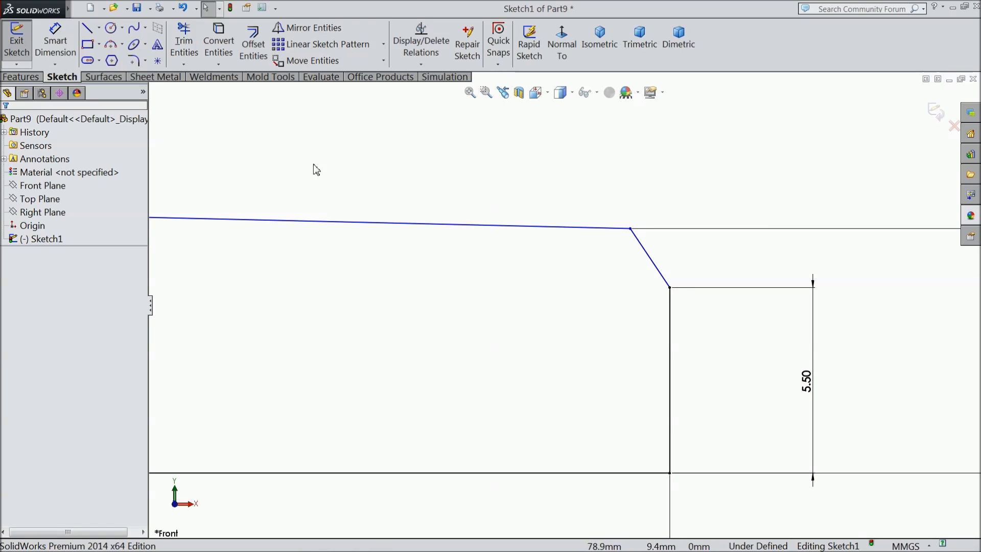
- Dimension the horizontal distance between the endpoints of the short slanted line to 3 mm
click(56, 41)
click(671, 289)
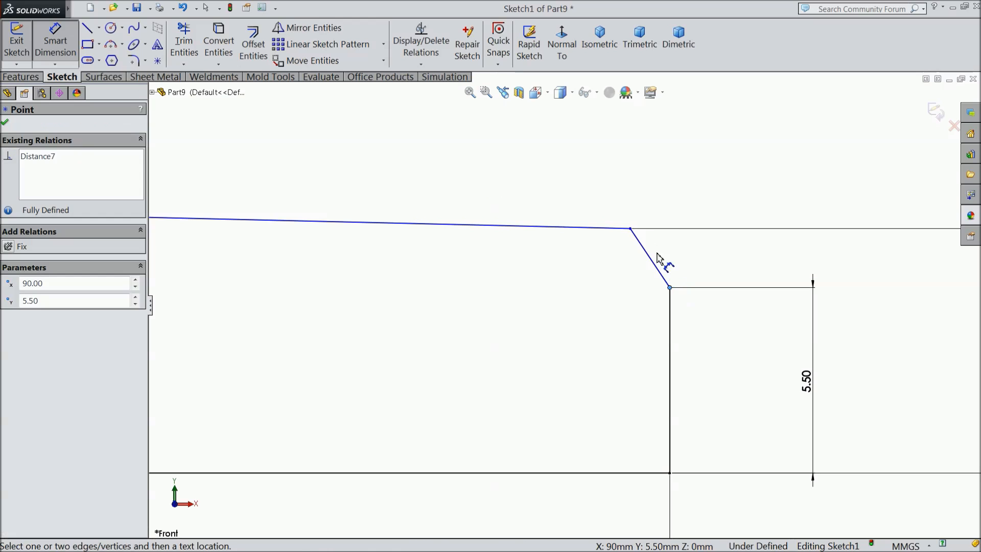
click(630, 229)
click(649, 172)
text(3)
click(596, 163)
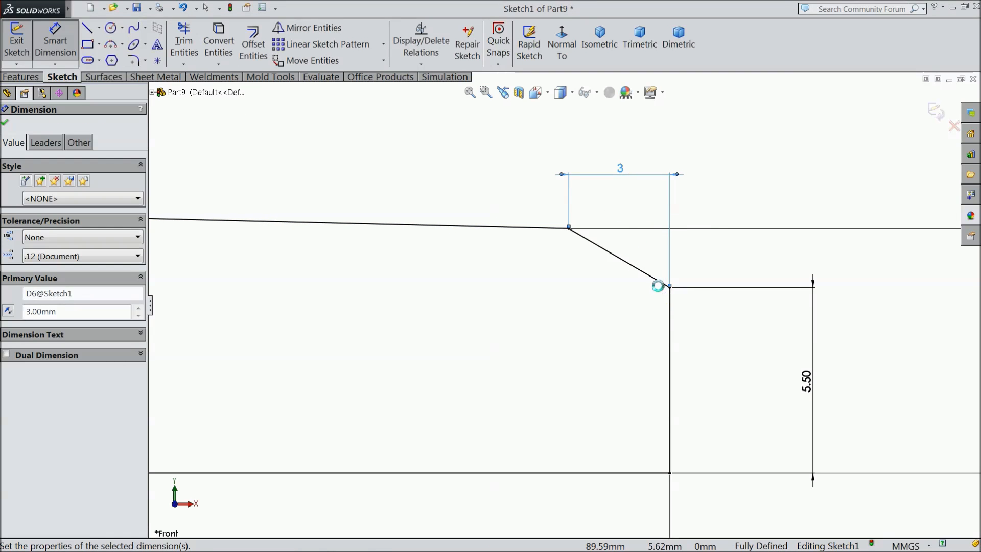
- Set the horizontal distance from the origin to the upper end of the long slanted line to 15 mm
scroll(586, 328, up, 4)
scroll(575, 335, up, 2)
scroll(423, 344, down, 3)
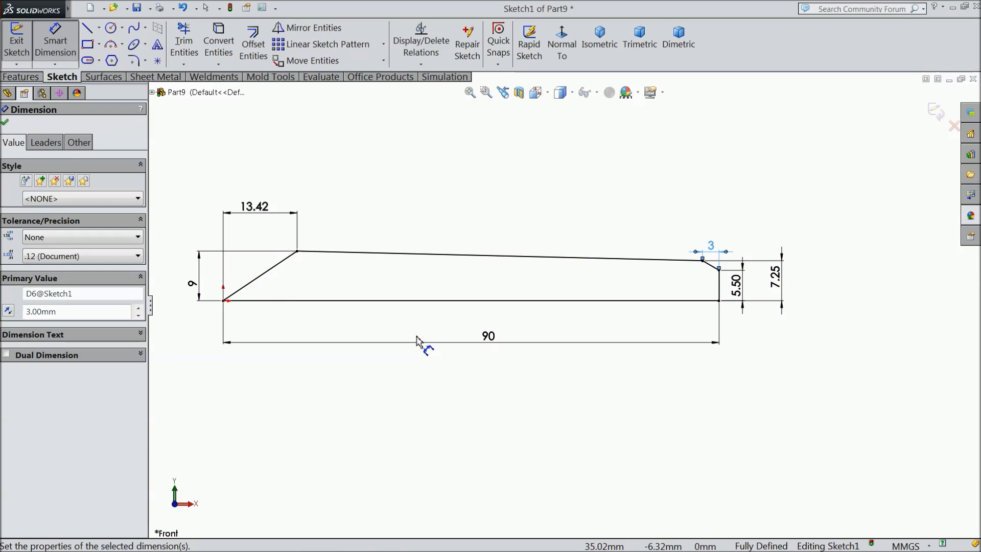
scroll(422, 344, up, 1)
double_click(299, 225)
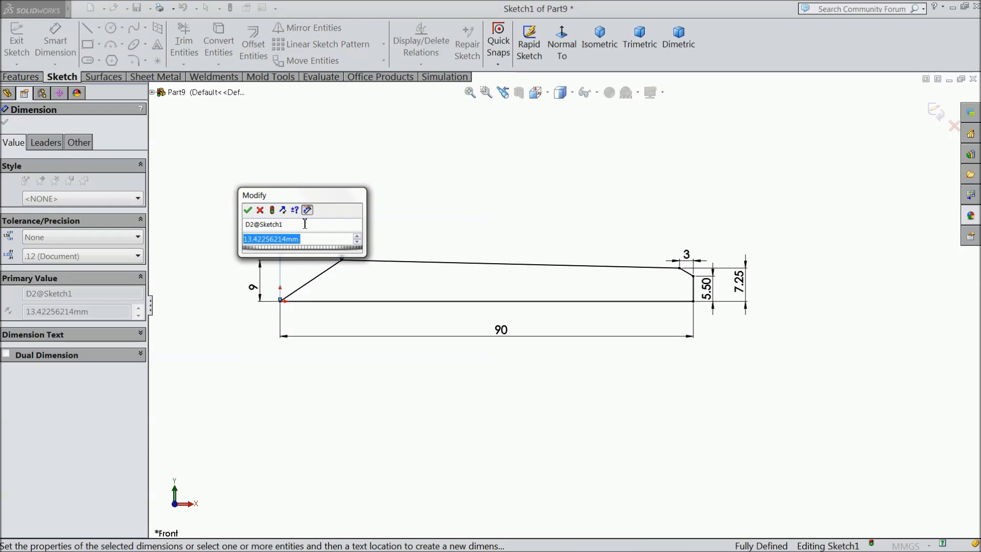
text(15)
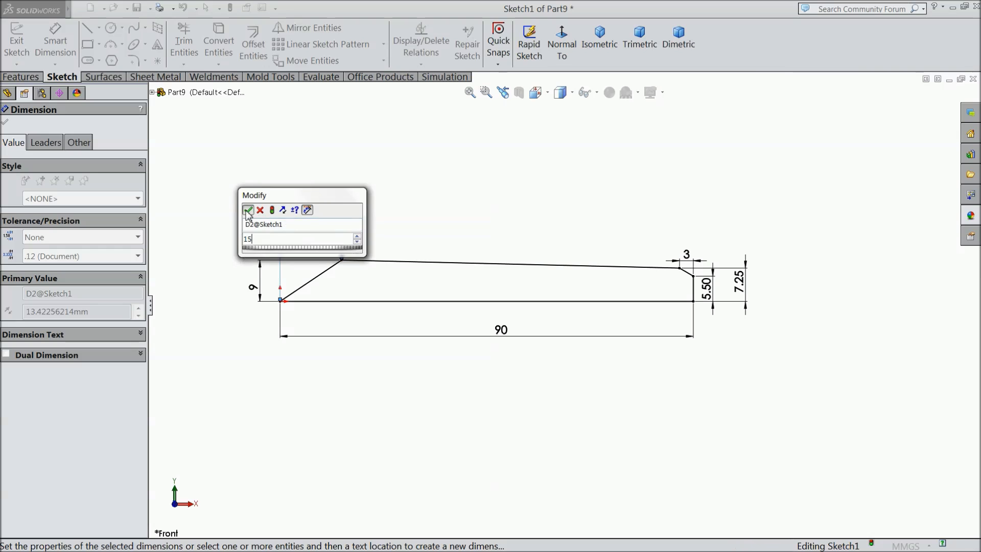
click(248, 210)
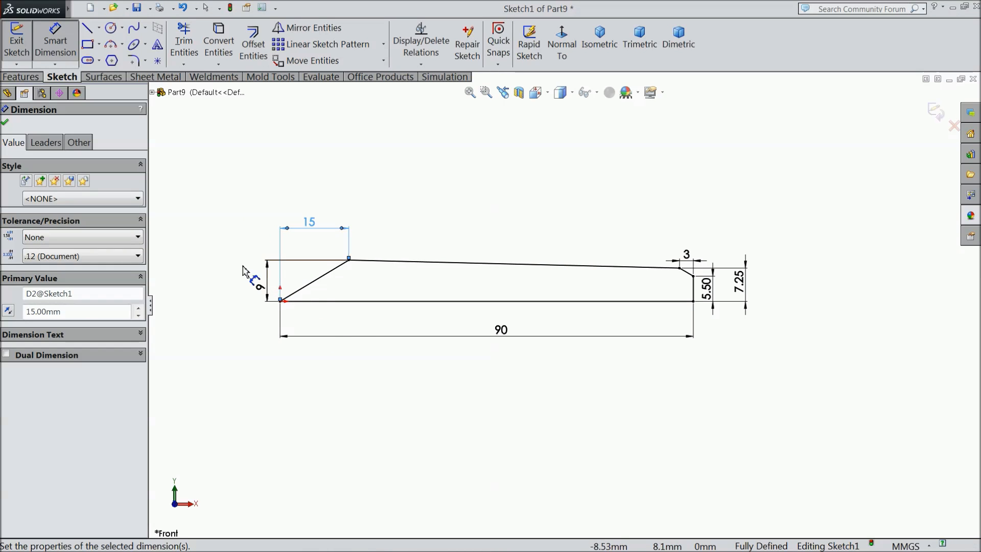
click(6, 123)
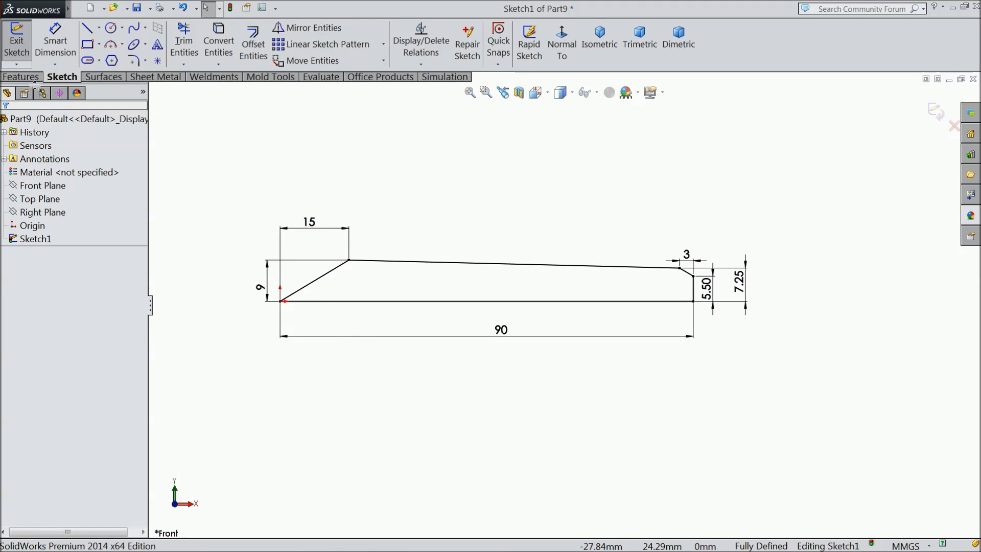
- Revolve the profile 360° about its 90 mm baseline to create a solid pointed center
click(20, 77)
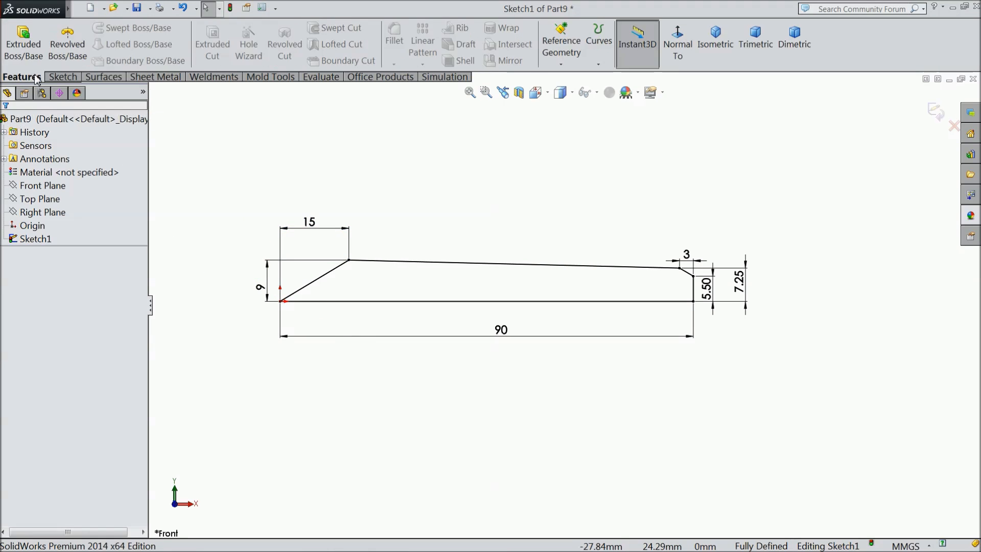
click(69, 58)
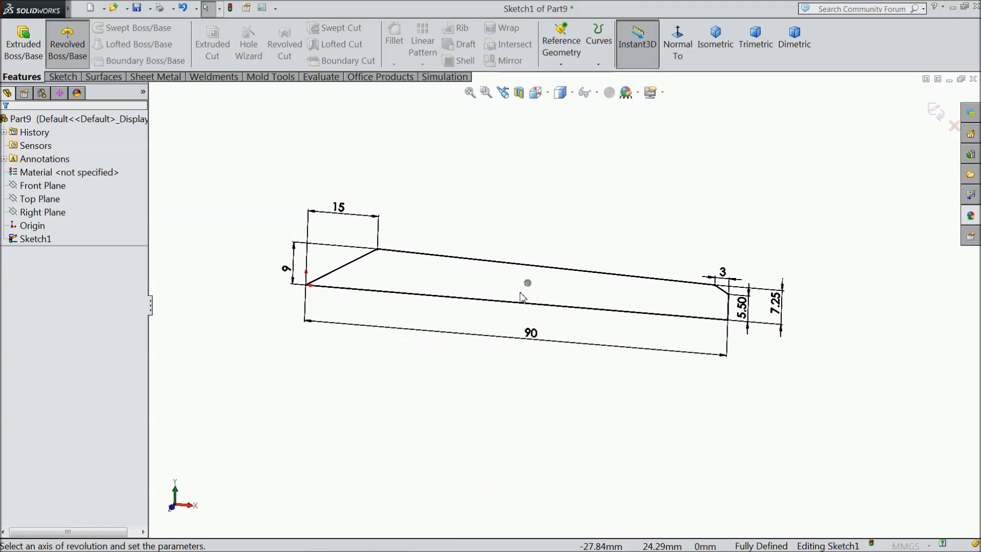
click(540, 322)
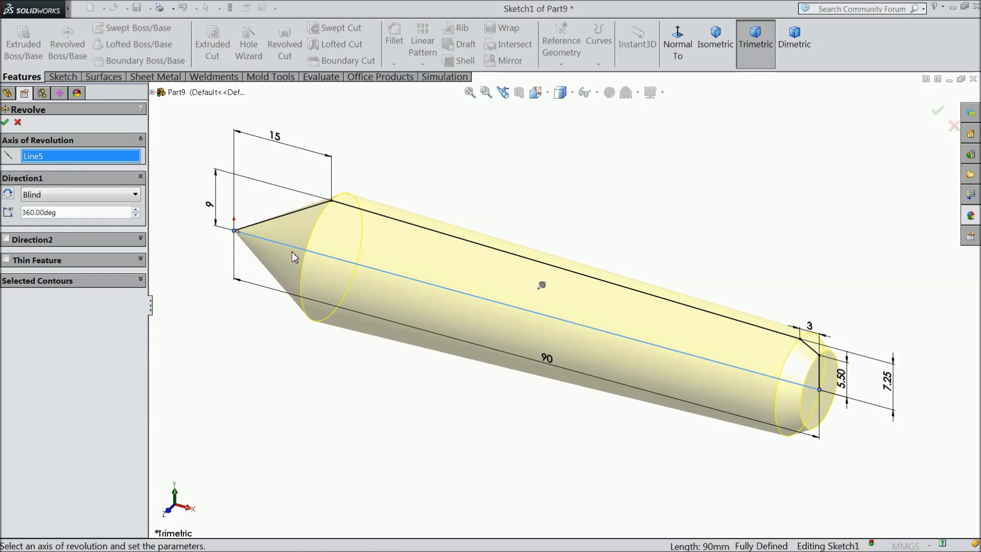
click(5, 122)
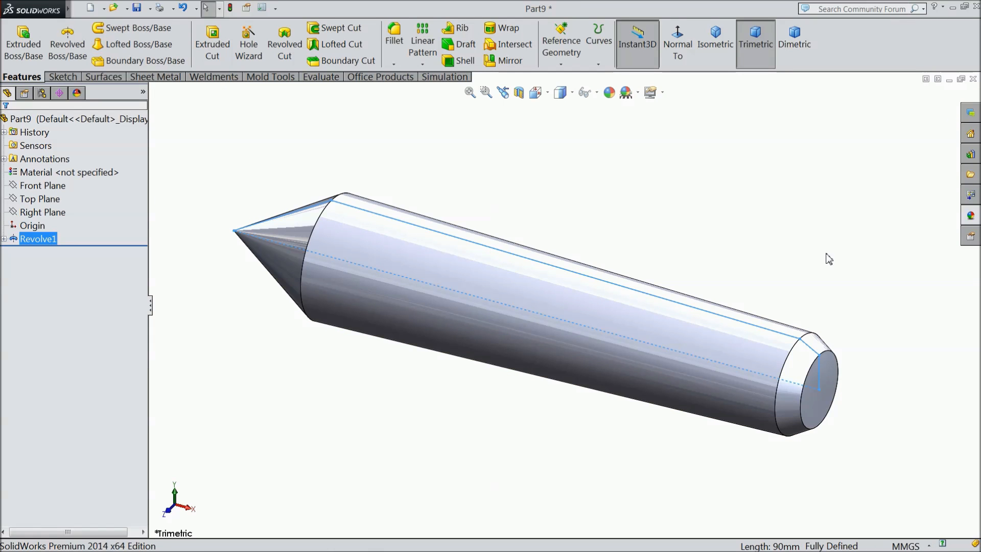
- Try the brushed chromium, satin finish chrome and chromium plate appearances on the revolved part
click(971, 215)
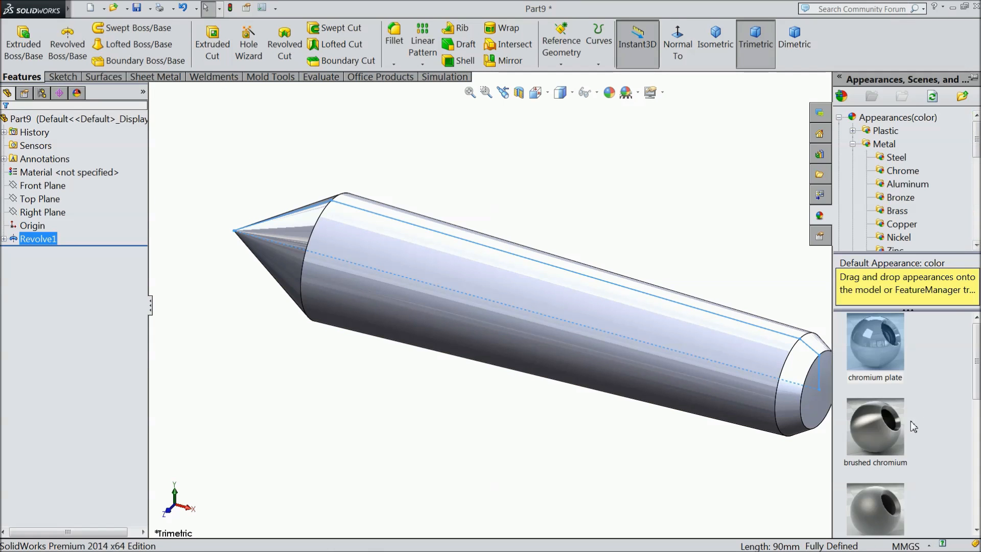
double_click(890, 440)
click(879, 513)
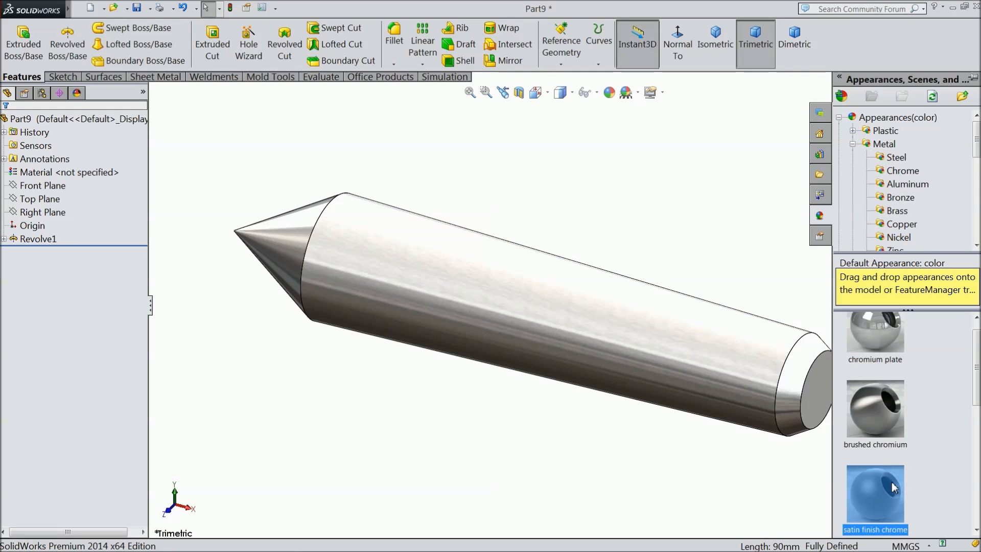
click(879, 343)
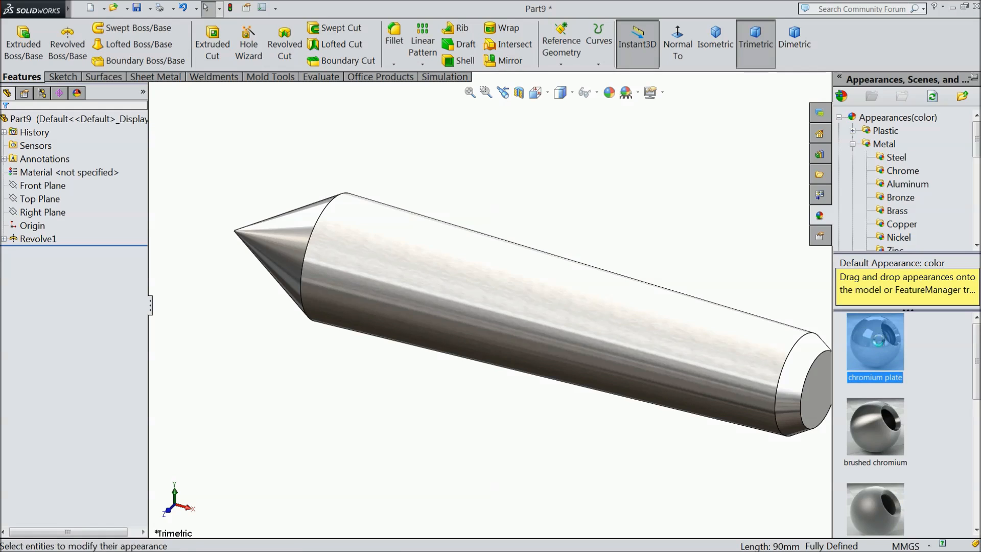
- Try the satin finish chrome appearance on the whole pointed center part
click(46, 118)
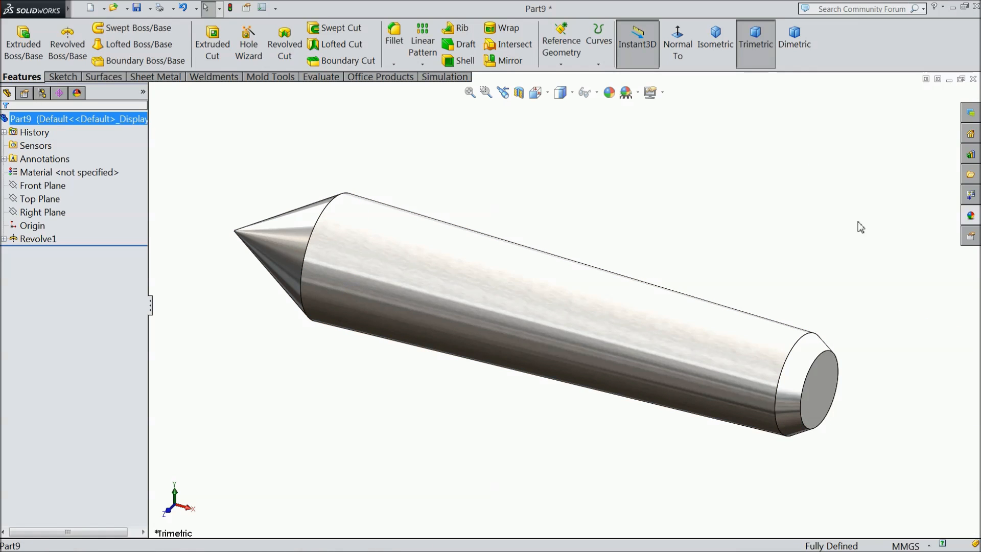
click(973, 214)
scroll(893, 409, down, 3)
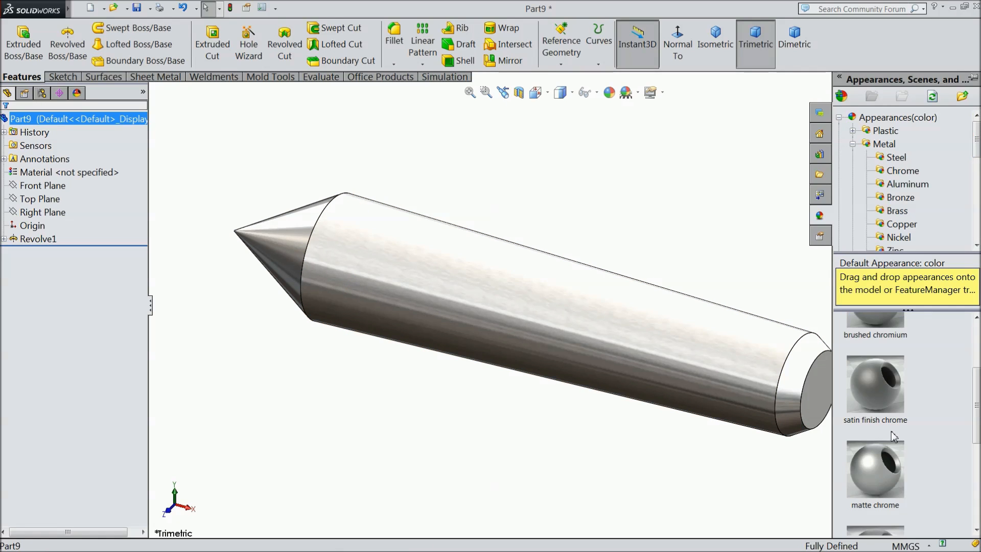
click(892, 410)
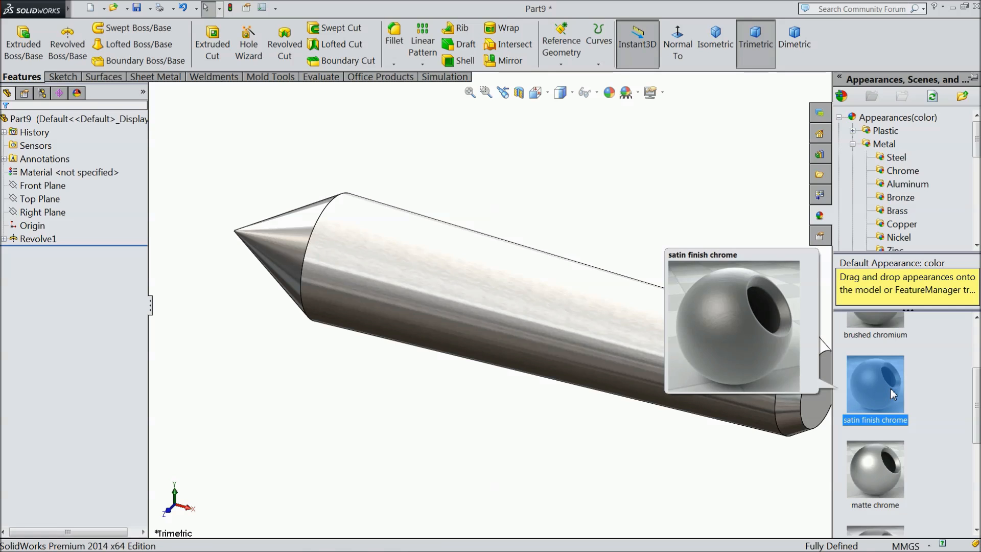
middle_drag(489, 463, 541, 482)
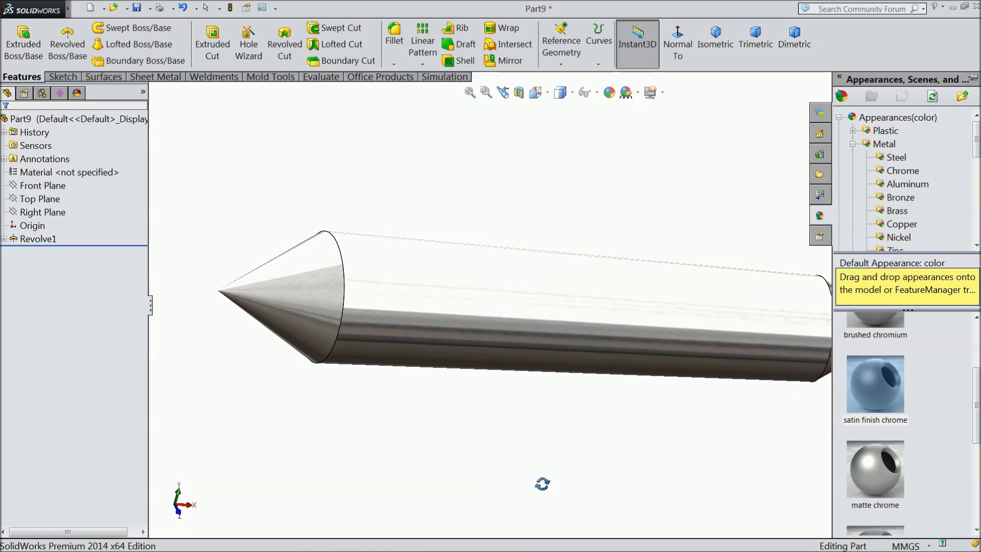
- Apply the chromium plate appearance from the Chrome metals to the pointed center and inspect it from several angles
click(902, 170)
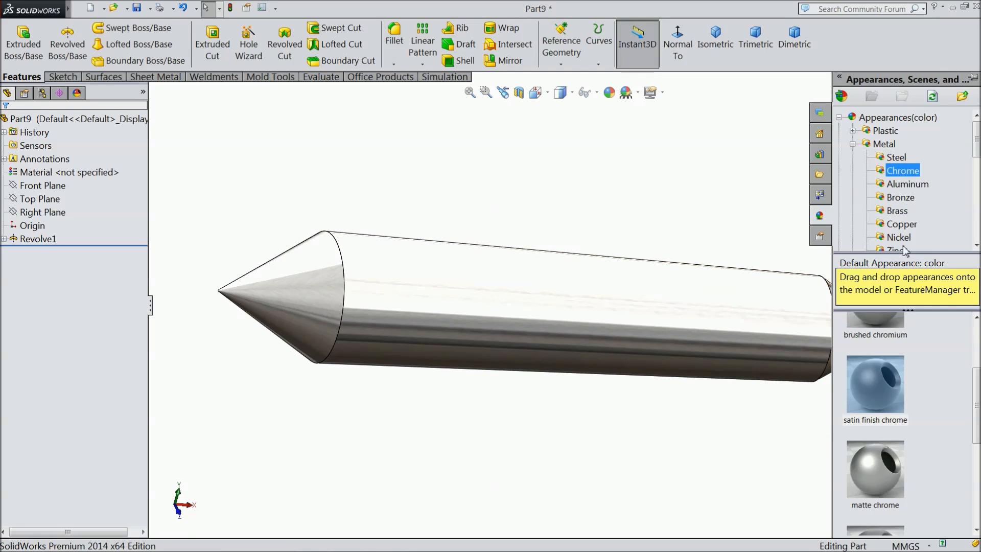
scroll(892, 356, up, 2)
click(885, 363)
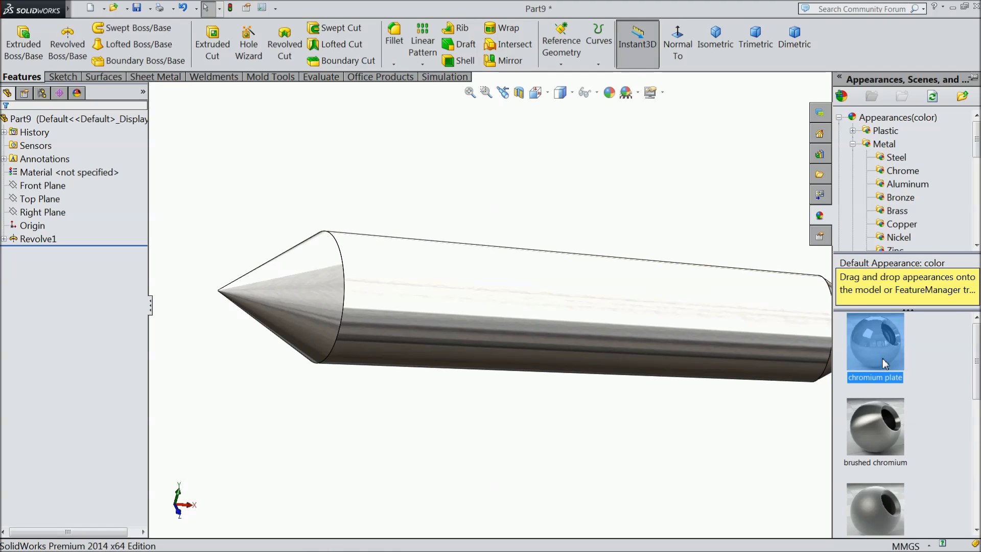
middle_drag(715, 425, 626, 458)
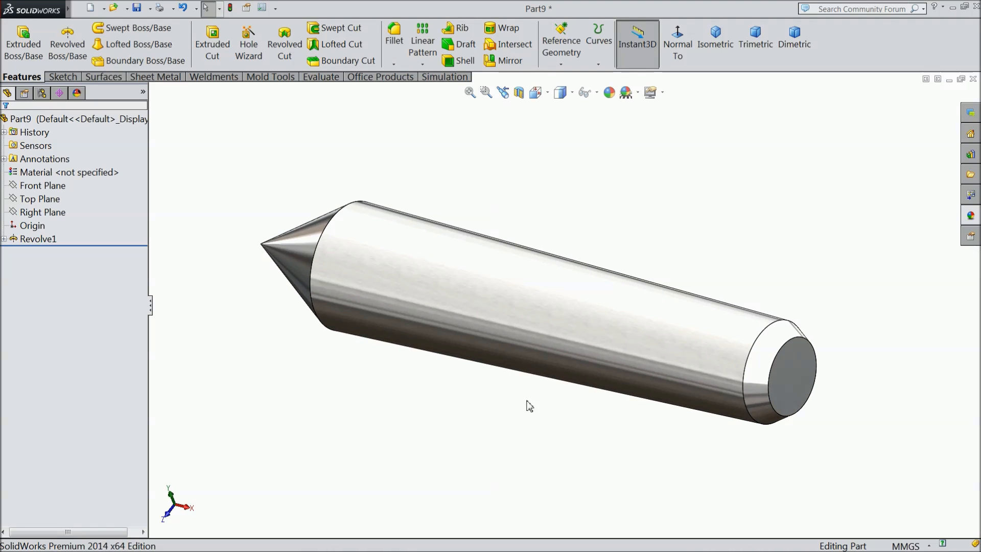
middle_drag(289, 349, 344, 479)
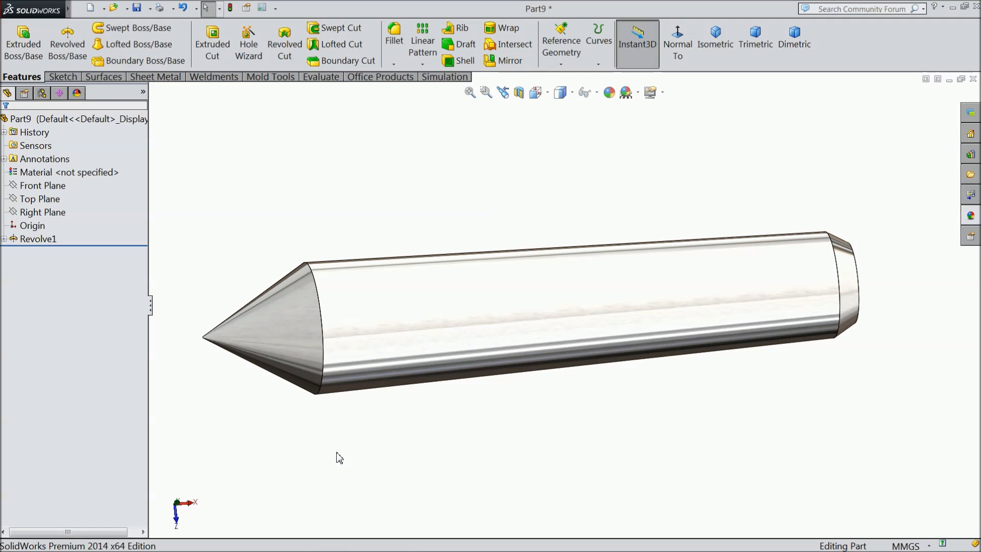
- Save the part in the Tailstock folder as "8.Tailstock center"
click(137, 8)
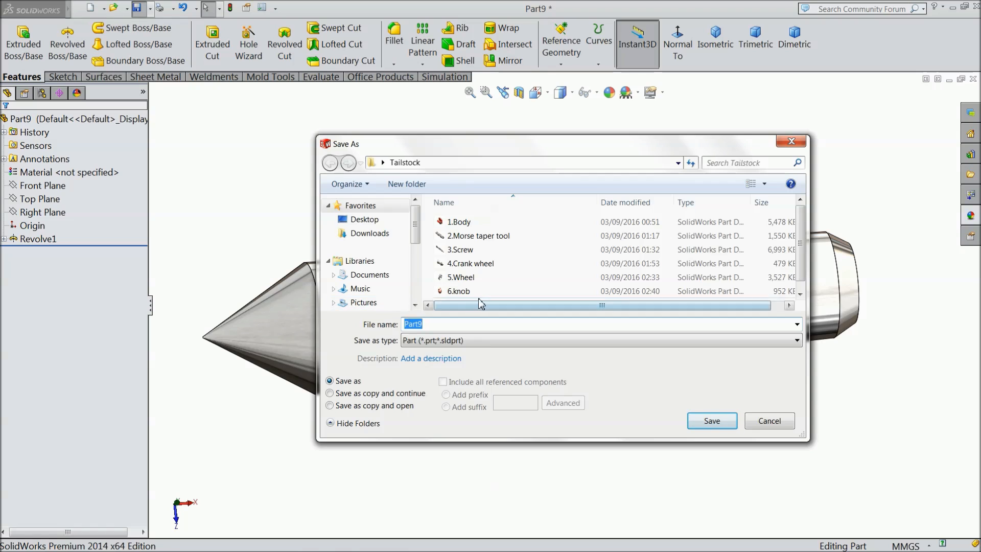
scroll(795, 261, down, 1)
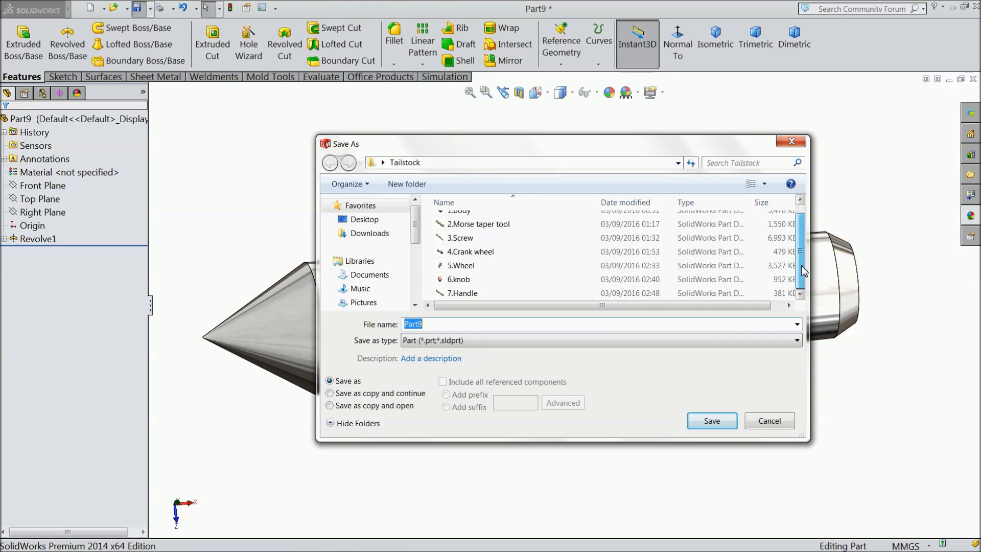
text(8.Tailstock center)
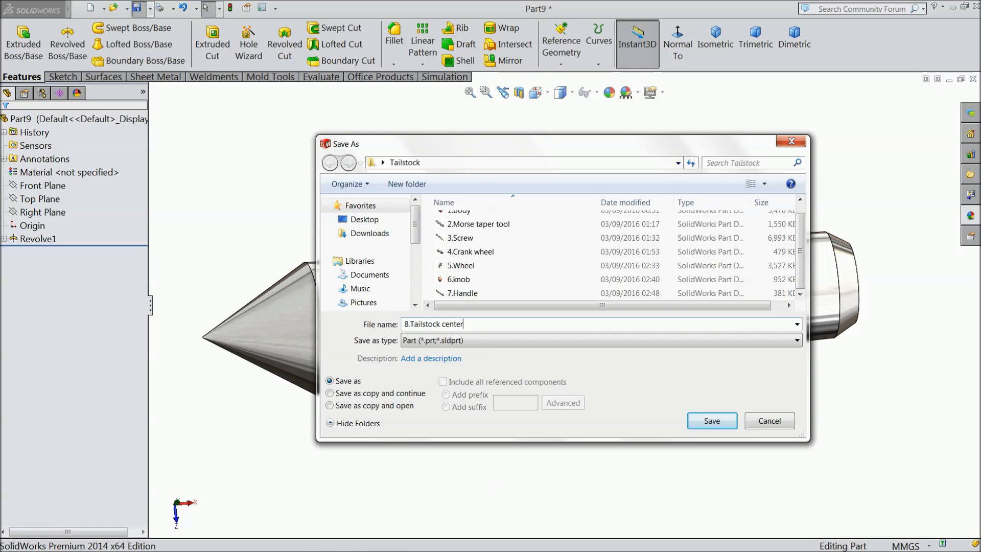
click(708, 420)
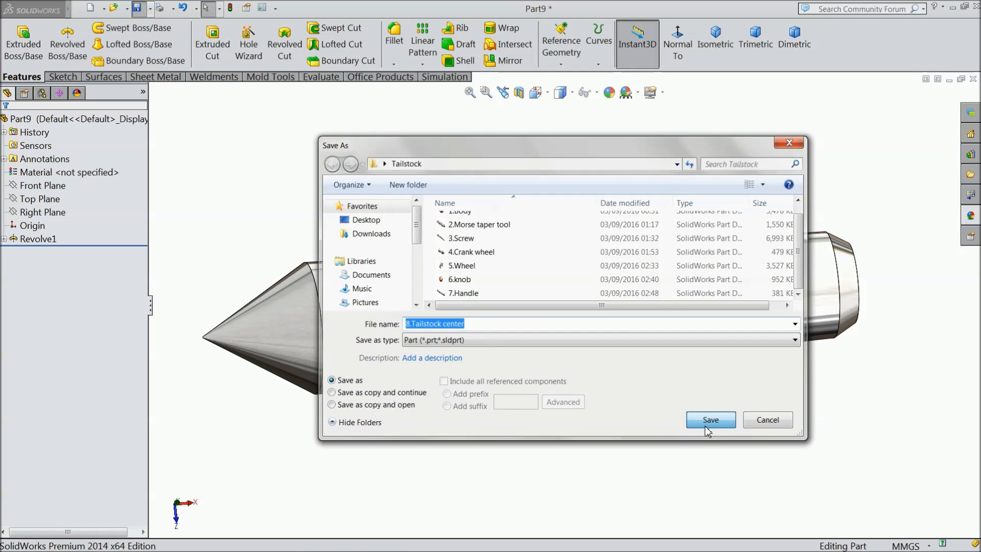
- Sketch a closed T-shaped line profile on the new part's Front Plane, about 61 mm wide, with its stem's lower-left corner at the origin
middle_drag(631, 415, 657, 466)
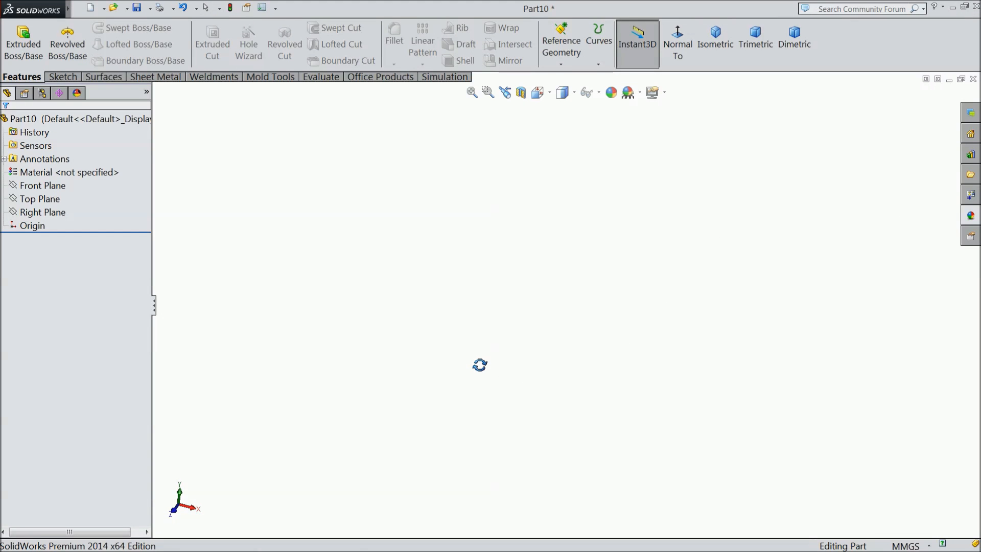
click(42, 186)
click(53, 174)
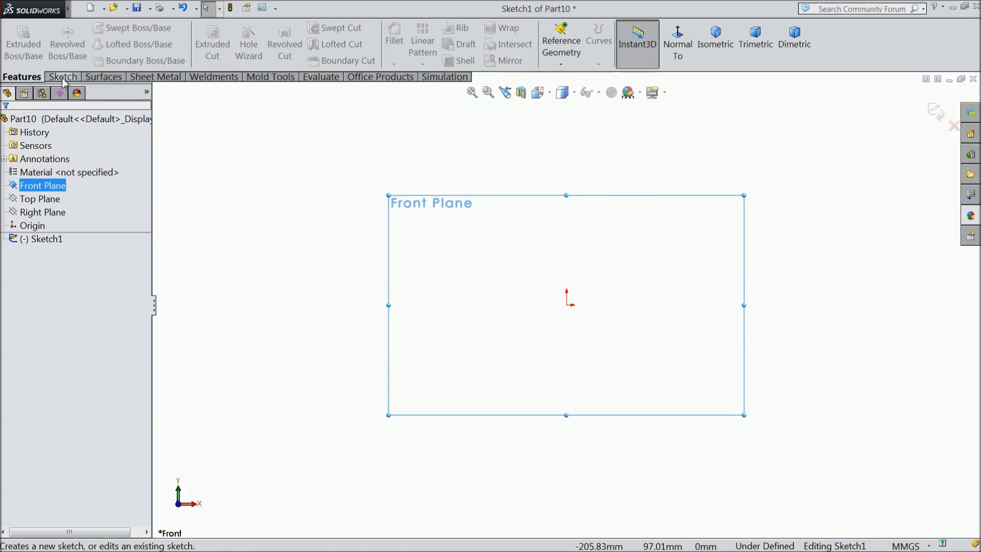
click(90, 33)
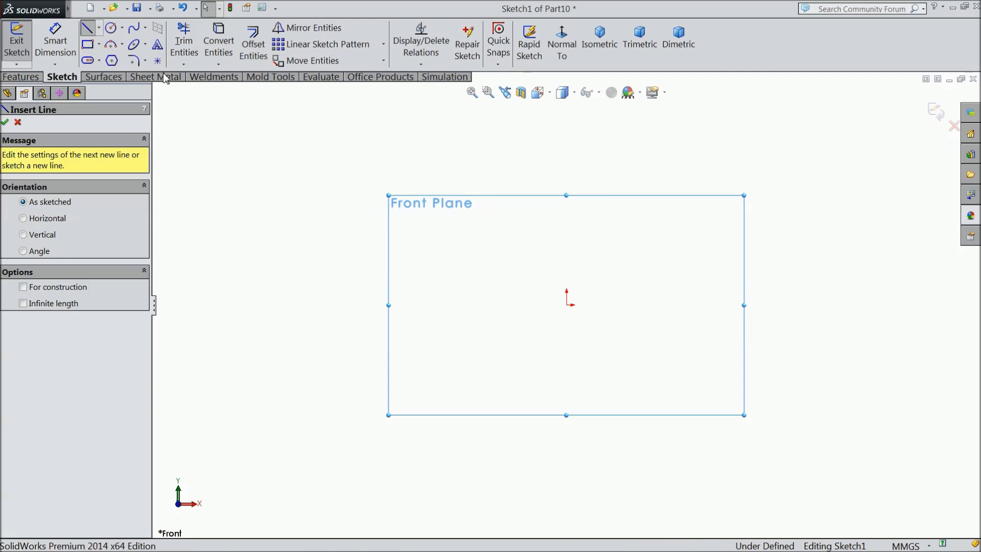
click(566, 305)
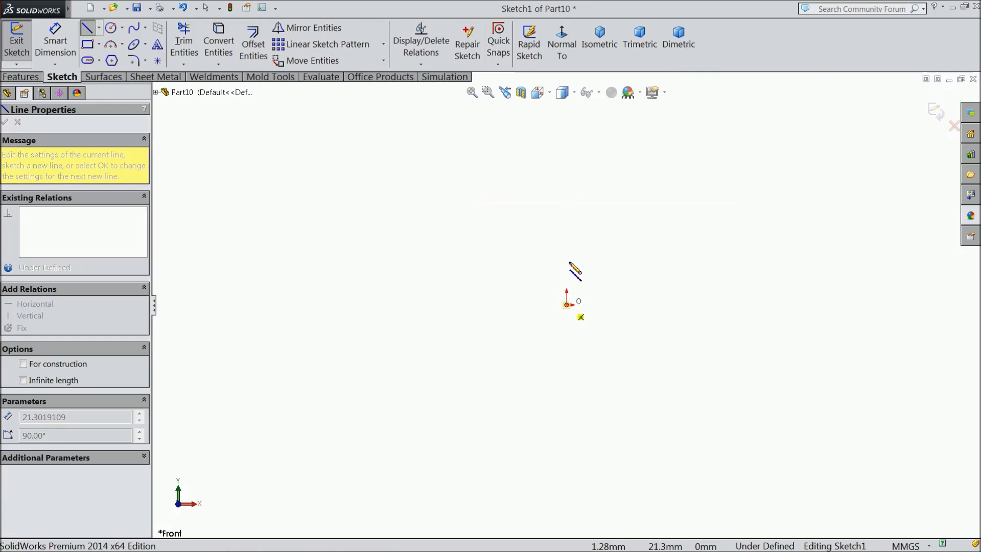
click(566, 203)
click(527, 204)
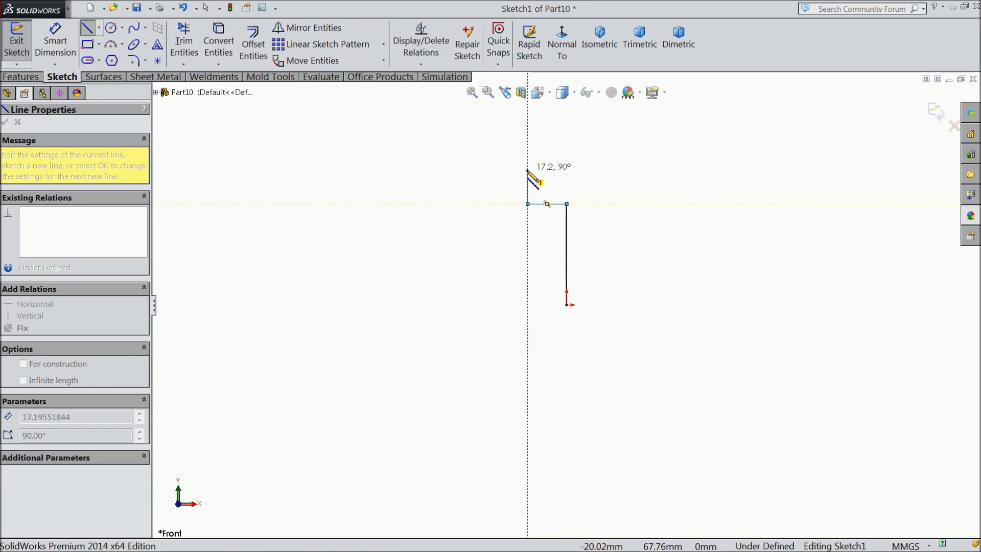
click(527, 169)
click(649, 169)
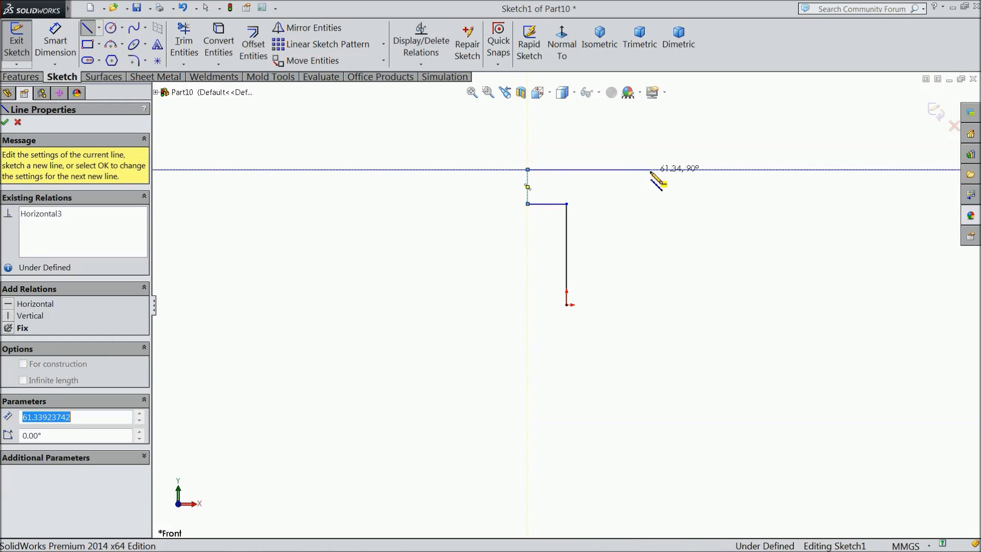
click(650, 204)
click(607, 204)
click(606, 305)
click(567, 305)
right_click(568, 337)
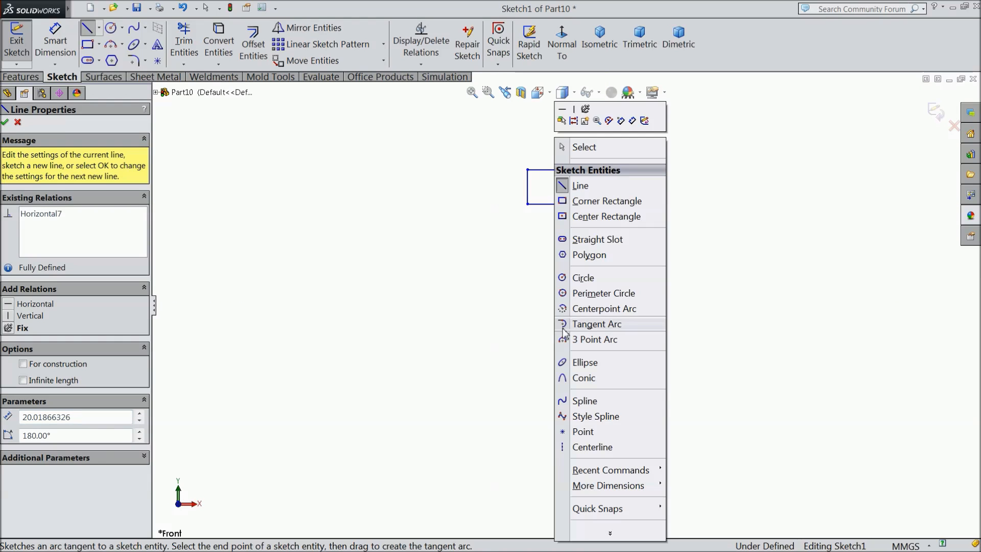
click(593, 147)
scroll(620, 140, down, 4)
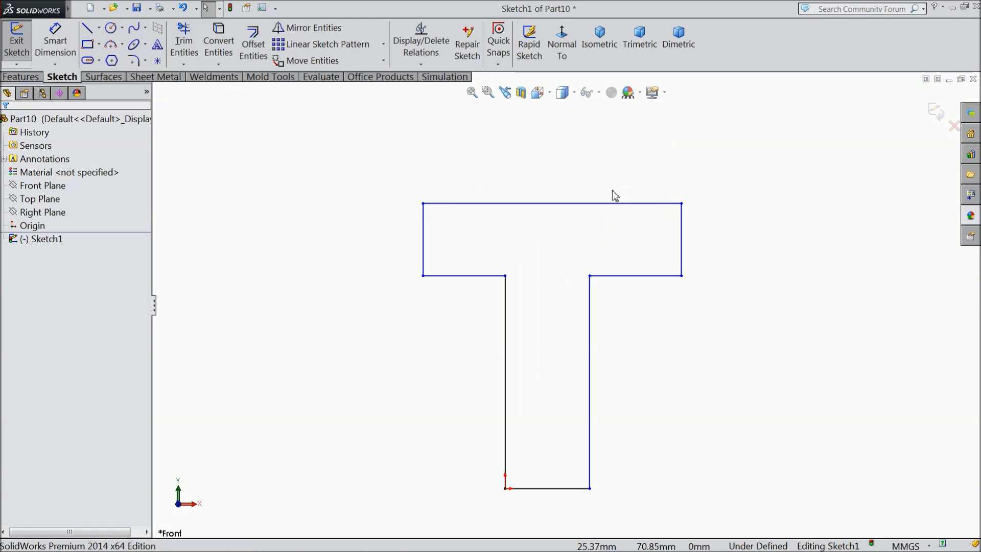
- Make the two horizontal underside lines of the T-profile's head collinear
click(608, 277)
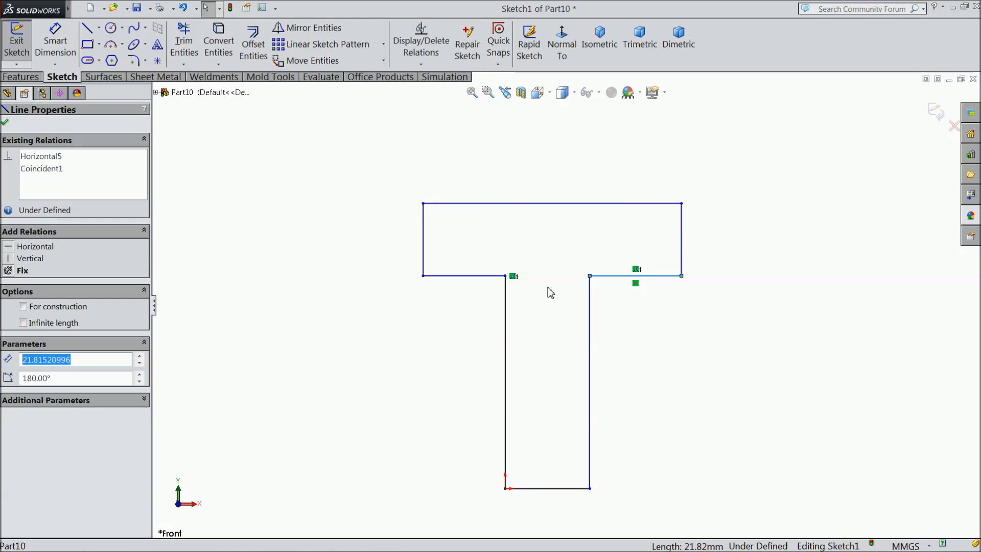
ctrl+click(479, 276)
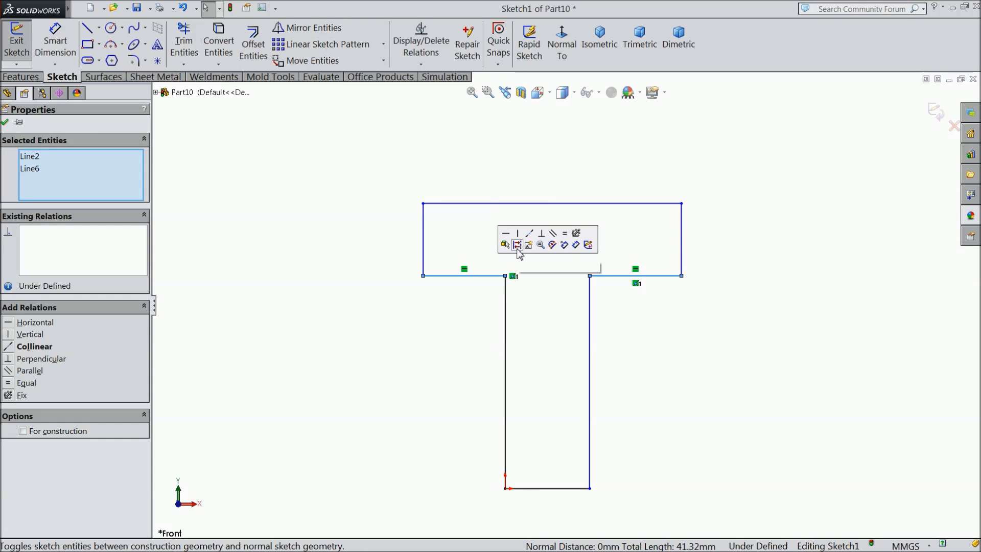
click(530, 243)
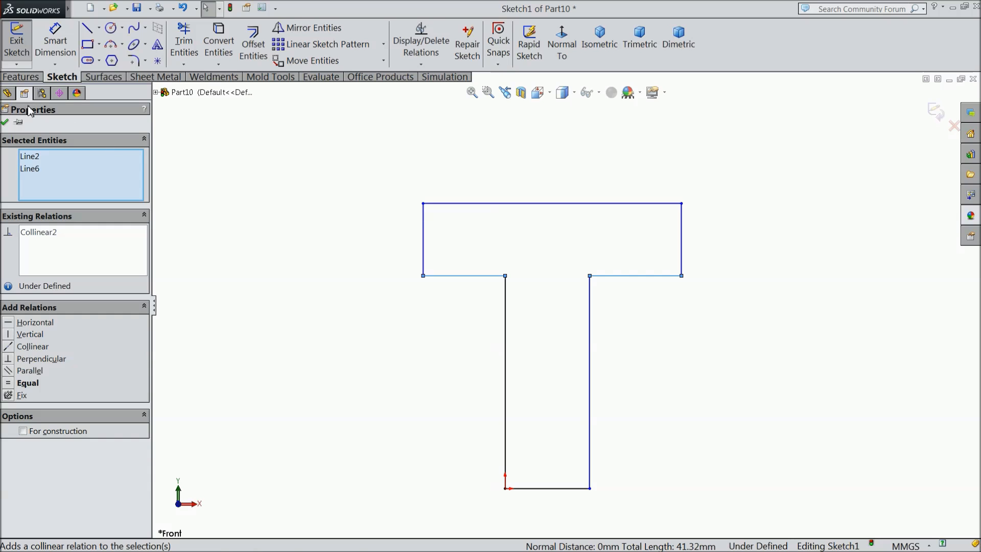
click(5, 122)
- Dimension the top edge of the T-profile's head to 12 mm
click(55, 40)
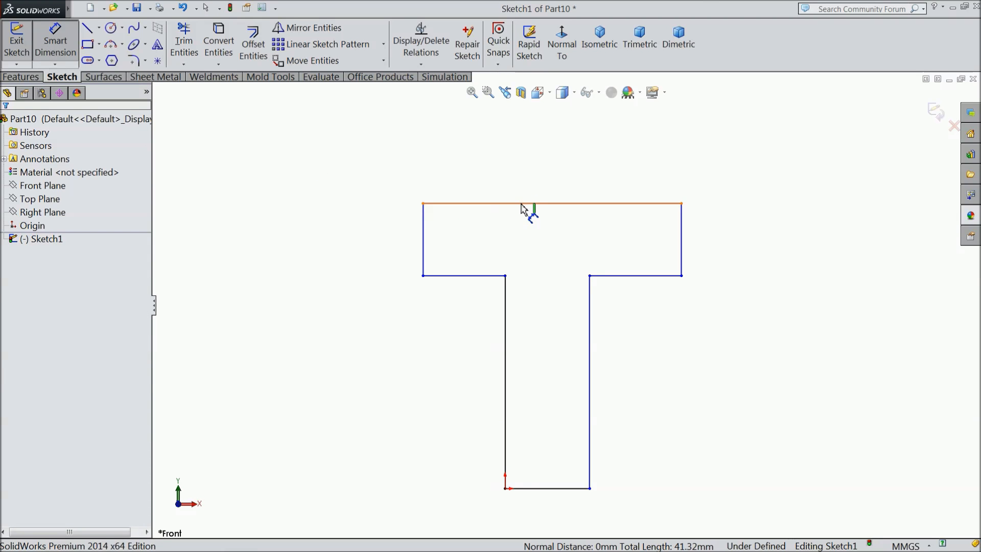
click(526, 204)
click(524, 177)
text(12)
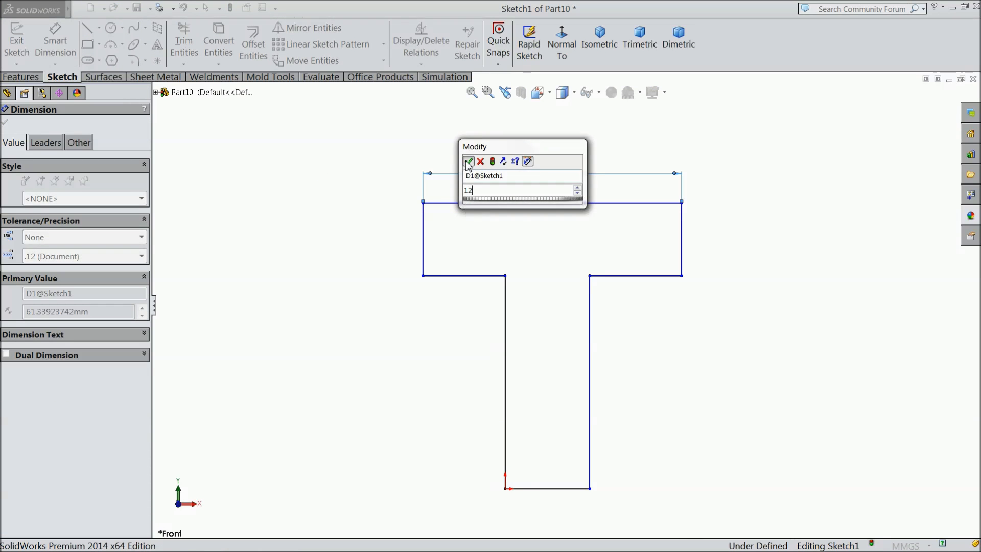
key(Return)
- Dimension the left underside line of the T-profile's head to 3.5 mm
click(463, 276)
click(464, 301)
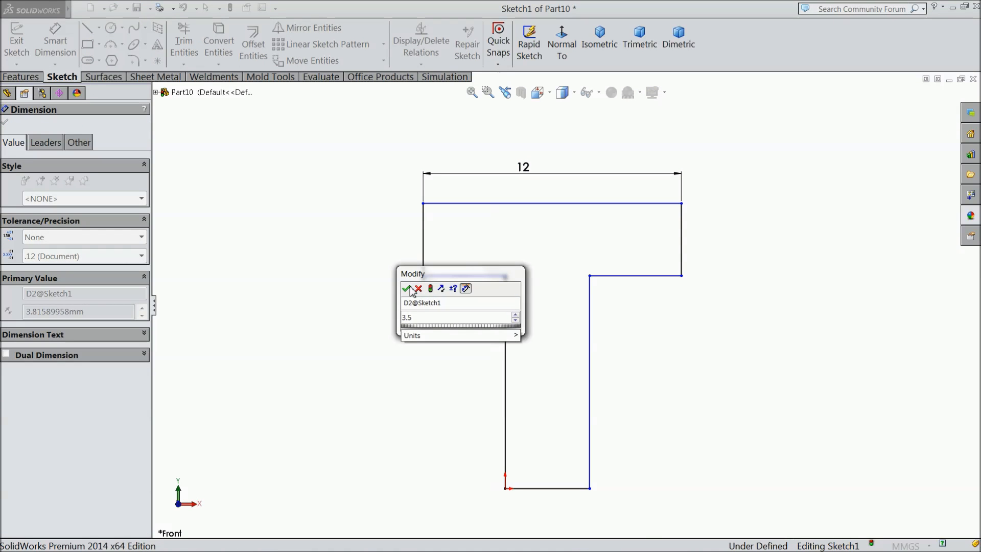
click(406, 288)
key(Return)
- Dimension the bottom edge of the T-profile's stem to 5 mm
click(559, 488)
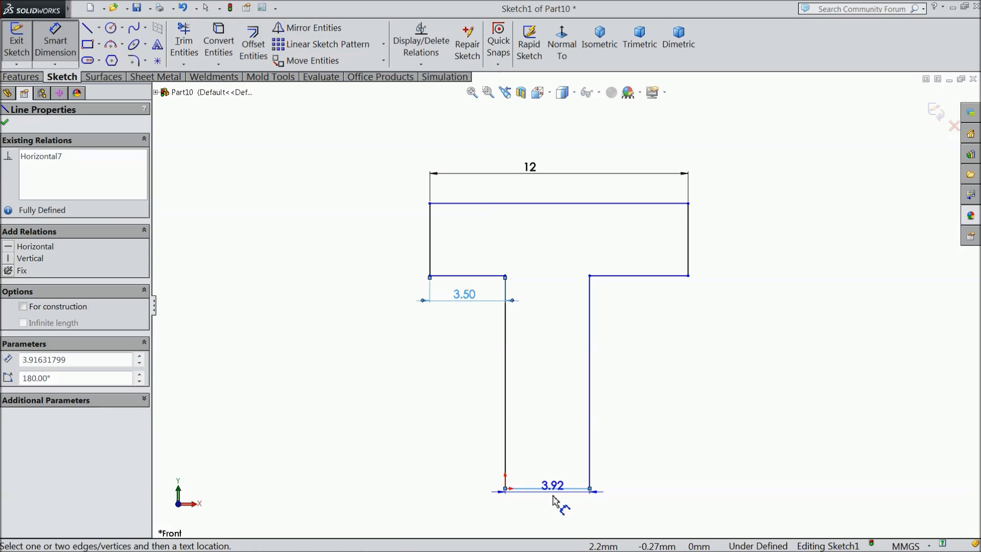
click(556, 505)
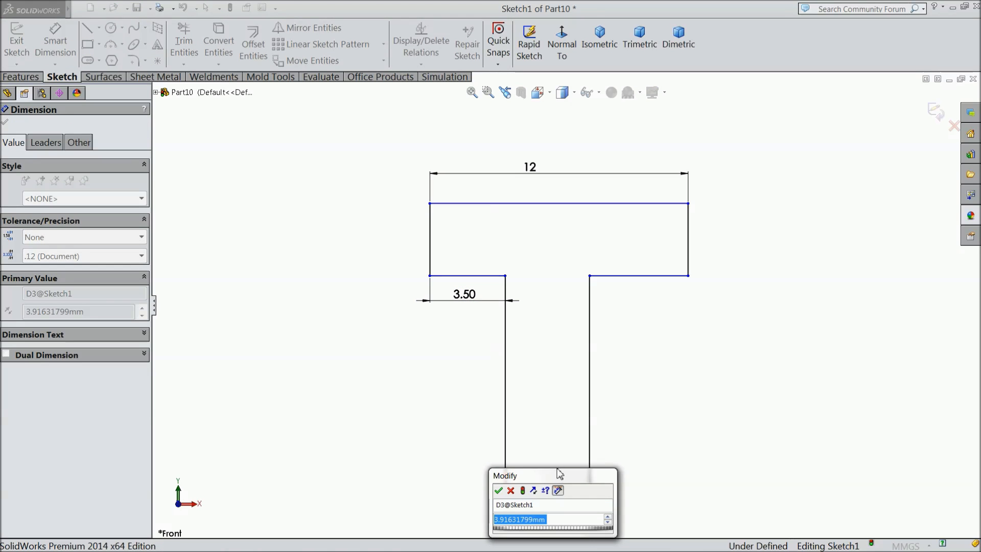
text(5)
key(Return)
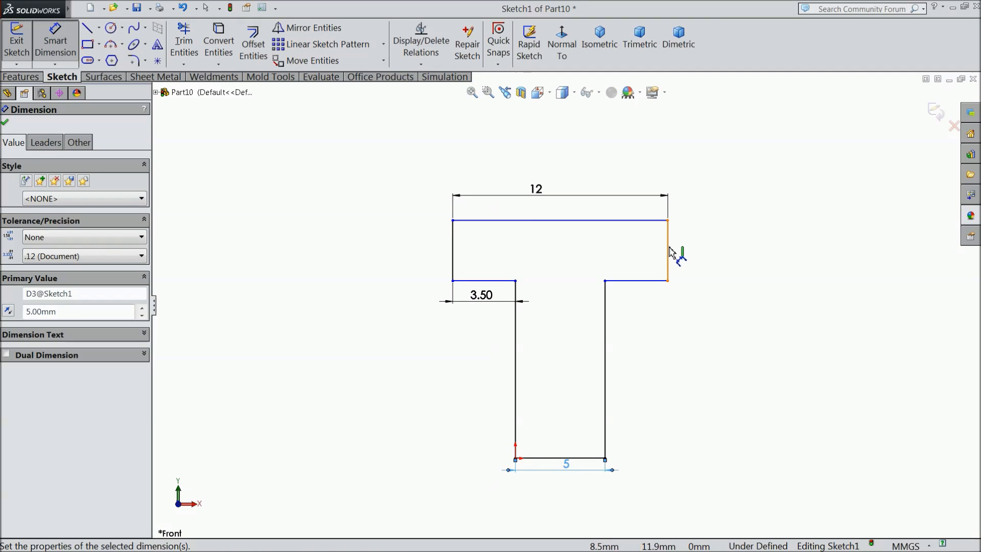
- Dimension the right vertical edge of the T-profile's head to 2.5 mm
click(669, 246)
click(695, 252)
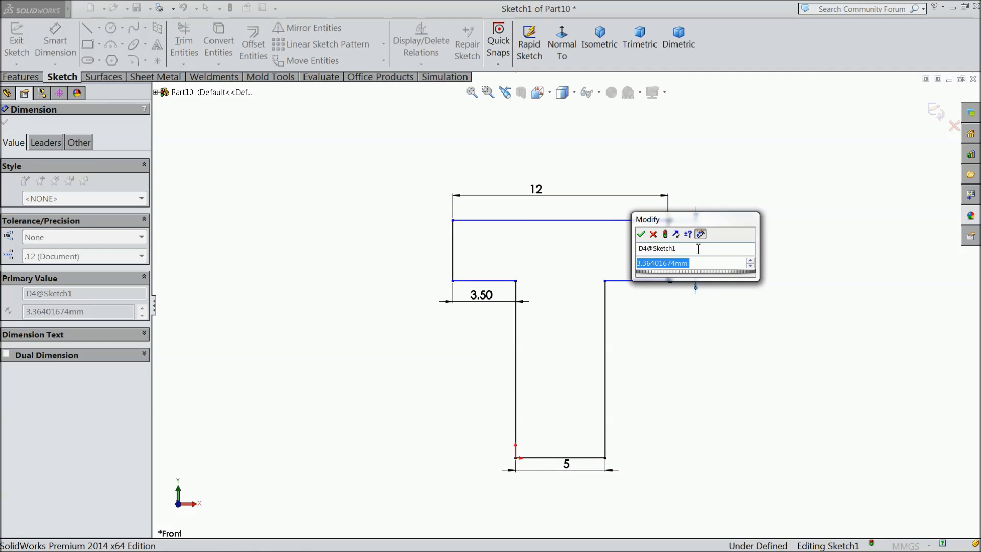
text(2.5)
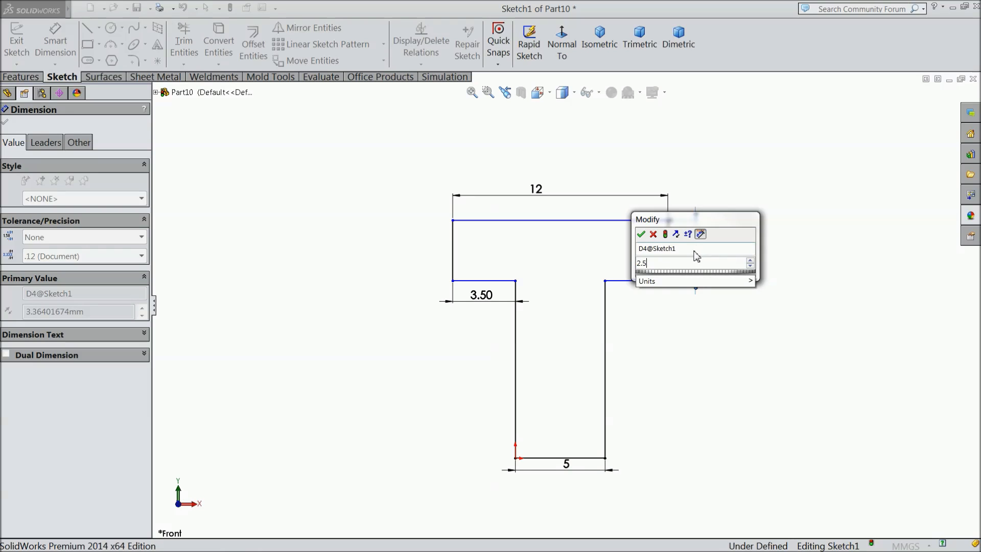
click(641, 234)
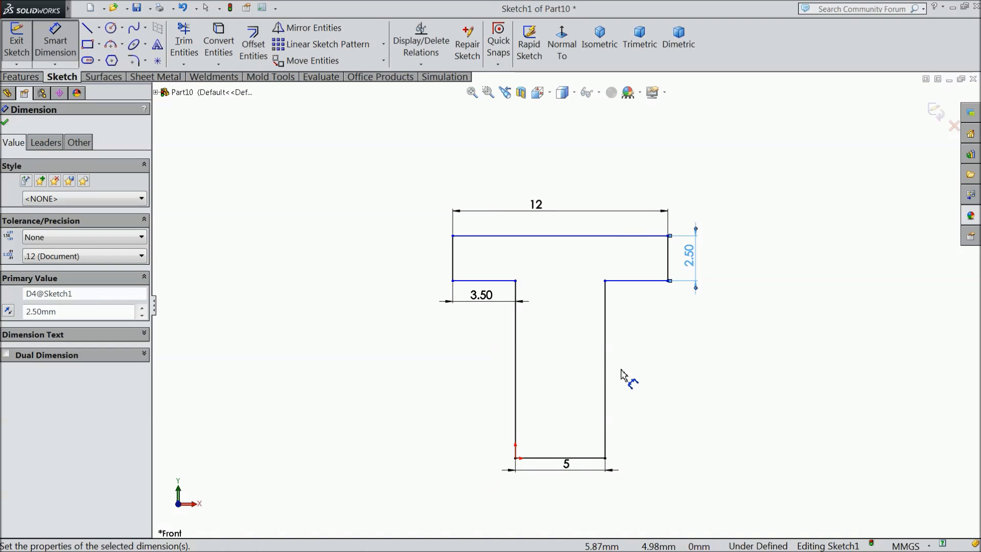
- Dimension the overall height between the top and bottom edges of the T-profile to 10.5 mm
click(591, 236)
click(571, 459)
click(388, 351)
text(10)
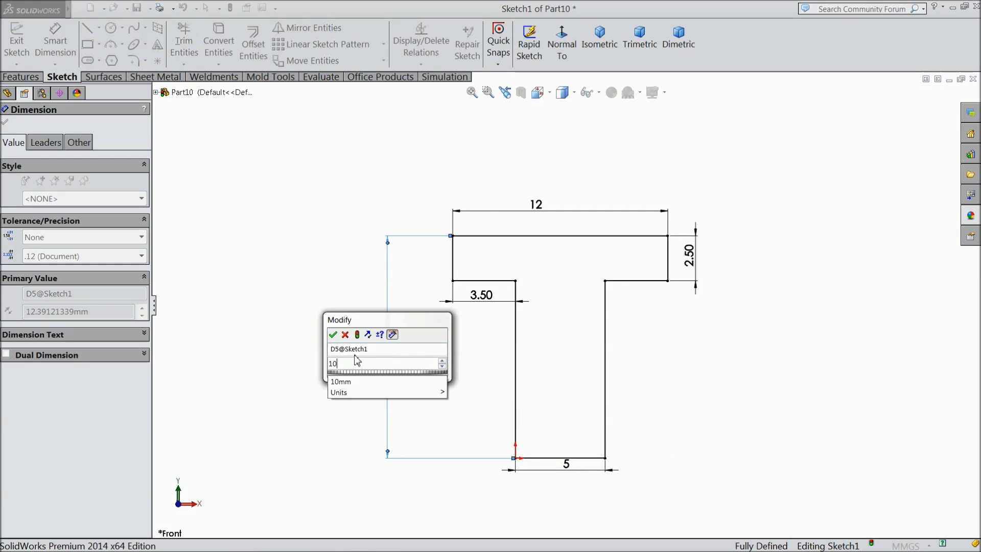
text(.5)
click(333, 334)
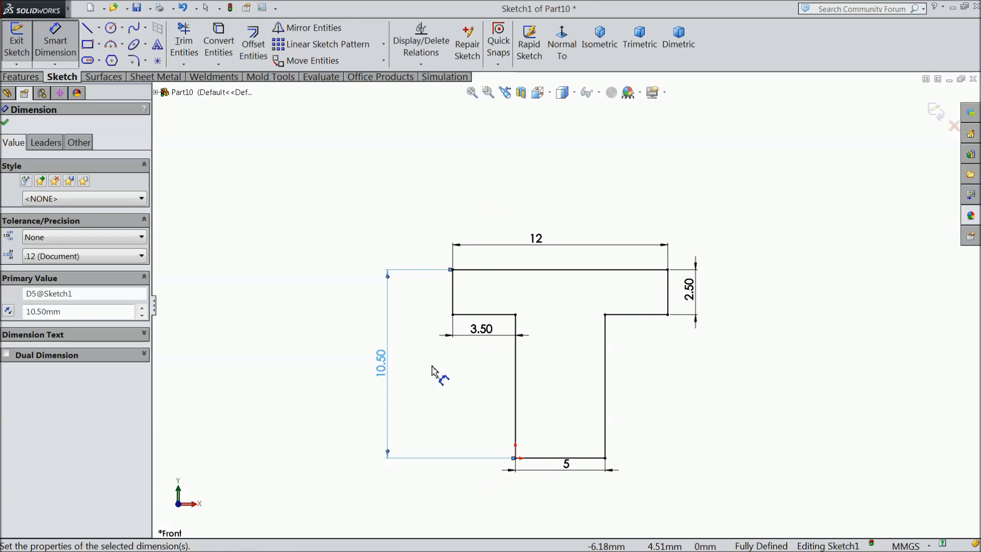
scroll(429, 364, up, 2)
scroll(572, 385, down, 1)
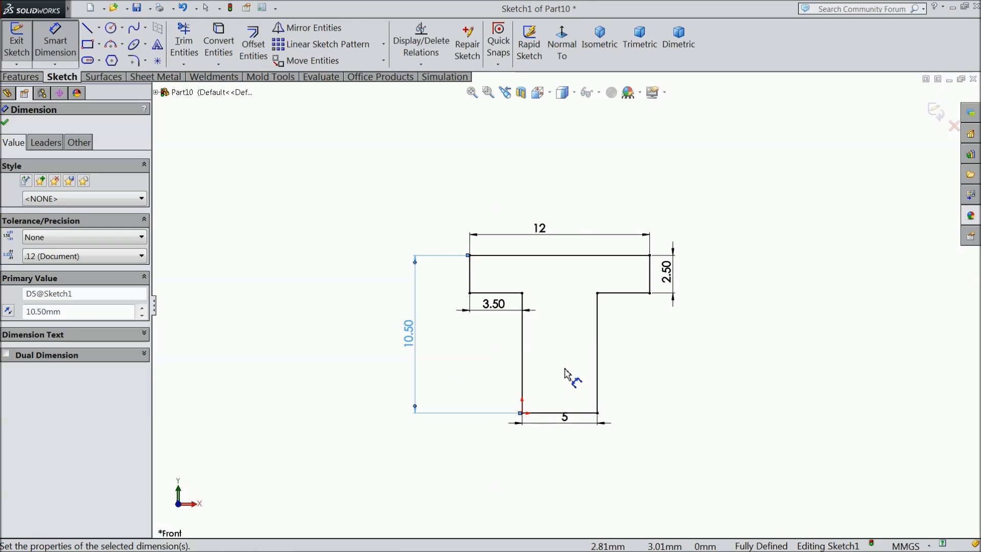
- Finish dimensioning and extrude the T-shaped profile as a 5 mm blind boss
scroll(674, 353, down, 1)
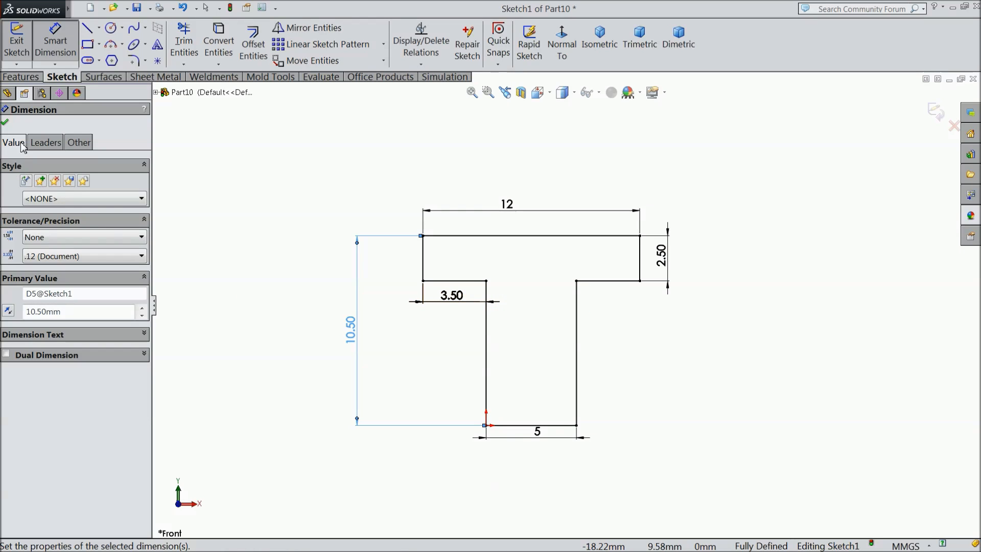
click(6, 123)
click(20, 76)
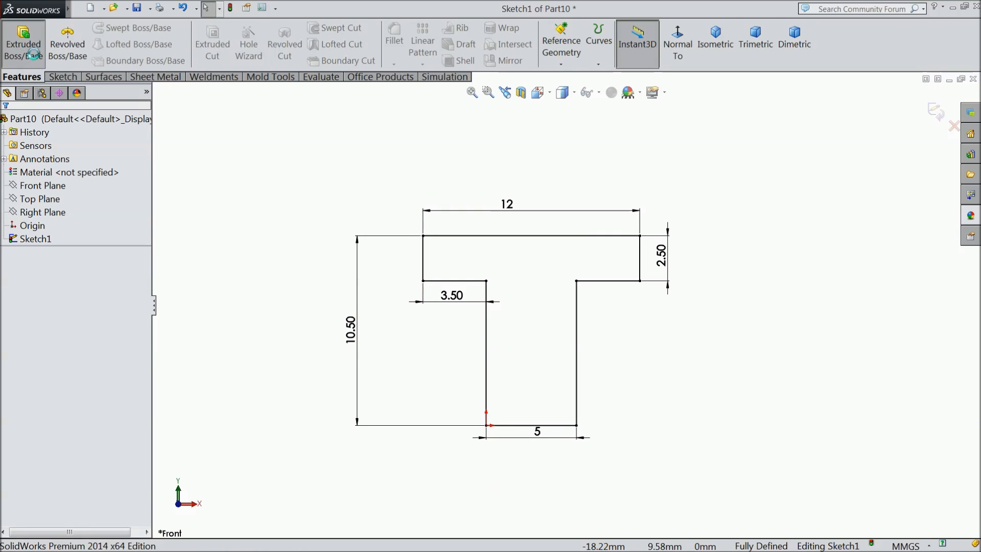
click(31, 56)
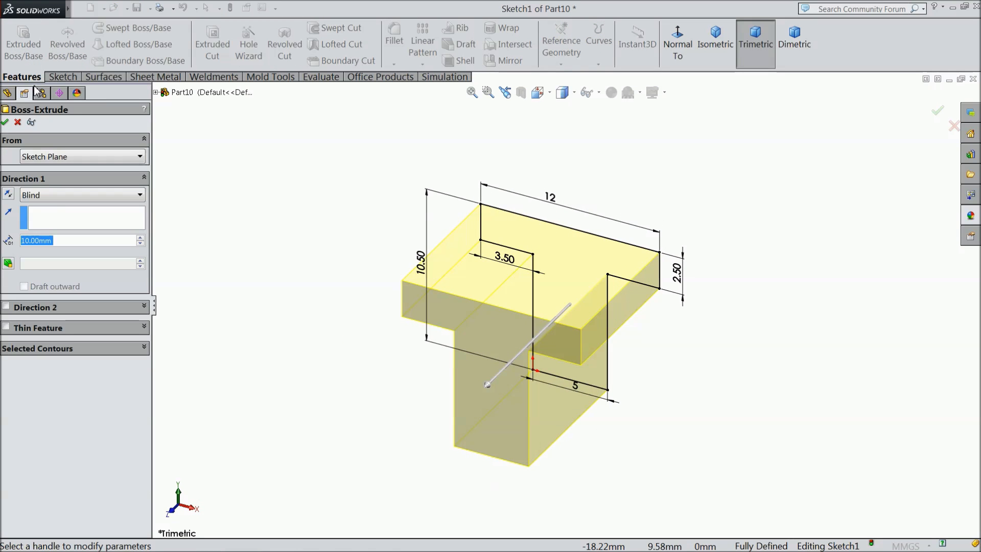
text(5)
key(Return)
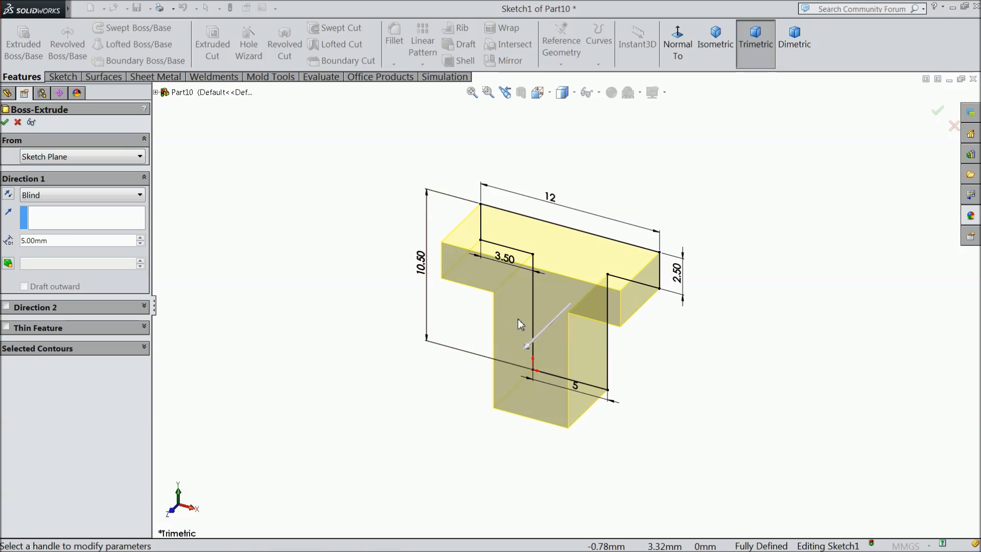
scroll(517, 319, down, 3)
click(5, 122)
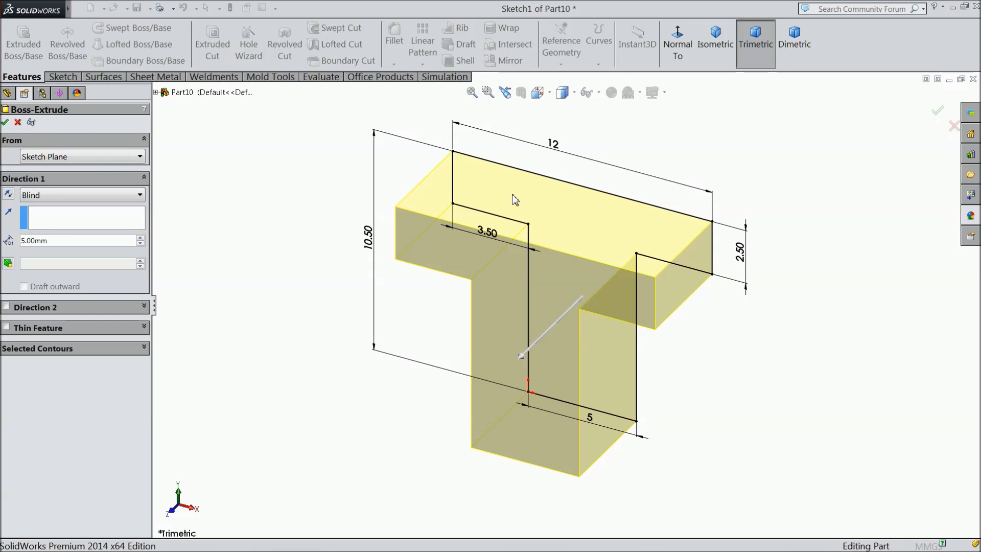
- Apply the satin finish brass appearance to the extruded T-shaped part
click(971, 215)
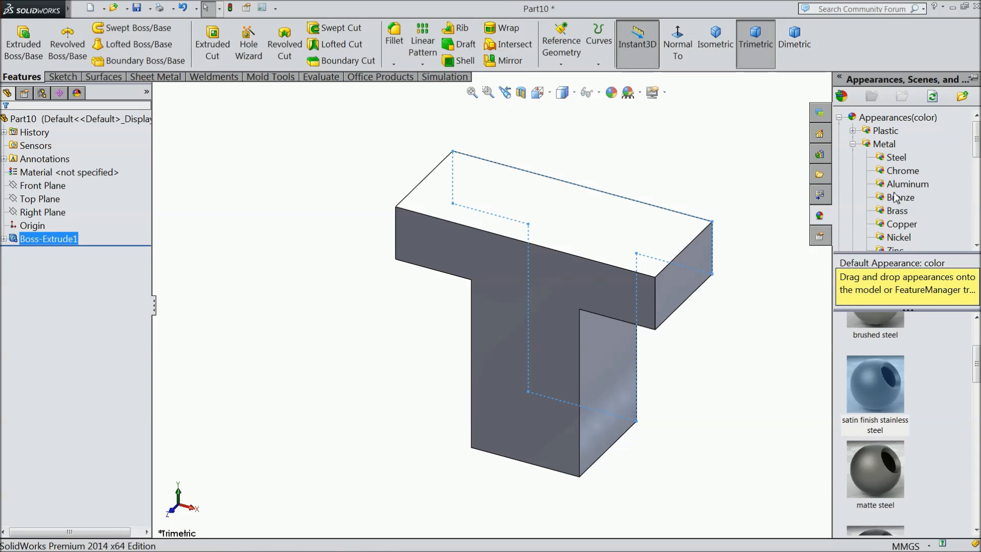
click(899, 211)
click(883, 365)
double_click(883, 364)
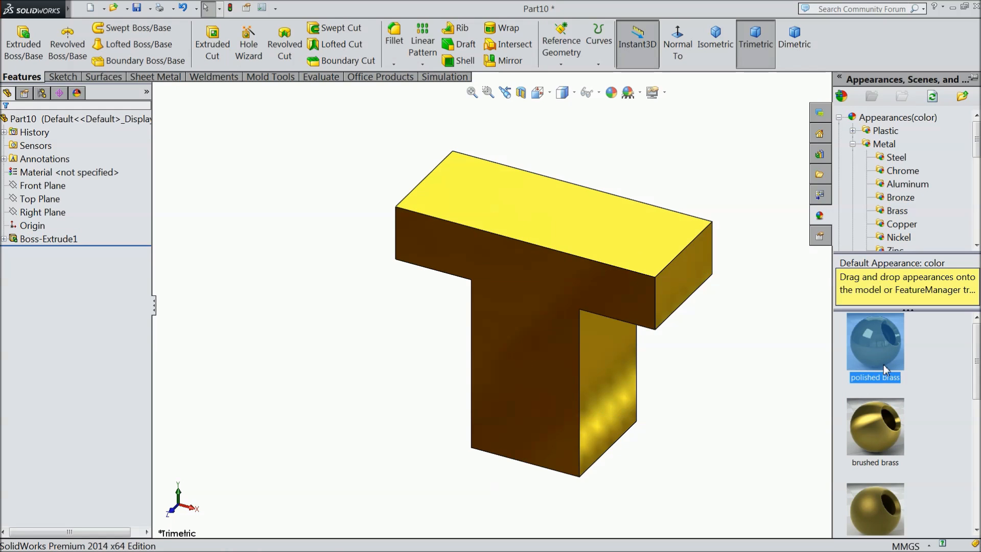
click(882, 520)
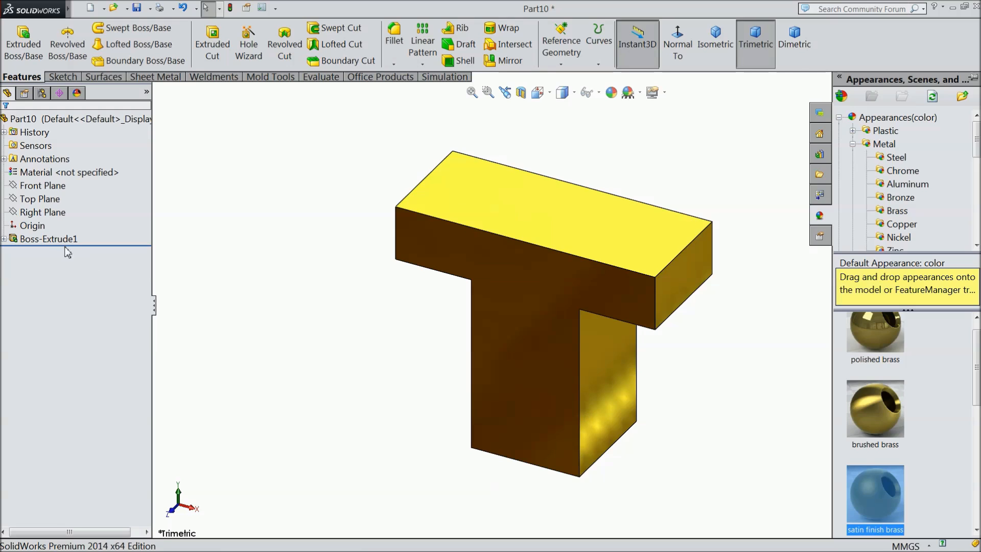
click(49, 238)
click(975, 214)
drag(896, 436, 767, 413)
middle_drag(771, 417, 759, 377)
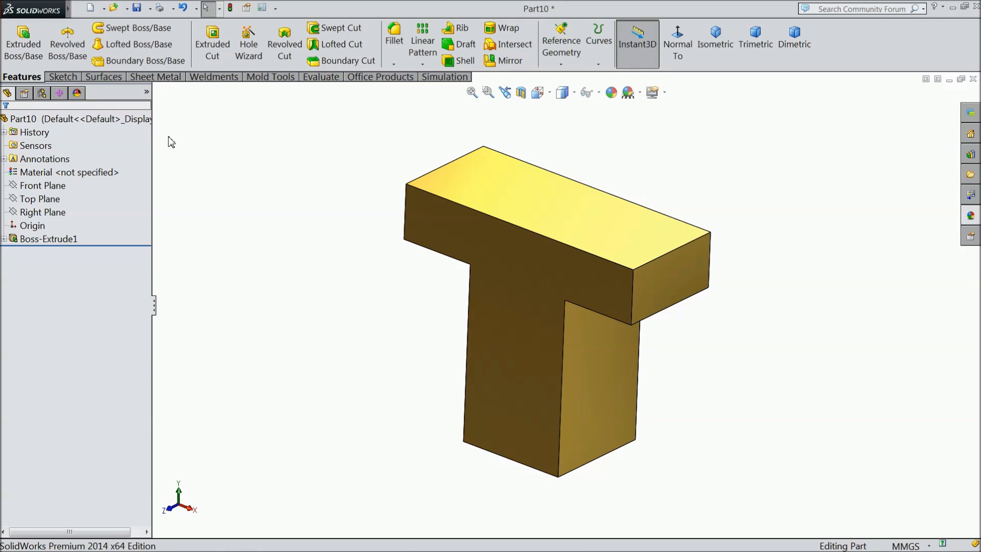
- Save the part in the Tailstock folder as 9.Shaft key
click(137, 8)
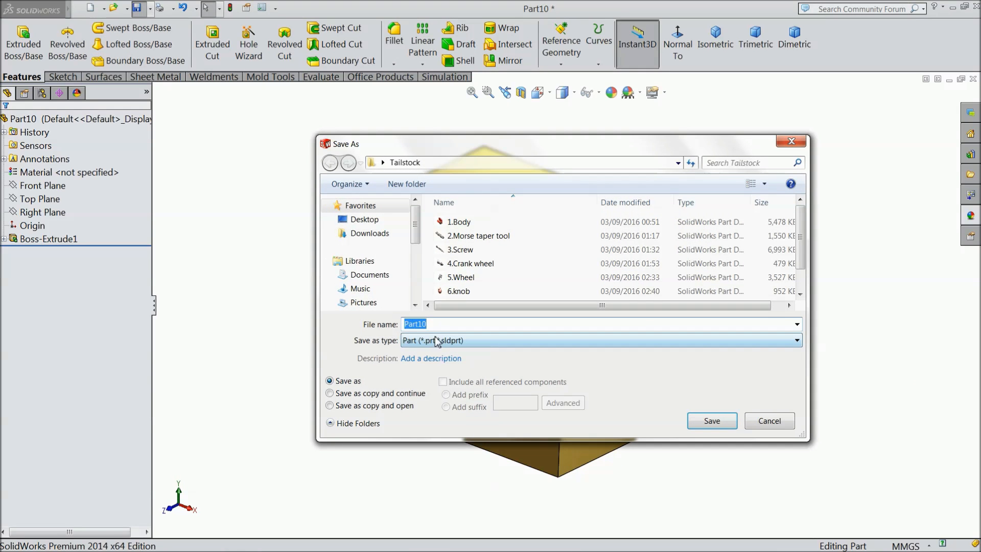
scroll(790, 257, down, 2)
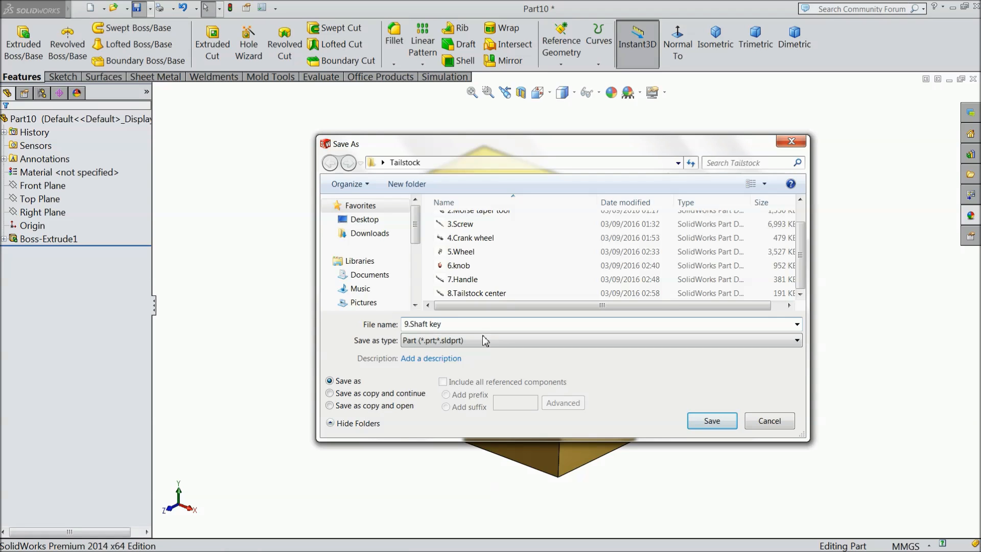
click(693, 423)
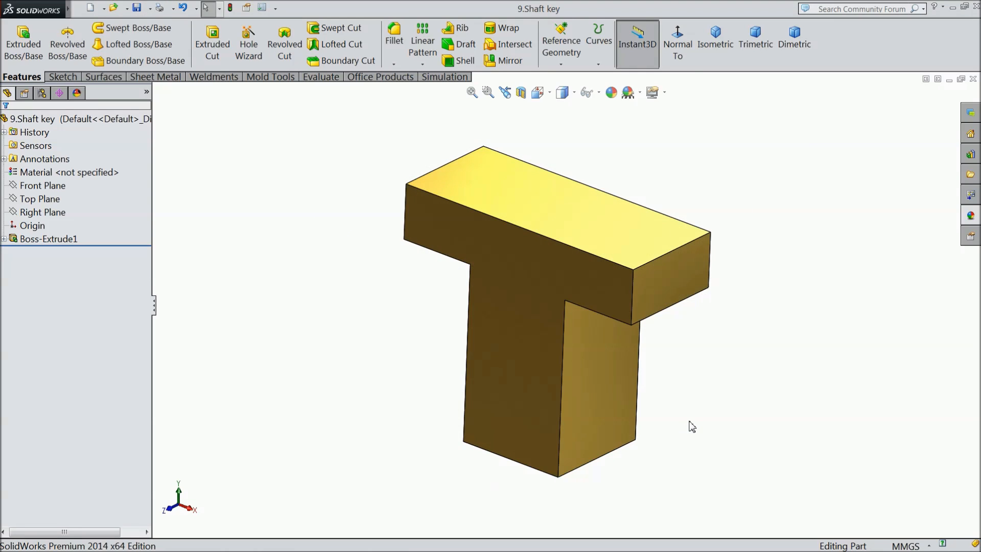
middle_drag(693, 425, 689, 471)
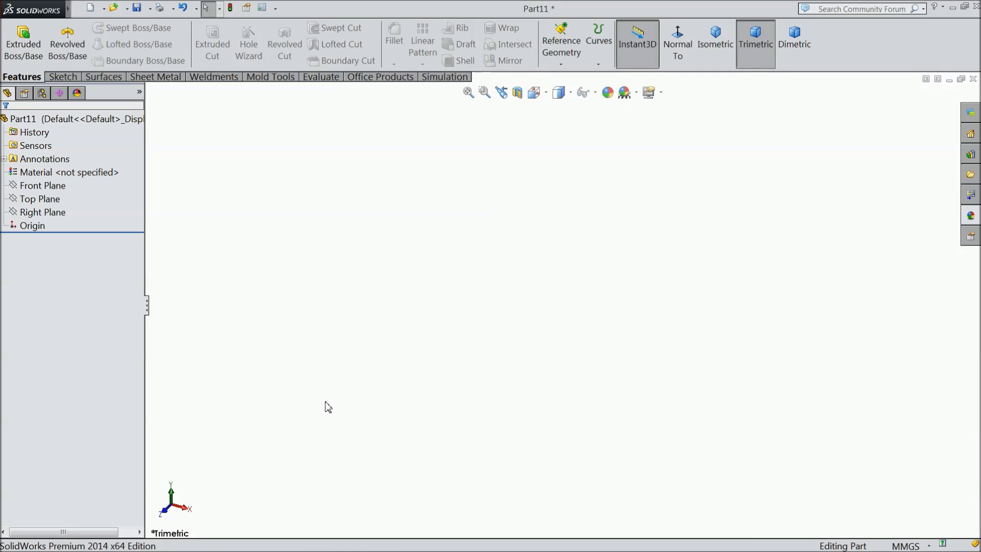
- Start a sketch on the Front Plane of the new part and draw a horizontal centerline from the origin
click(48, 188)
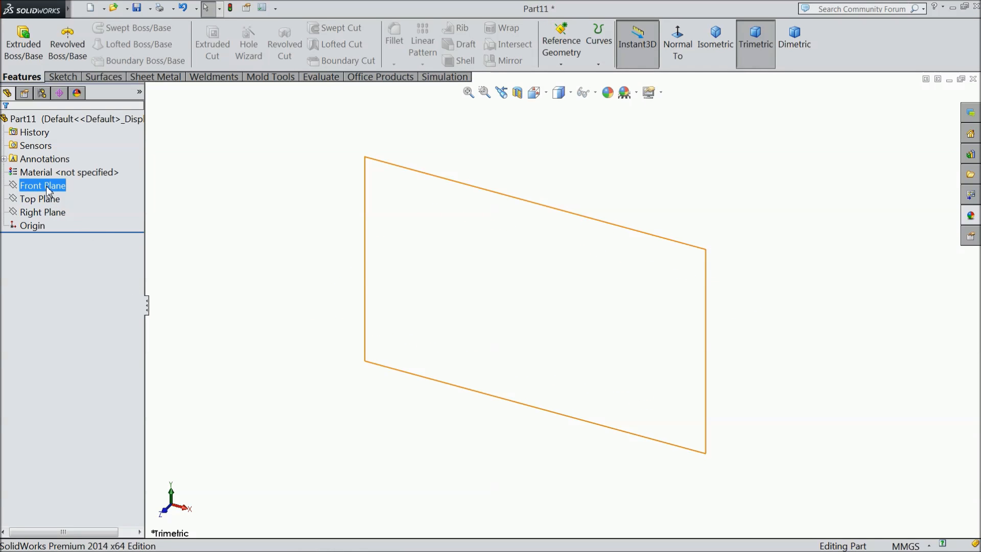
click(66, 171)
click(61, 78)
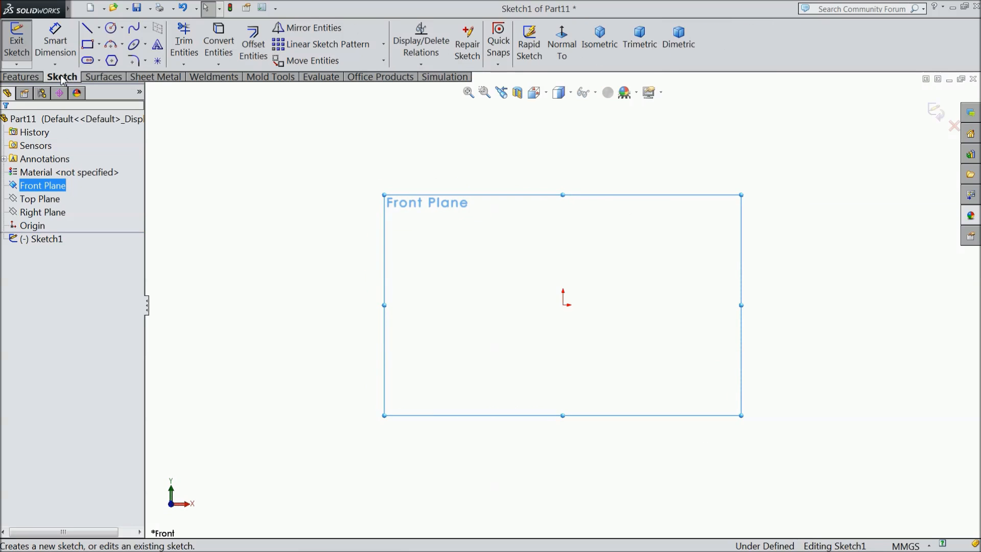
click(88, 29)
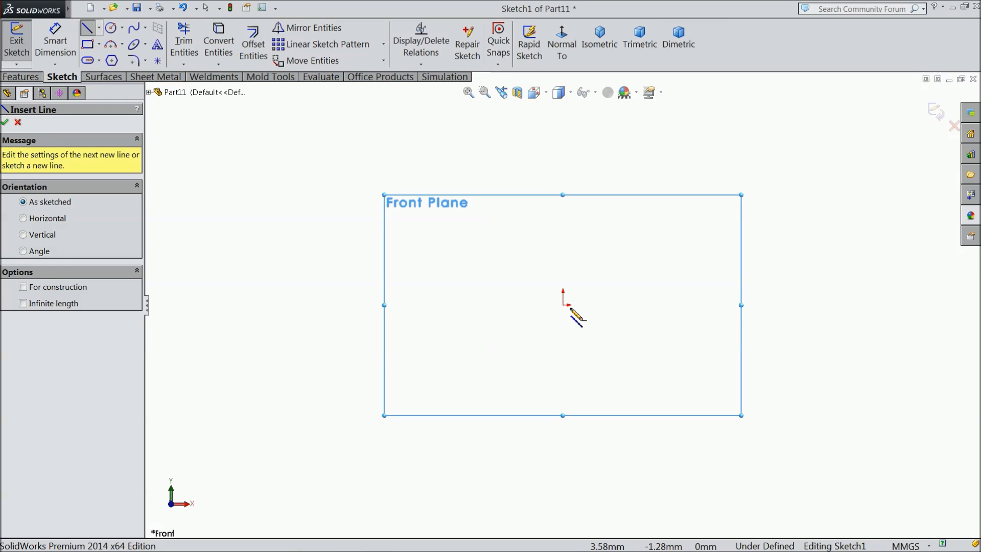
scroll(685, 321, up, 1)
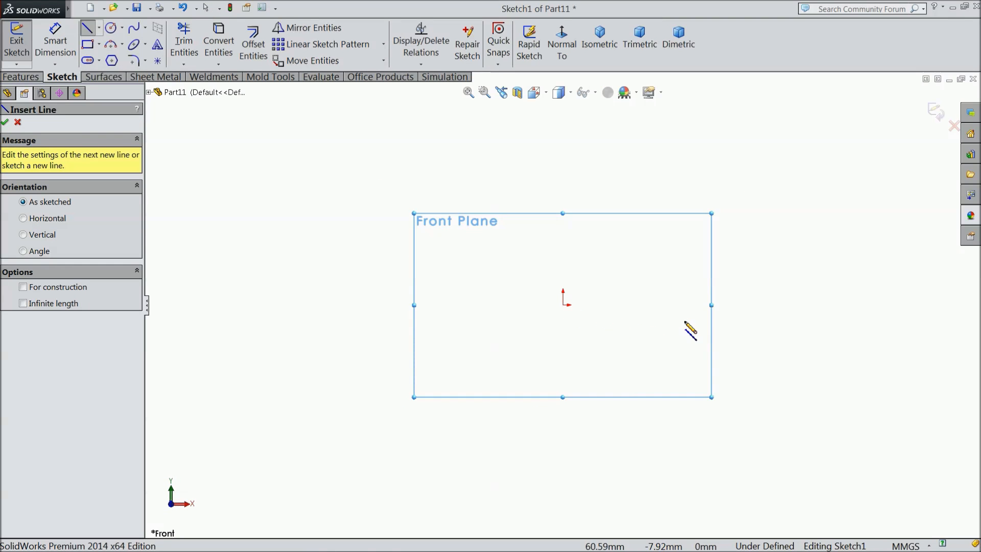
scroll(843, 279, down, 2)
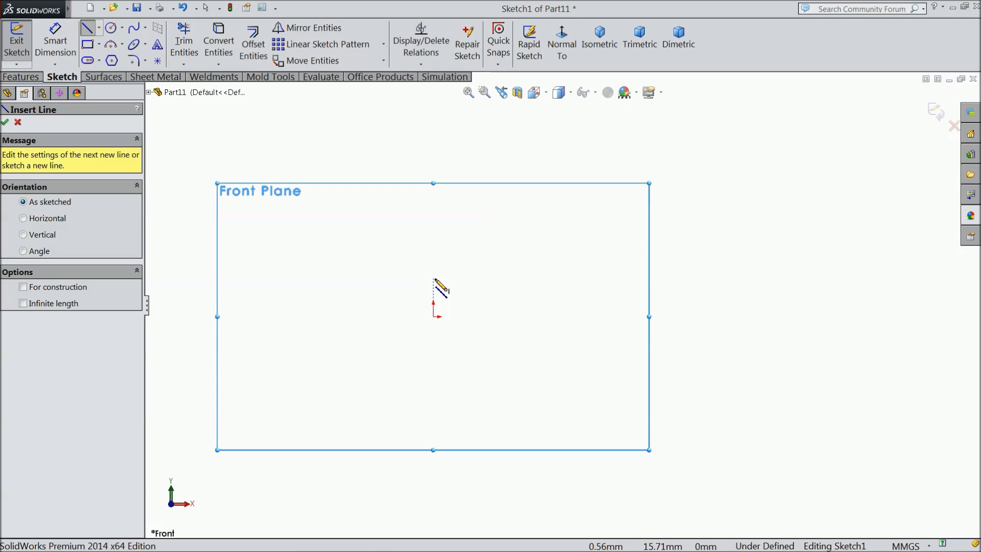
click(100, 28)
click(105, 59)
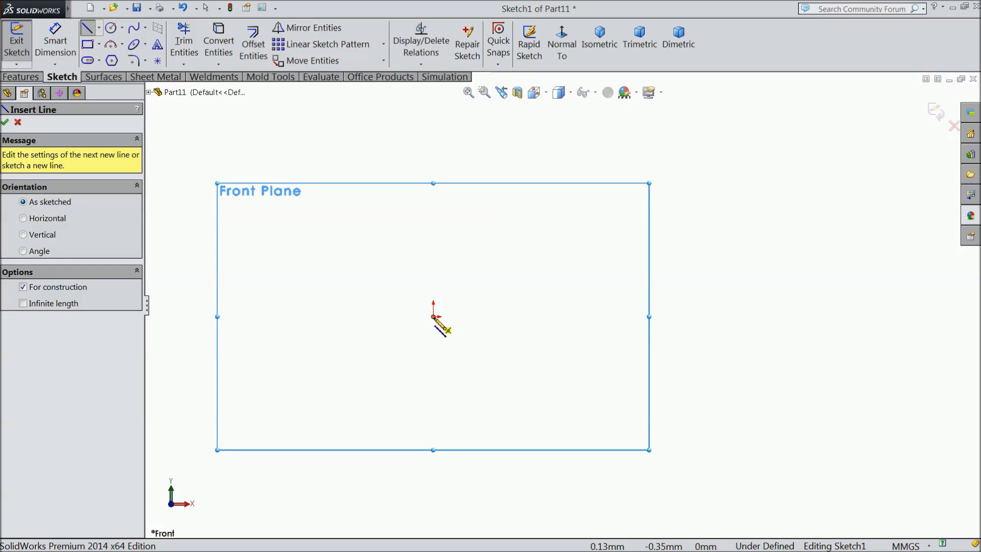
click(433, 317)
click(626, 317)
right_click(640, 279)
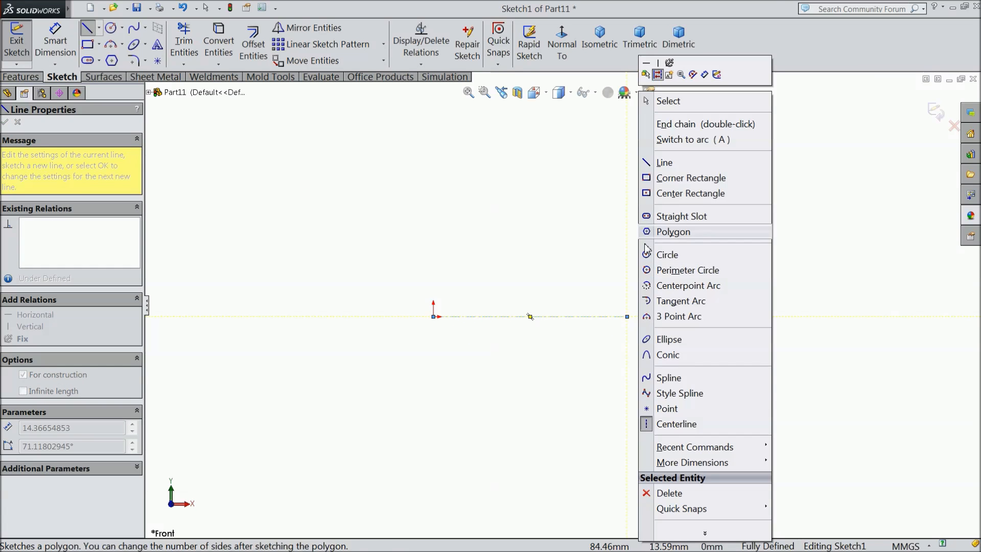
click(664, 100)
scroll(556, 234, down, 5)
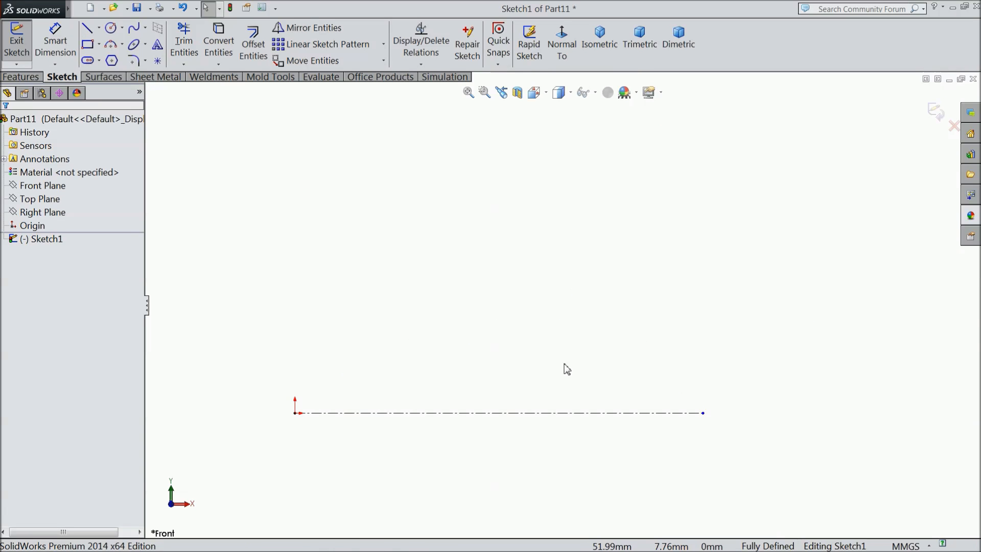
- Sketch the stepped left side of a profile above the centerline, with a small notch, a tall vertical line and a short upper ledge
click(88, 29)
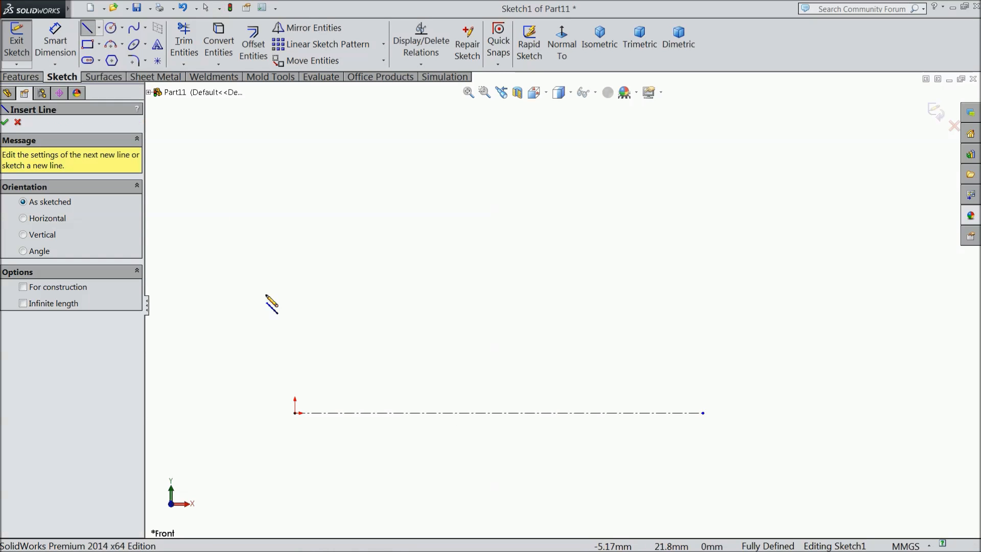
click(295, 347)
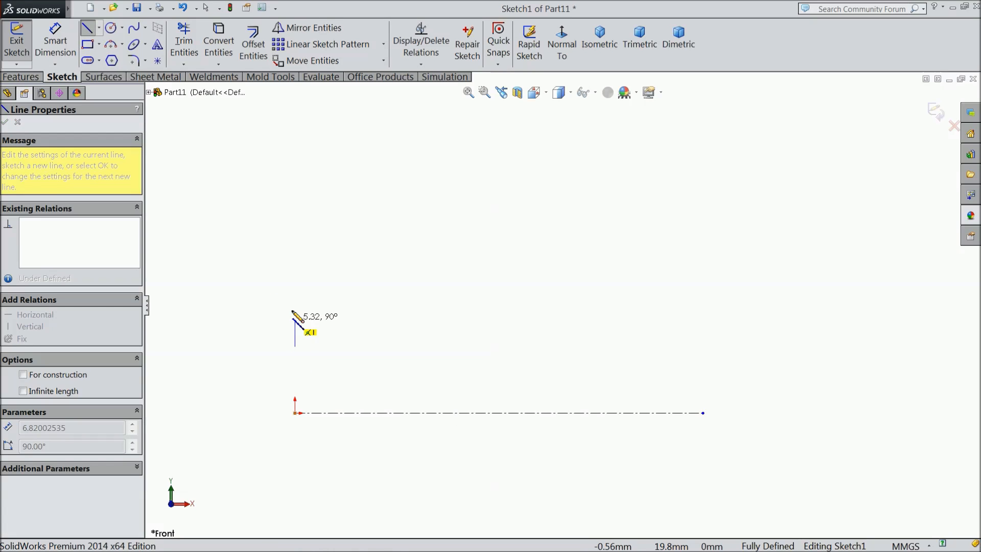
click(295, 273)
click(402, 272)
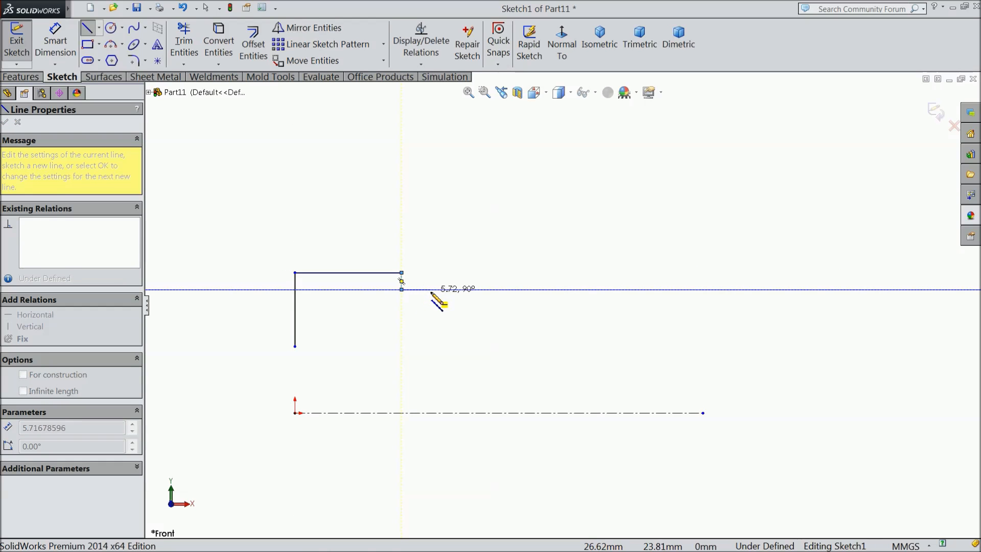
click(431, 289)
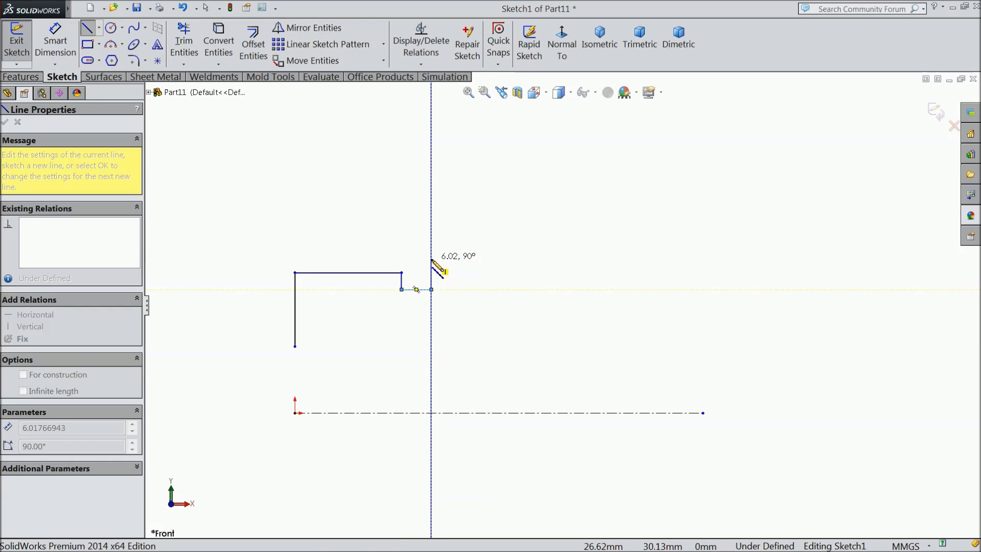
click(431, 198)
click(453, 202)
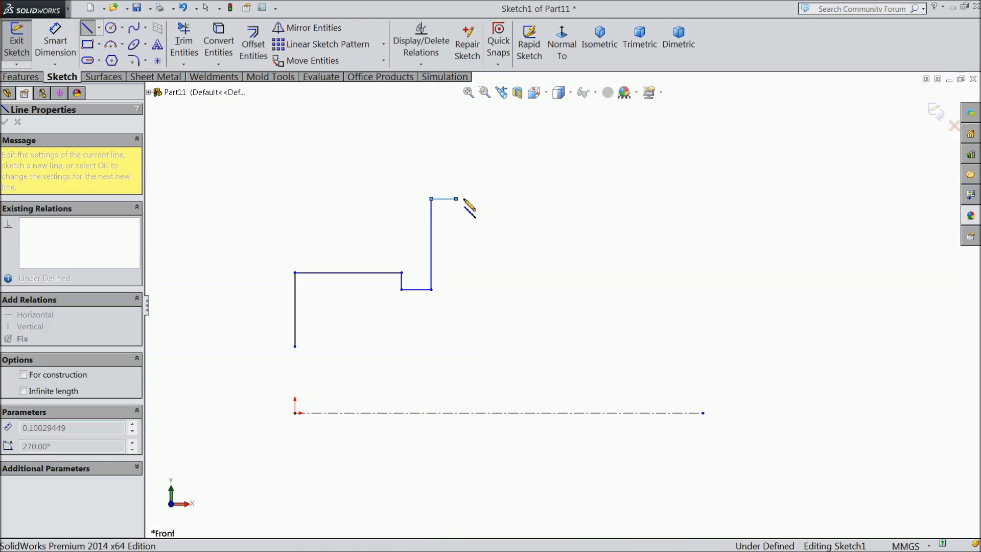
- Close the profile with a domed arc of about 10 mm radius, a concave arc, short vertical lines and a base line about 69 mm long
click(456, 199)
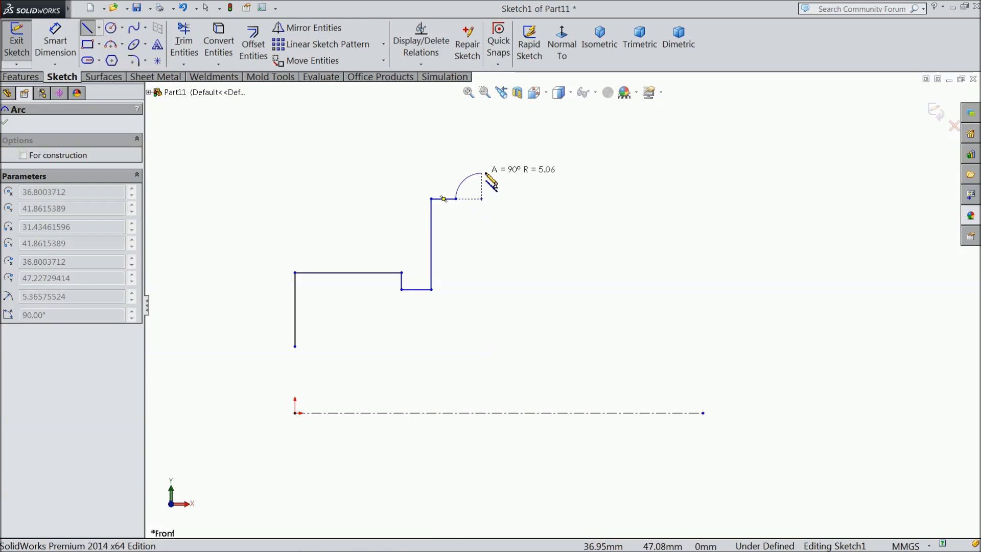
click(559, 201)
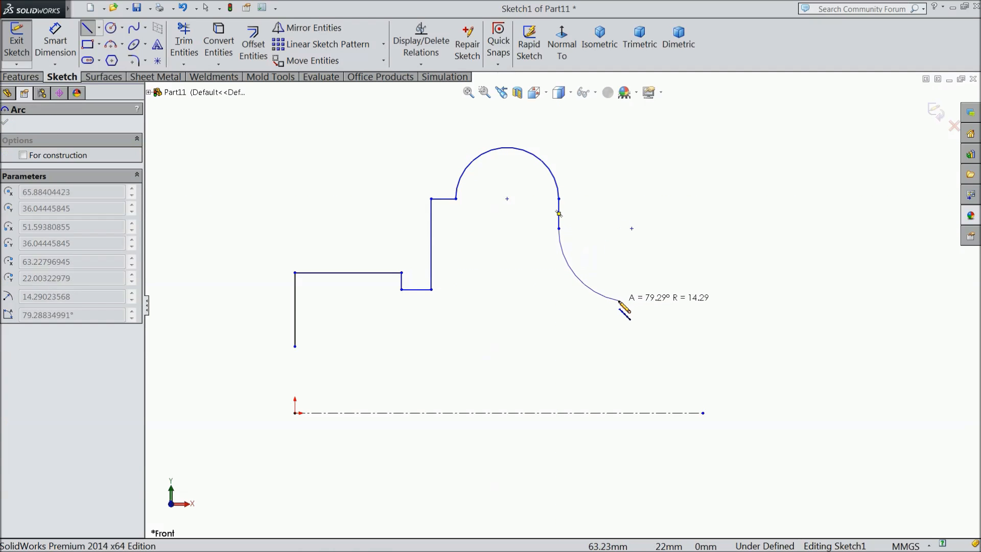
click(649, 334)
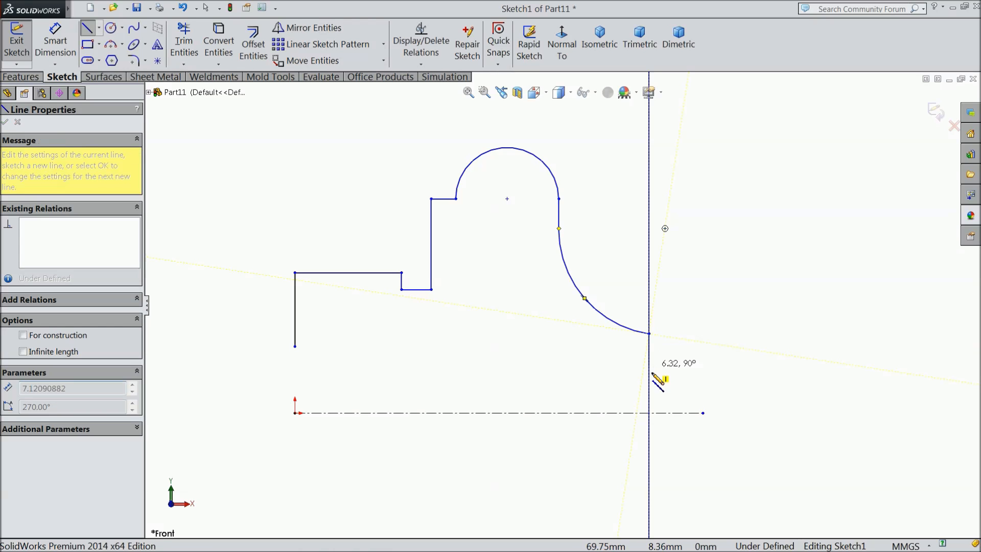
click(648, 346)
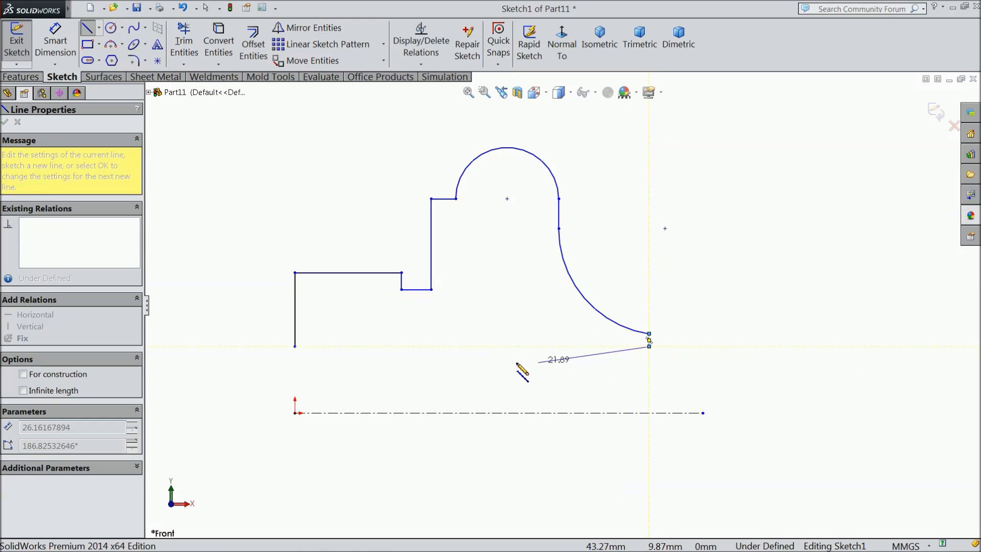
click(294, 346)
right_click(212, 352)
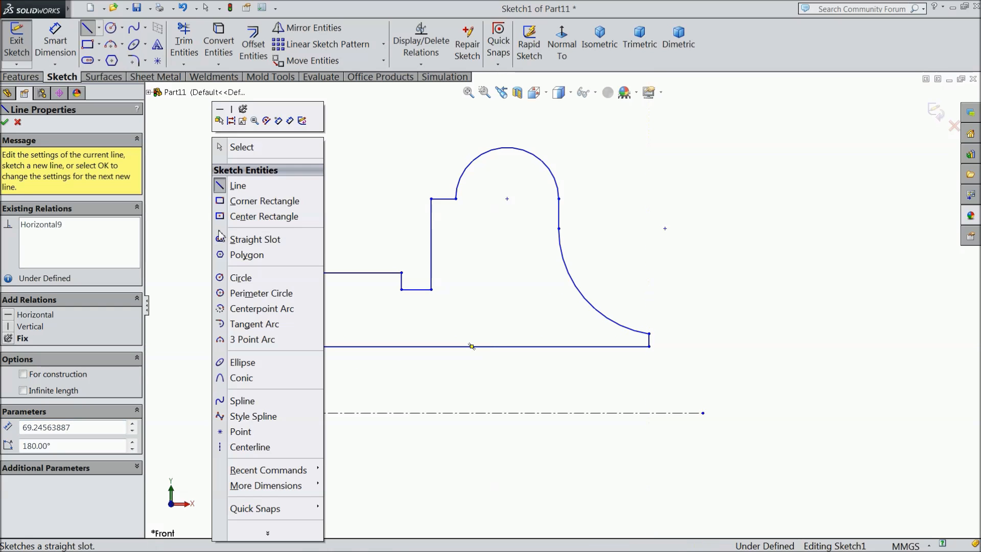
click(245, 146)
scroll(423, 330, up, 1)
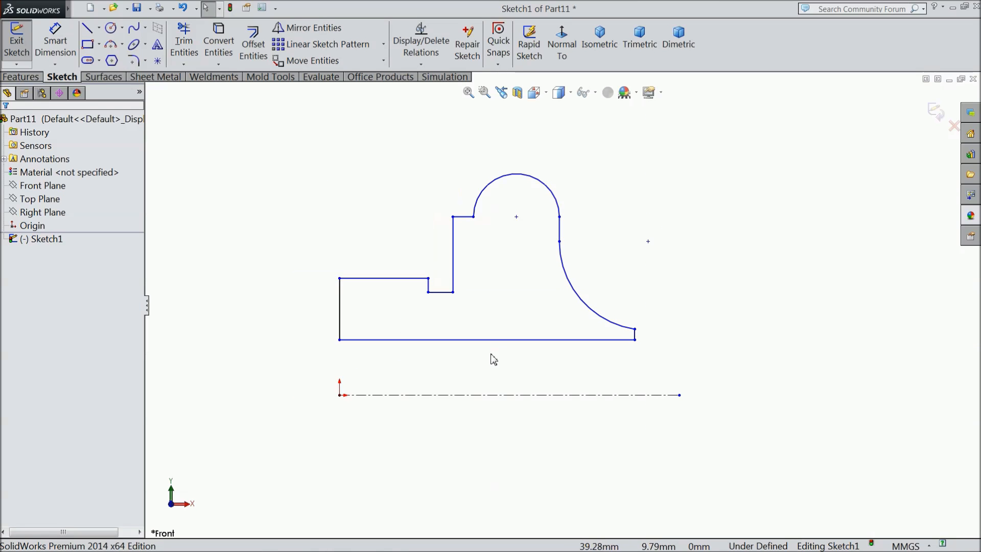
- Raise the concave arc's lower endpoint and make it vertical with the arc's center point
scroll(631, 345, down, 2)
drag(633, 321, 620, 287)
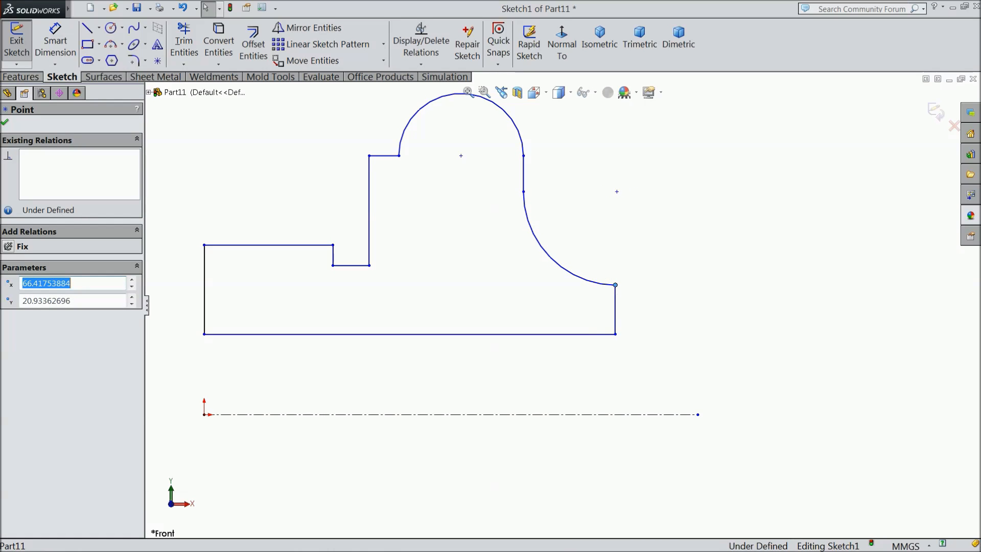
click(617, 192)
ctrl+click(615, 284)
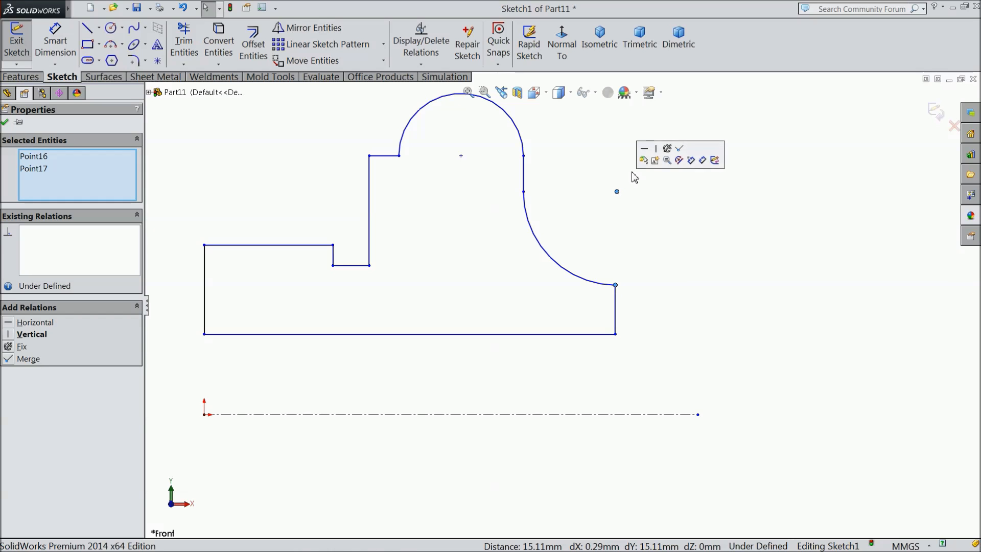
click(658, 151)
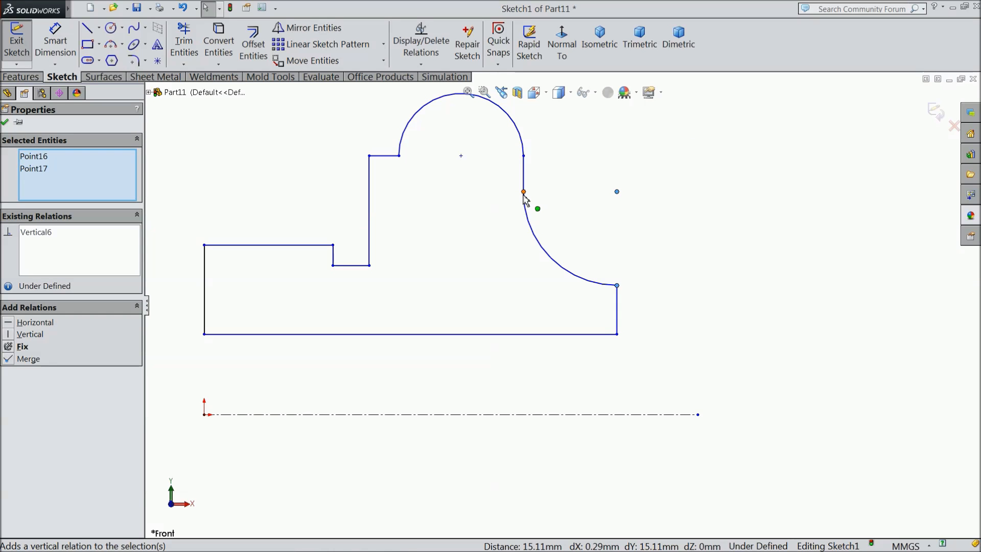
- Add a Horizontal relation between the concave arc's upper endpoint and its center point
click(524, 193)
ctrl+click(617, 192)
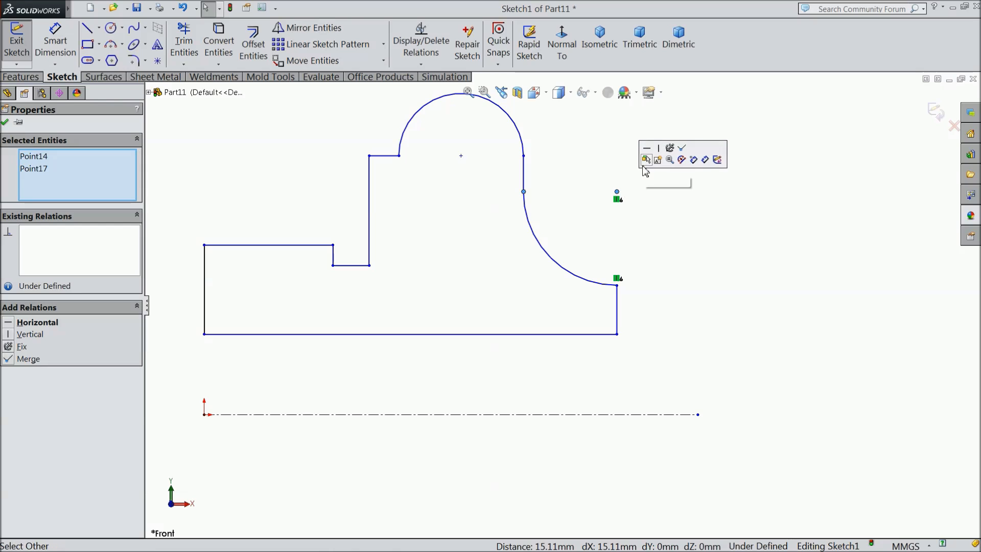
click(648, 150)
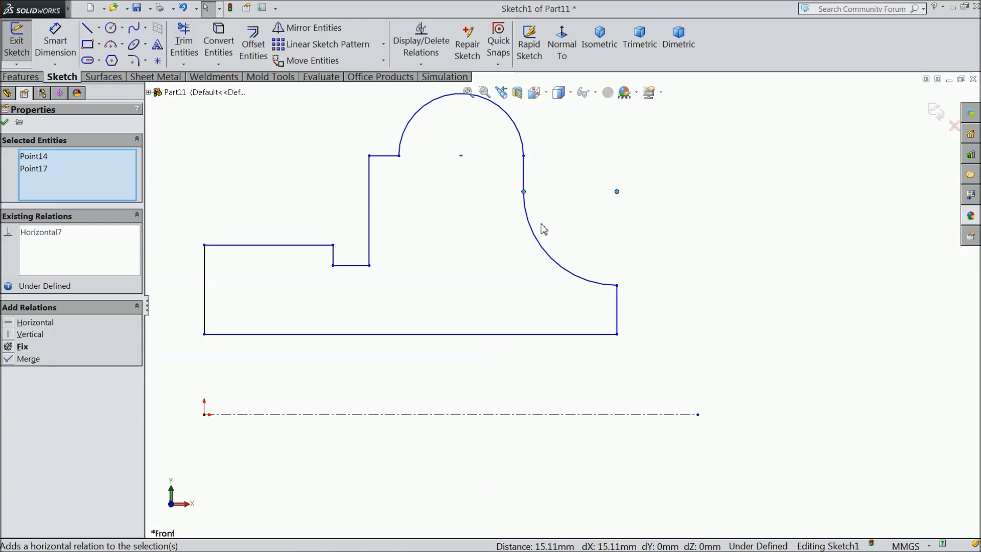
- Add a Horizontal relation between the domed arc's center point and both of its endpoints
scroll(543, 229, up, 2)
click(478, 180)
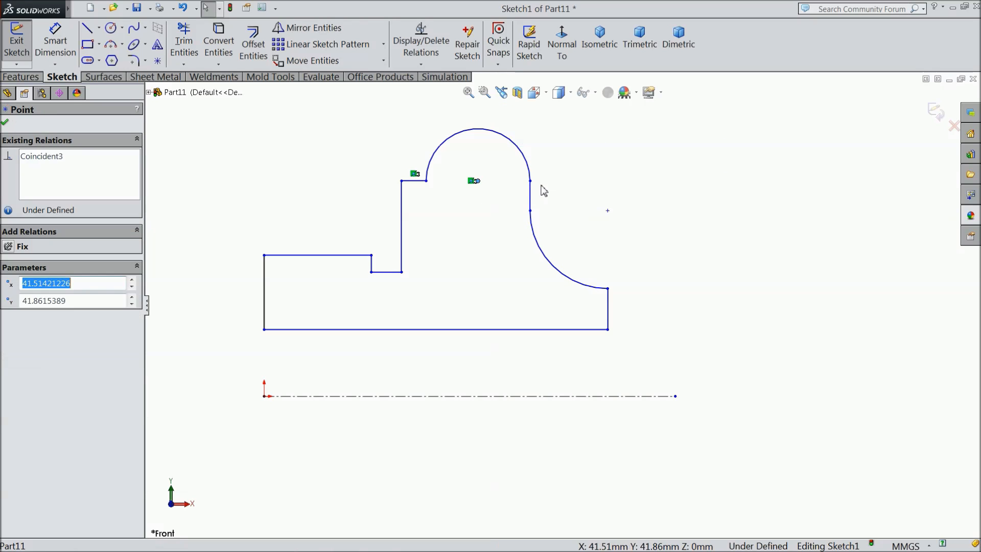
ctrl+click(529, 182)
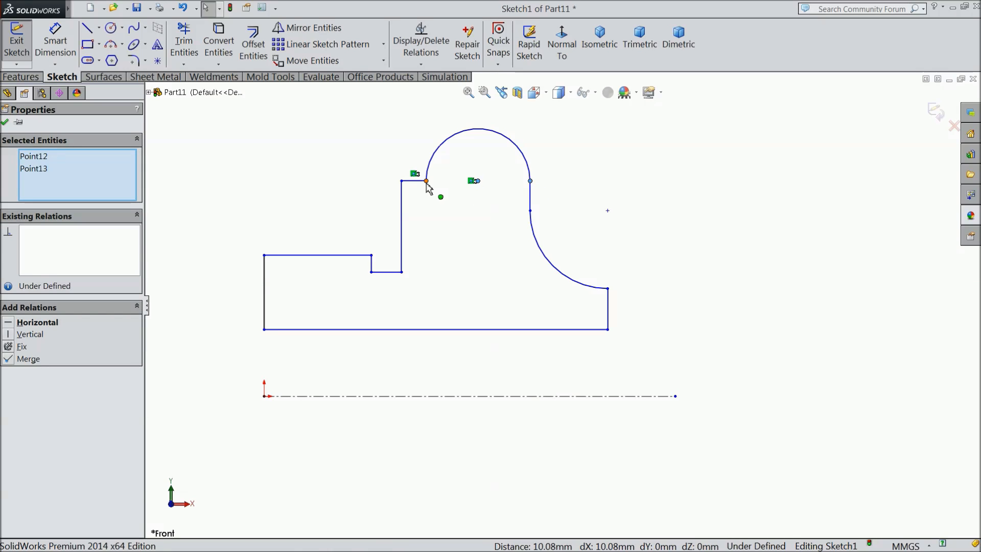
ctrl+click(426, 180)
click(454, 138)
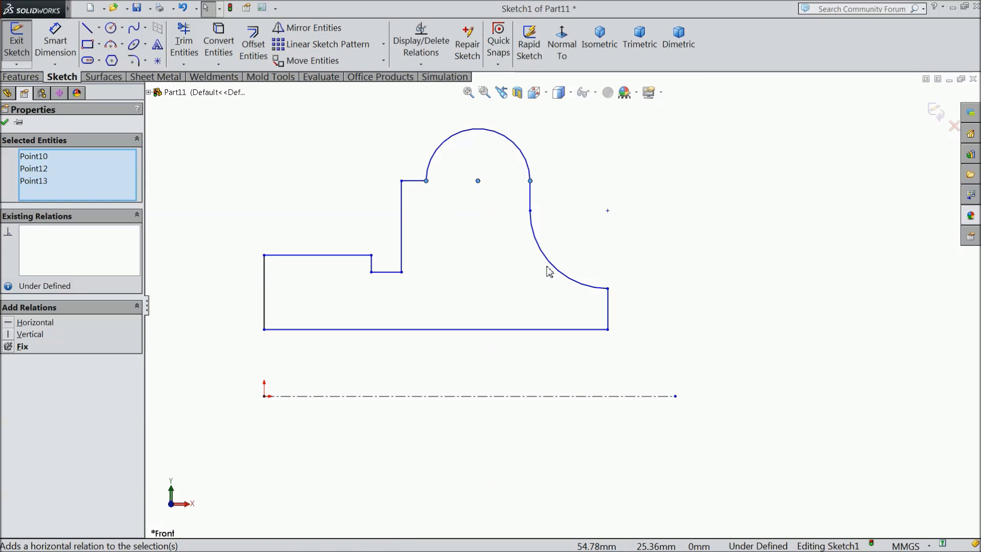
- Dimension the profile's overall length between its two vertical end lines as 27 mm
click(4, 124)
click(59, 49)
scroll(280, 192, up, 3)
scroll(434, 315, down, 2)
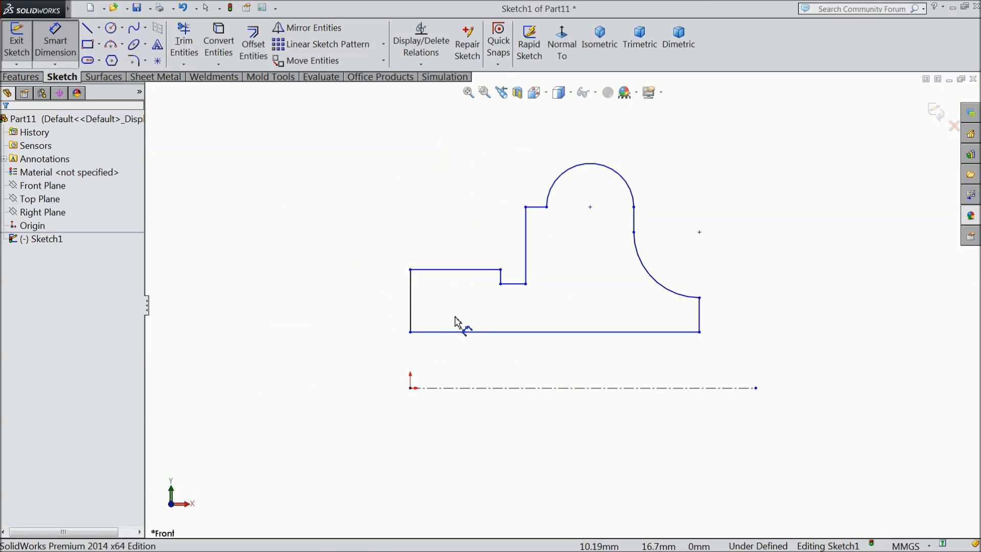
click(410, 306)
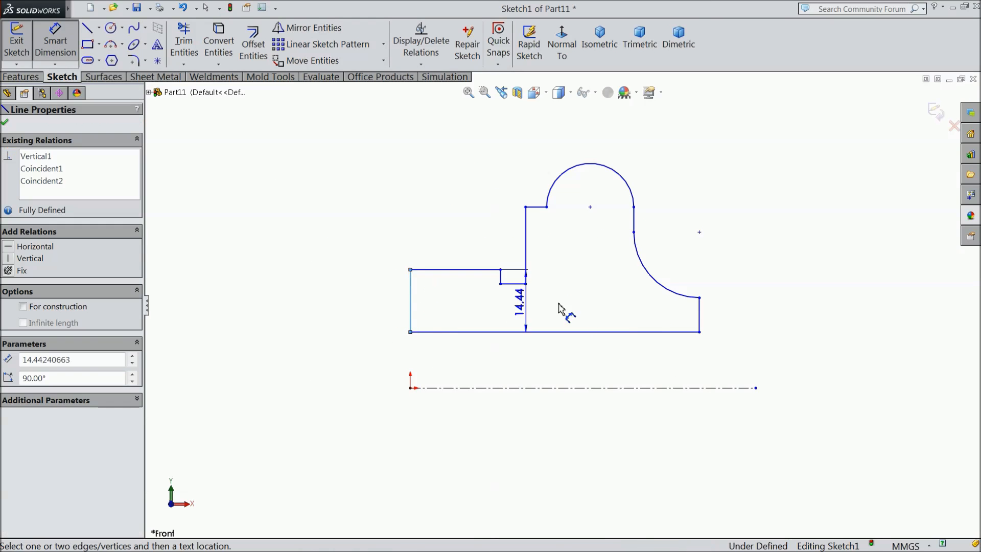
click(700, 317)
click(550, 428)
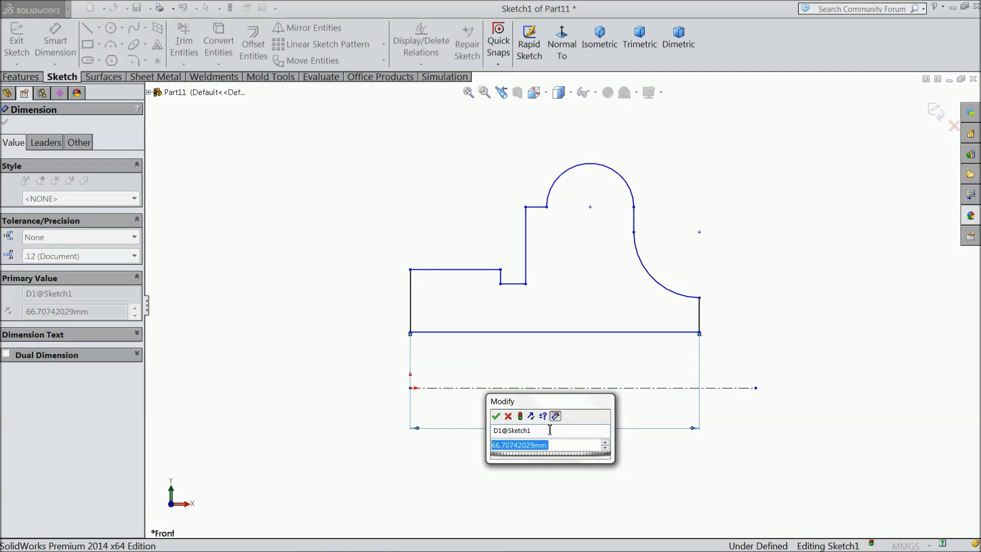
text(27)
click(495, 416)
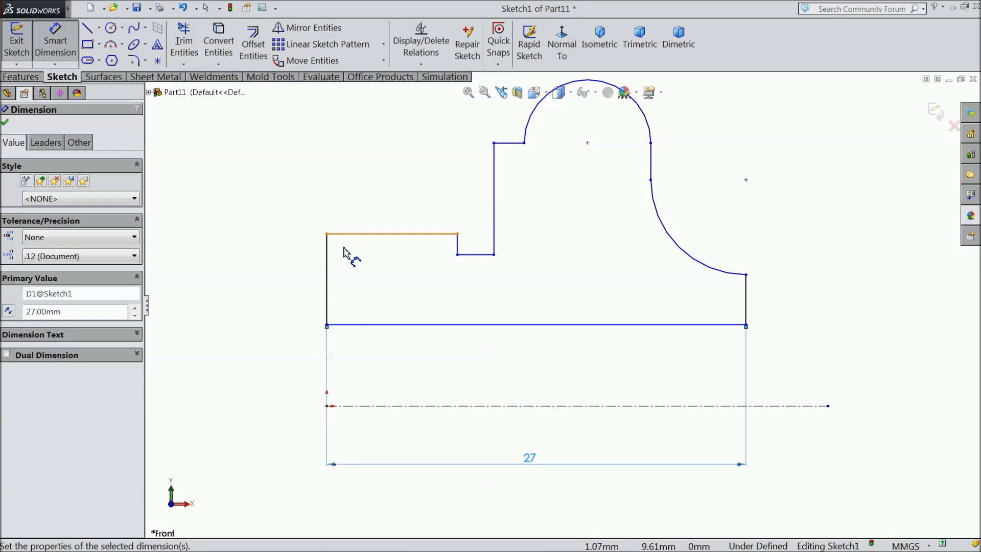
- Dimension the distance from the profile's long bottom line to the centerline as 5.5 mm
click(360, 326)
click(371, 405)
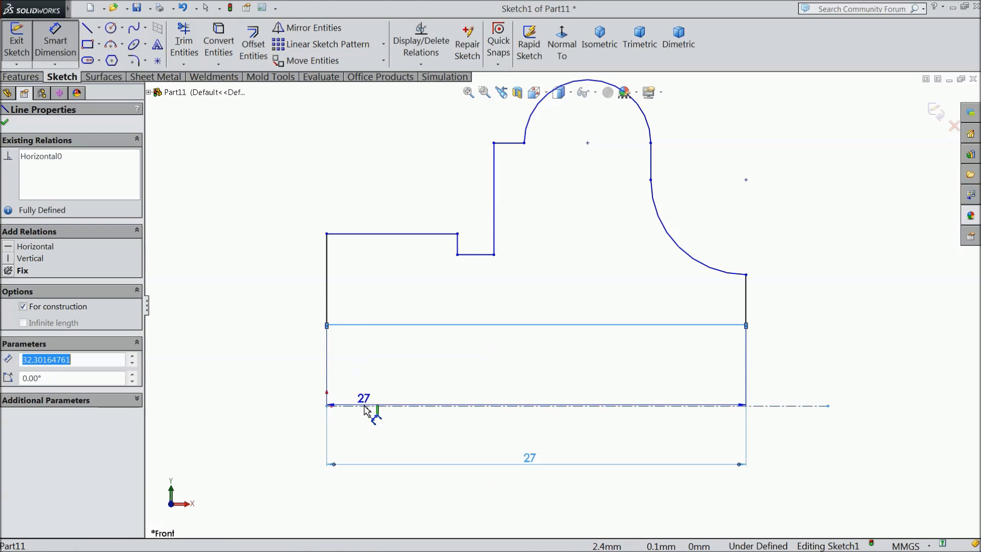
click(295, 377)
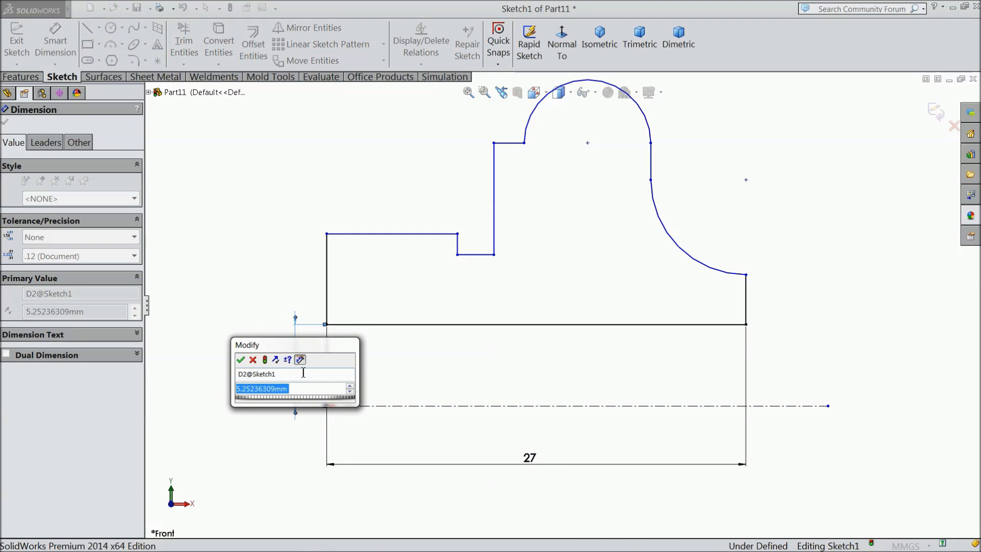
text(5.5)
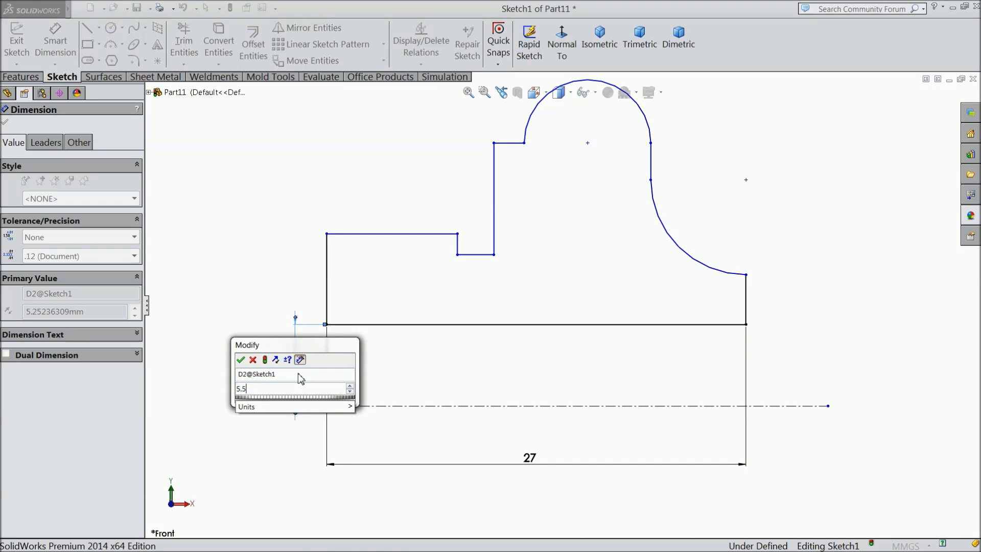
click(241, 360)
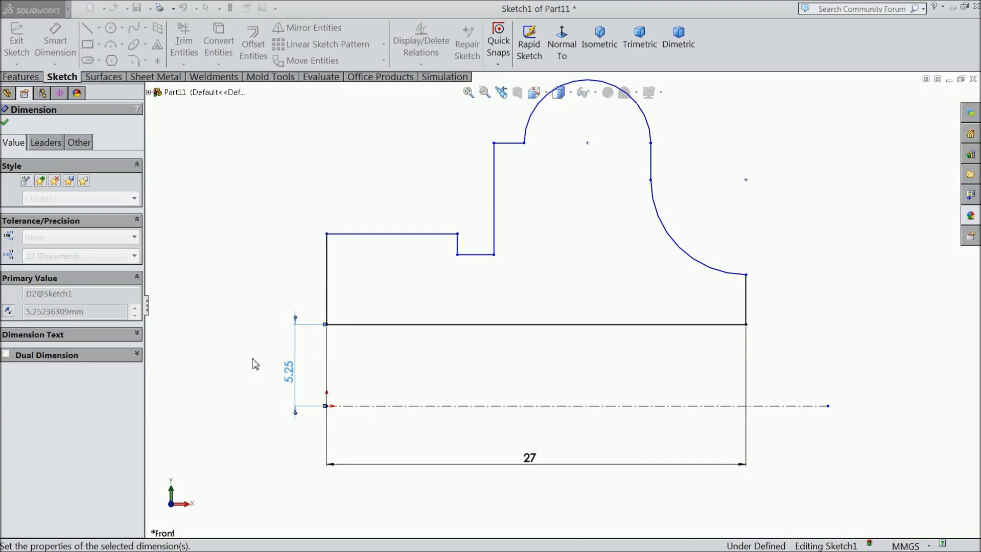
- Dimension the height of the profile's upper-left horizontal edge above the centerline as 29.34/2 mm
click(383, 234)
click(233, 331)
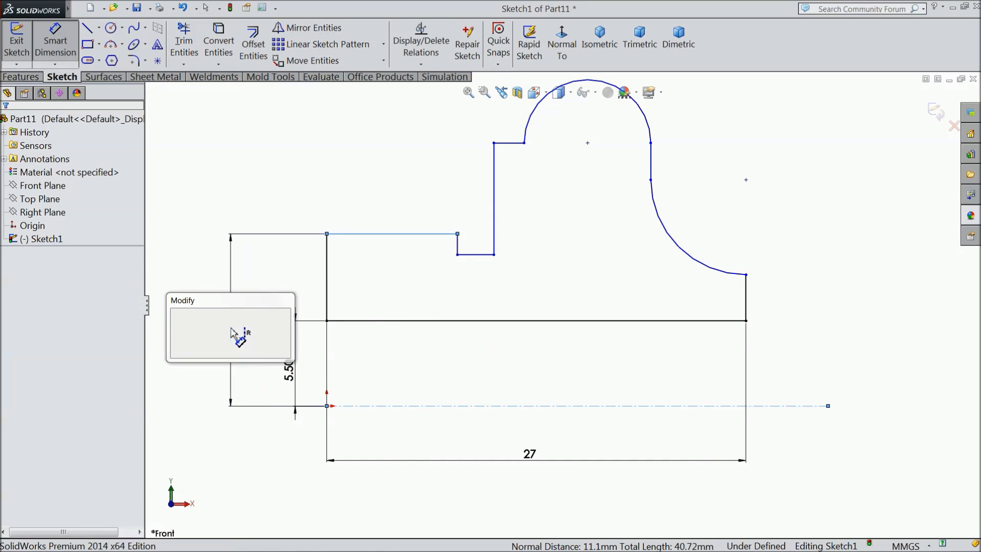
text(29.)
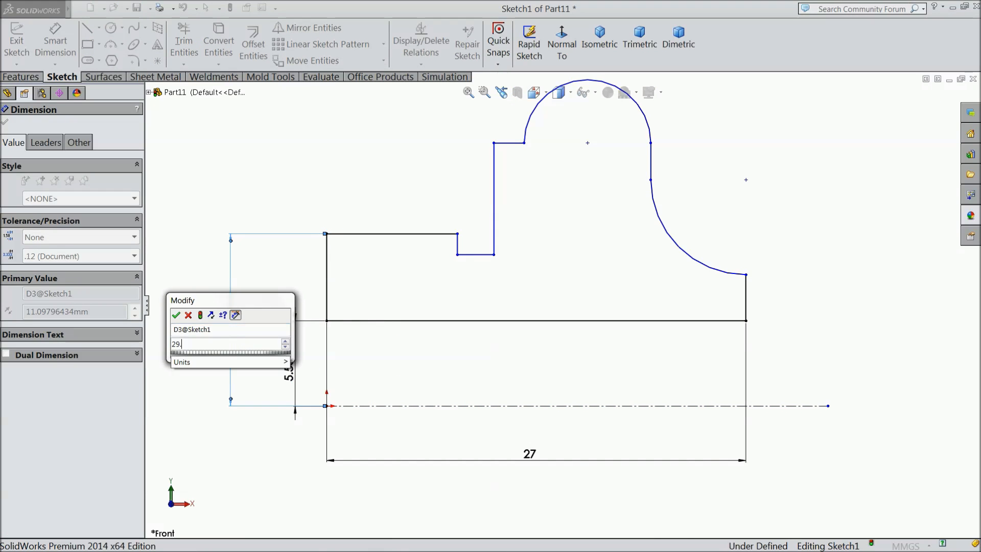
text(34/2)
click(177, 316)
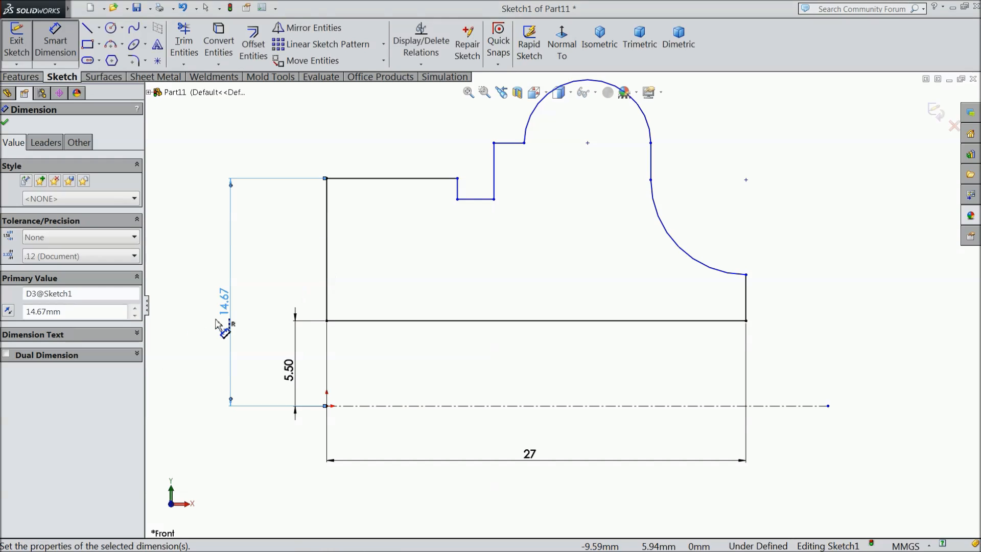
- Dimension the height from the centerline to the concave arc's lower endpoint as 11 mm
click(747, 275)
click(816, 360)
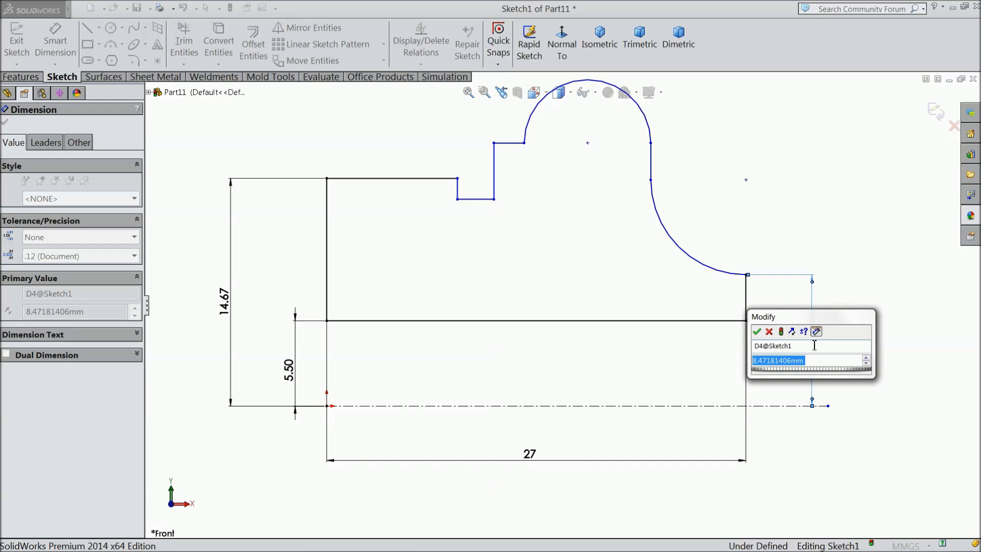
text(11)
click(757, 333)
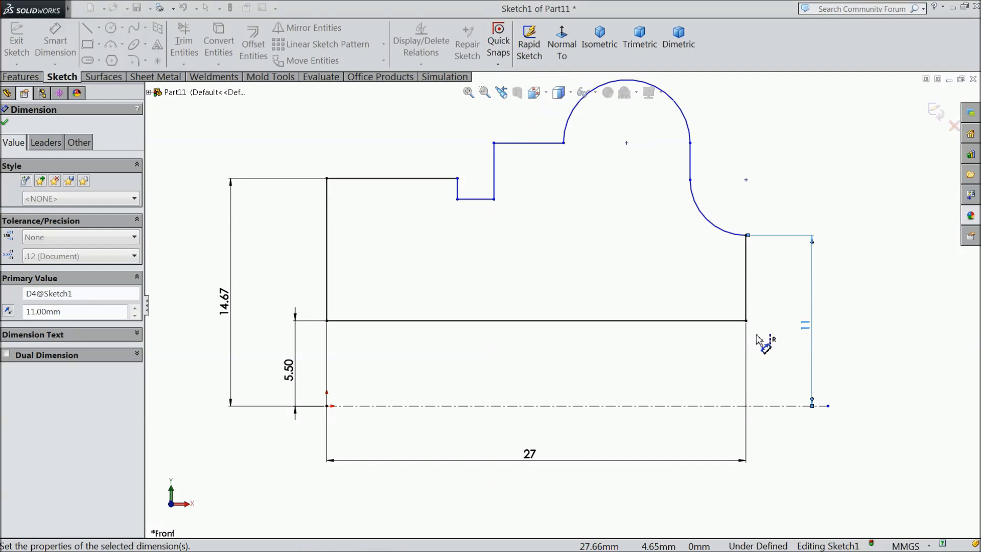
- Dimension the short vertical line at the groove beside the upper-left edge as 1.5 mm
scroll(574, 297, up, 3)
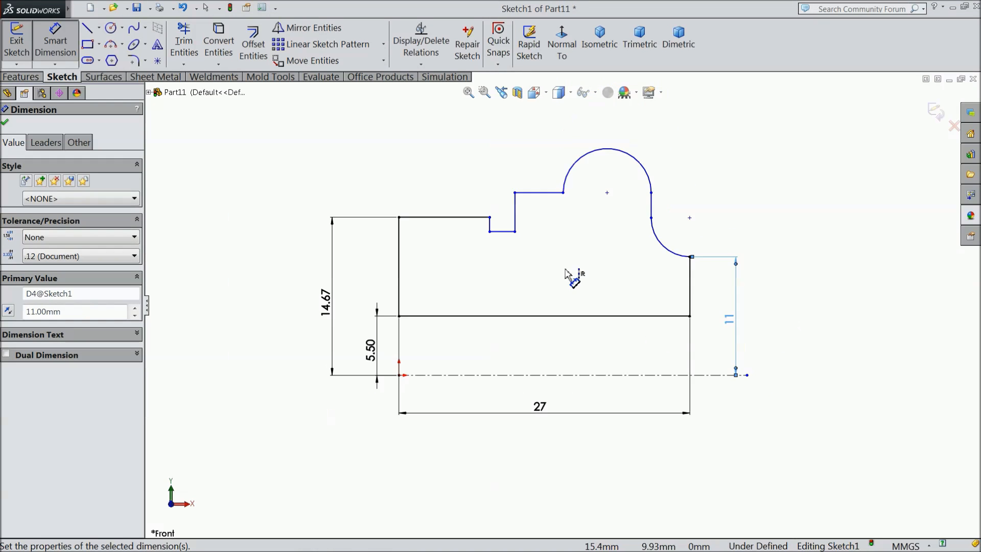
scroll(560, 220, down, 3)
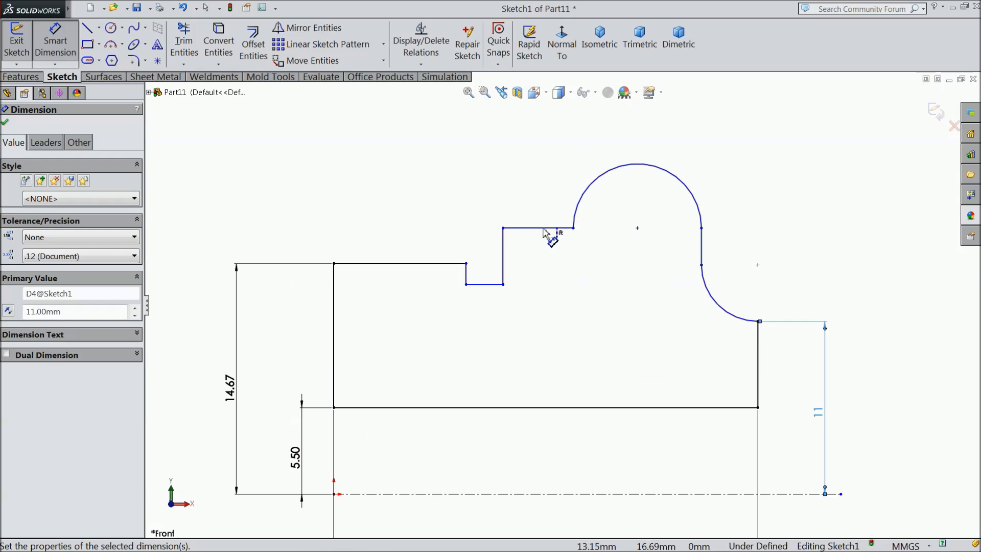
click(466, 276)
click(459, 279)
text(1.8)
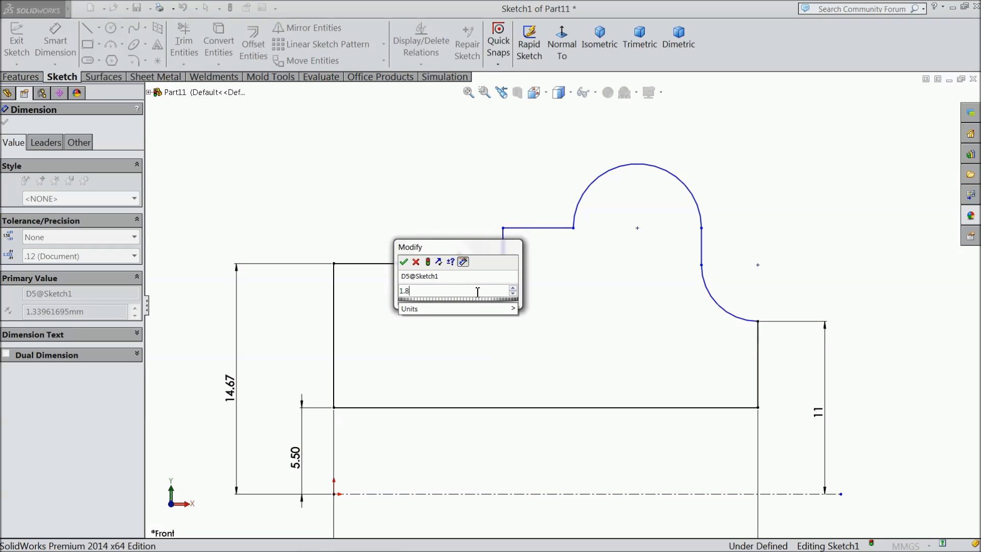
key(BackSpace)
text(5)
click(404, 262)
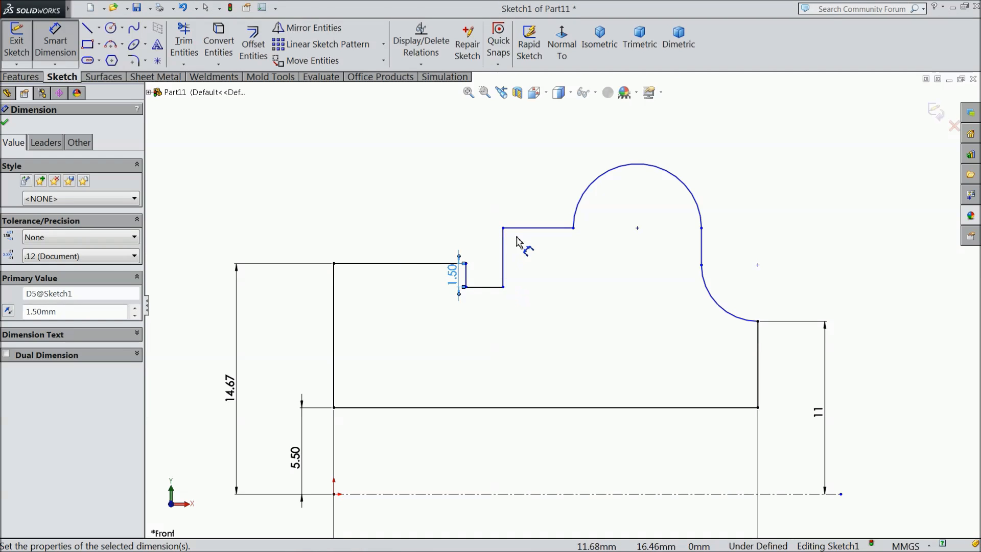
- Dimension the upper-left horizontal edge as 8 mm and the short horizontal ledge beside the top arc as 1 mm
click(411, 263)
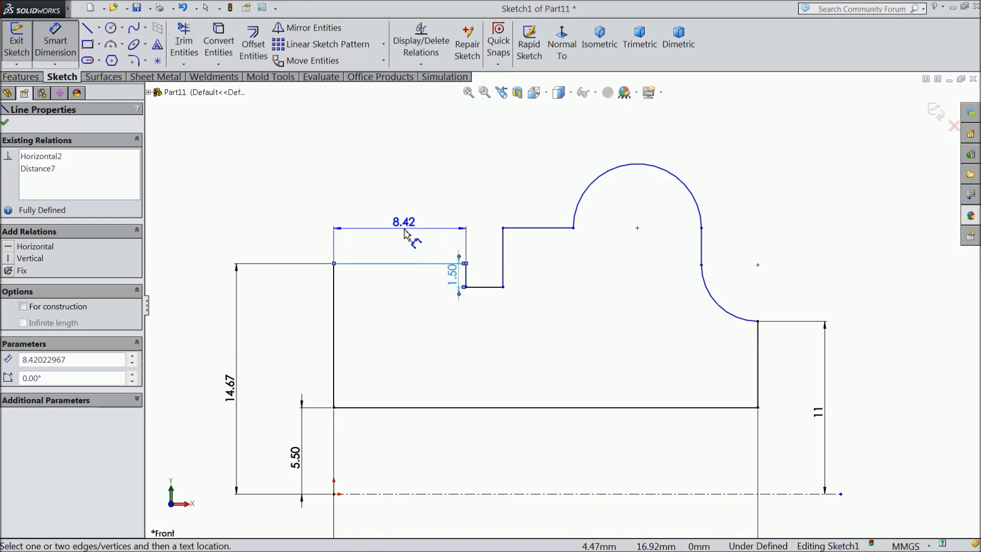
click(404, 234)
text(8)
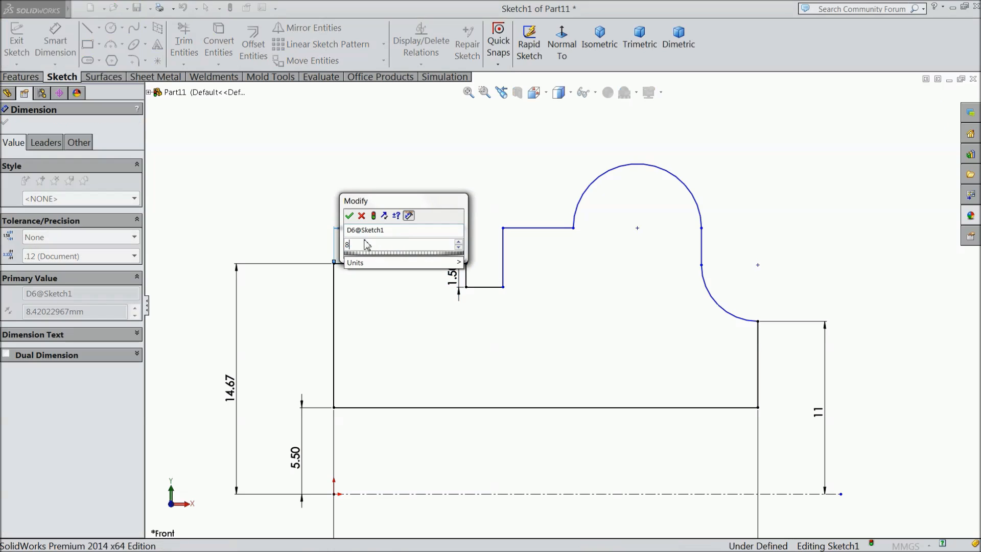
click(350, 216)
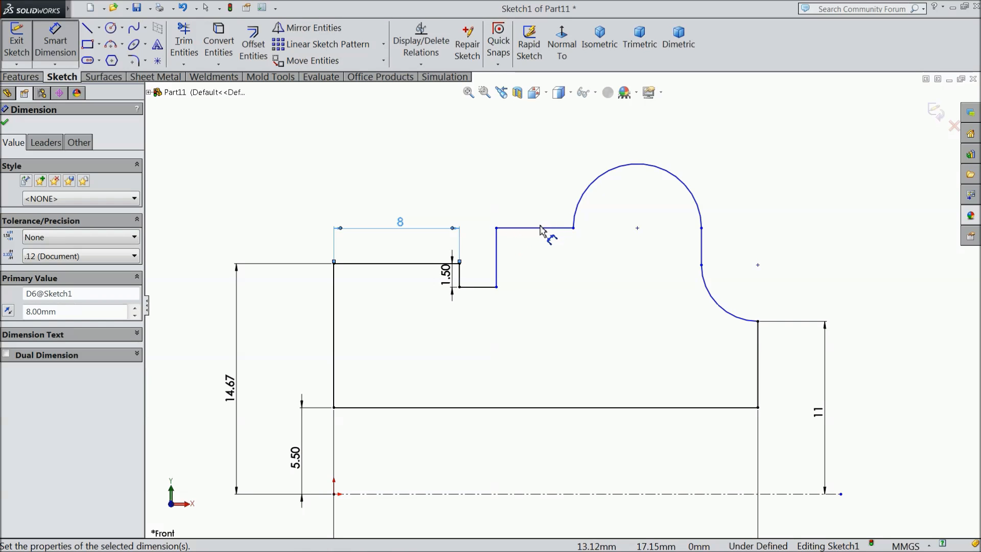
click(540, 228)
click(531, 212)
text(1)
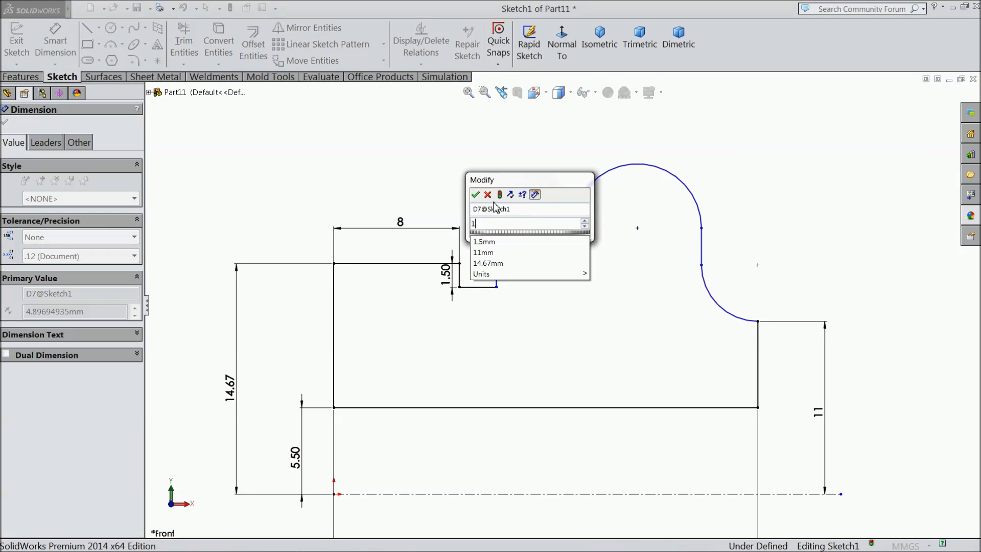
key(Return)
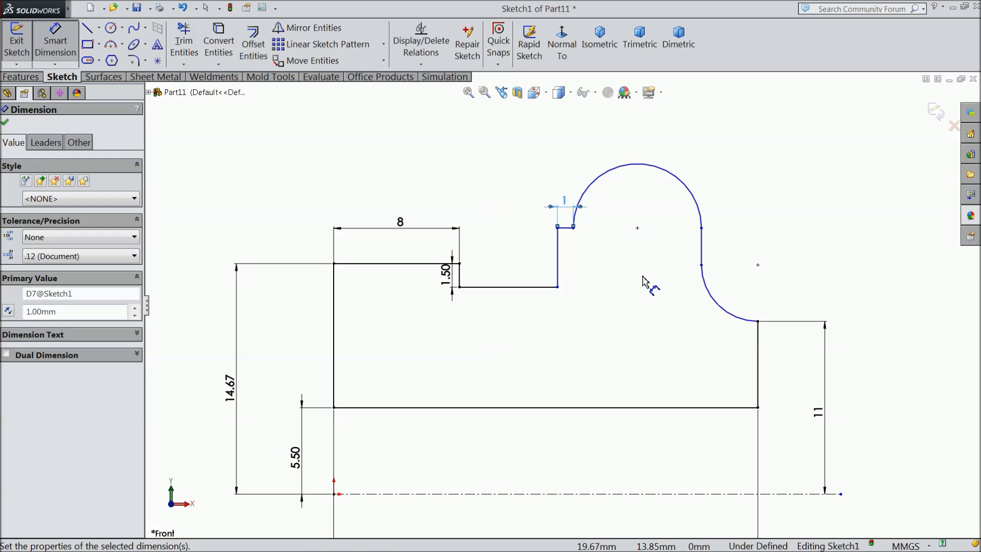
- Set the radius of the top convex arc to 4 mm and of the concave arc to 7 mm
click(656, 172)
click(662, 151)
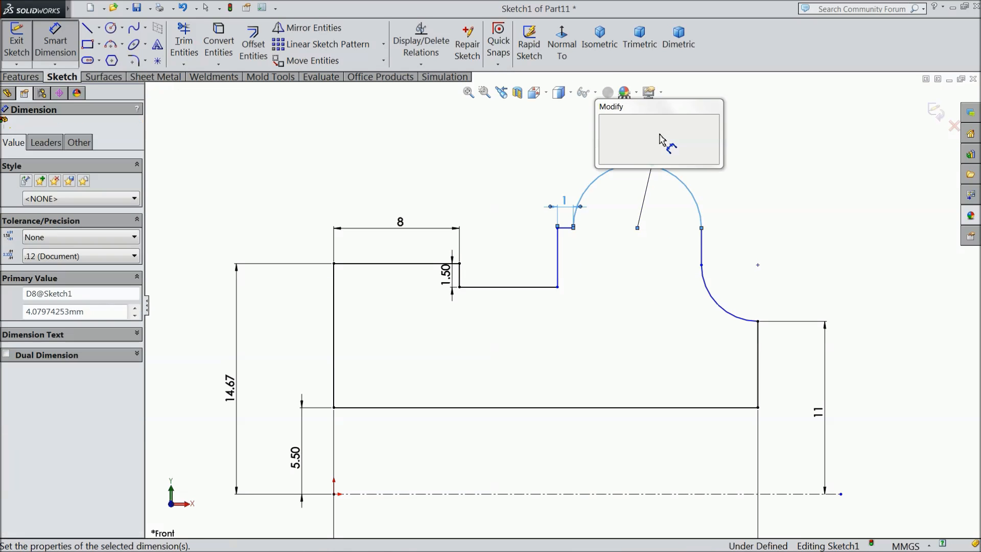
text(4)
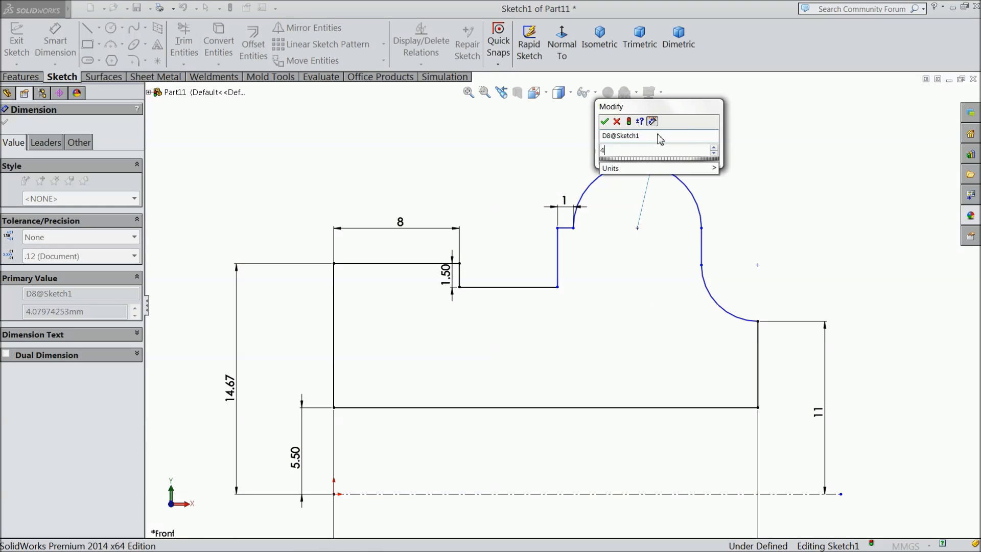
click(605, 121)
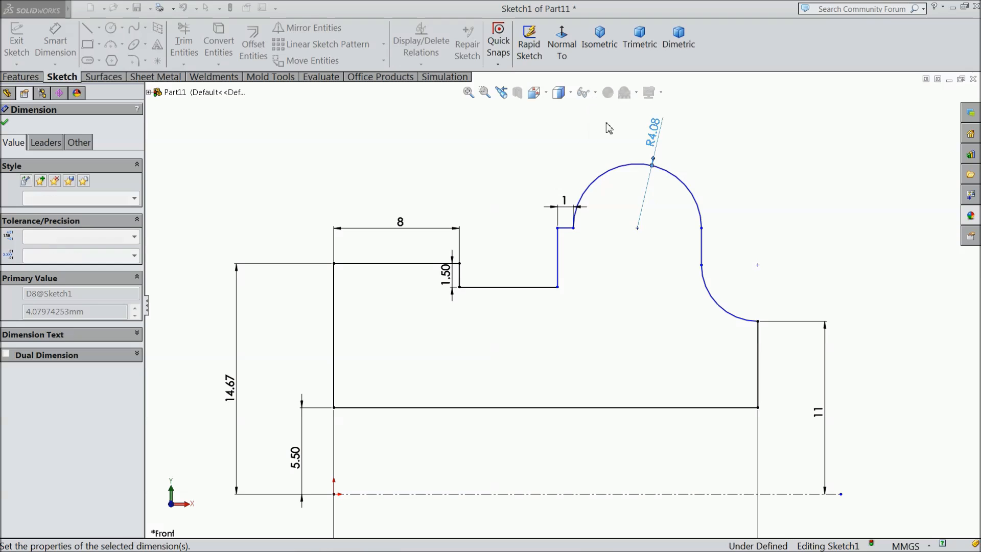
click(710, 297)
click(715, 275)
text(7)
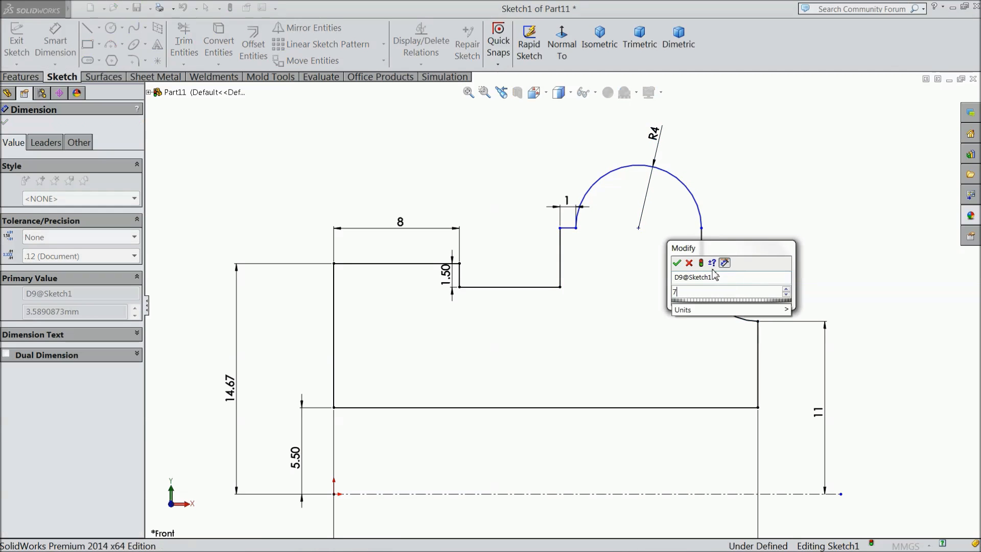
click(676, 262)
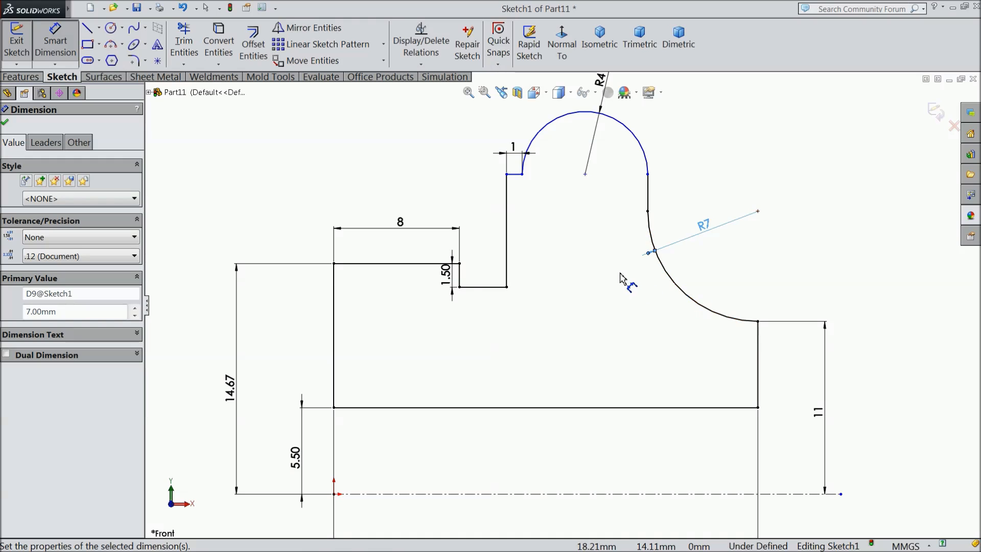
- Dimension the height of the short ledge beside the top arc above the centerline as 20 mm
key(f)
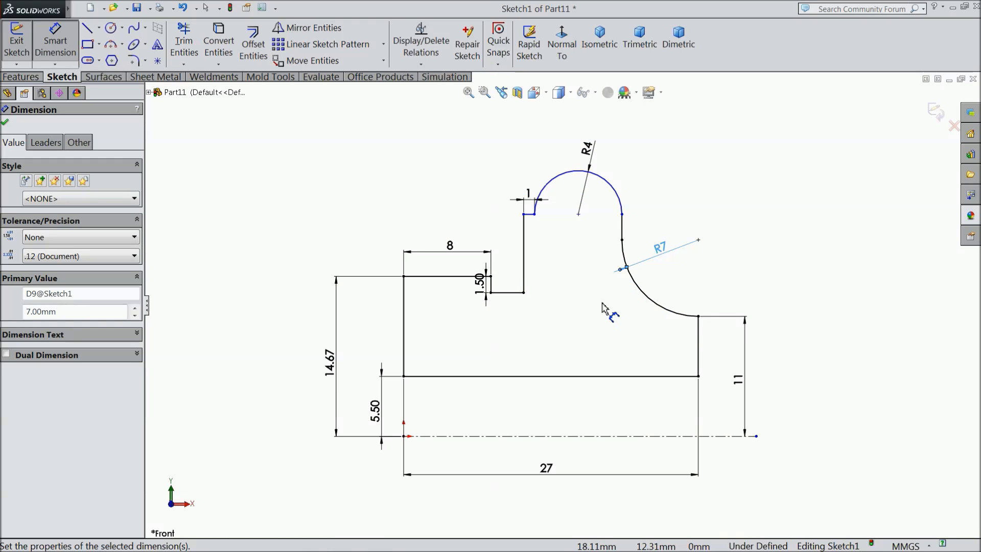
scroll(602, 302, down, 1)
scroll(563, 283, up, 1)
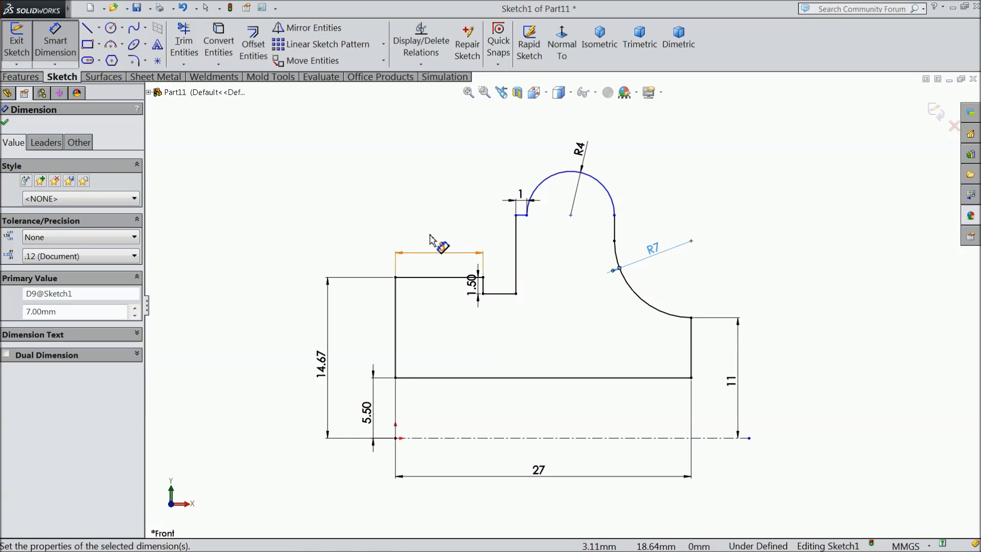
click(523, 215)
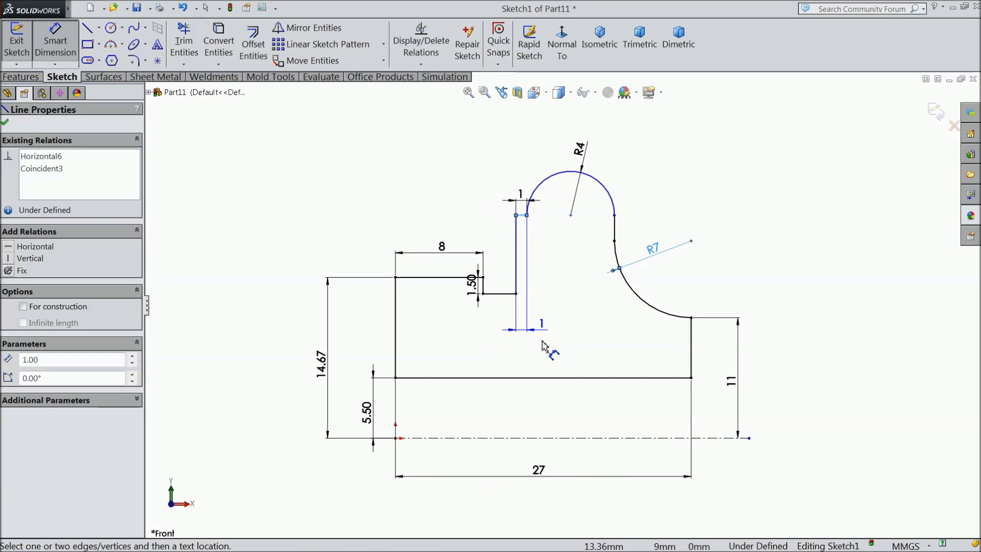
click(550, 438)
click(815, 357)
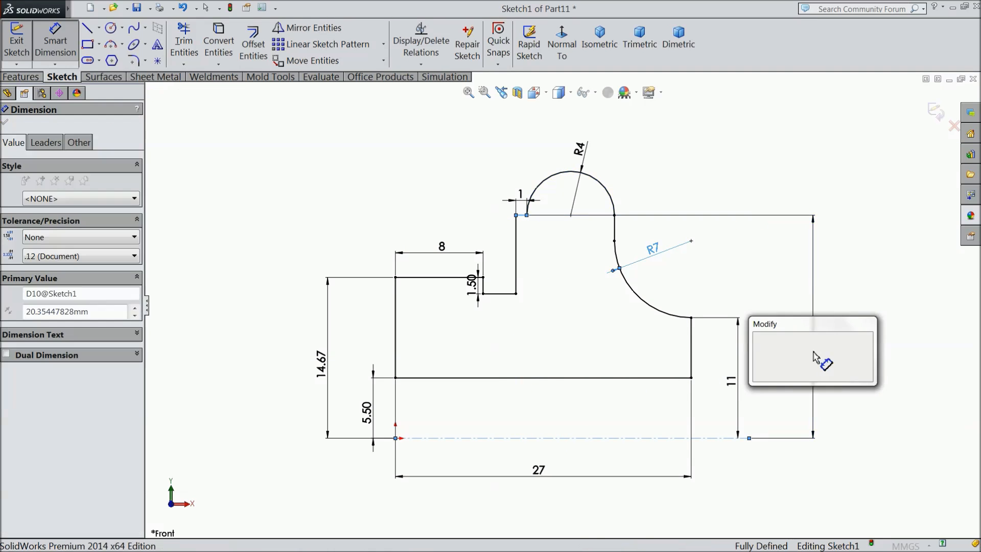
text(20)
click(758, 339)
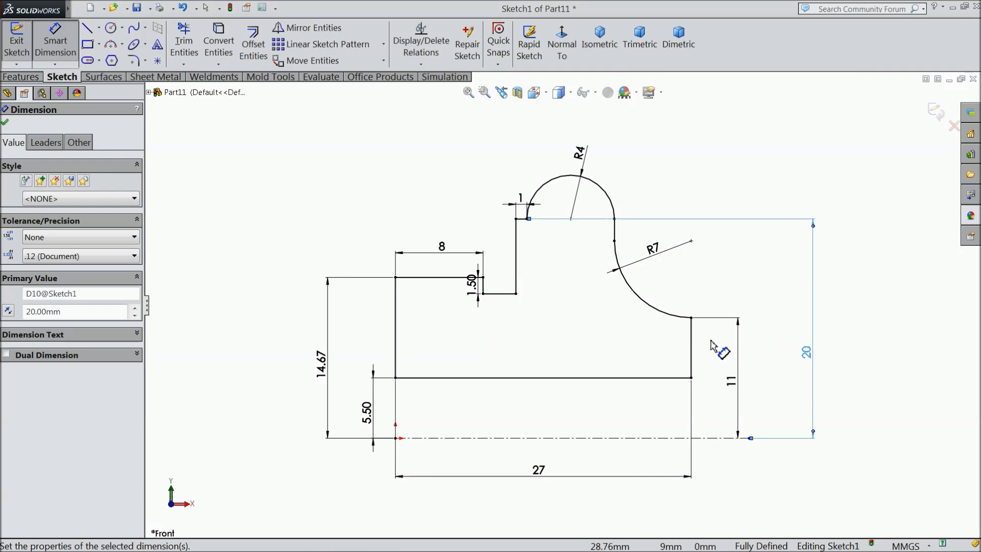
click(7, 125)
- Revolve the closed profile 360 degrees around the centerline as a solid boss
scroll(552, 350, up, 2)
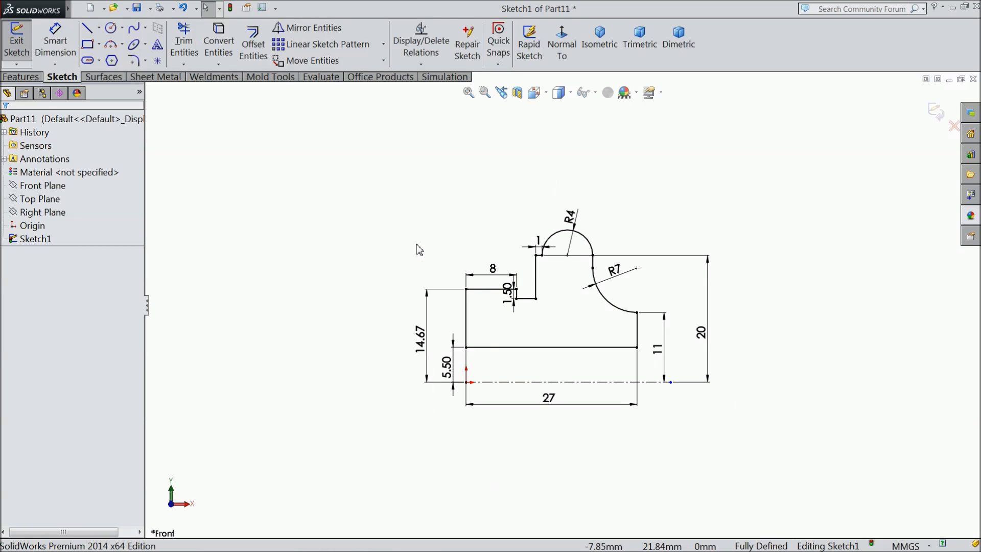
click(20, 76)
click(67, 45)
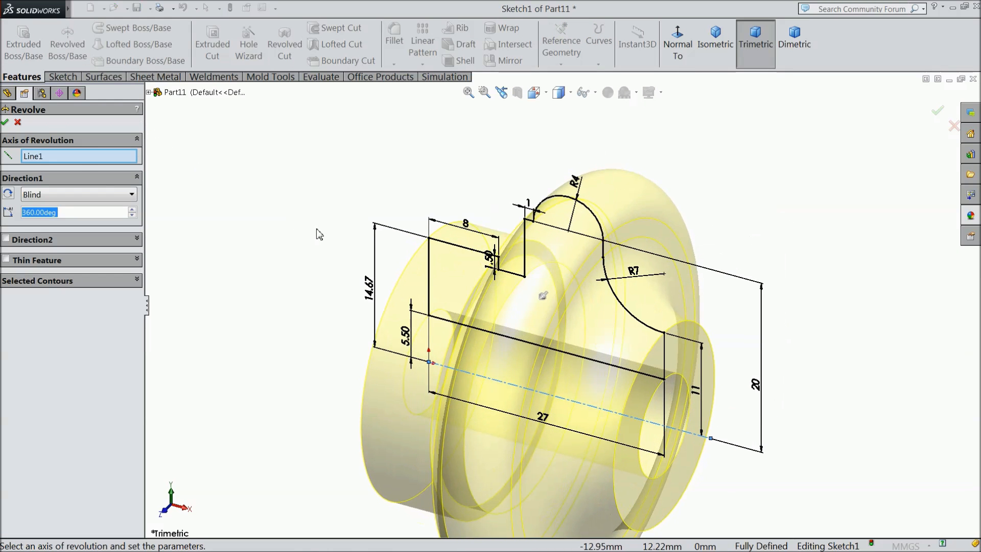
click(5, 122)
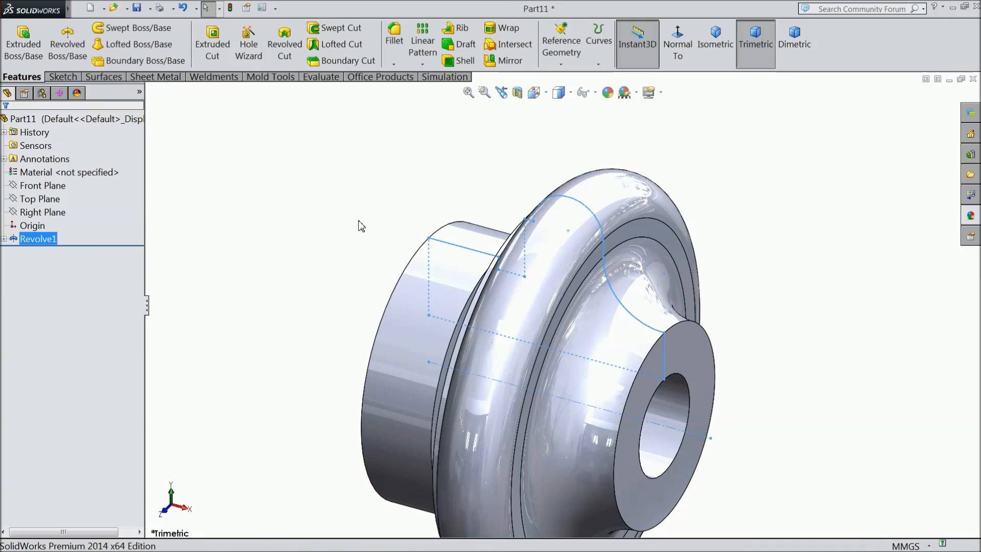
- Start a cosmetic thread using the ANSI Inch standard, Machine Threads type and size 1-1/8-12
mouse_move(361, 235)
middle_down()
mouse_move(400, 243)
mouse_move(363, 245)
middle_up()
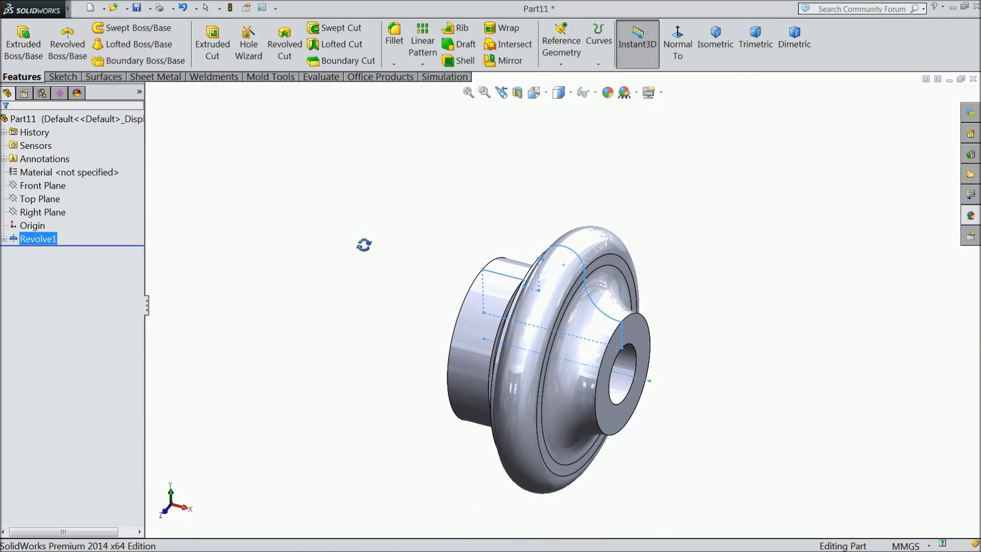
click(350, 224)
mouse_move(77, 11)
click(163, 10)
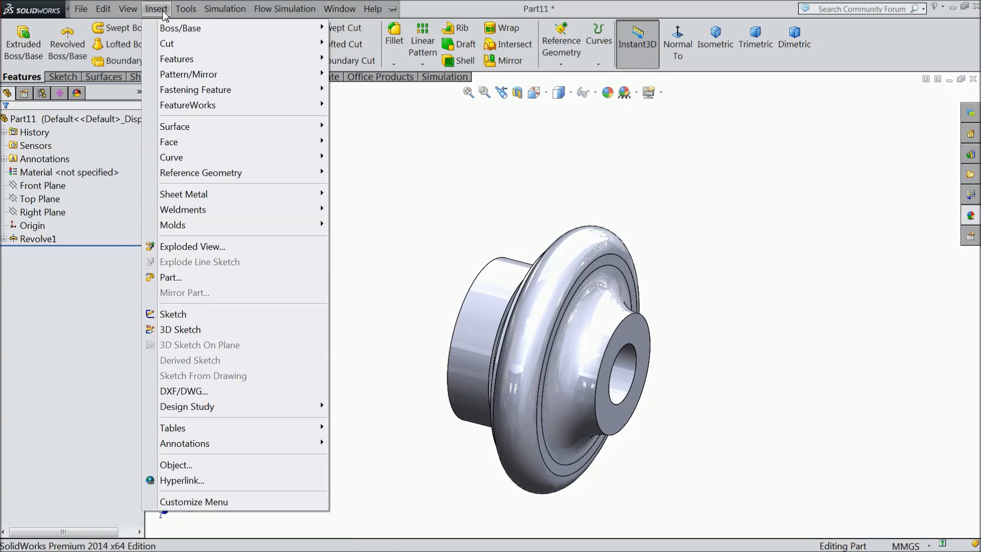
mouse_move(230, 443)
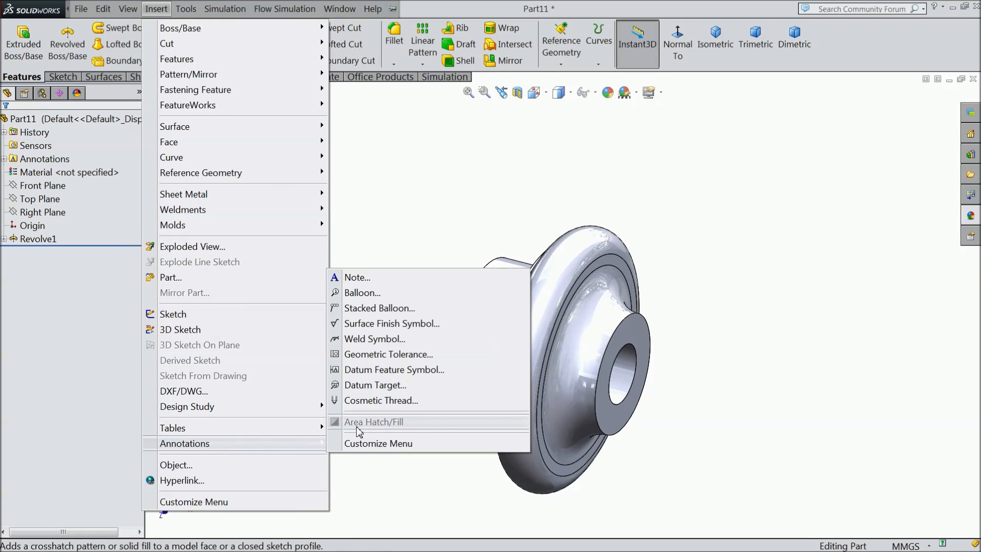
click(374, 401)
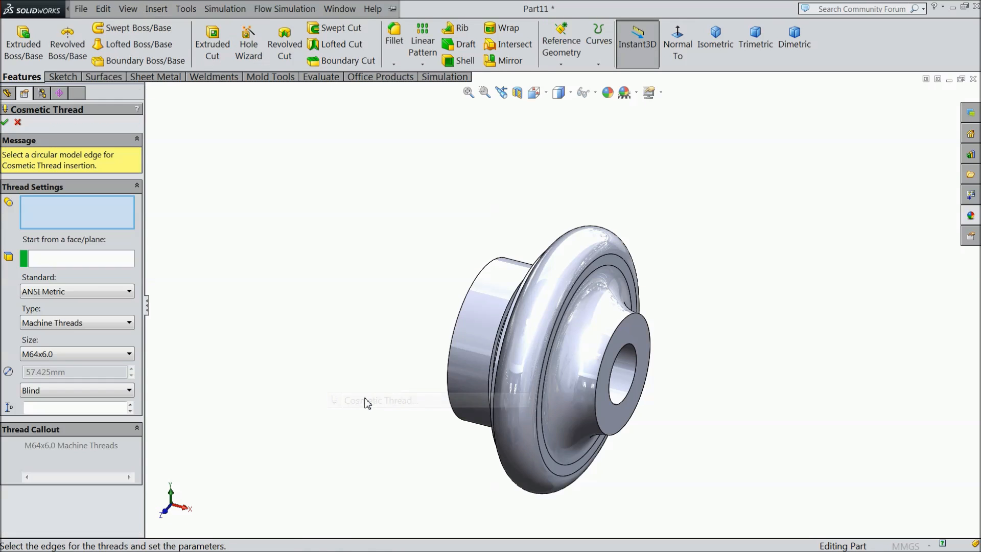
click(76, 293)
click(56, 316)
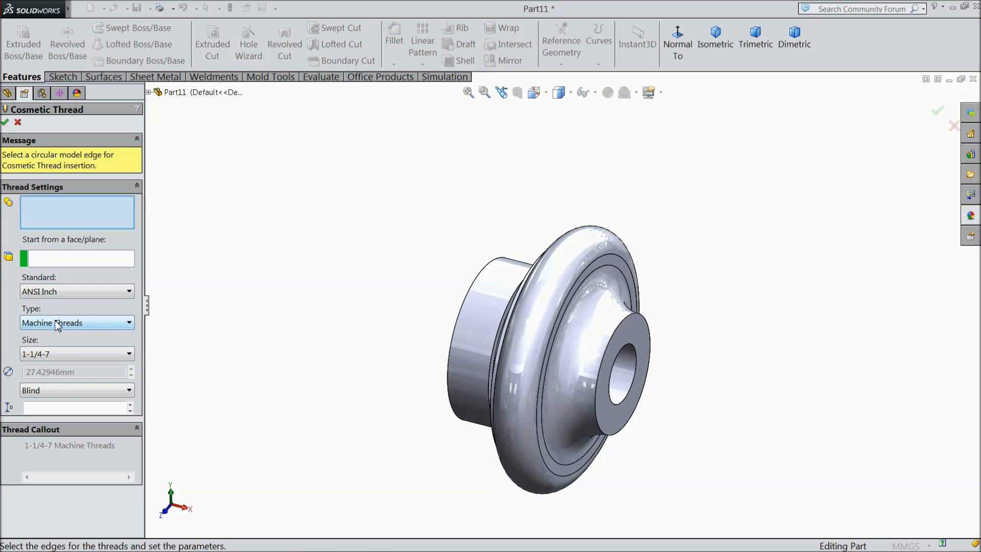
click(55, 357)
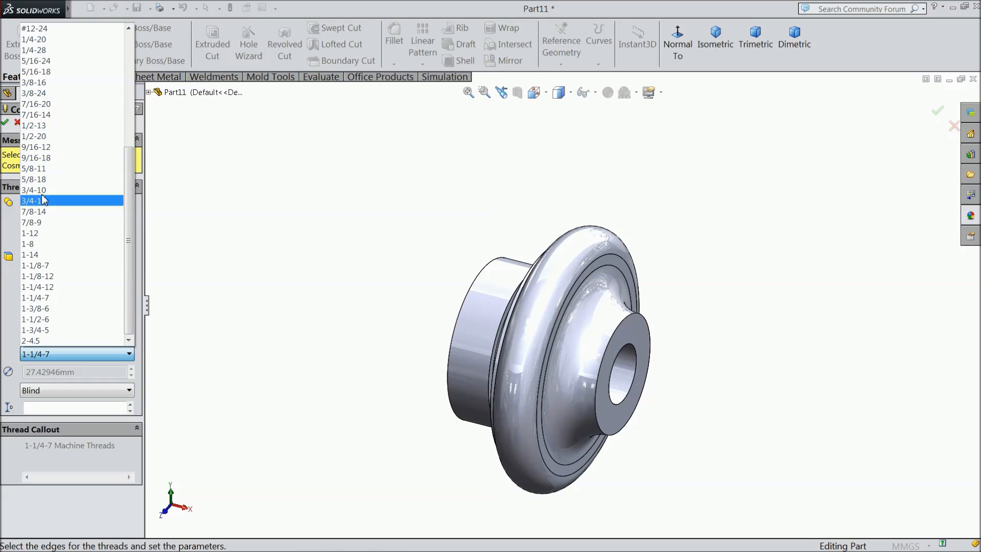
click(48, 276)
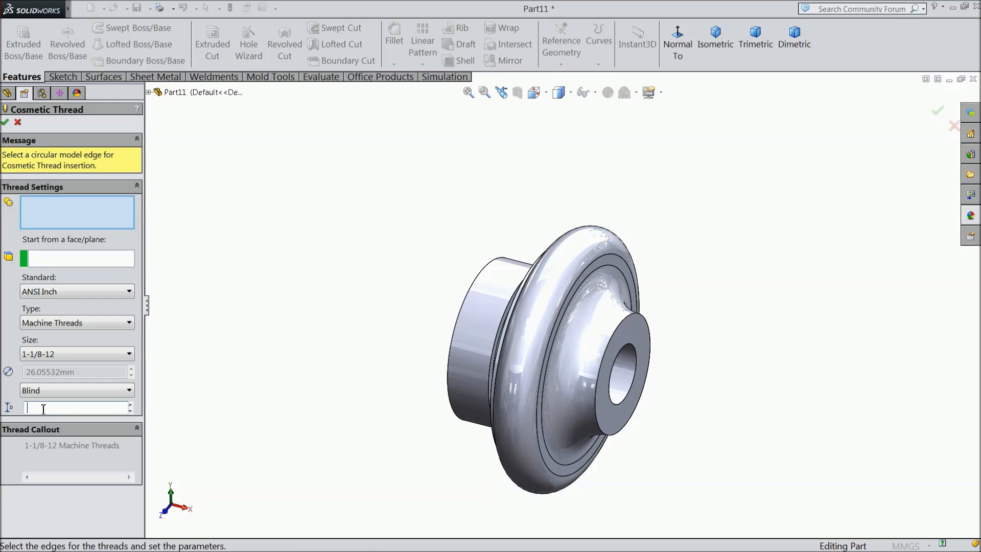
- Apply the cosmetic thread to the outer circular edge of the stepped hub's end face with a blind depth of 8 mm
middle_drag(174, 358, 219, 366)
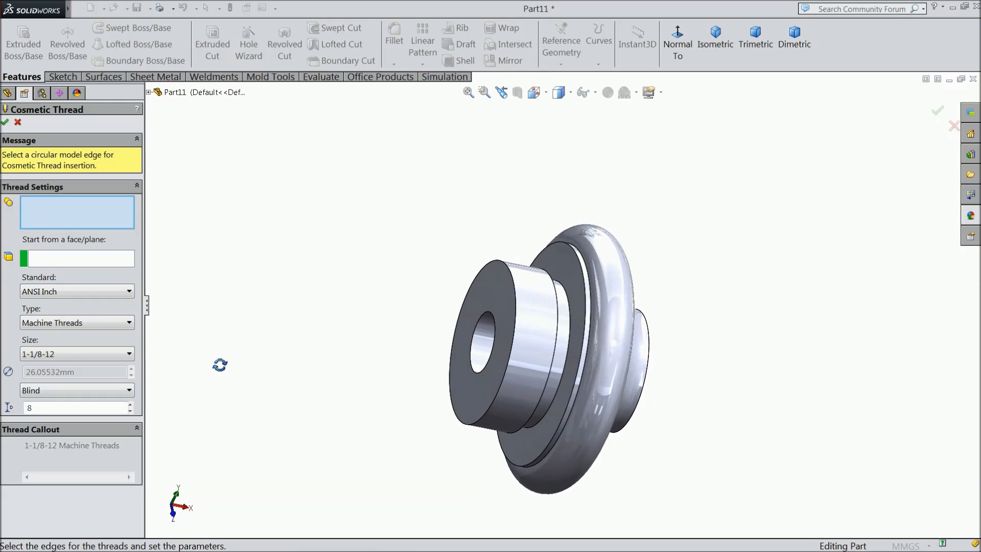
scroll(486, 345, down, 5)
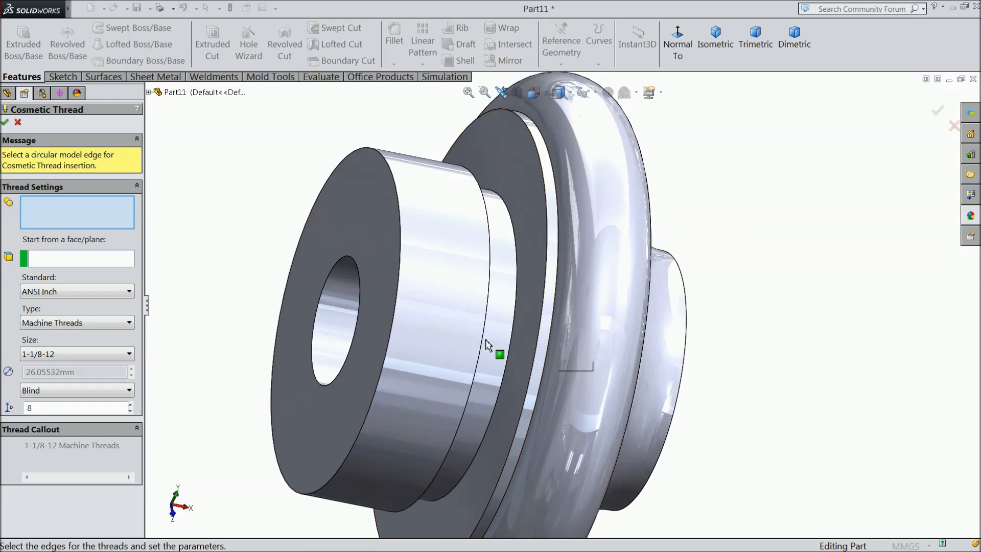
click(392, 330)
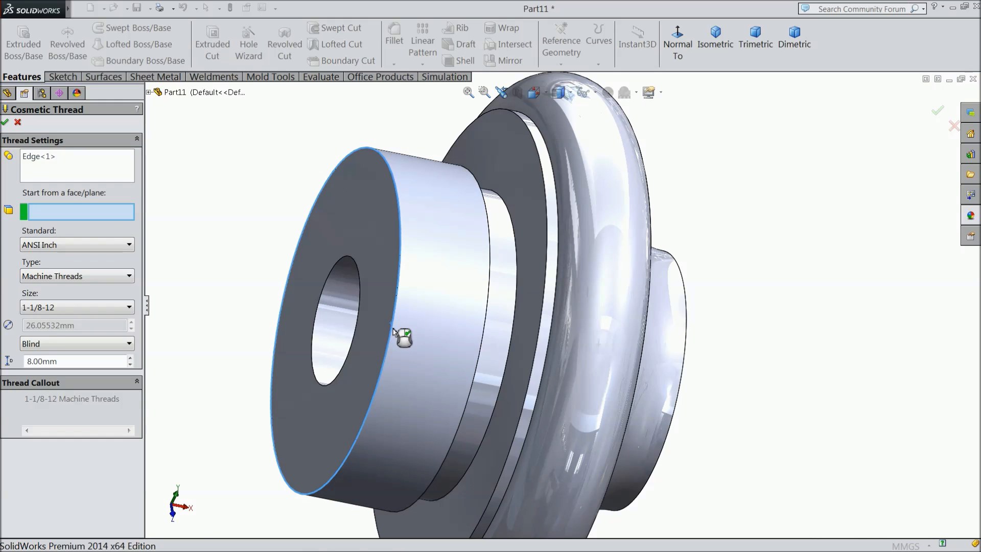
click(5, 123)
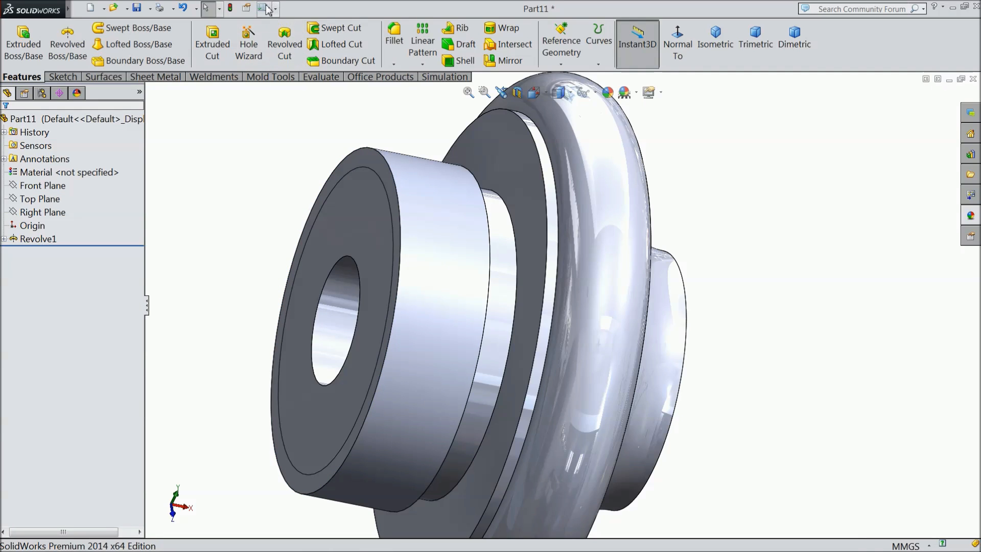
- Enable shaded cosmetic threads in the document's detailing display filter
click(265, 9)
click(613, 69)
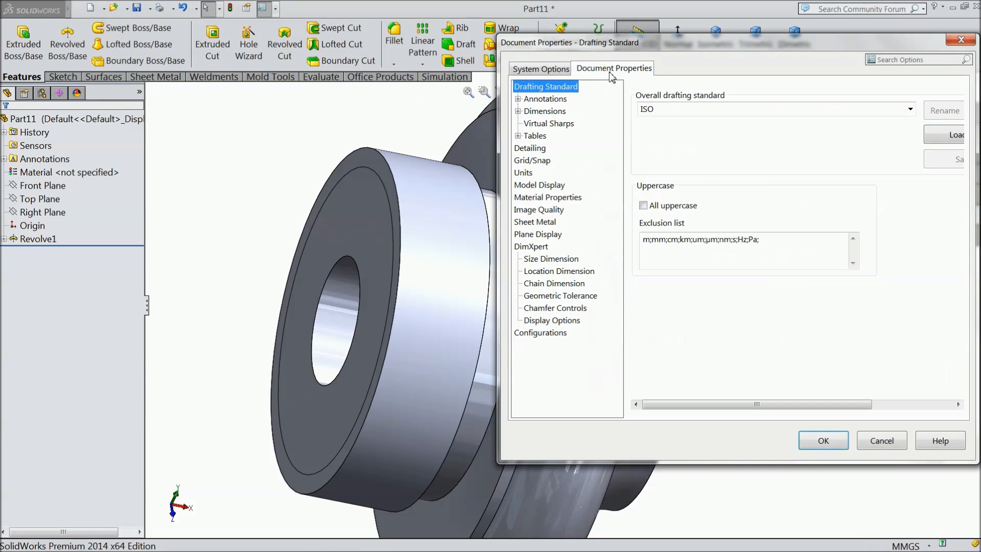
click(528, 149)
click(737, 111)
click(813, 444)
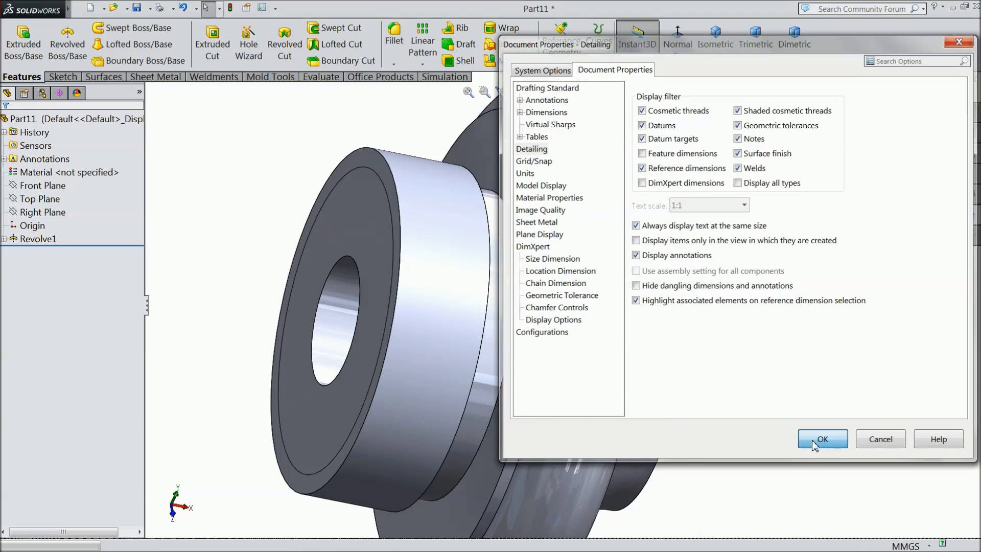
- Add an ANSI Metric Ø3.5 drill-size blind hole, 12 mm deep, on the concave curved face using a 3D sketch position
scroll(690, 388, down, 3)
middle_drag(690, 390, 624, 324)
middle_drag(340, 198, 322, 237)
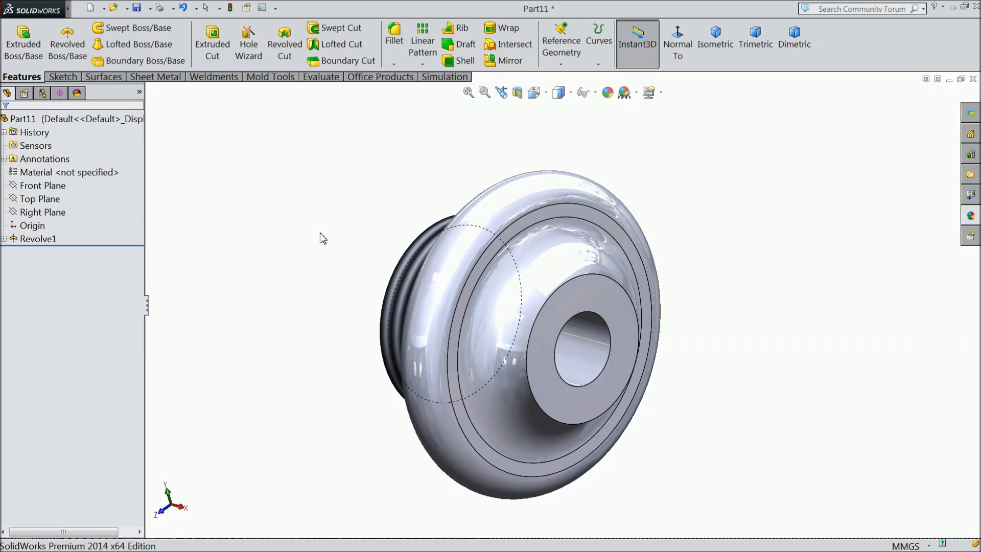
click(245, 61)
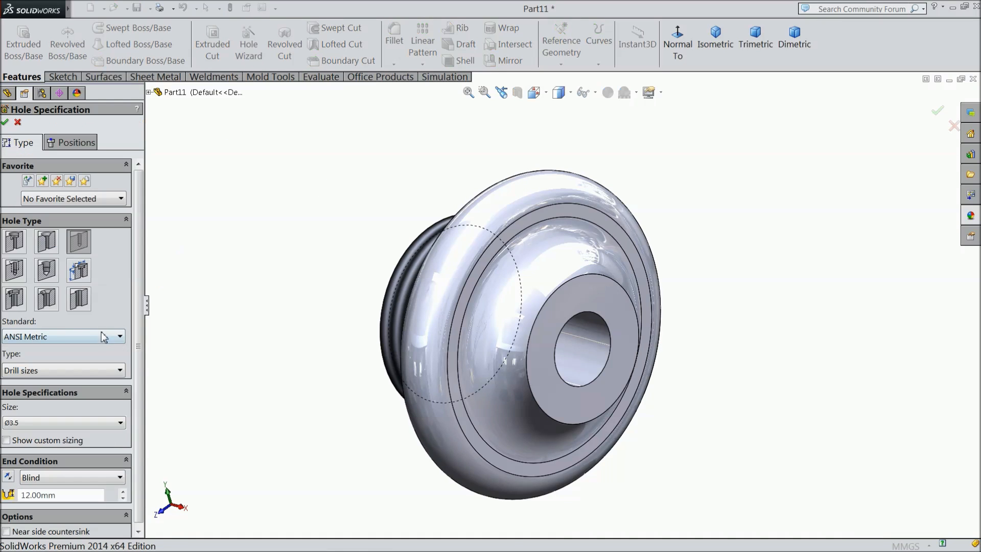
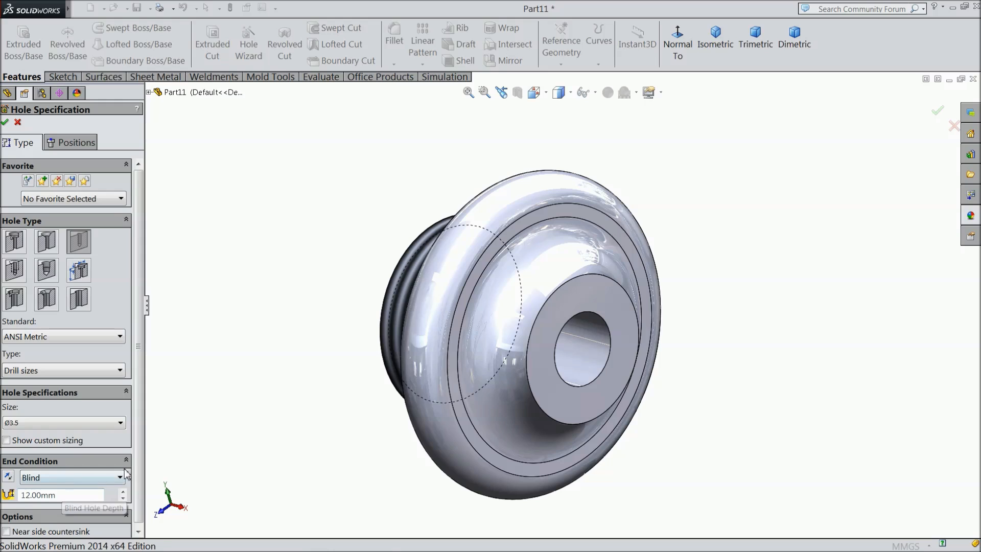
click(72, 147)
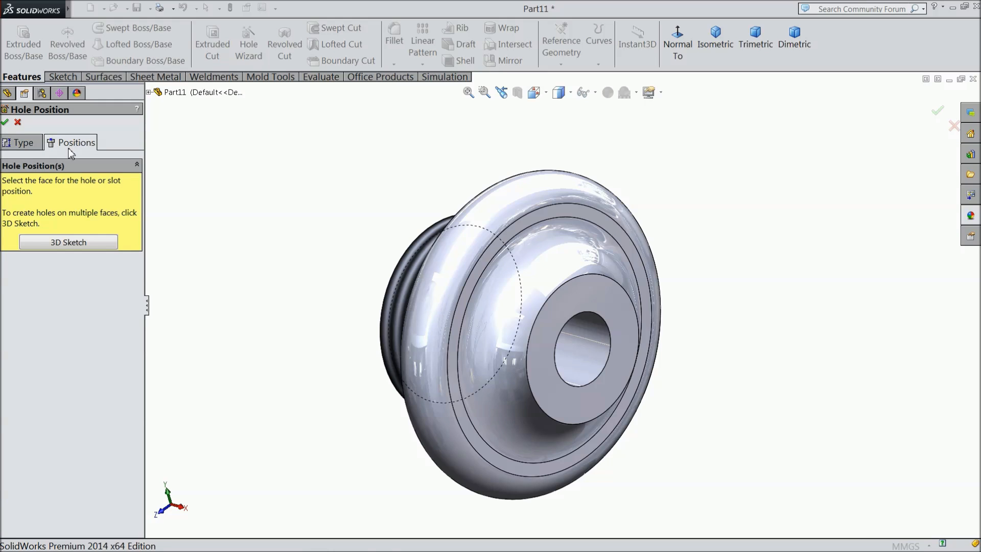
click(70, 244)
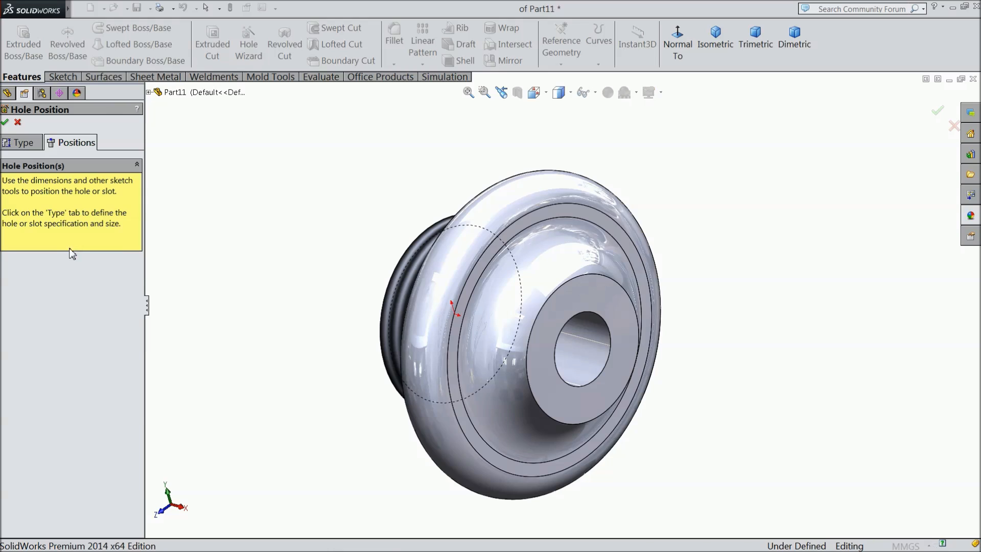
click(545, 258)
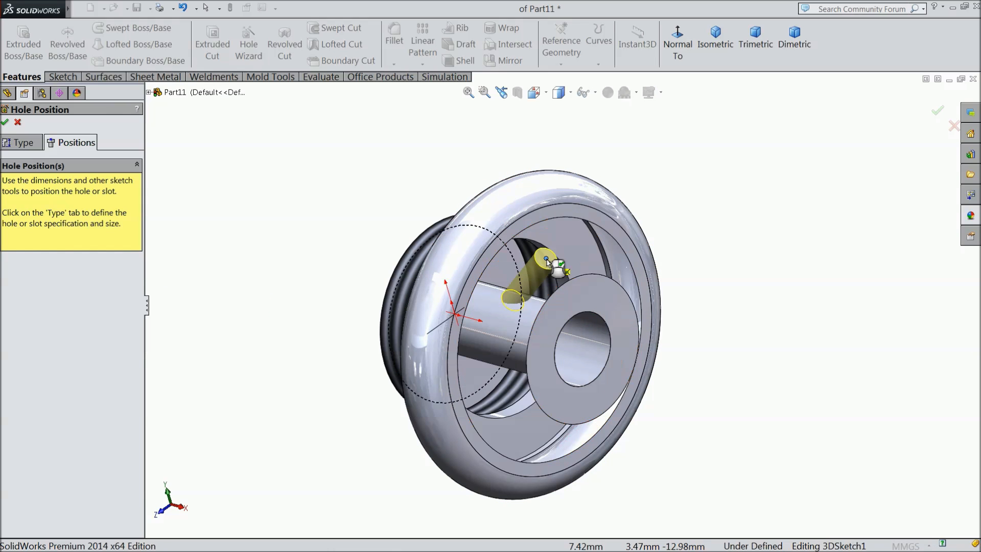
middle_drag(554, 258, 604, 210)
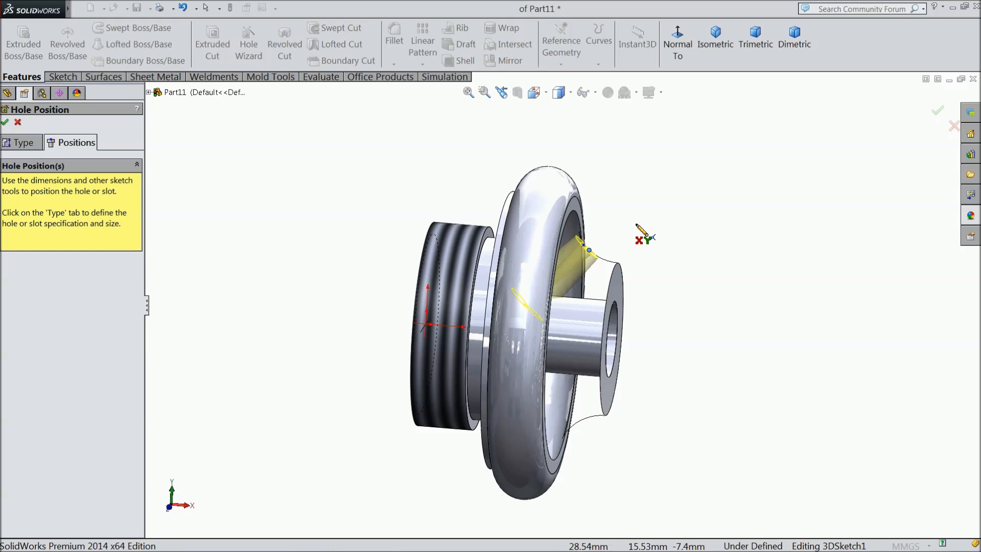
middle_drag(626, 197, 586, 238)
scroll(572, 256, down, 3)
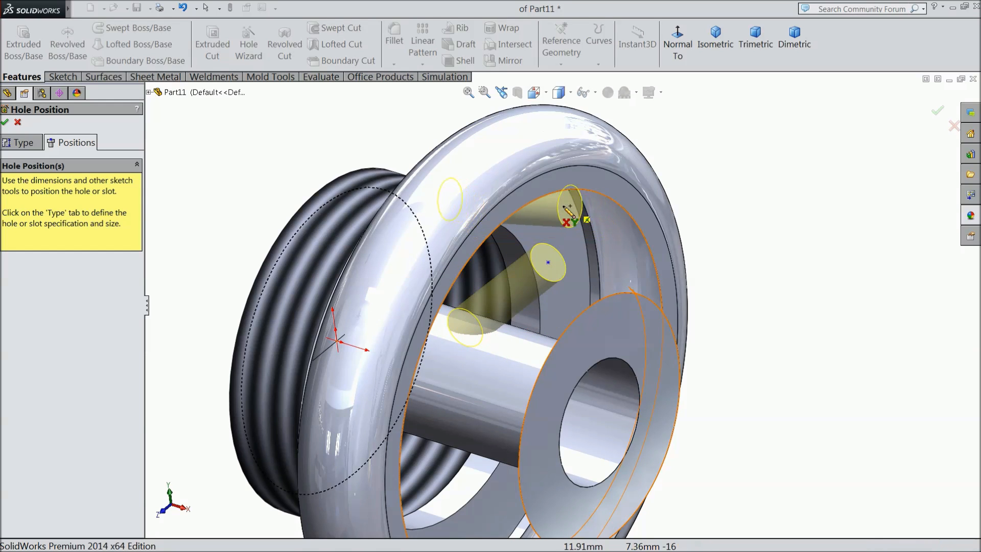
click(6, 125)
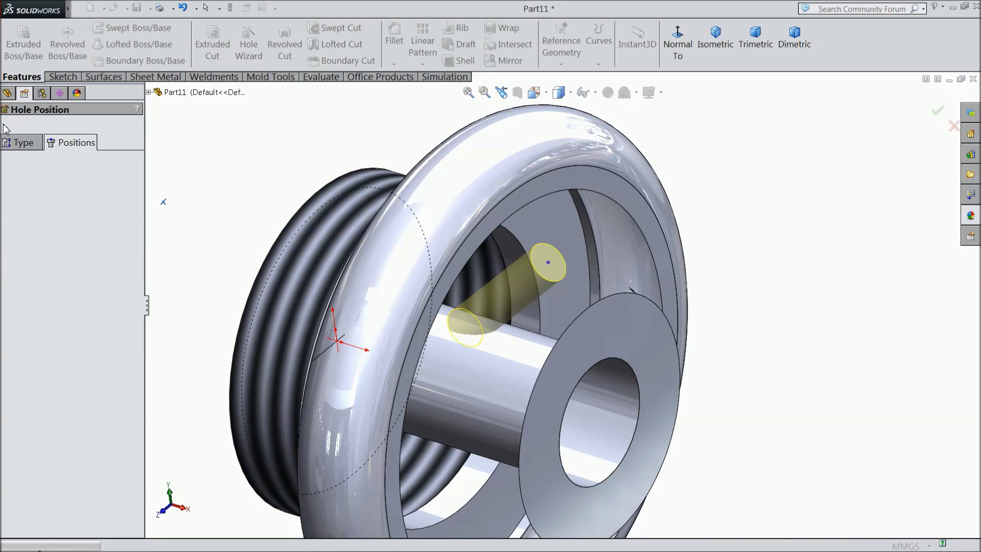
scroll(357, 267, up, 3)
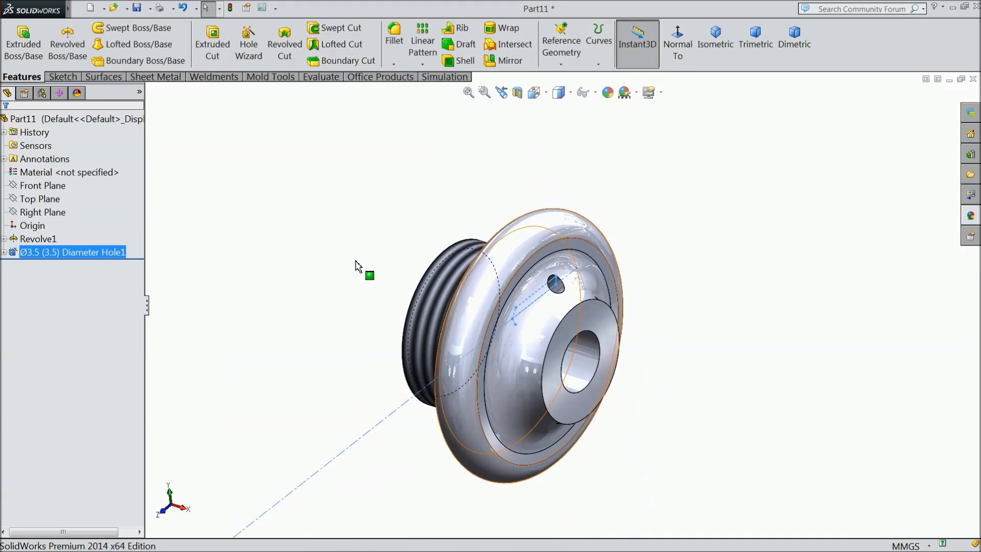
click(271, 265)
- Apply the satin finish brass appearance to the whole part
middle_drag(332, 299, 321, 434)
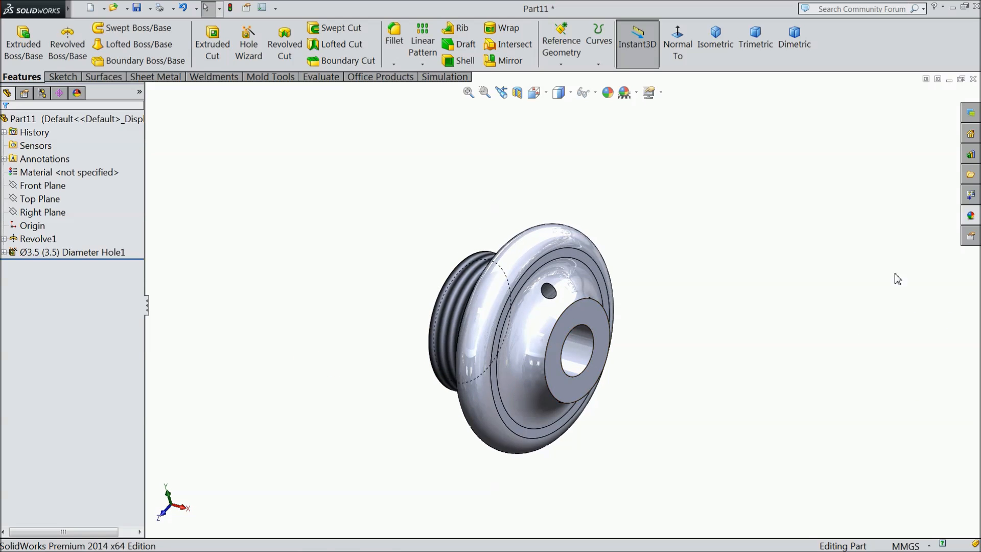
click(972, 216)
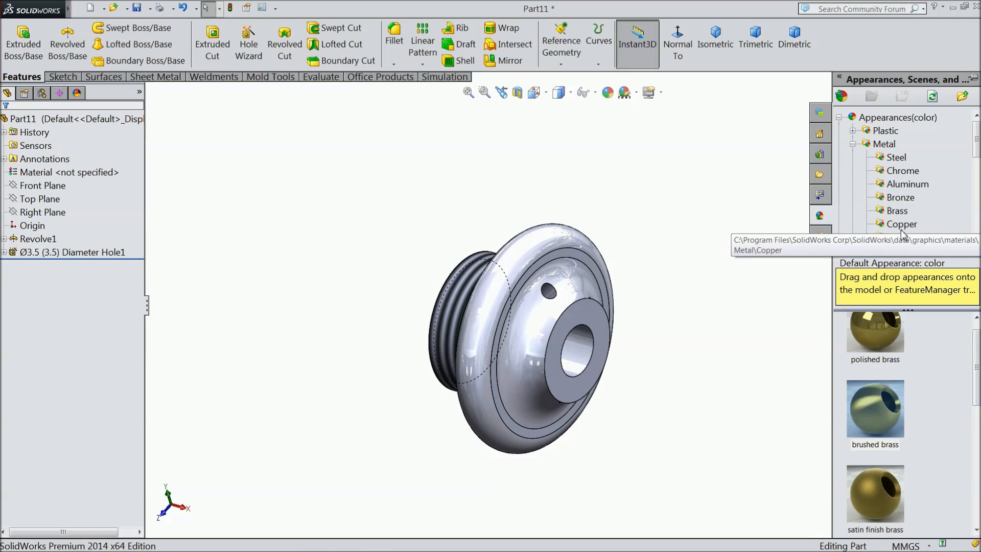
double_click(878, 501)
scroll(575, 321, down, 3)
middle_drag(631, 375, 661, 364)
scroll(664, 387, up, 2)
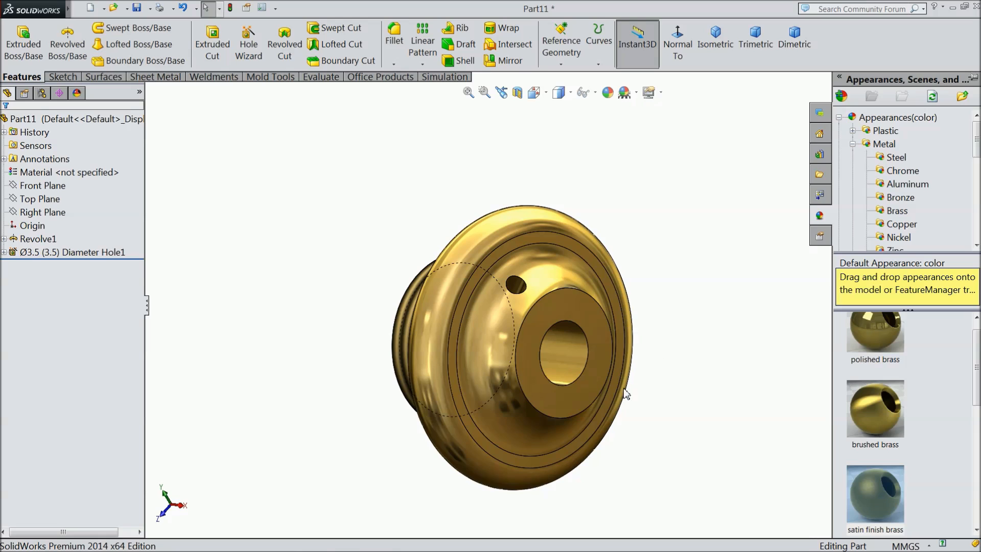
scroll(625, 393, down, 2)
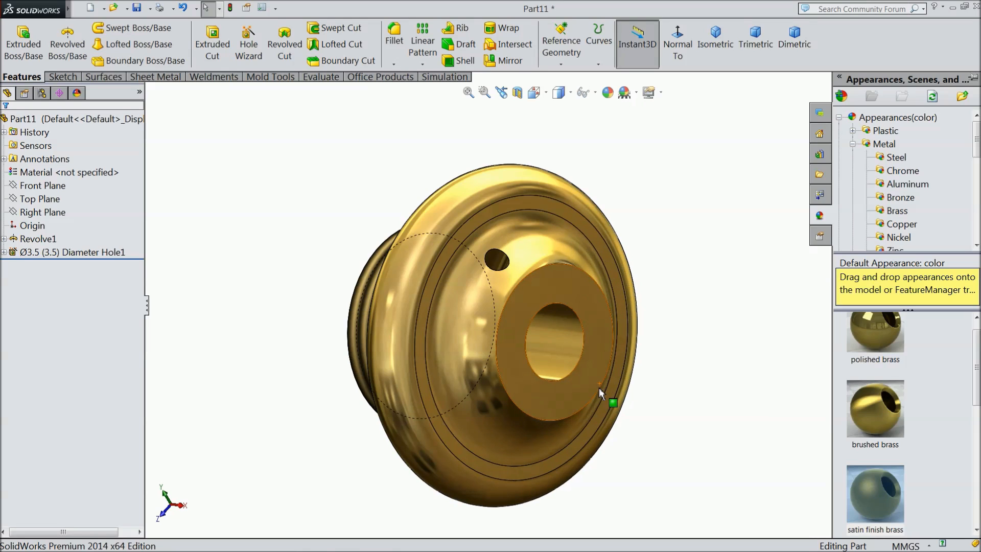
- Save the part in the Tailstock folder with a file name beginning "10.tailstock bu"
click(137, 9)
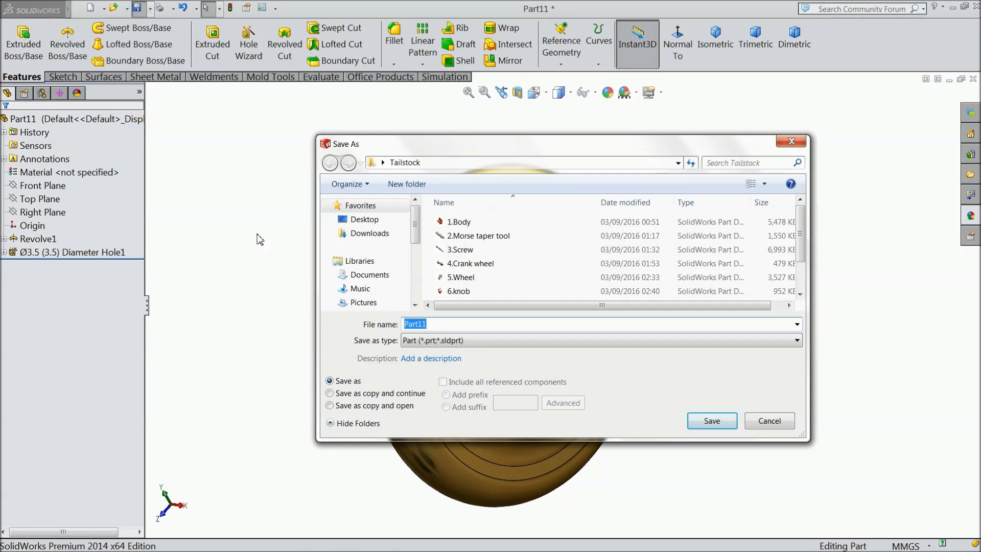
drag(800, 251, 802, 295)
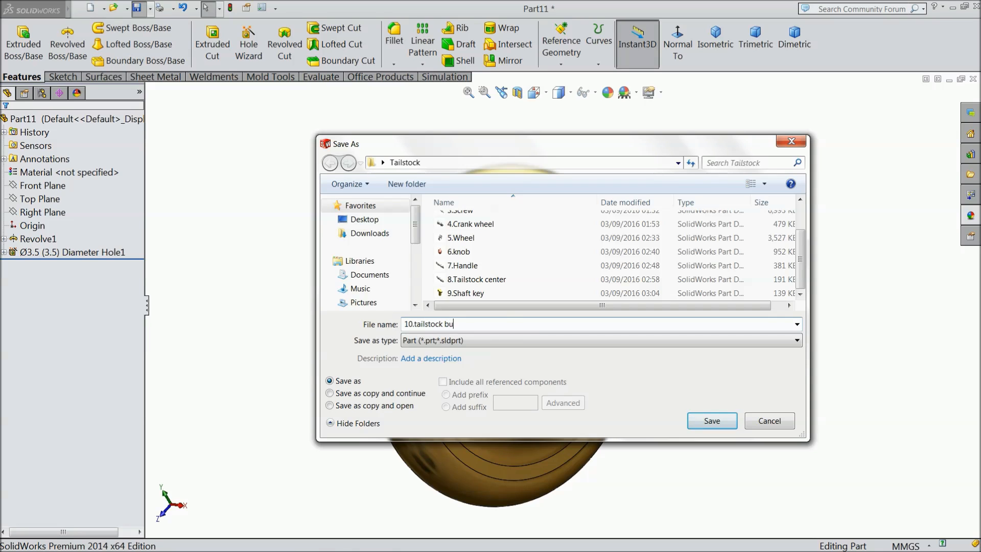
click(711, 421)
middle_drag(666, 400, 645, 383)
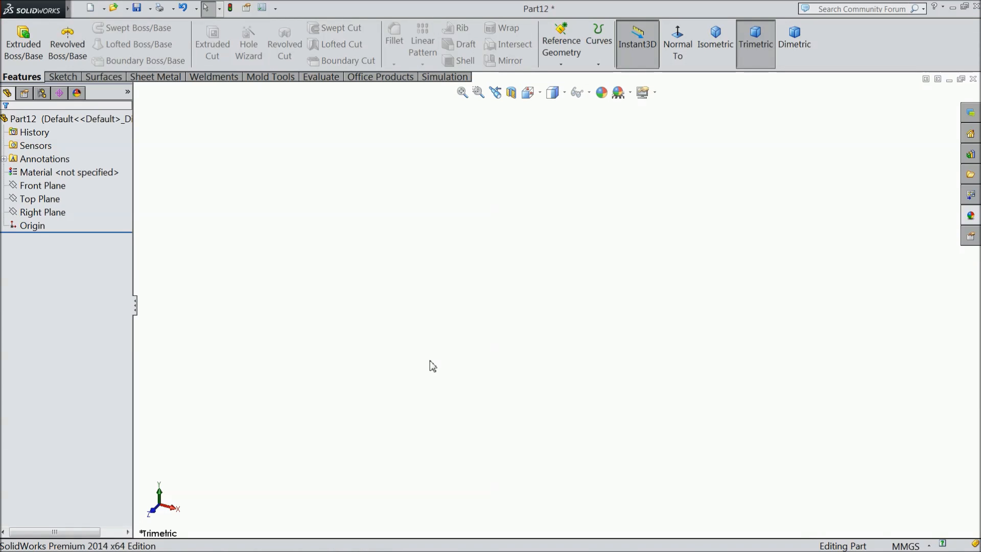
- On the new part's Front Plane, sketch a horizontal construction line about 95 mm long starting at the origin
click(51, 189)
click(63, 176)
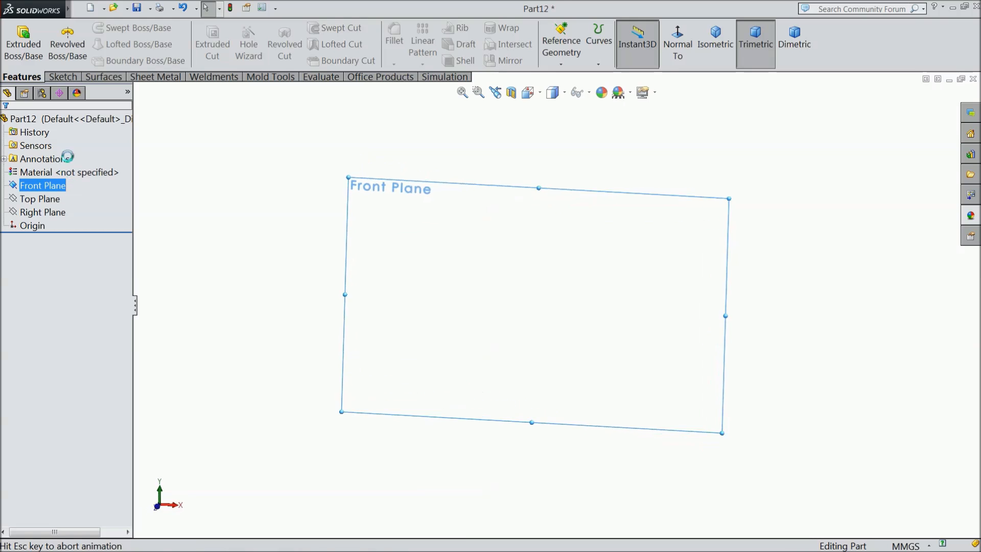
click(63, 77)
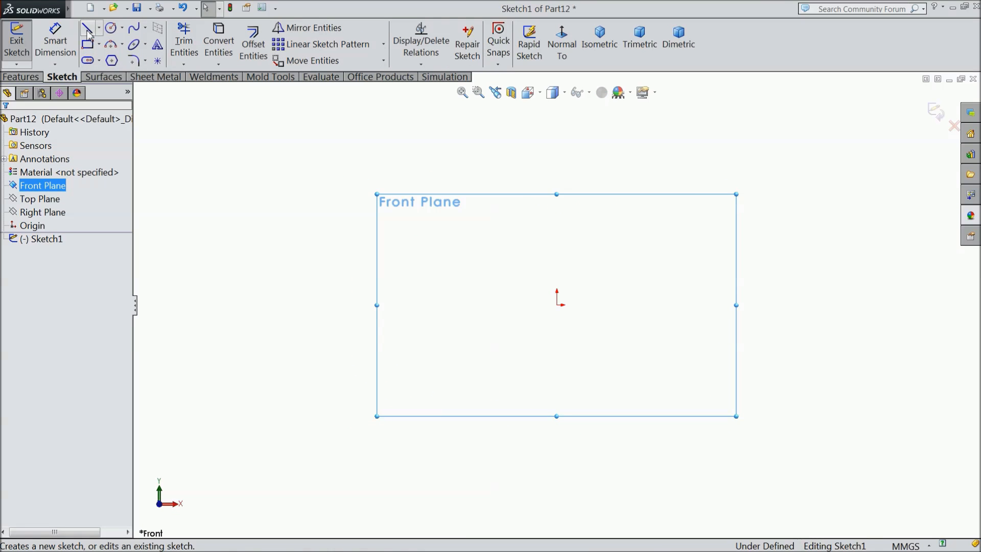
click(87, 29)
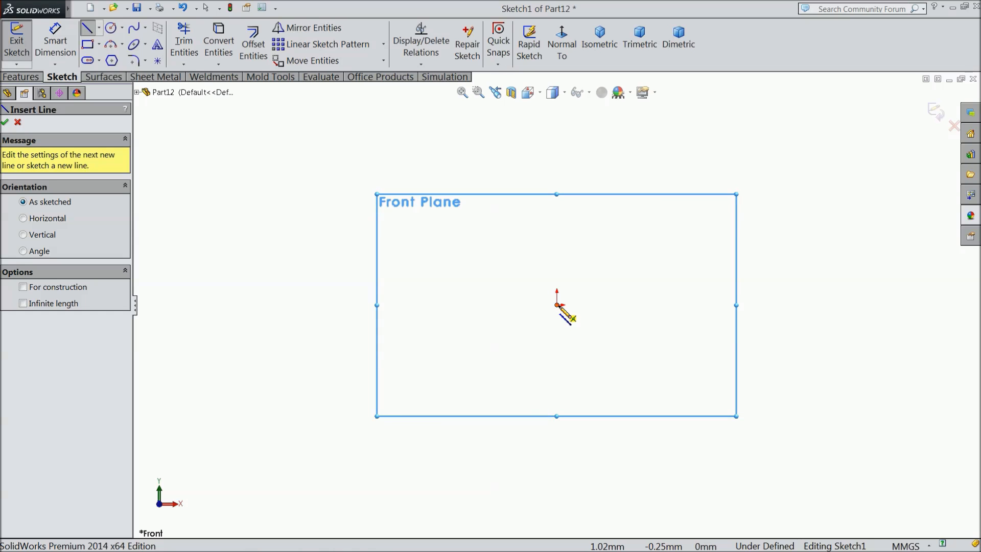
drag(557, 305, 747, 305)
right_click(751, 302)
click(793, 92)
scroll(748, 249, down, 3)
click(565, 358)
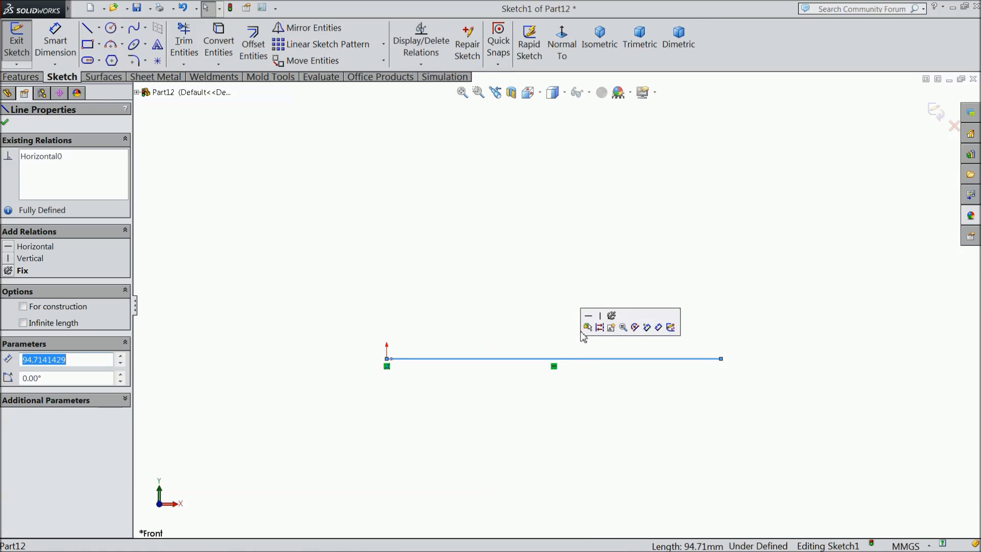
click(600, 327)
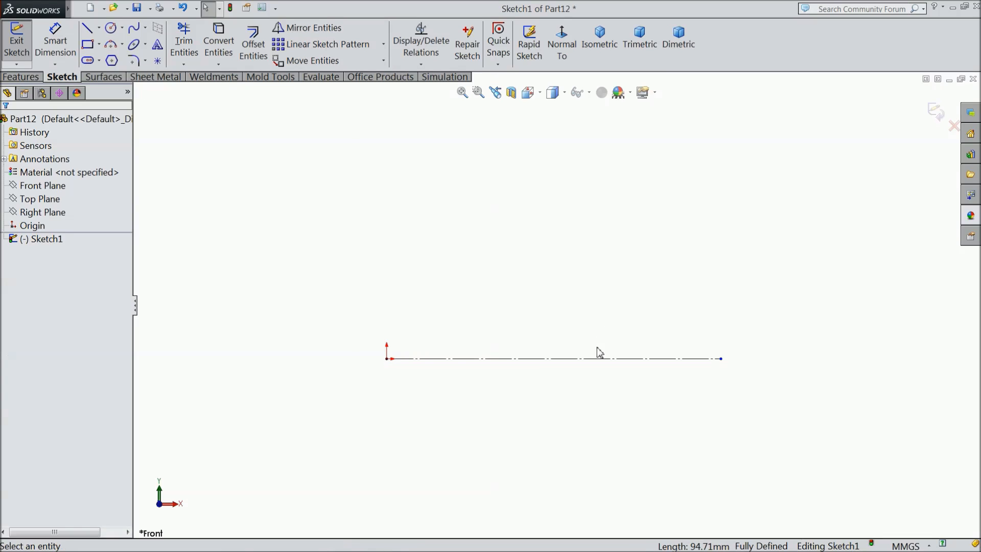
- Sketch a closed eight-line bent wall profile about 66 mm long above the centerline, with vertical, sloped and horizontal sections starting directly above the origin
click(88, 27)
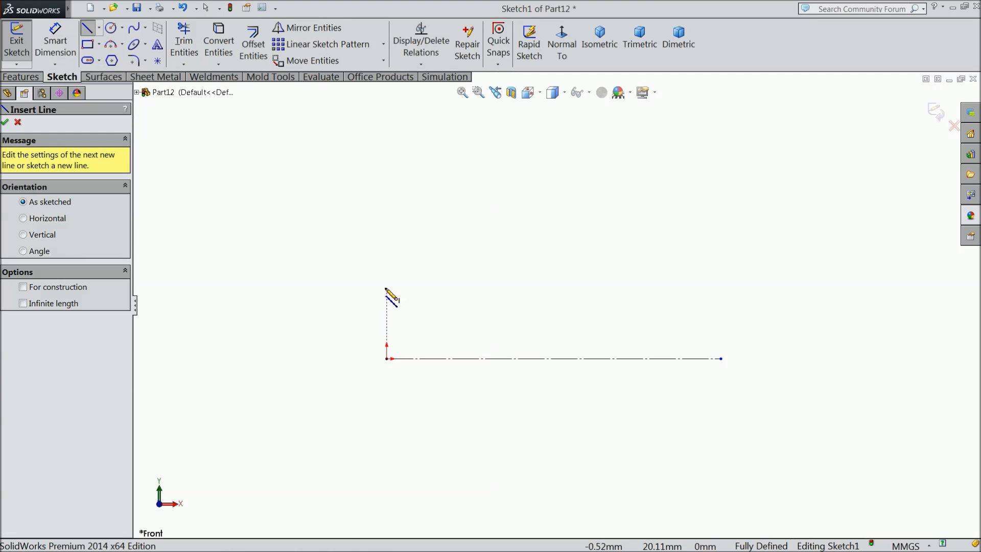
drag(386, 290, 394, 206)
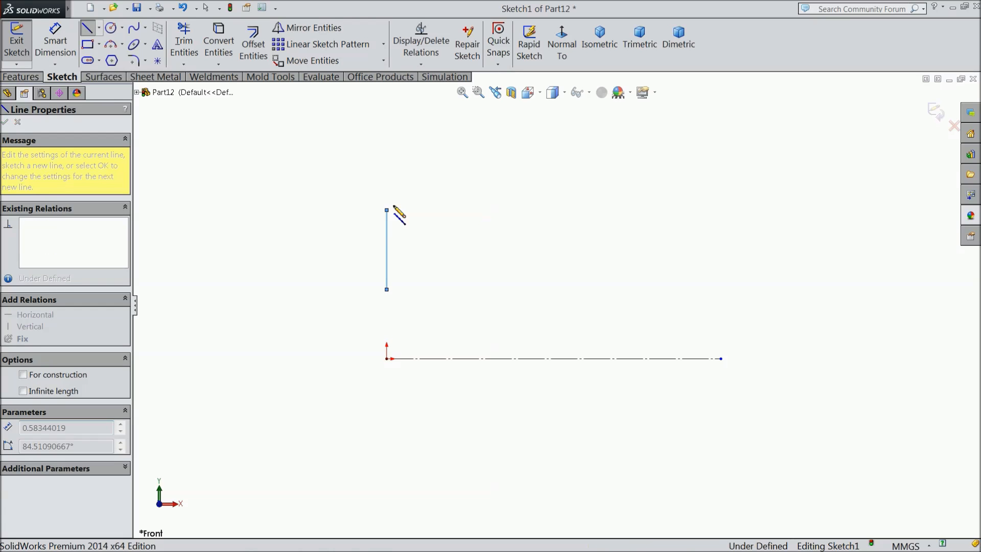
click(449, 133)
click(619, 133)
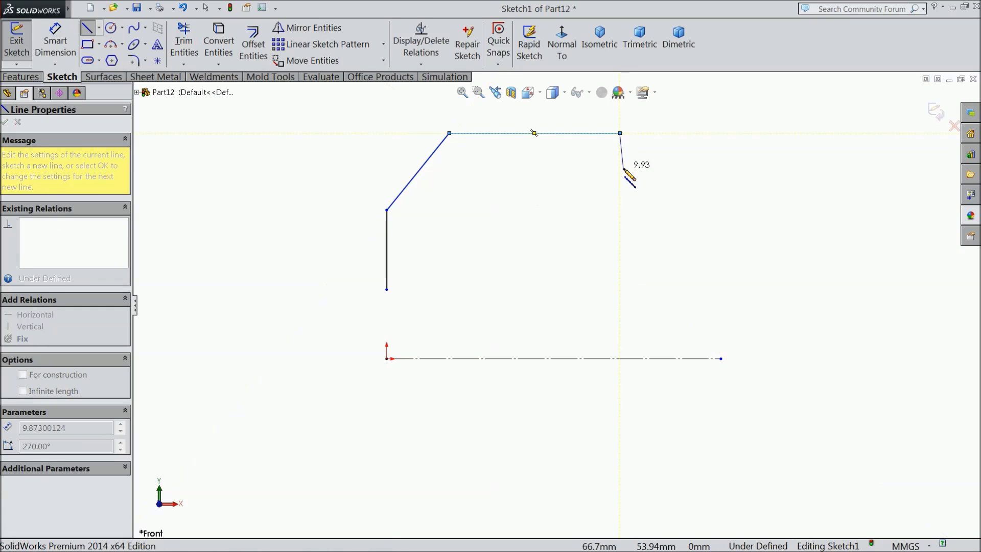
click(620, 171)
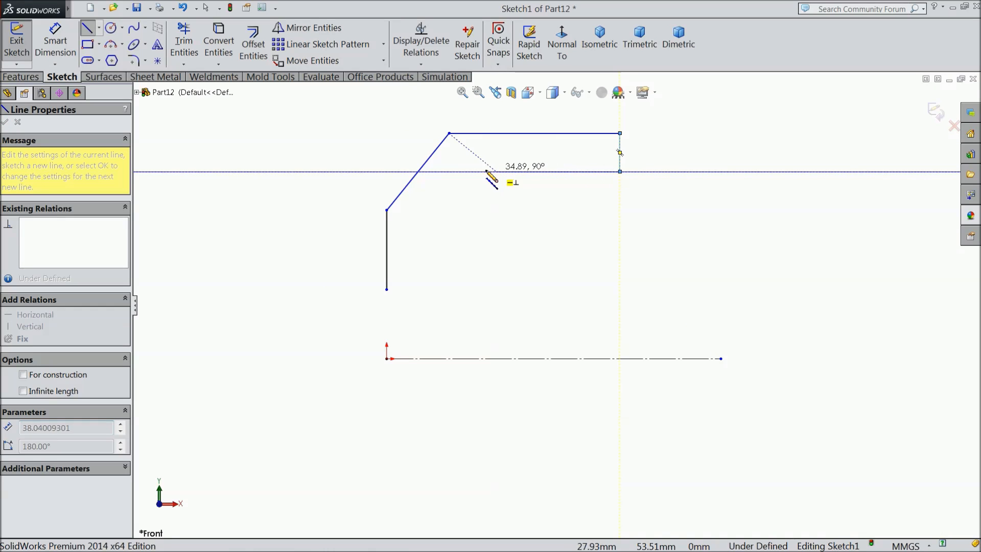
click(449, 172)
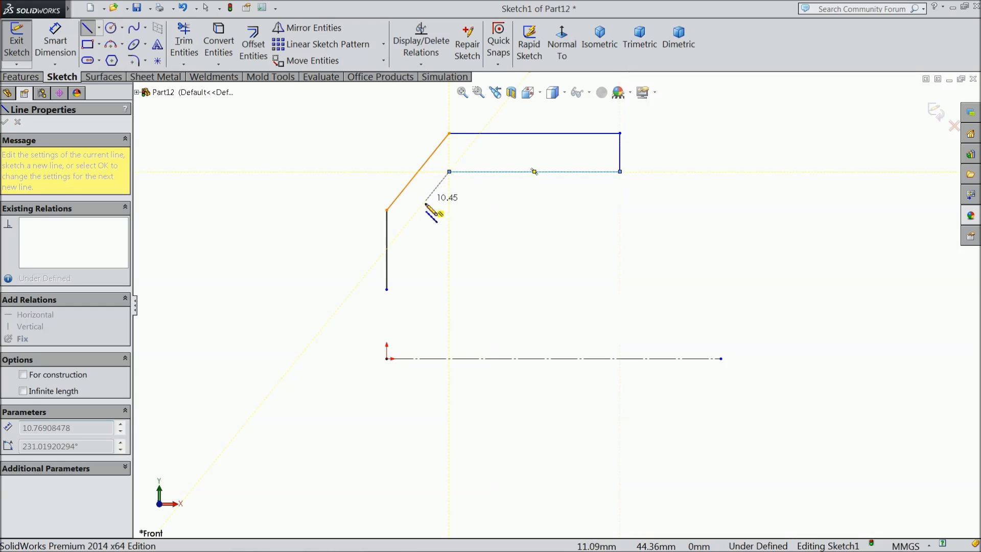
click(402, 230)
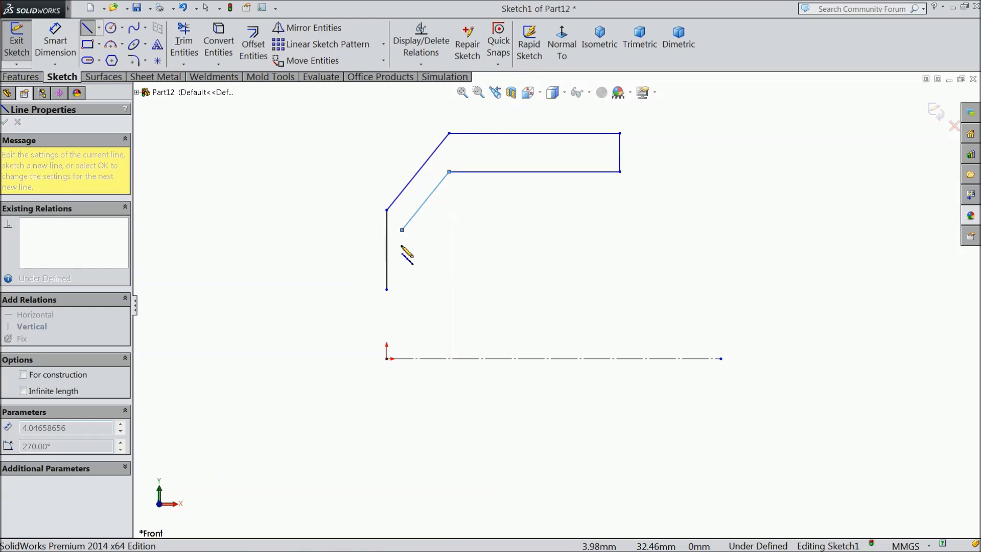
click(402, 289)
click(386, 289)
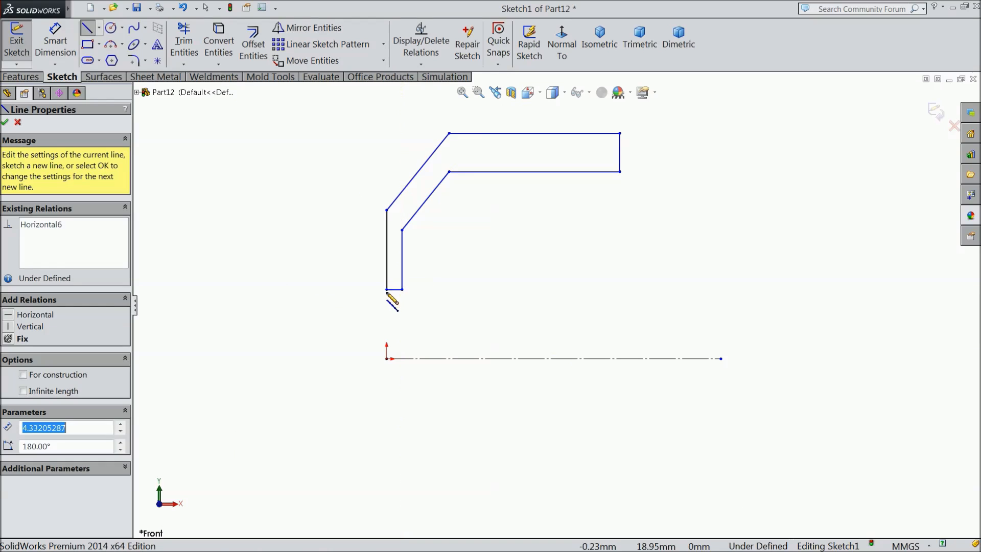
right_click(310, 244)
click(344, 149)
- Dimension the profile's overall length between its two outer vertical end lines as 37 mm
scroll(470, 166, up, 1)
scroll(471, 177, down, 2)
click(55, 41)
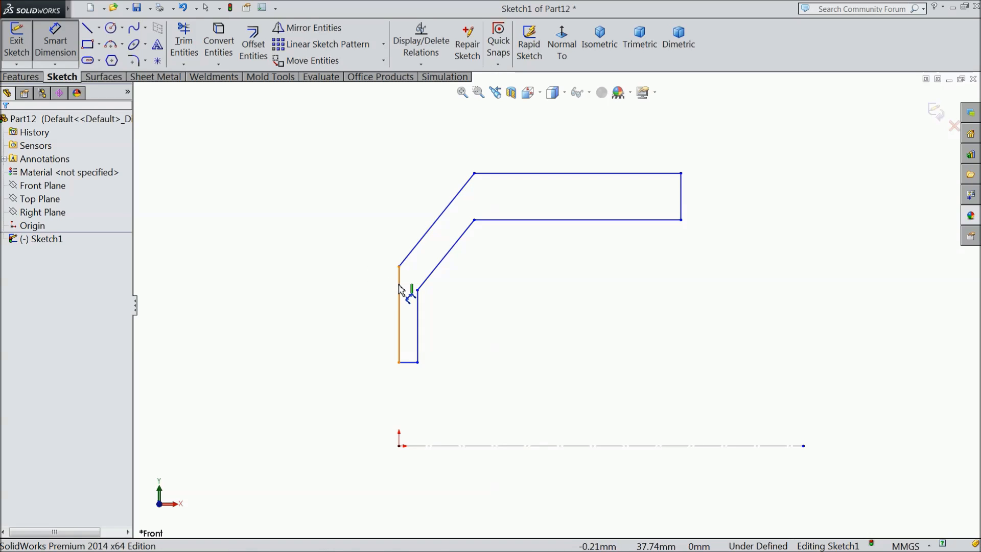
click(398, 301)
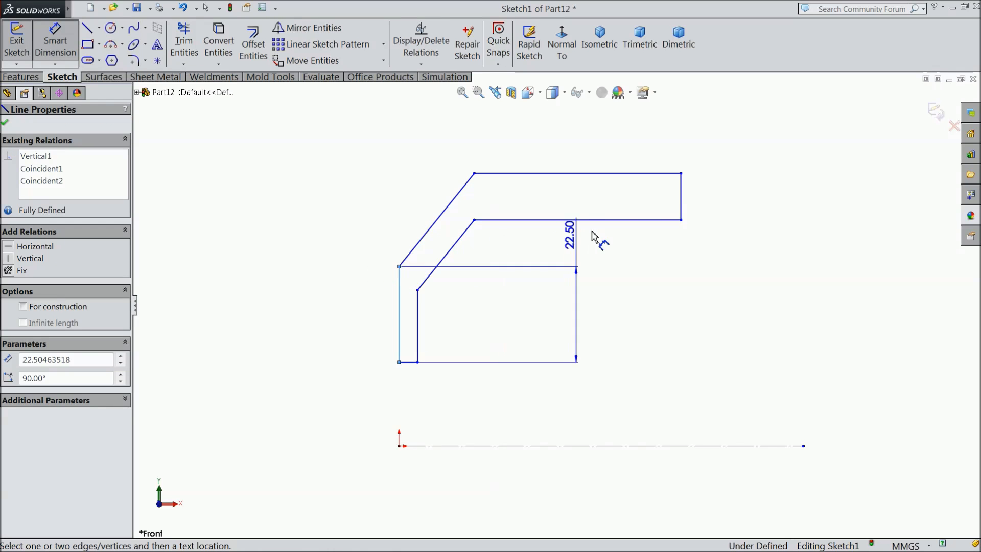
click(681, 213)
click(538, 131)
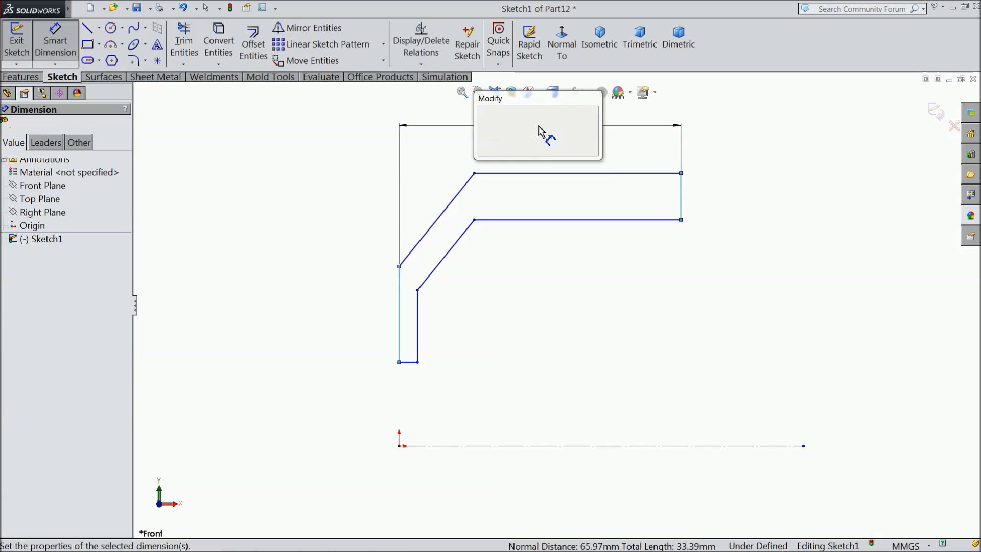
text(37)
click(483, 114)
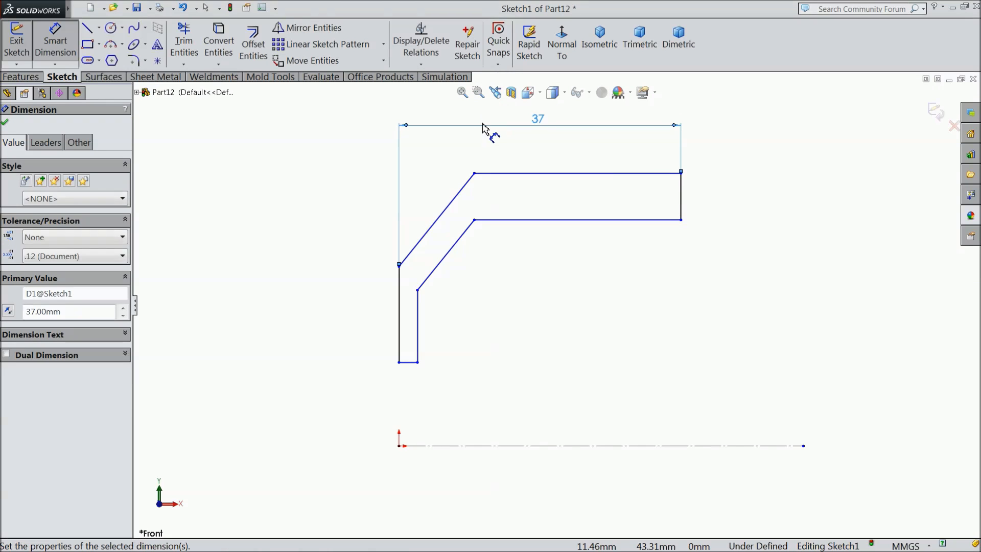
- Dimension the distance from the centerline to the profile's short bottom edge as 13.5 mm
click(408, 362)
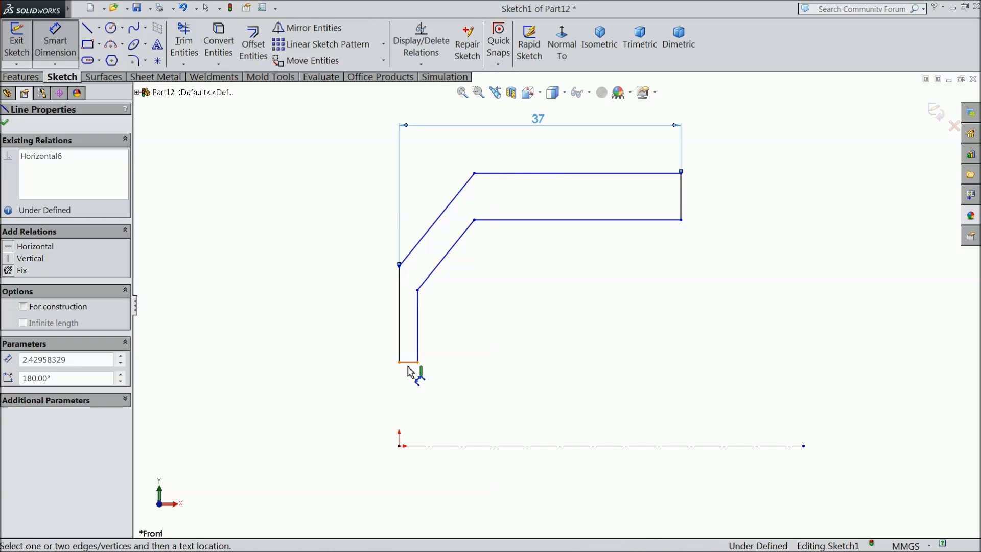
click(415, 446)
click(388, 408)
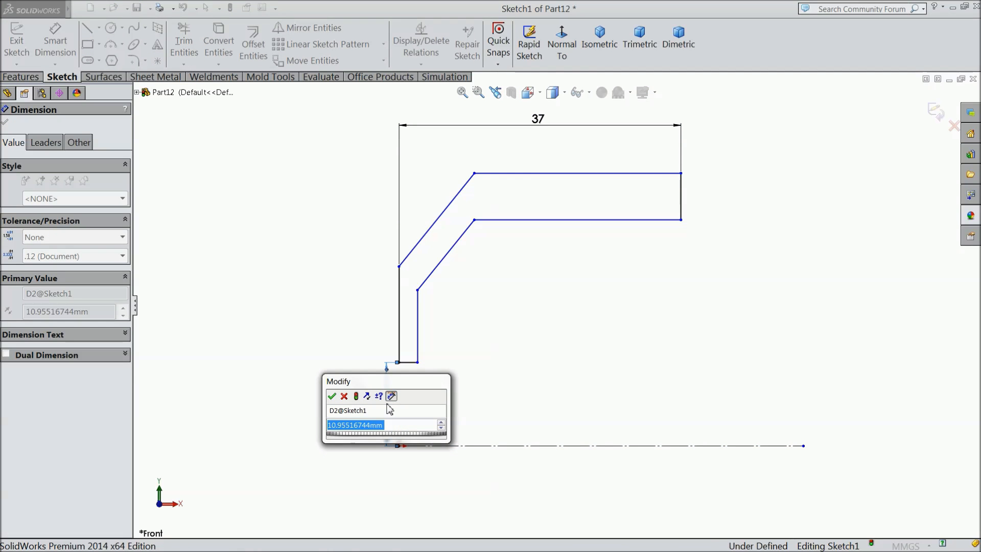
text(13.5)
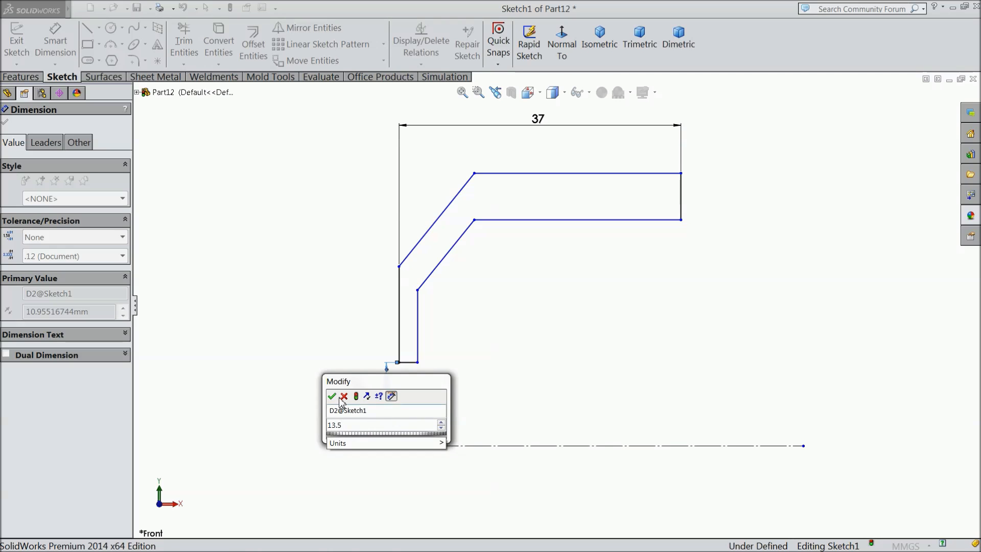
key(Return)
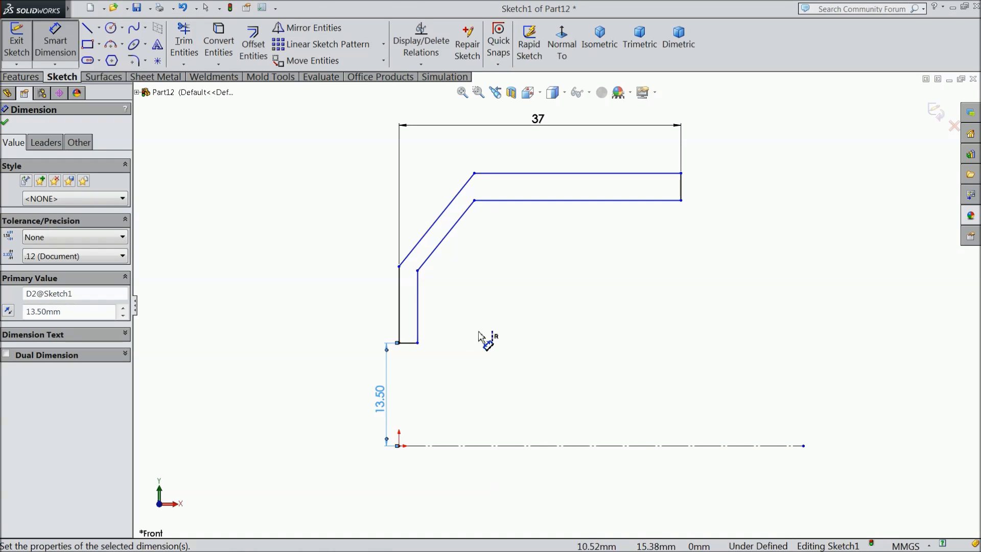
- Set the distance from the centerline to the profile's upper horizontal line to 24.5 mm
click(676, 174)
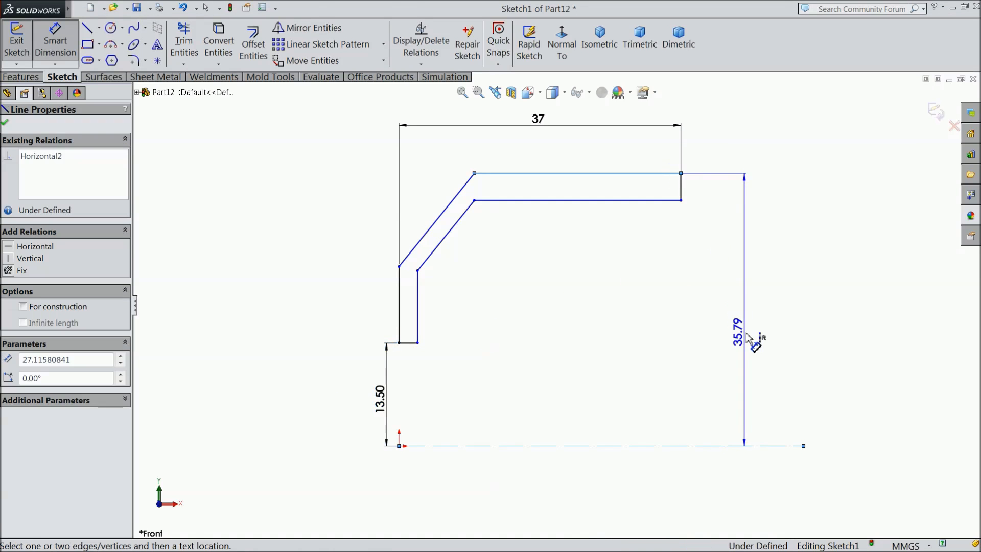
click(791, 331)
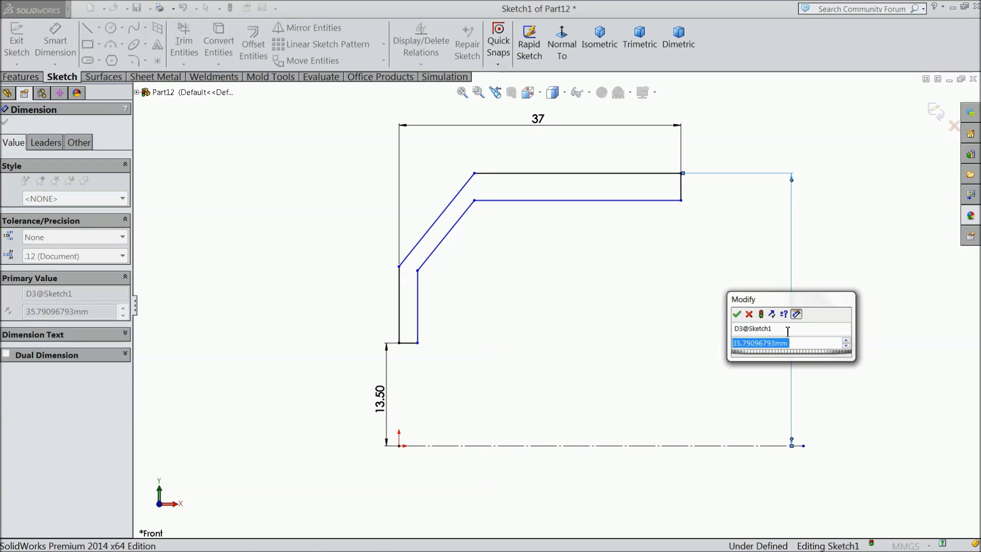
text(24.5)
click(736, 314)
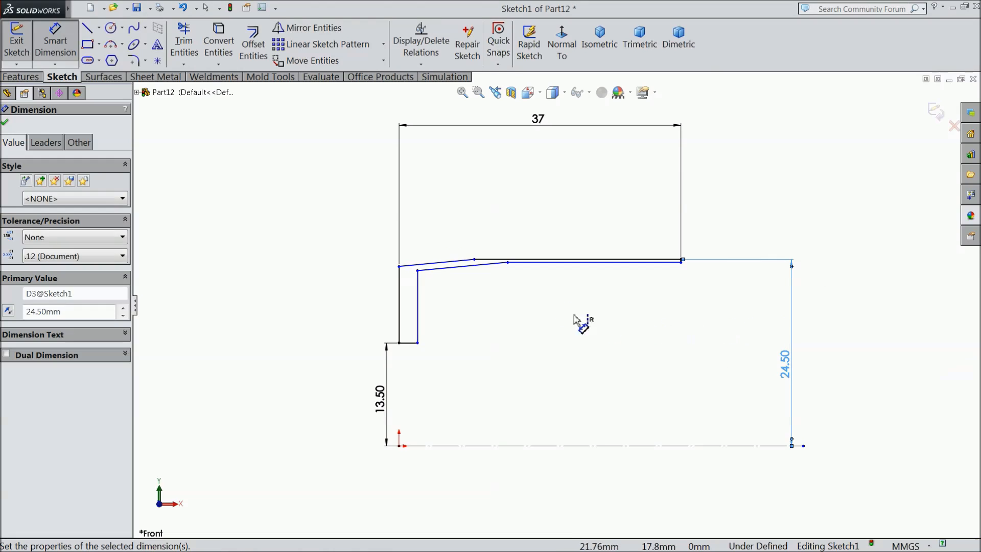
- Dimension the distance from the centerline to the profile's inner horizontal line as 19.5 mm
scroll(549, 305, down, 2)
scroll(729, 278, down, 2)
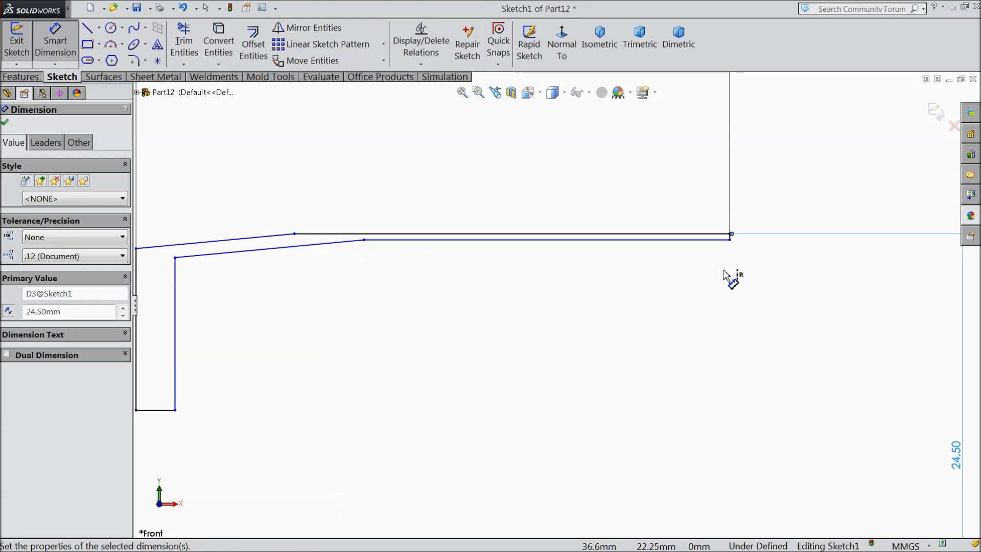
scroll(668, 390, up, 2)
scroll(628, 396, down, 2)
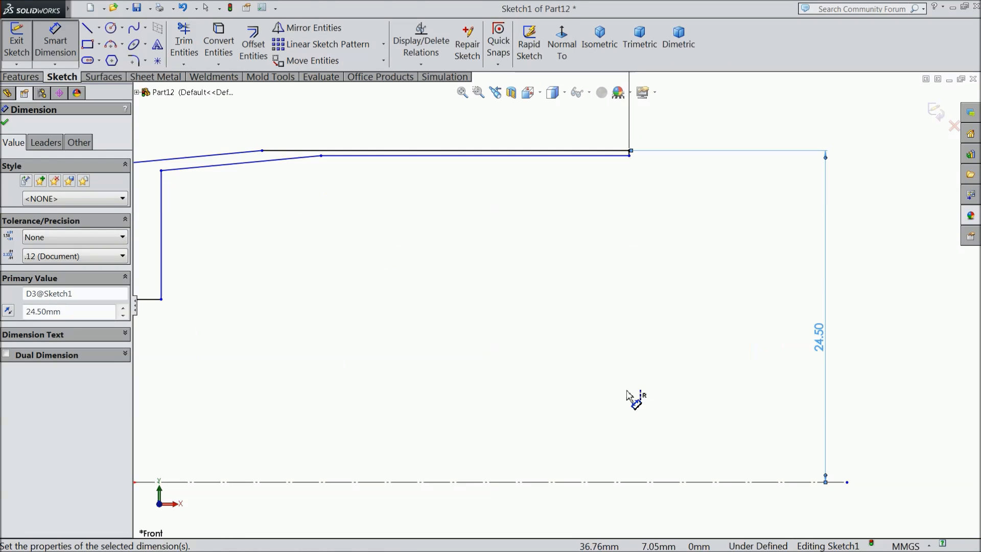
click(616, 157)
click(713, 273)
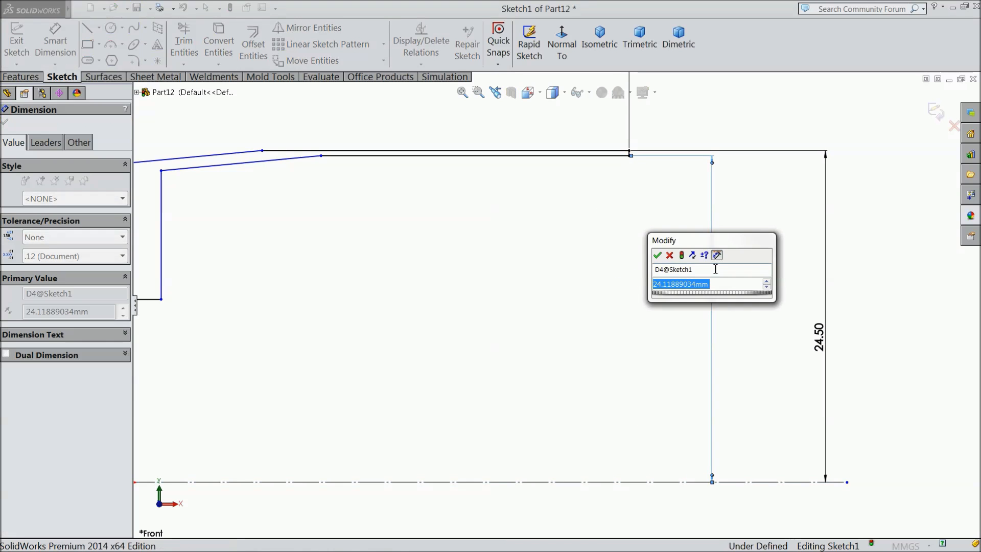
text(19)
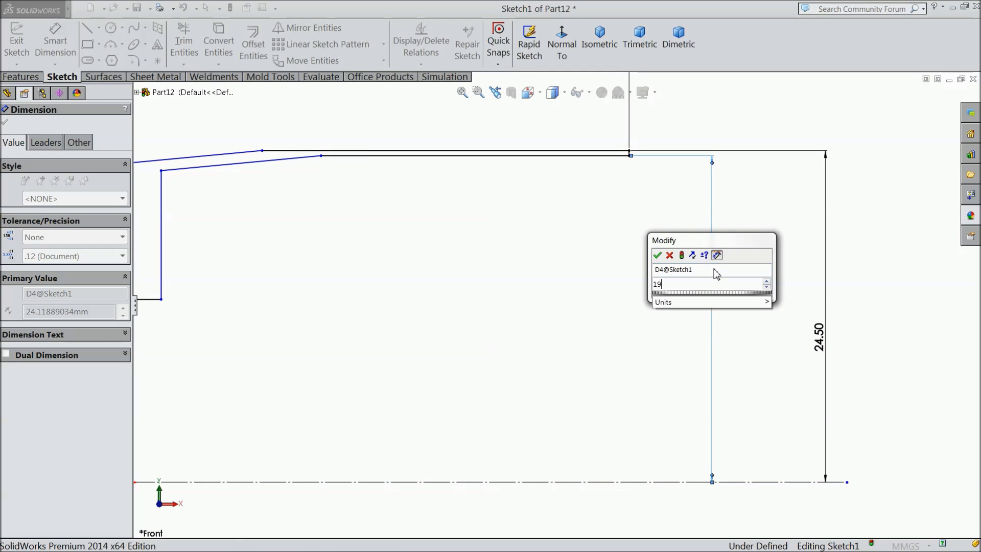
text(5)
key(BackSpace)
text(.)
click(658, 256)
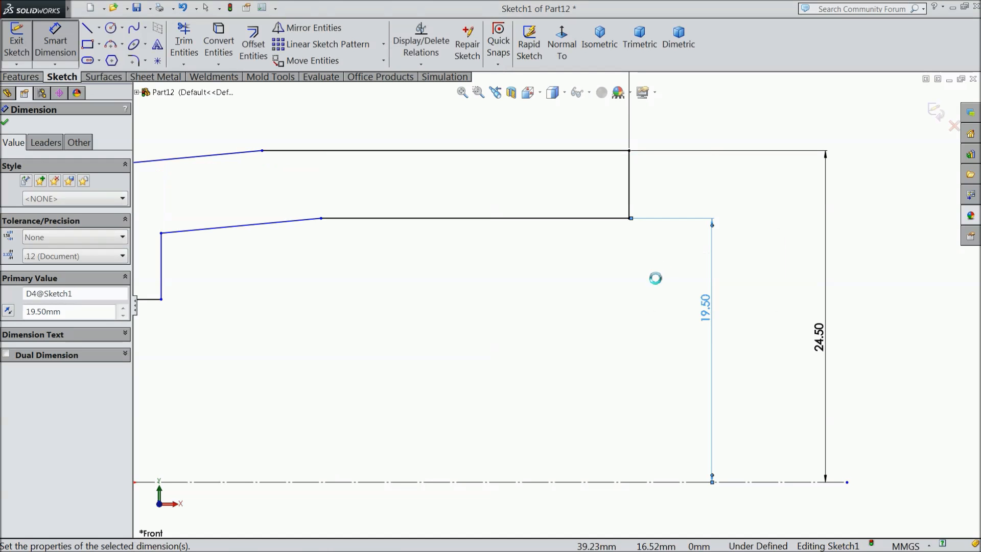
- Dimension the height of the outer slope's lower corner above the centerline as 20 mm
scroll(657, 274, up, 5)
scroll(477, 402, down, 4)
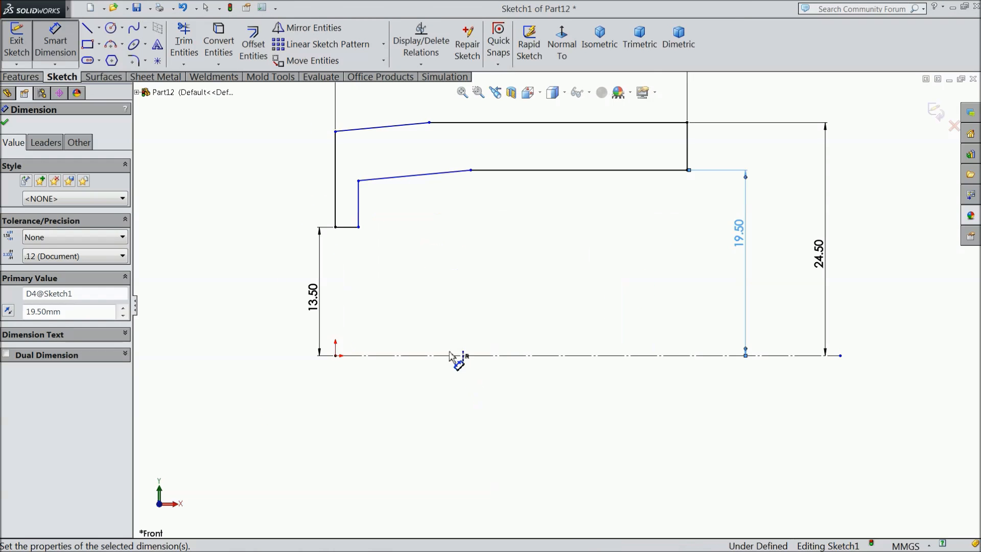
click(336, 131)
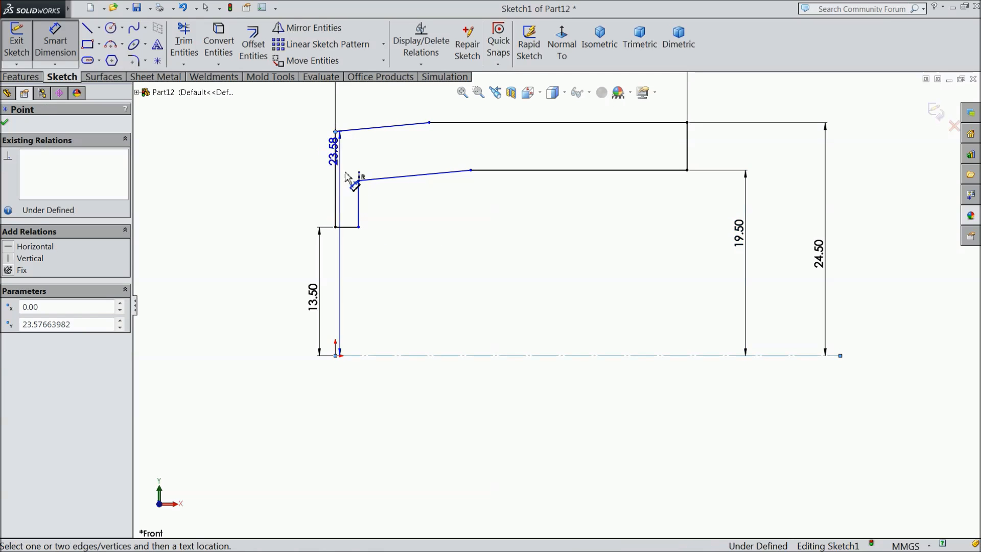
click(260, 278)
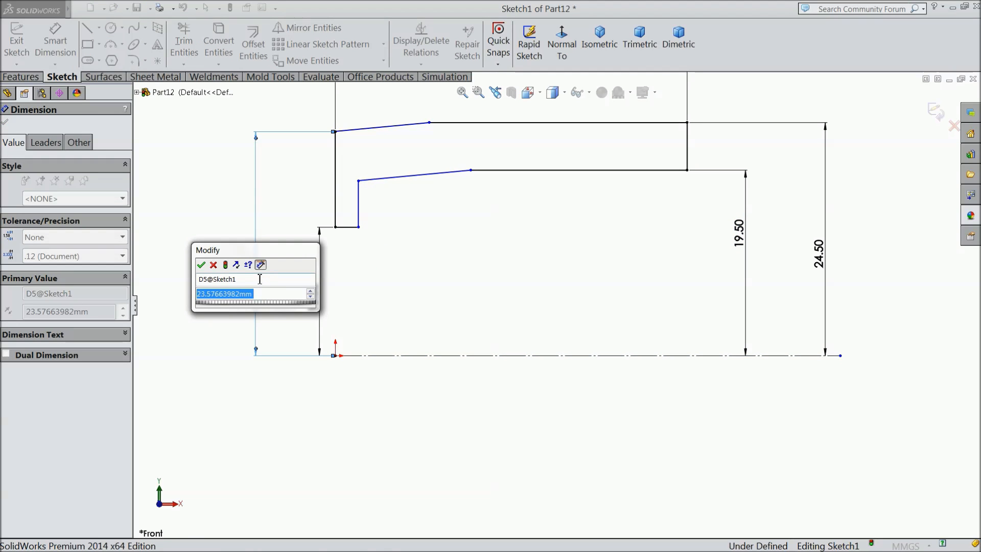
text(20)
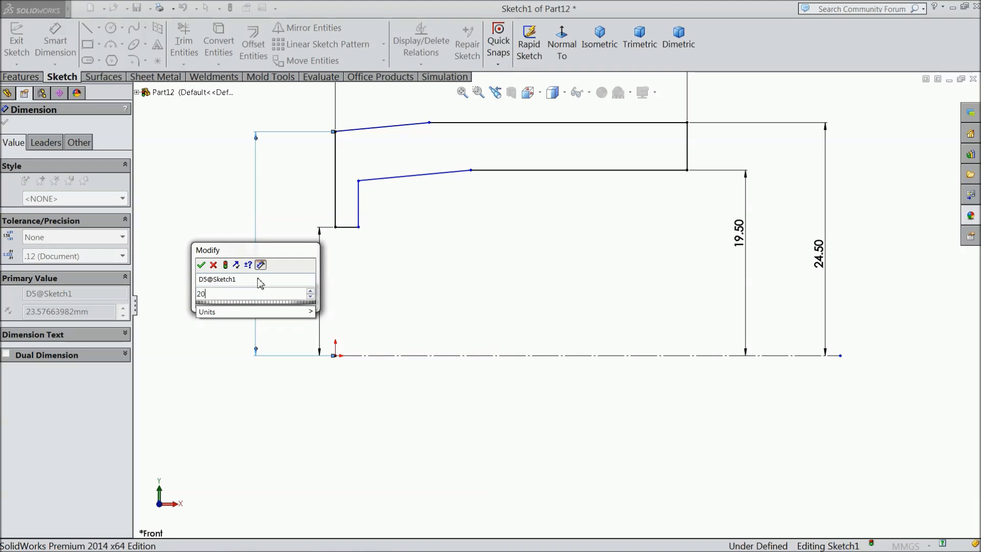
key(Return)
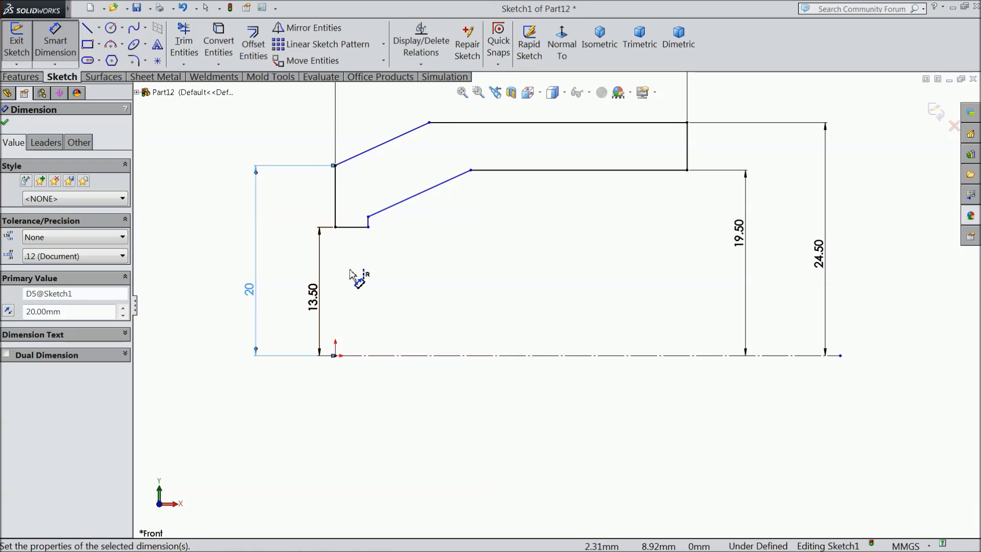
- Dimension the width of the profile's short bottom edge as 3 mm and finish dimensioning
click(352, 227)
click(358, 263)
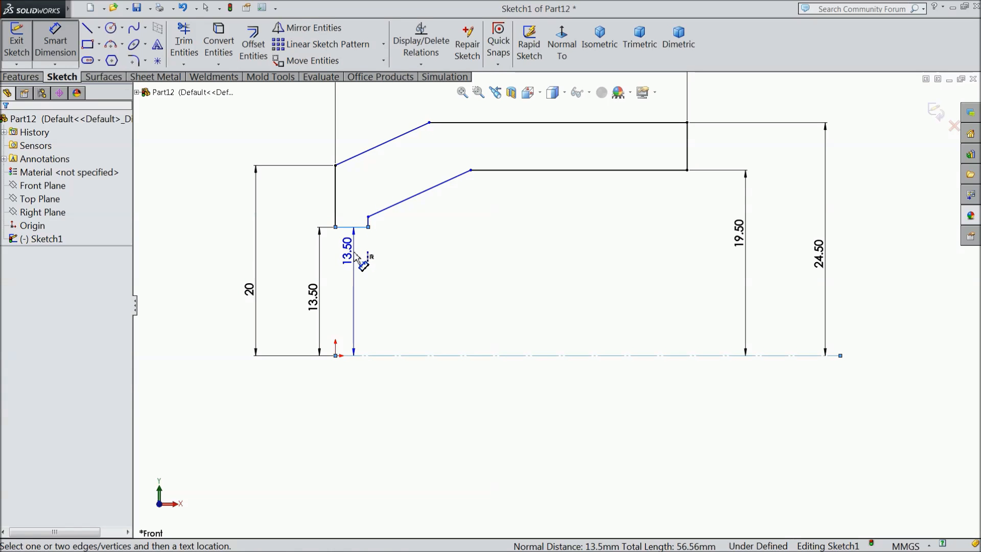
text(3)
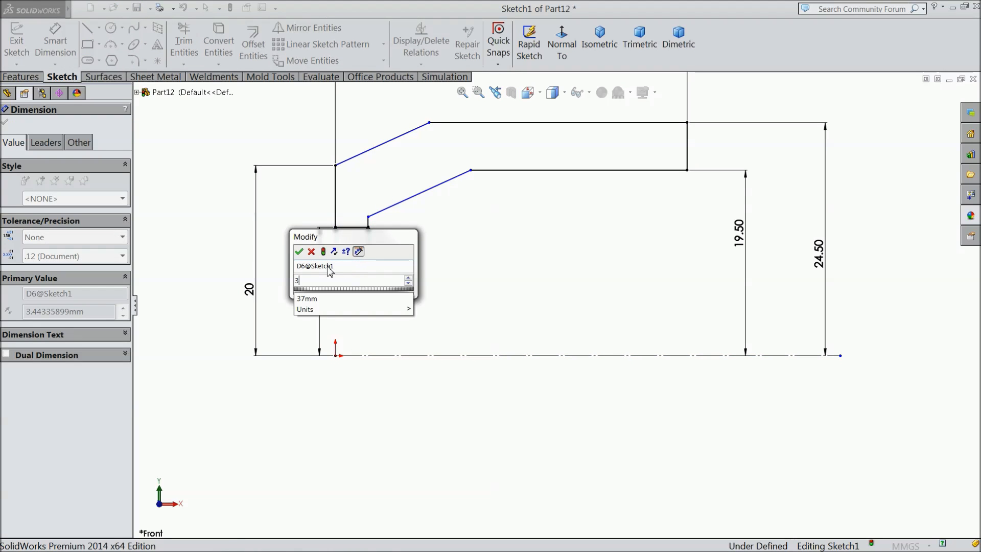
click(299, 252)
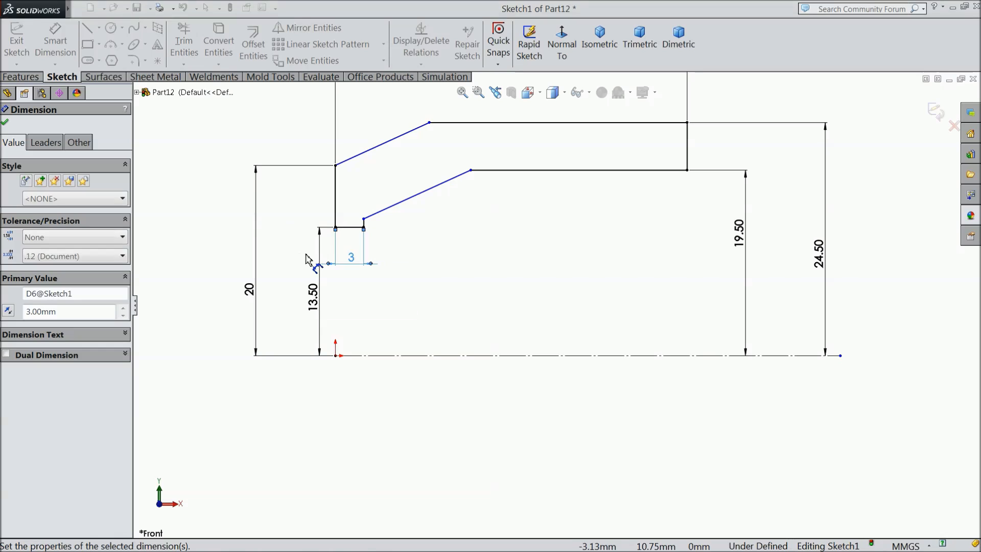
click(6, 122)
- Add a vertical relation between the inner and outer corner points where the sloped lines meet the horizontal lines
click(471, 171)
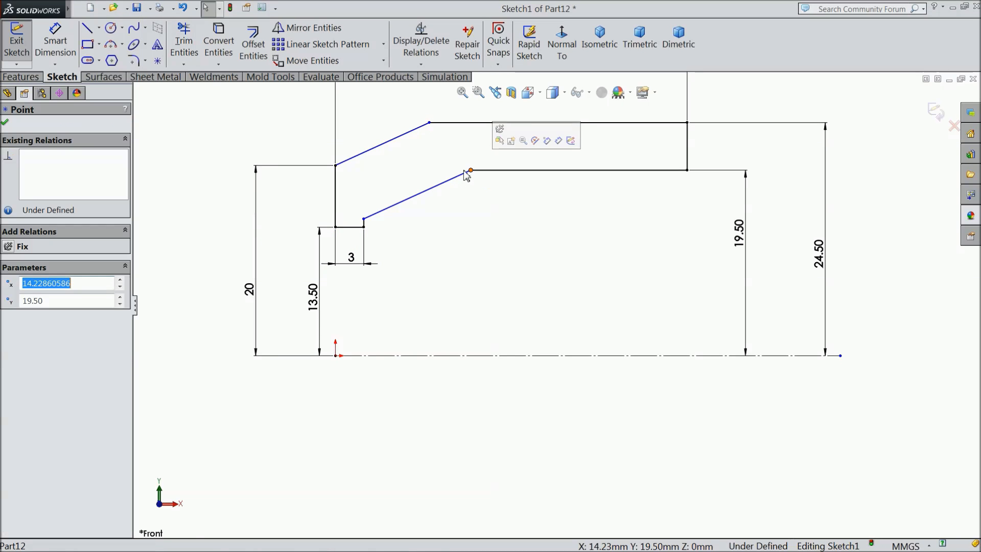
ctrl+click(429, 123)
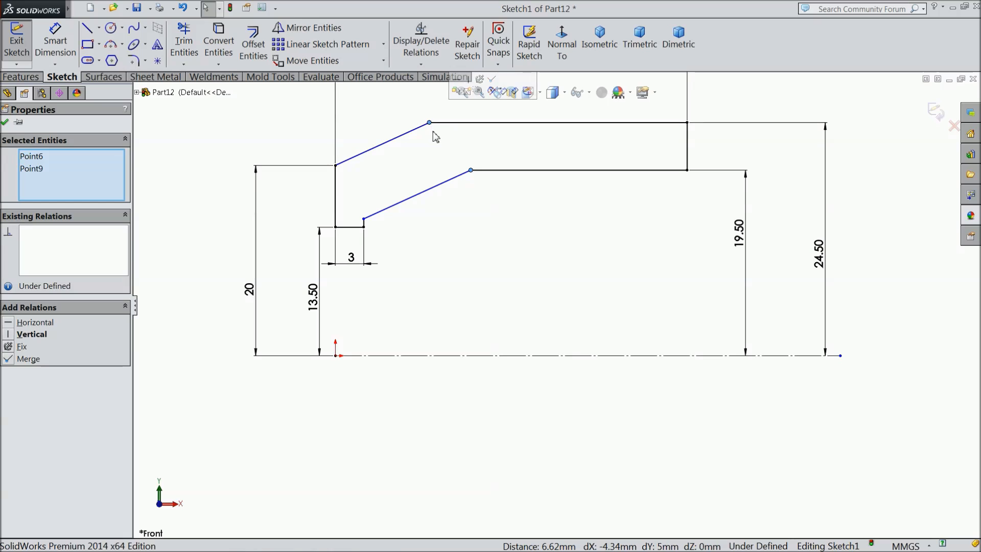
click(468, 80)
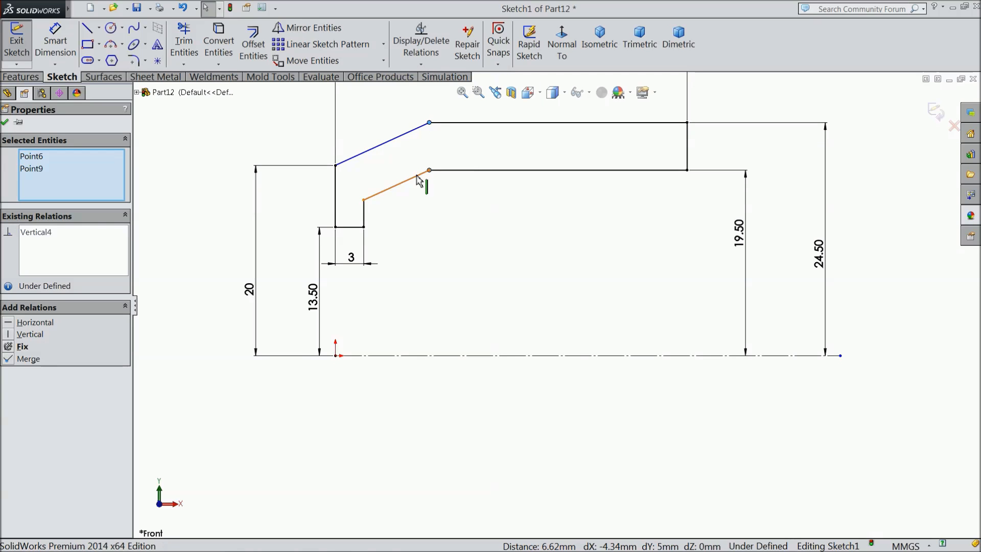
click(5, 122)
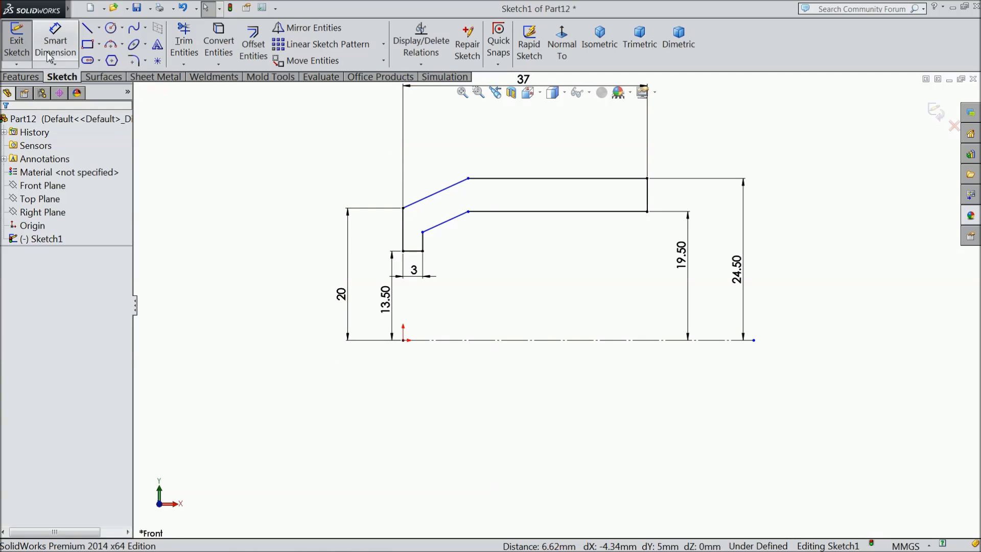
- Dimension the horizontal distance between the inner slope's two endpoints as 11 mm and finish dimensioning
click(56, 43)
click(422, 233)
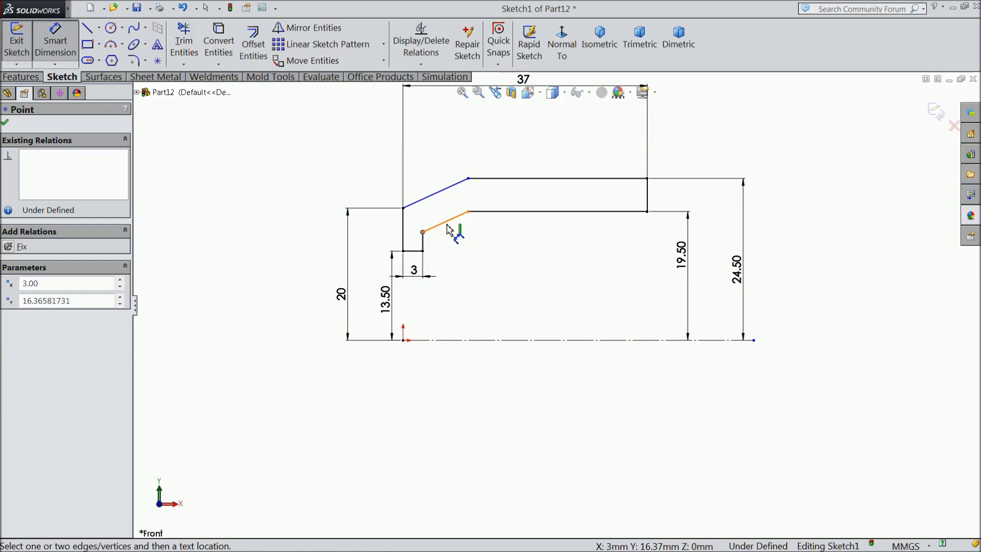
click(468, 211)
click(444, 147)
text(11)
click(389, 132)
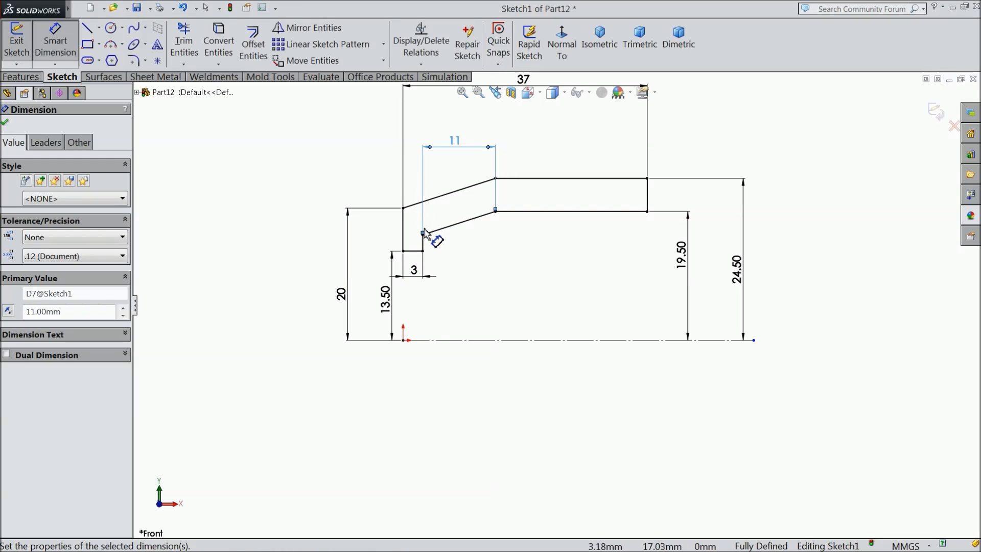
click(5, 122)
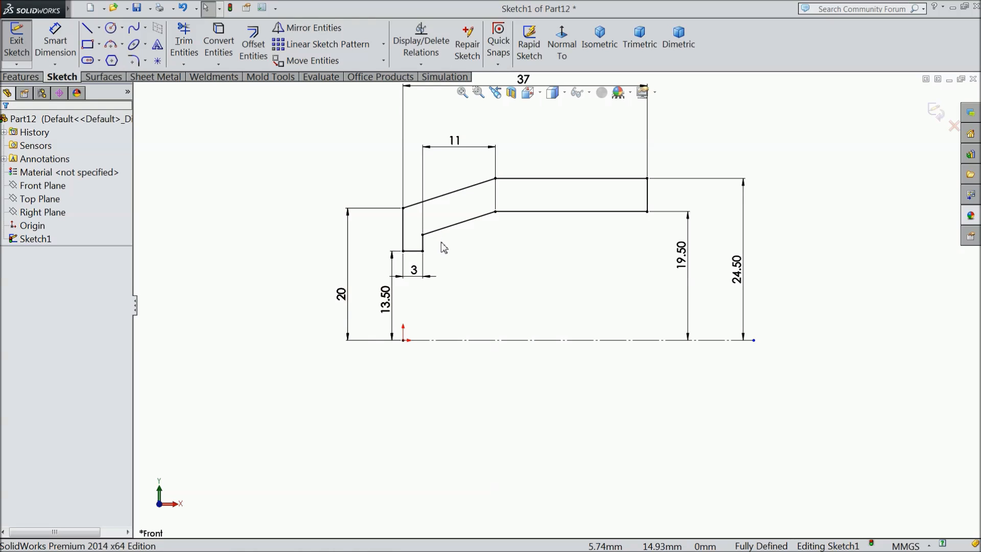
- Revolve the wall profile 360 degrees about the horizontal centerline as a solid boss
click(23, 77)
click(67, 47)
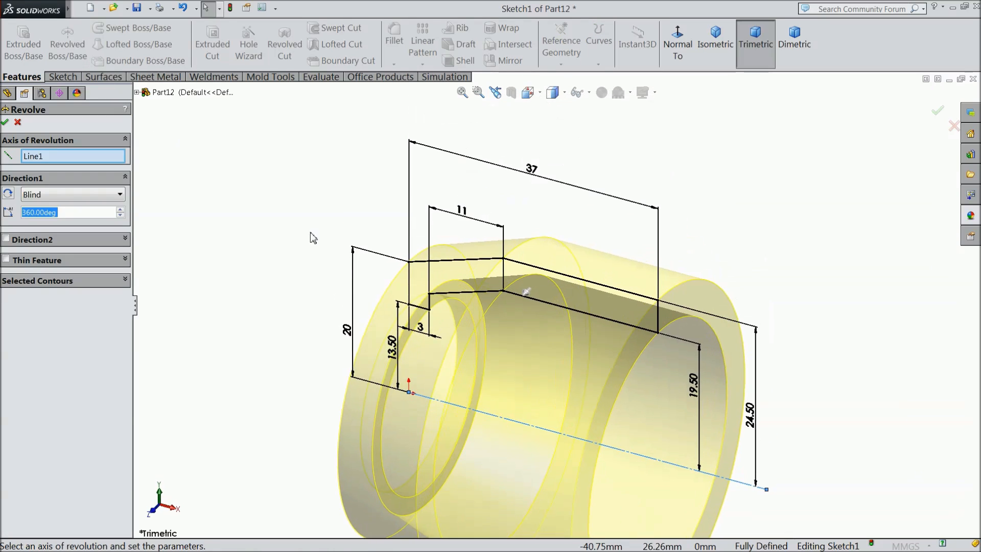
click(5, 123)
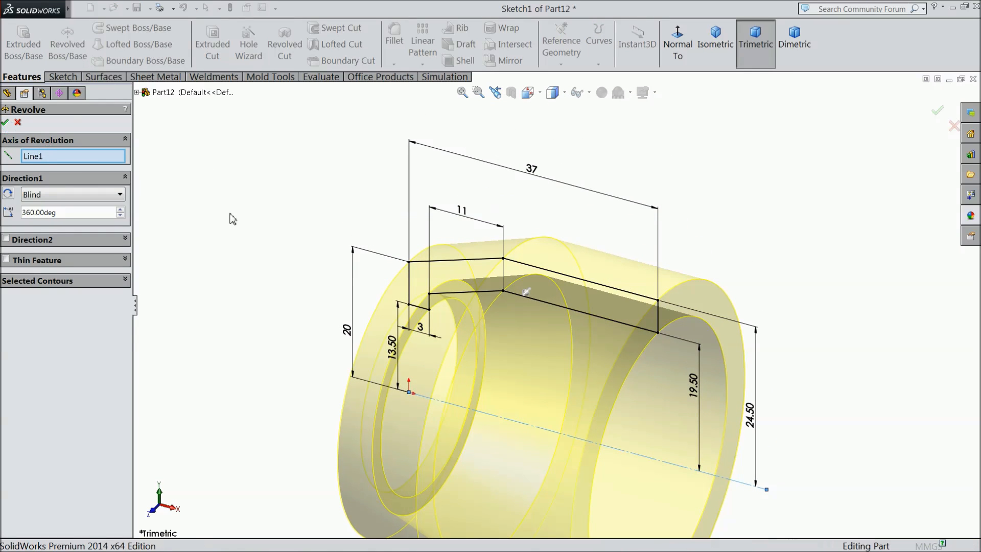
- Chamfer the bore's inner edge at the wide, untapered end with 3 mm at 45 degrees
scroll(409, 297, up, 5)
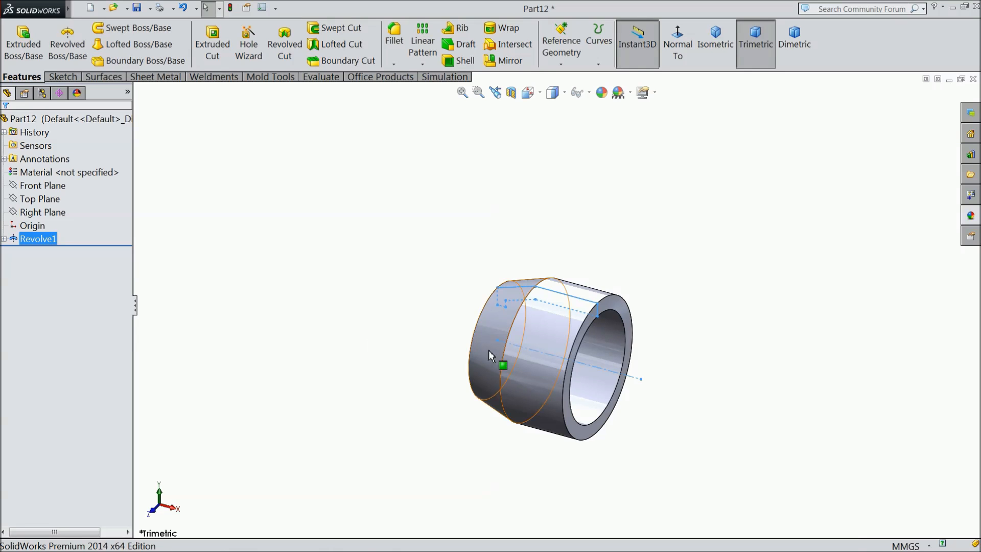
click(393, 64)
click(405, 92)
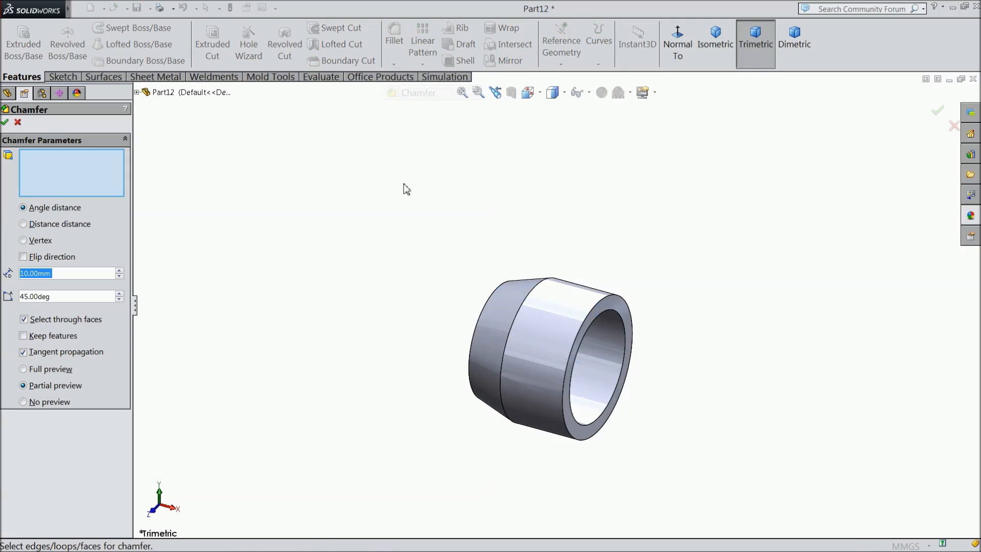
text(3)
key(Return)
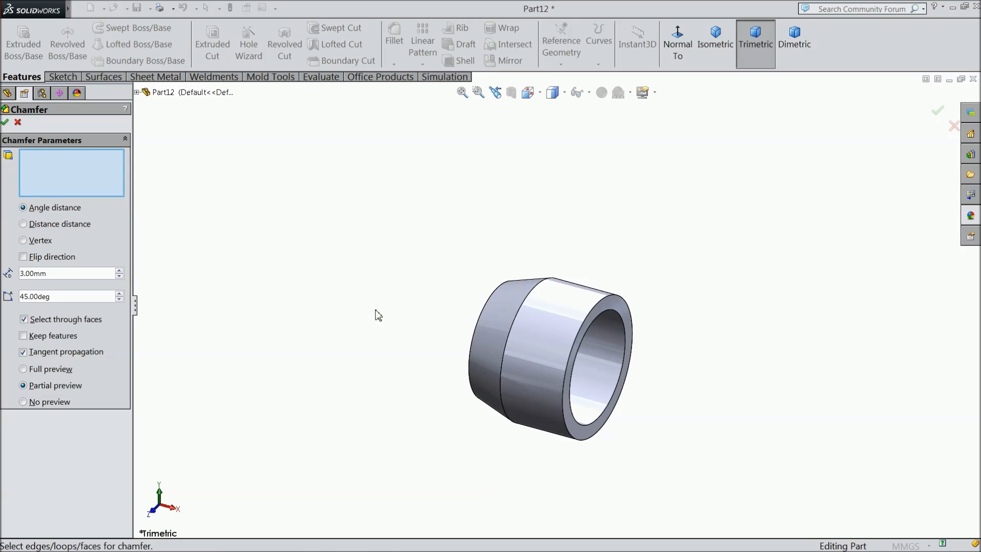
middle_drag(375, 308, 359, 311)
scroll(646, 412, down, 1)
scroll(648, 416, down, 2)
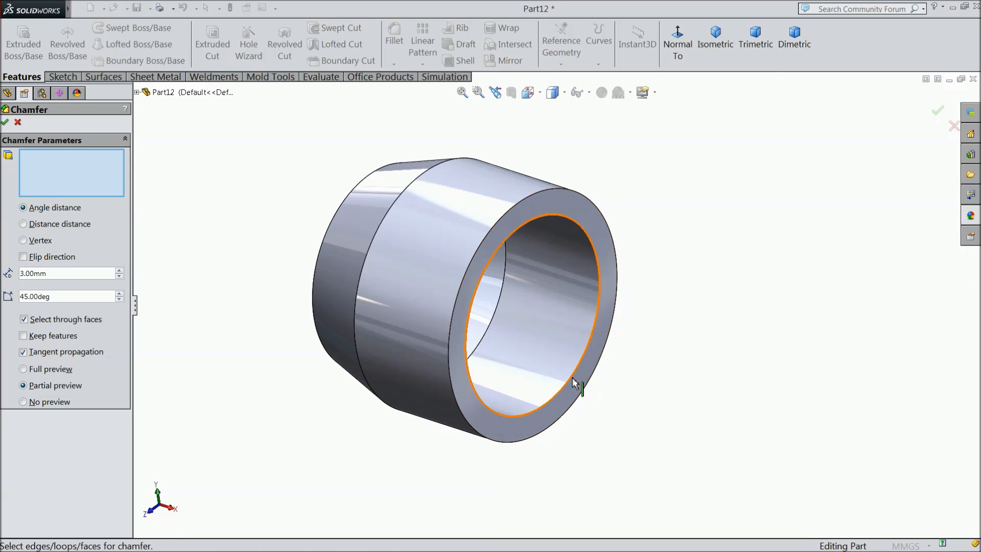
click(574, 392)
click(6, 123)
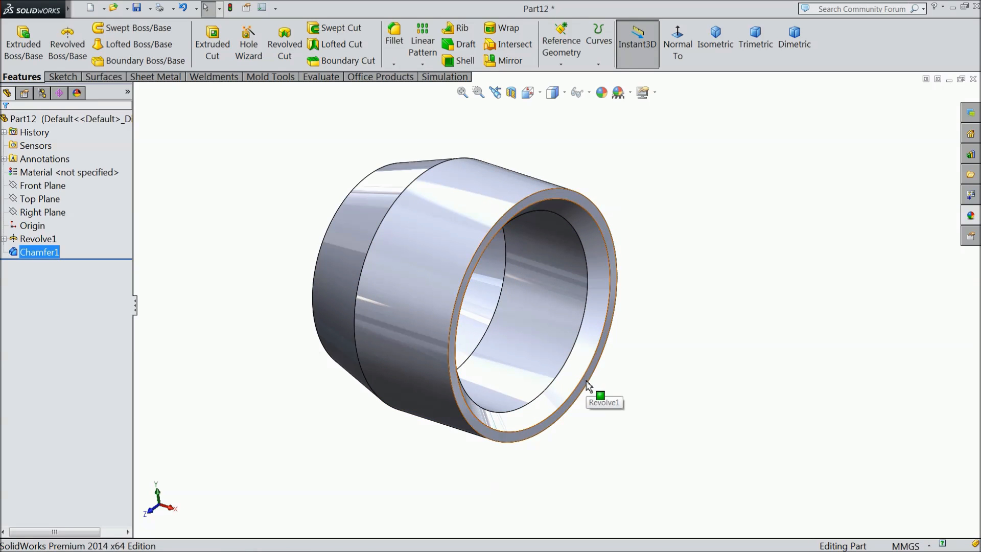
- Start a sketch on the chamfered end face and convert the chamfer's inner circular edge into a sketch circle
click(588, 385)
click(627, 345)
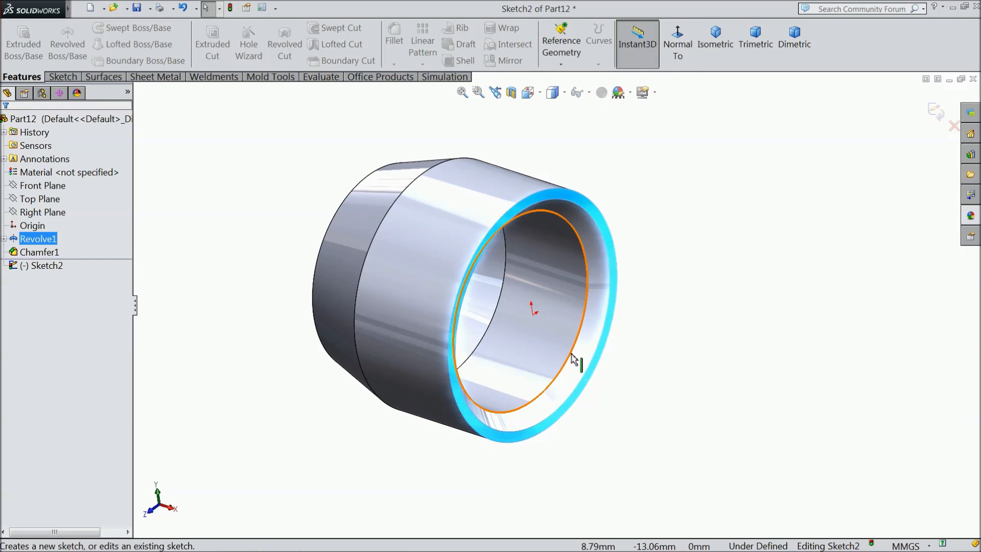
scroll(582, 375, up, 5)
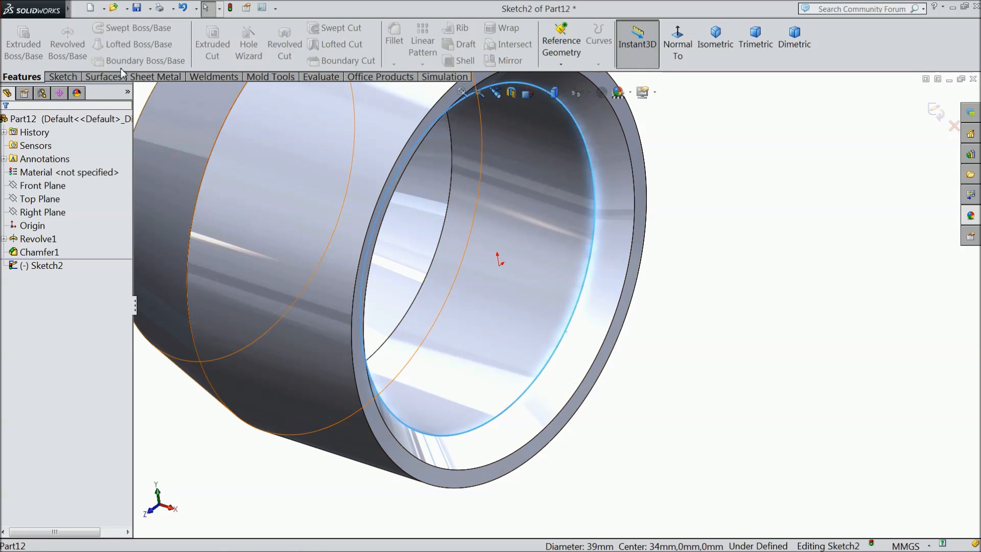
click(62, 76)
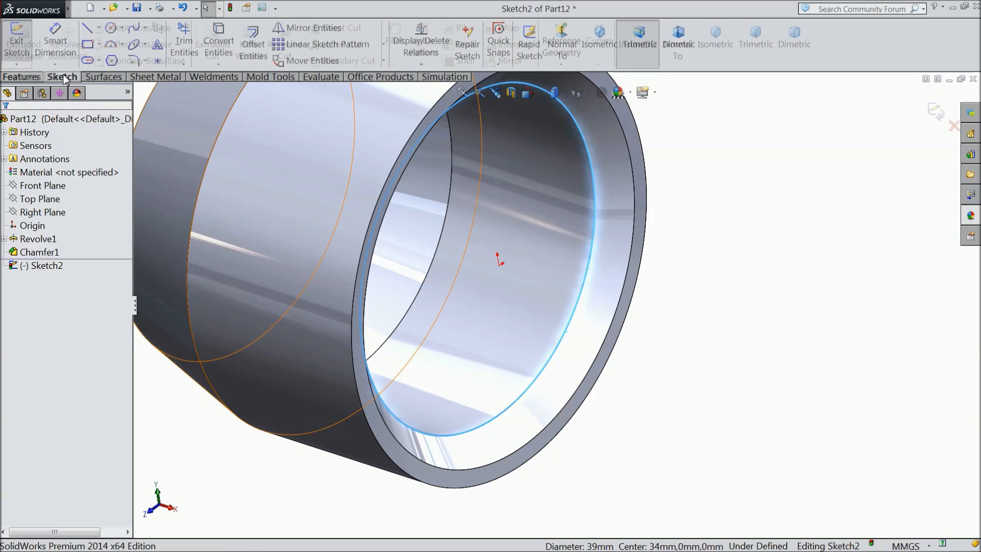
click(220, 42)
click(518, 328)
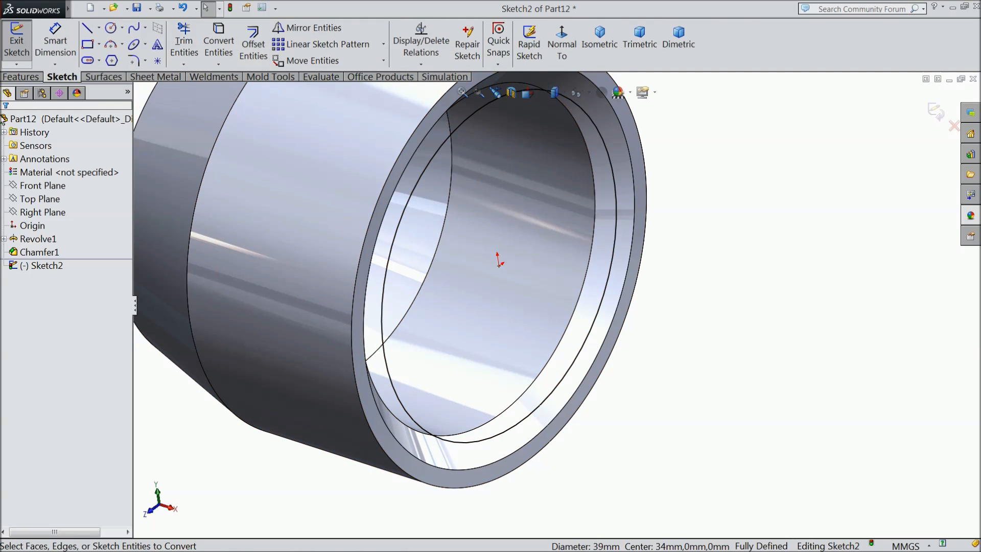
- Create a constant-pitch helix from the circle with 4 mm pitch, 5.75 revolutions, reversed direction, 270-degree start angle, counterclockwise
click(18, 78)
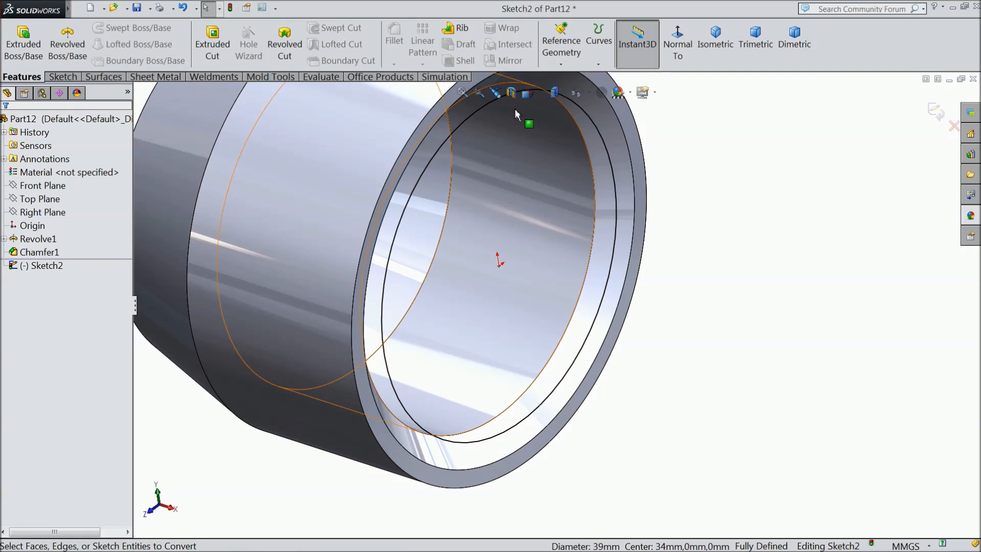
click(599, 65)
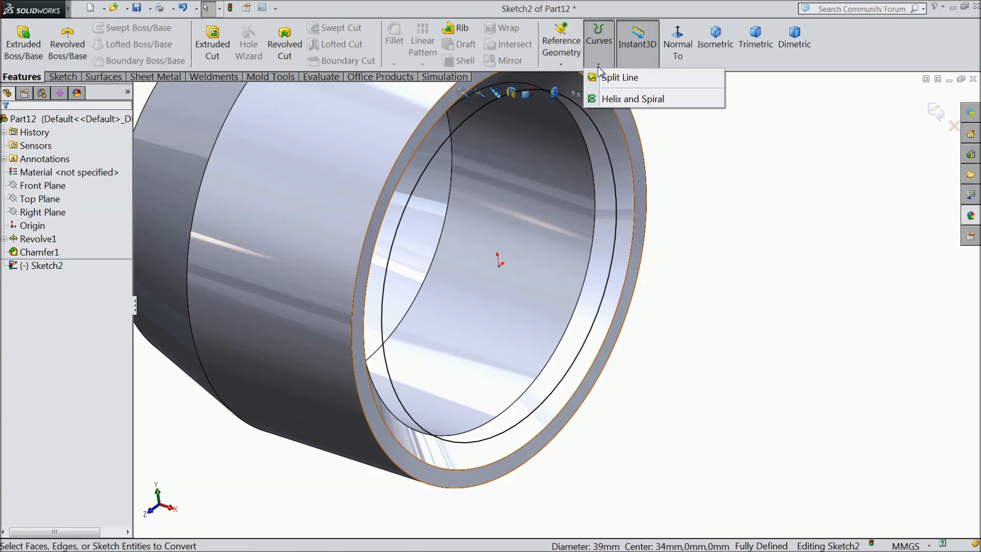
click(633, 100)
scroll(511, 243, down, 3)
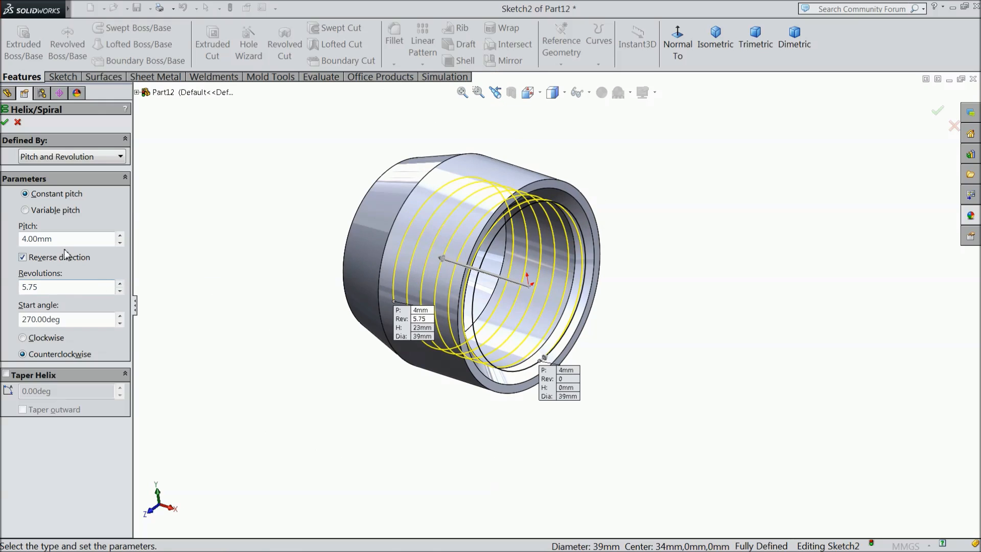
click(36, 157)
click(44, 158)
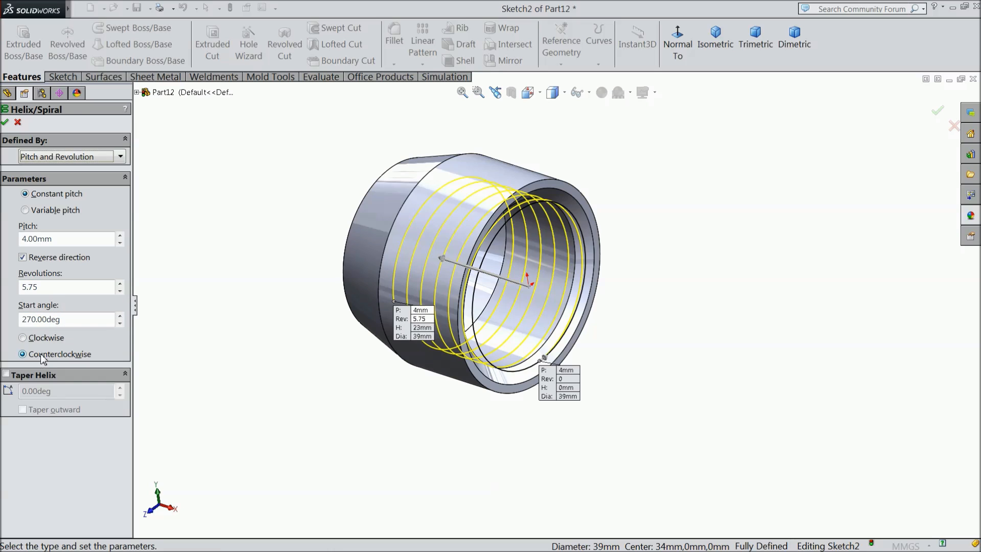
click(5, 123)
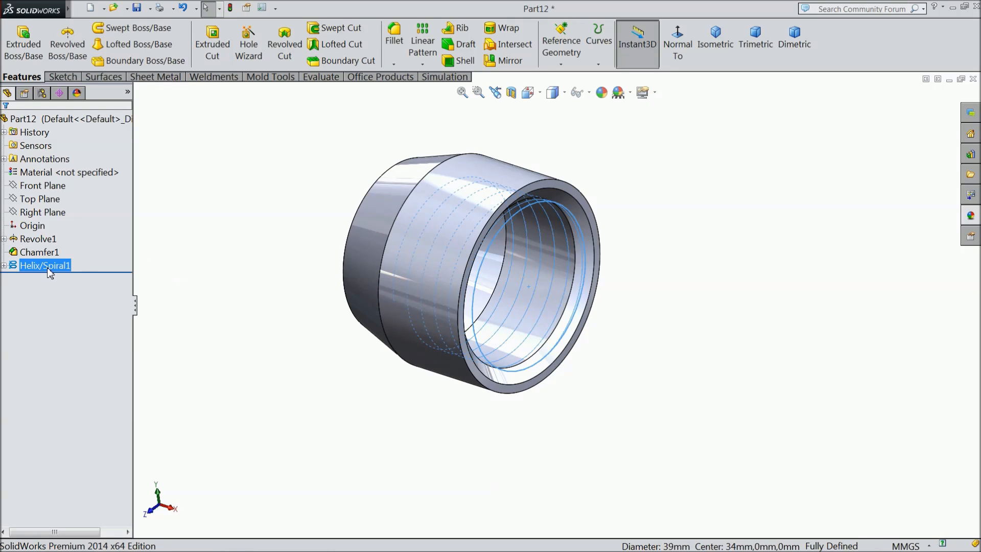
click(42, 189)
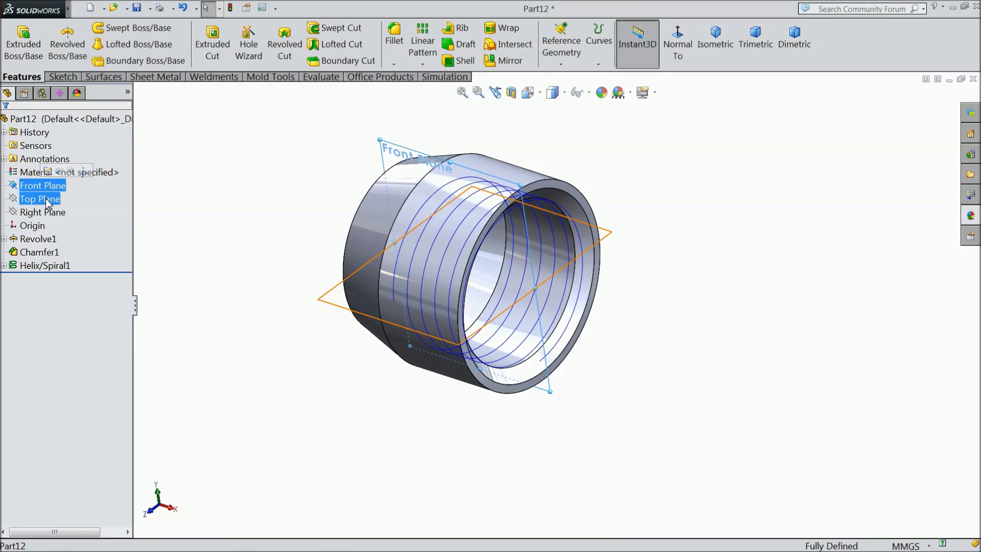
click(47, 201)
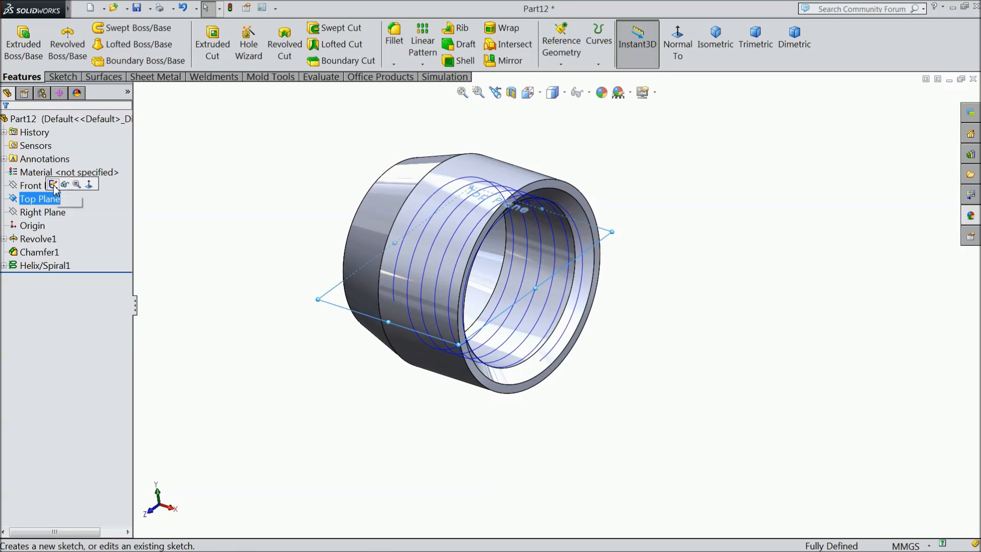
click(53, 184)
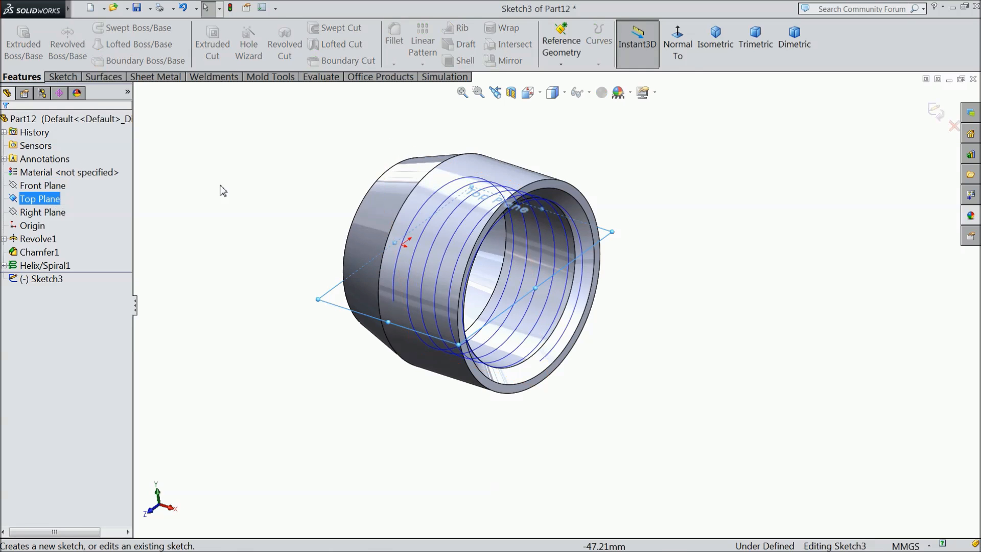
click(678, 59)
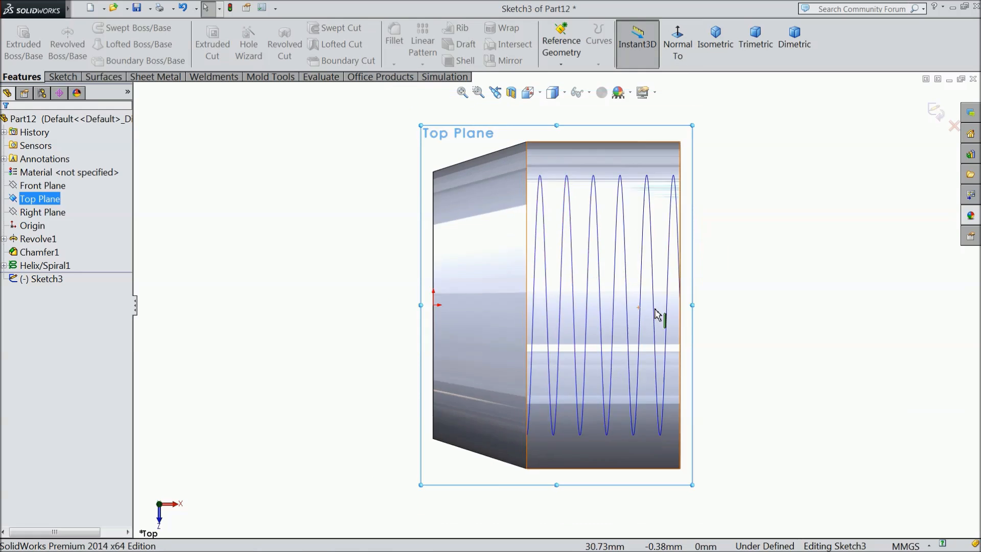
middle_drag(687, 344, 671, 344)
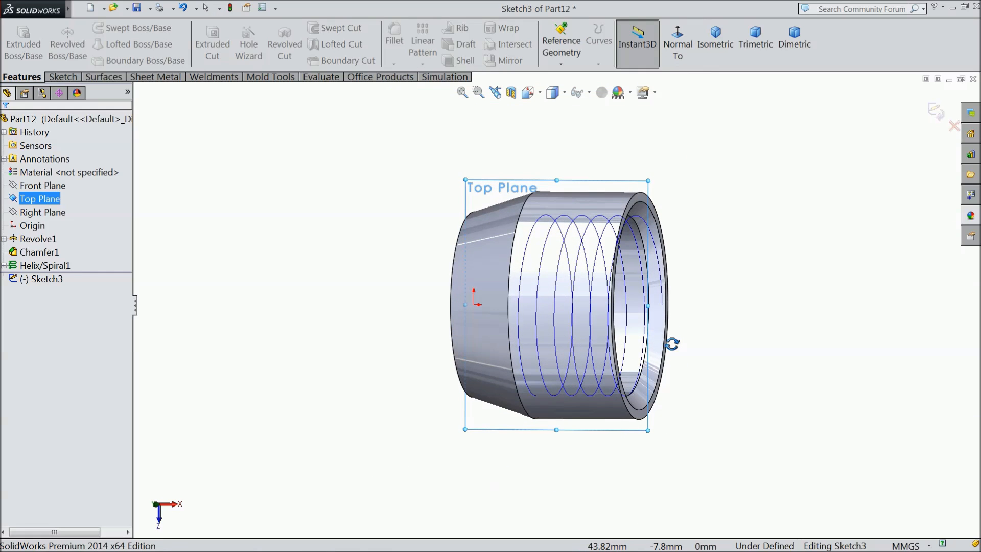
click(941, 113)
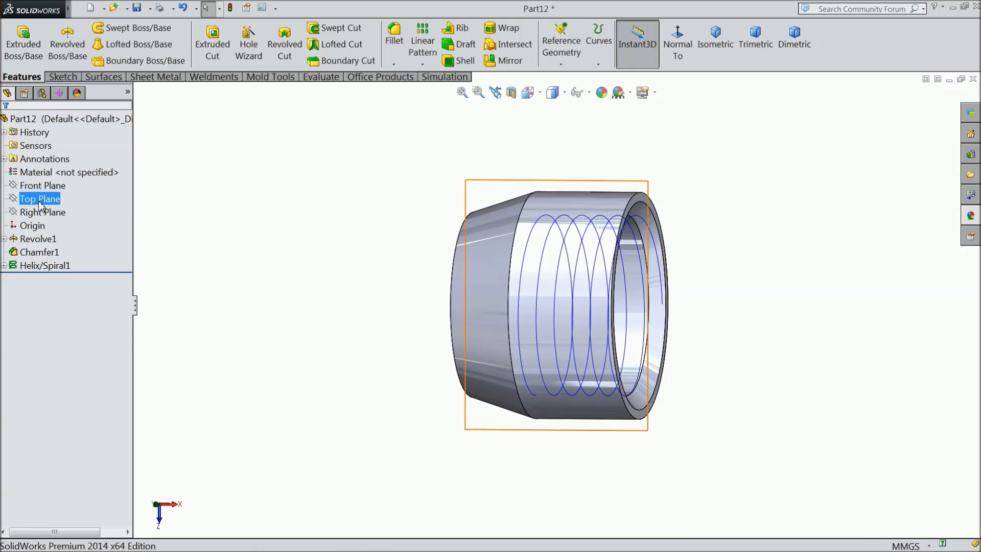
- Start a new sketch on the Front Plane and view the part normal to it
click(42, 188)
click(49, 174)
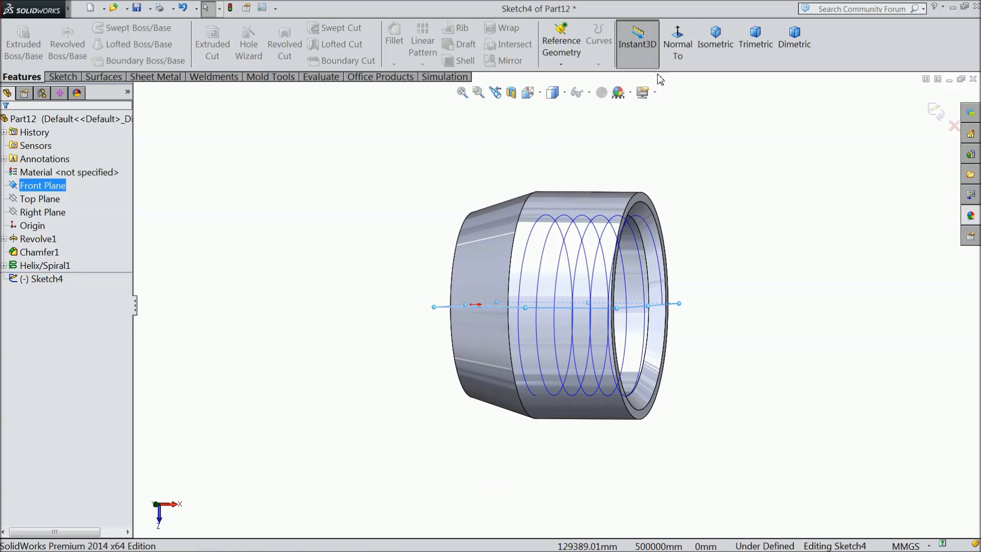
click(677, 50)
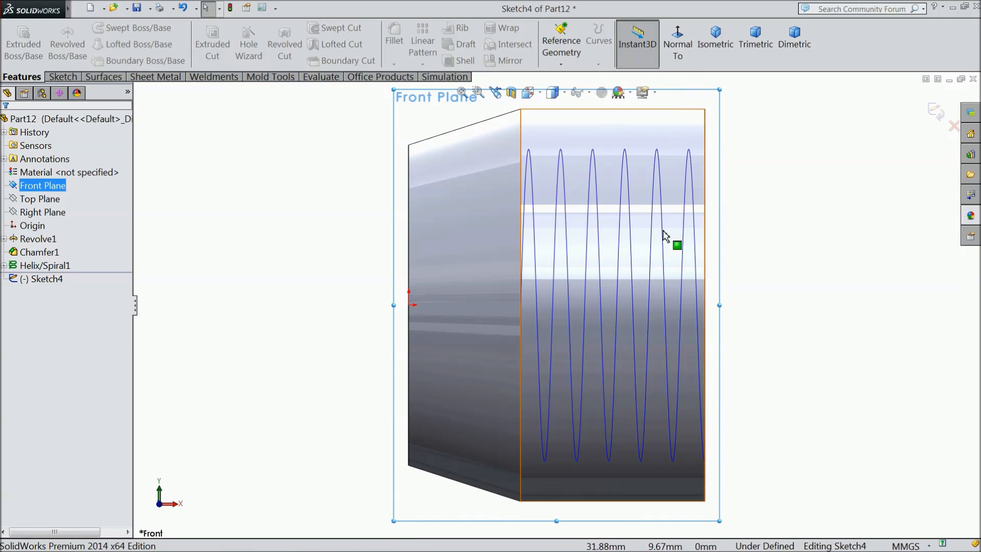
scroll(624, 324, up, 1)
mouse_move(717, 323)
middle_down()
mouse_move(707, 322)
mouse_move(715, 325)
middle_up()
middle_drag(709, 326, 718, 326)
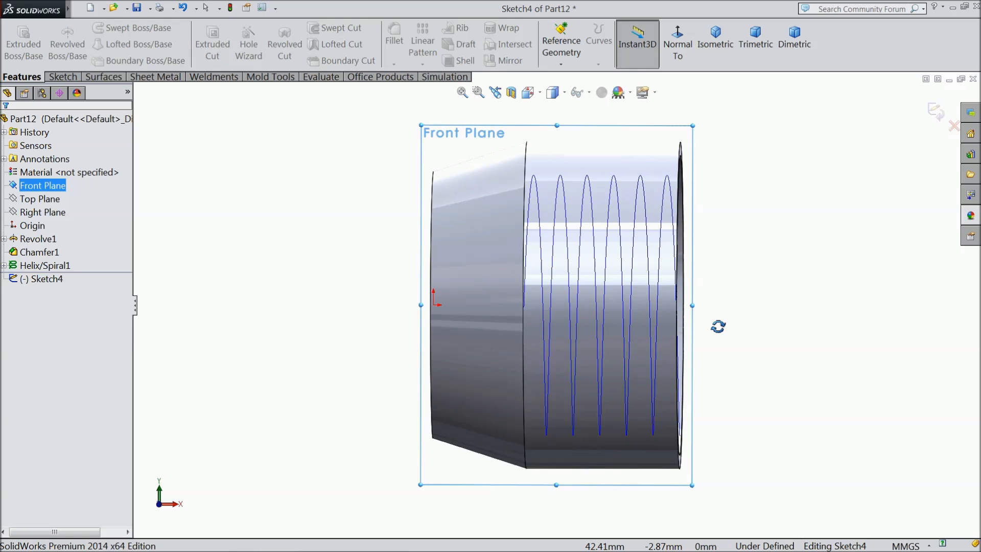
click(678, 47)
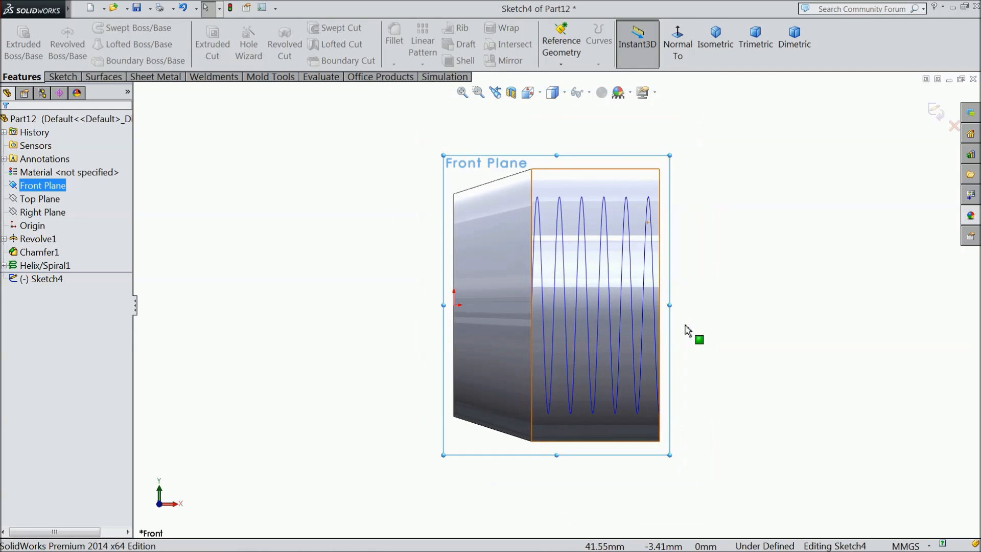
- Show the part with hidden lines visible to expose the bore and the helix end for sketching lines
scroll(676, 431, down, 3)
click(56, 77)
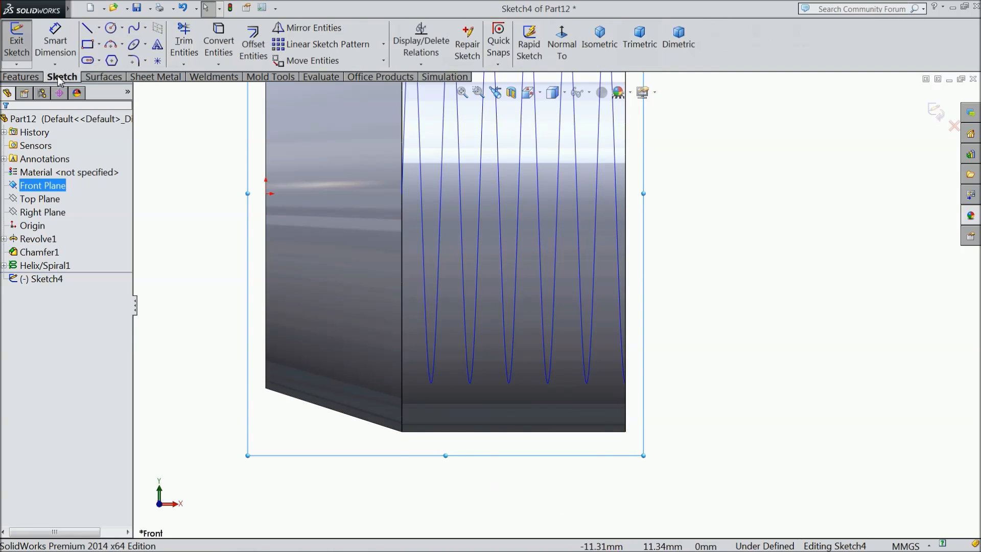
click(87, 28)
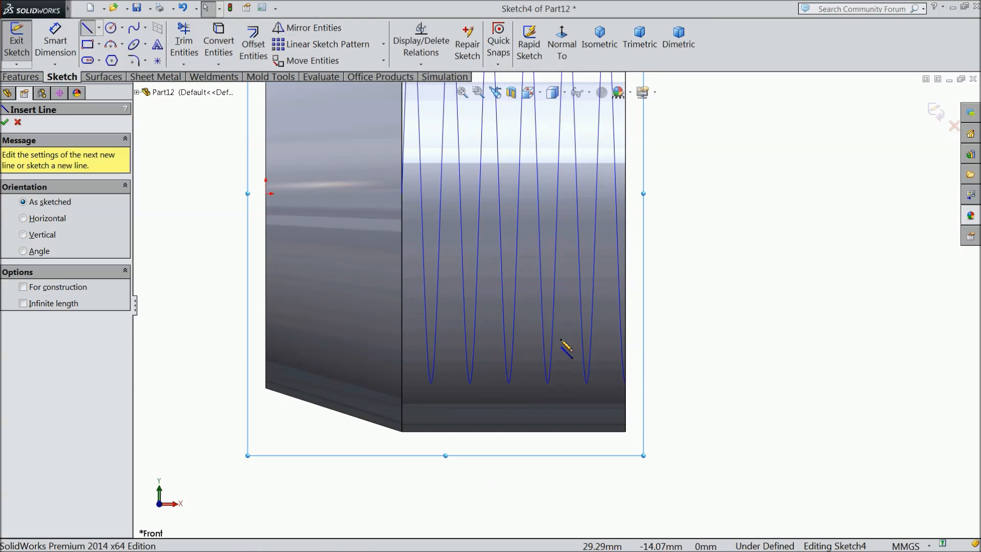
scroll(679, 423, down, 2)
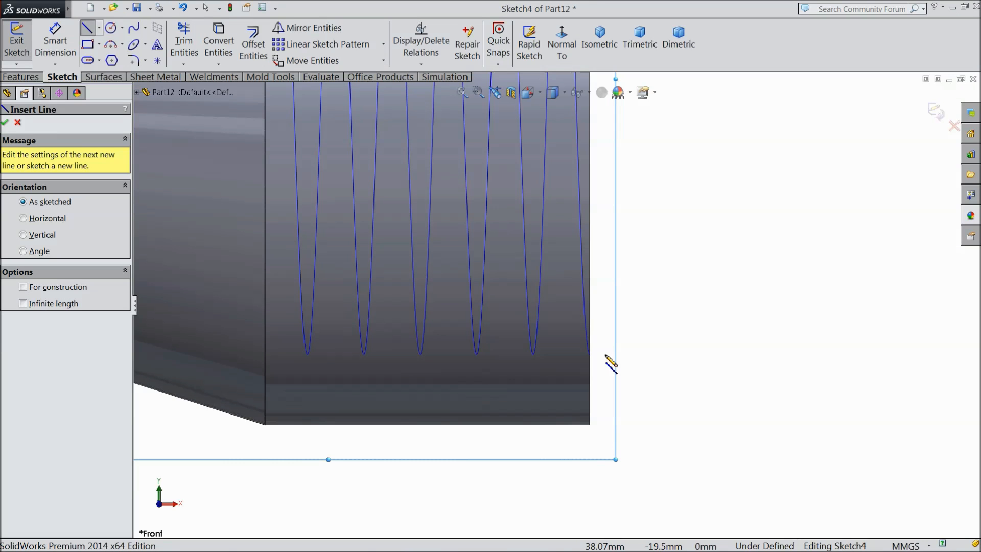
click(563, 92)
click(556, 167)
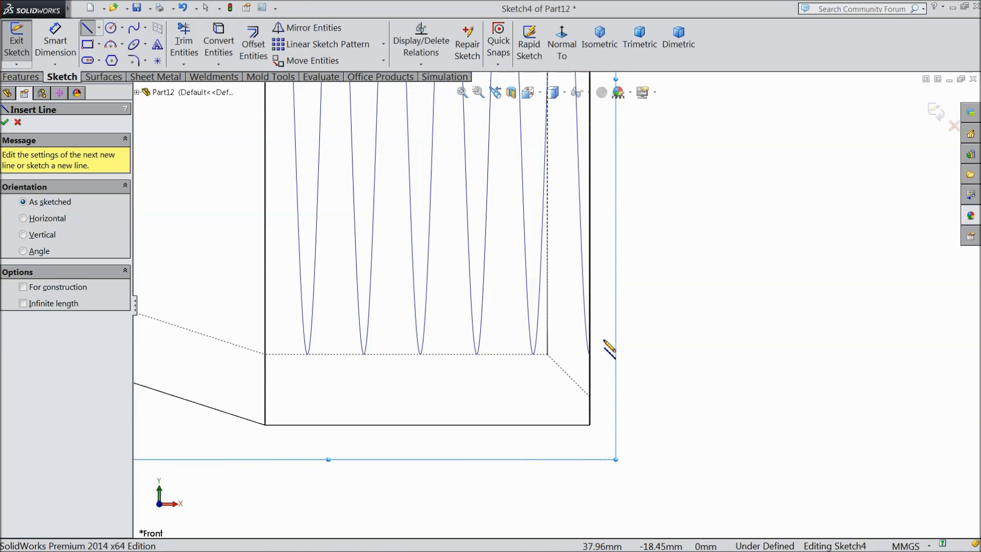
- Sketch a closed trapezoid about 4.25 mm deep from the helix's end point, with its wide edge horizontal and its narrow edge below
scroll(609, 350, up, 3)
scroll(608, 349, up, 1)
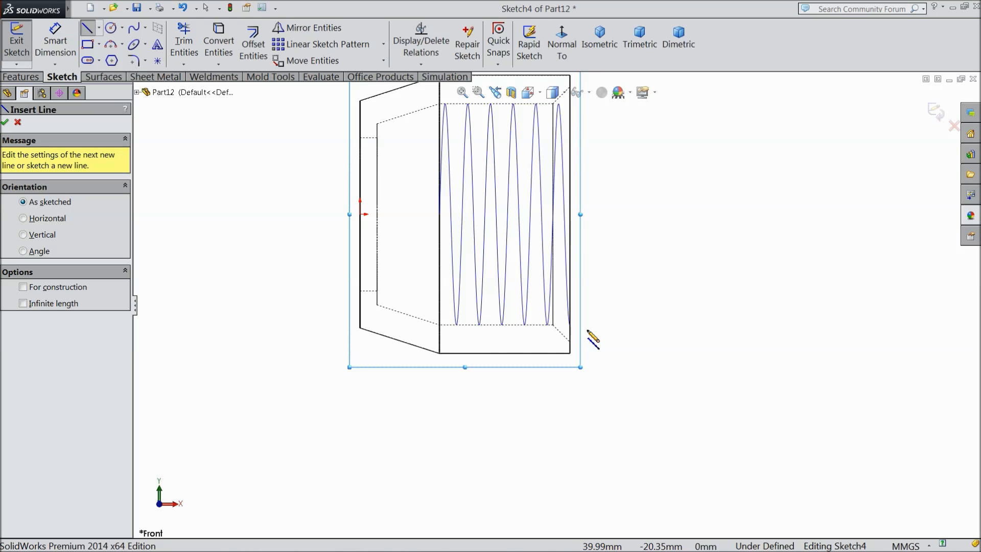
scroll(590, 309, up, 1)
scroll(589, 307, down, 1)
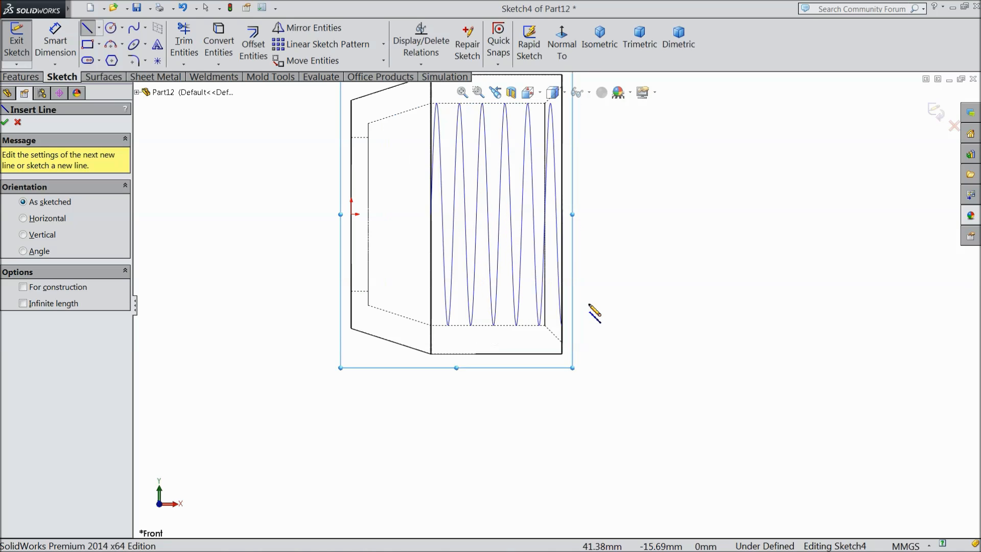
scroll(640, 356, down, 1)
scroll(591, 337, up, 1)
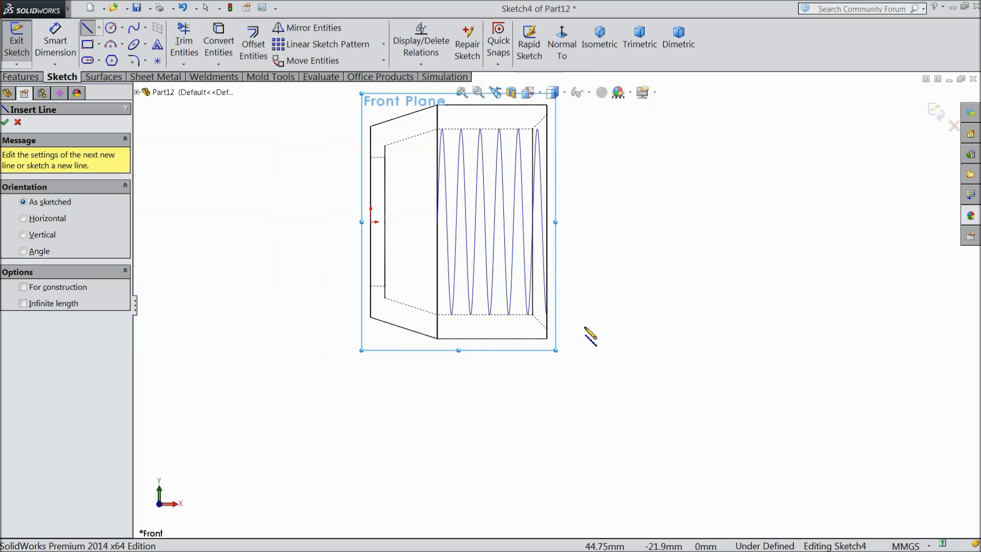
scroll(563, 322, down, 3)
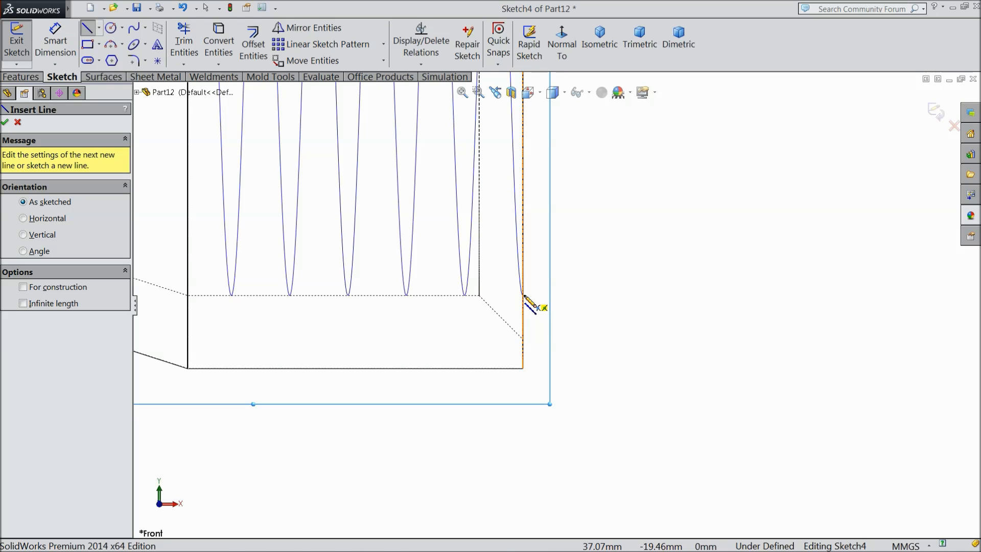
click(524, 296)
click(616, 295)
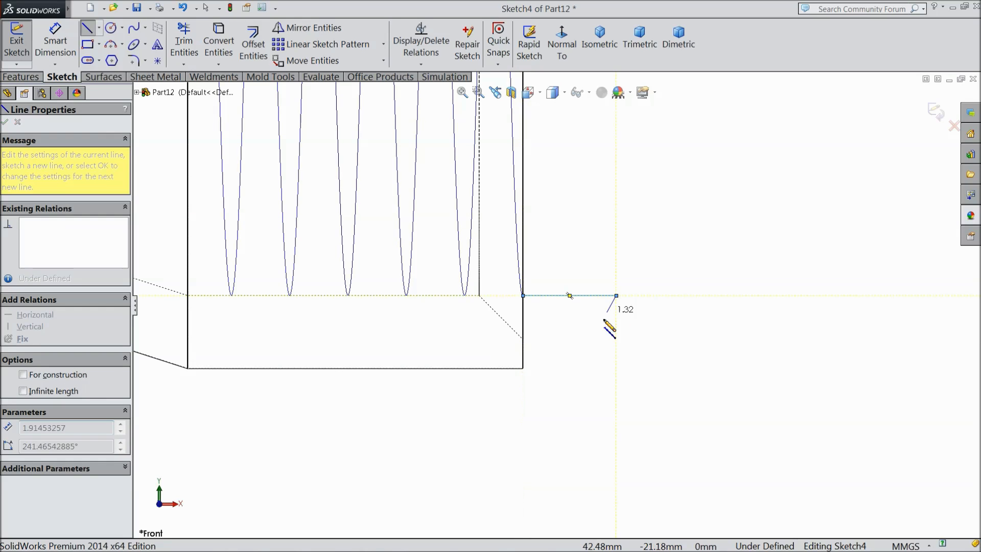
click(596, 357)
click(554, 357)
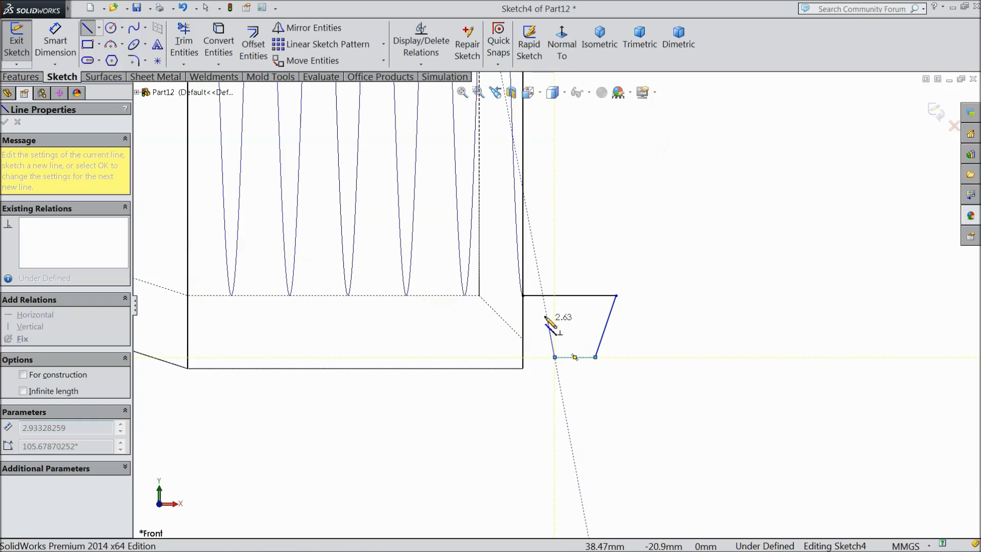
click(522, 295)
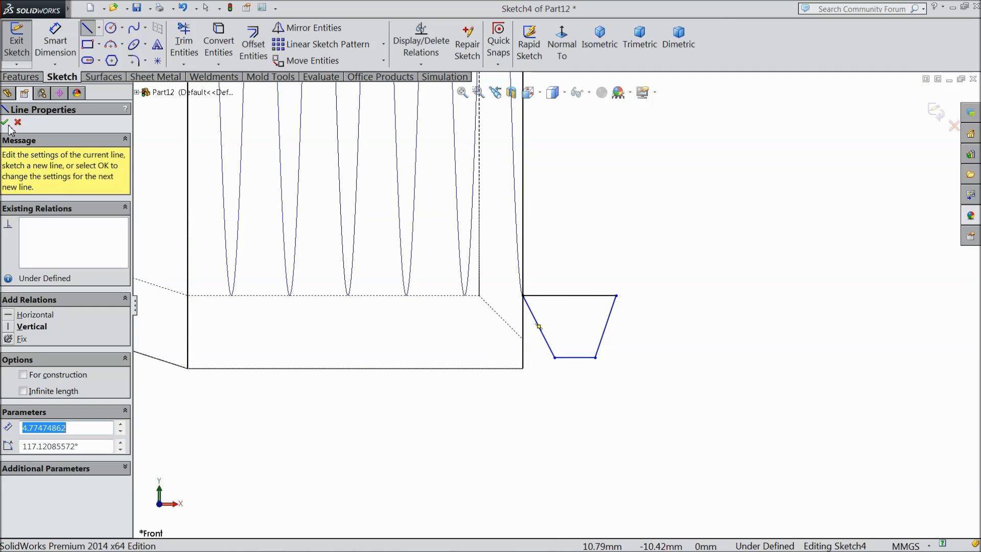
key(Escape)
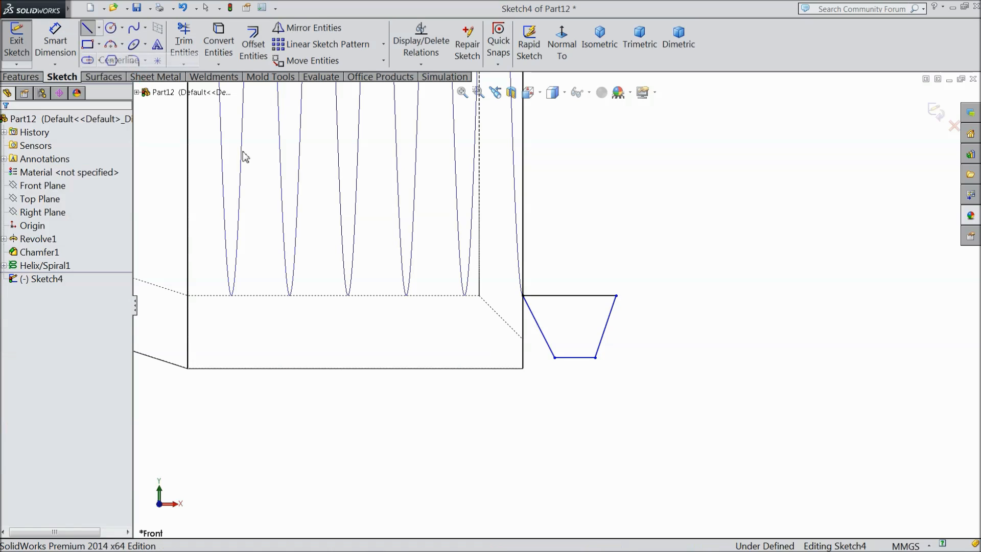
- Draw a vertical centerline down from the midpoint of the trapezoid's wide upper edge
scroll(532, 307, down, 3)
click(597, 286)
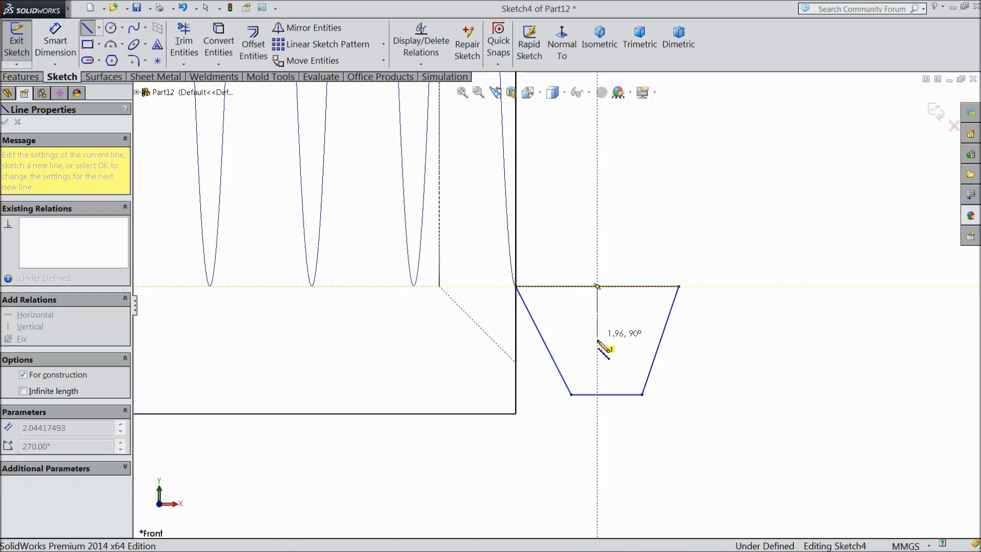
click(597, 377)
right_click(596, 332)
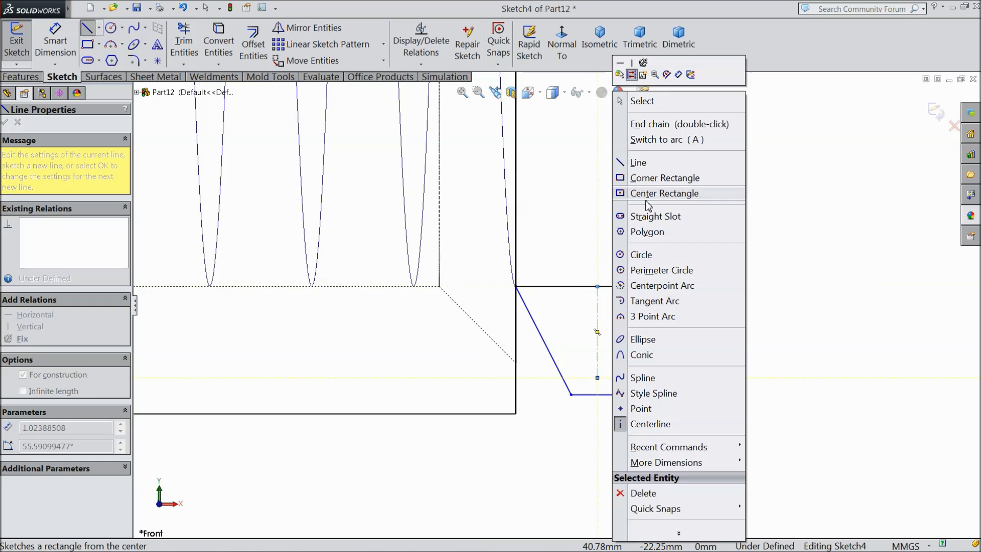
click(642, 101)
- Make the trapezoid's two sloped sides symmetric about the vertical centerline
click(663, 331)
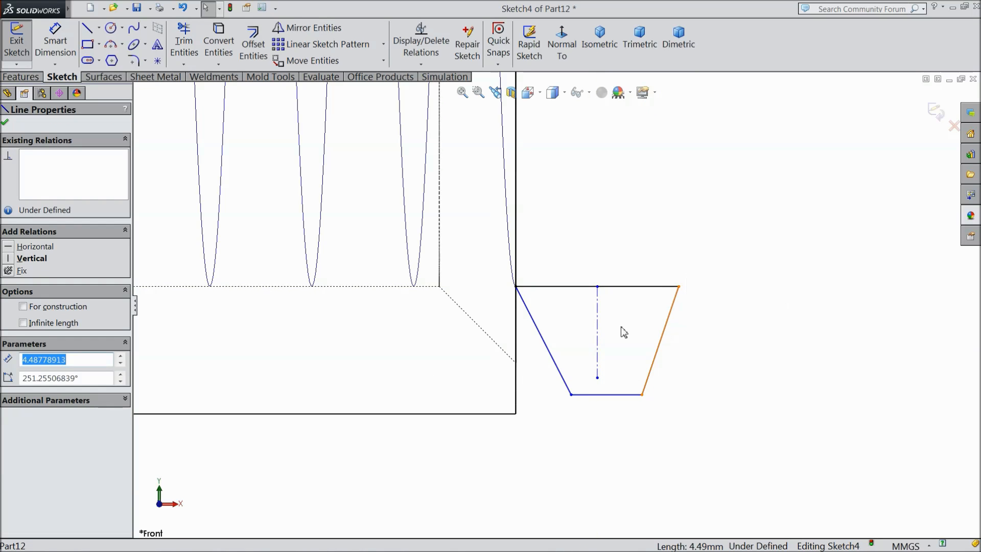
ctrl+click(597, 334)
ctrl+click(549, 349)
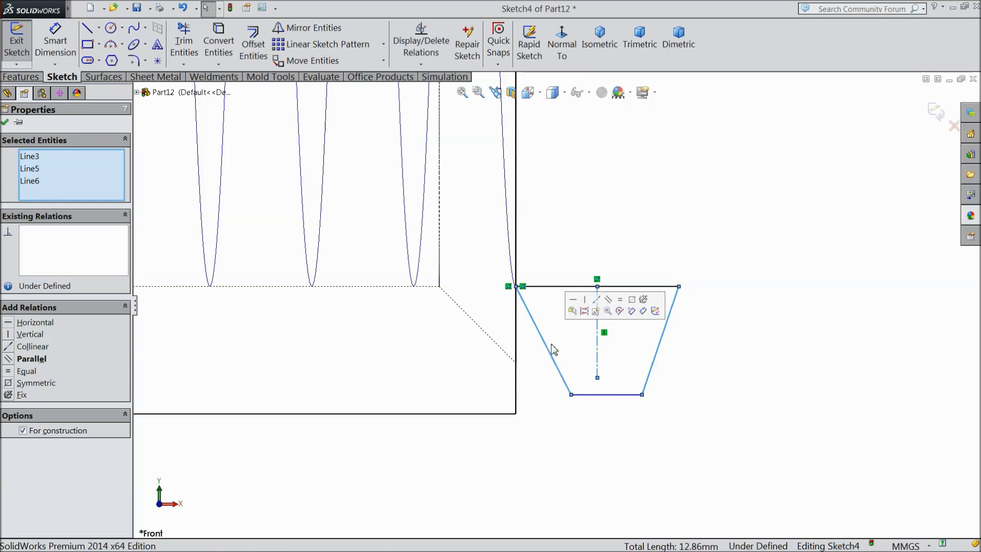
click(36, 383)
click(5, 122)
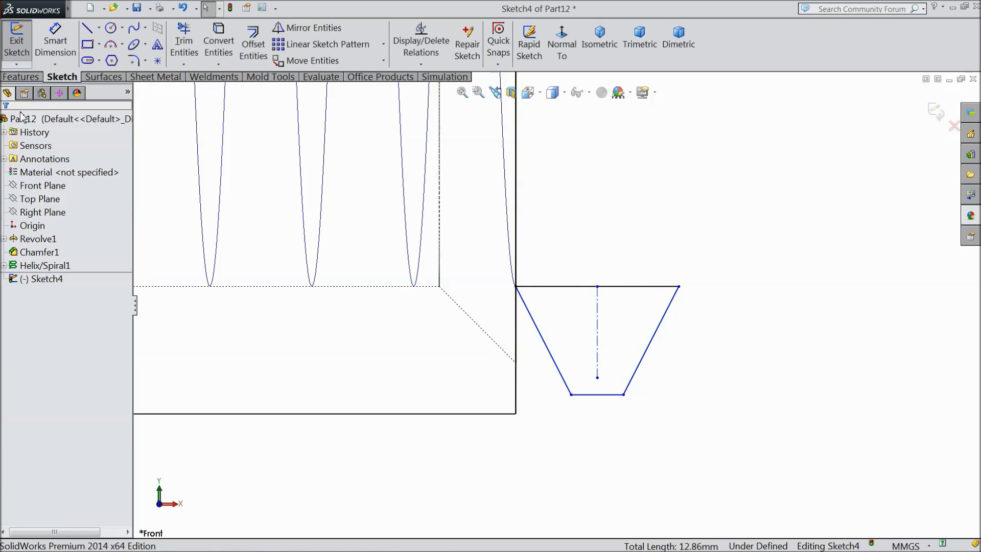
- Dimension the angle between the trapezoid's two sloped sides as 29 degrees
click(55, 41)
click(650, 346)
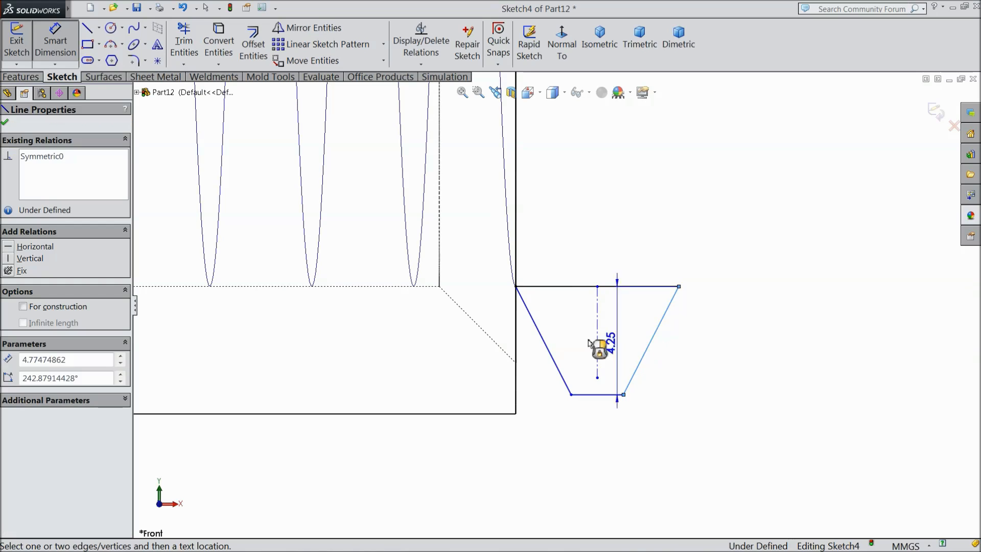
click(540, 338)
click(619, 256)
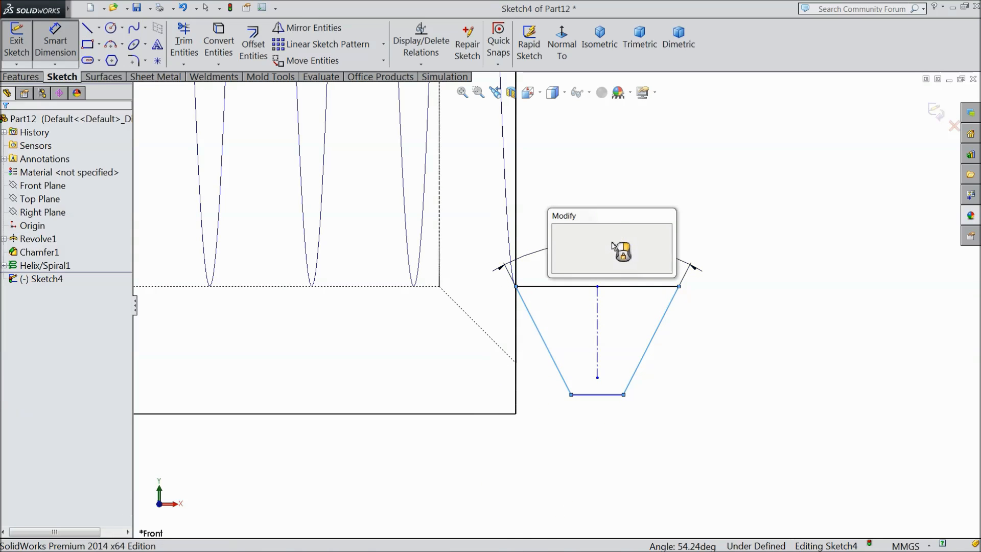
text(29)
click(558, 231)
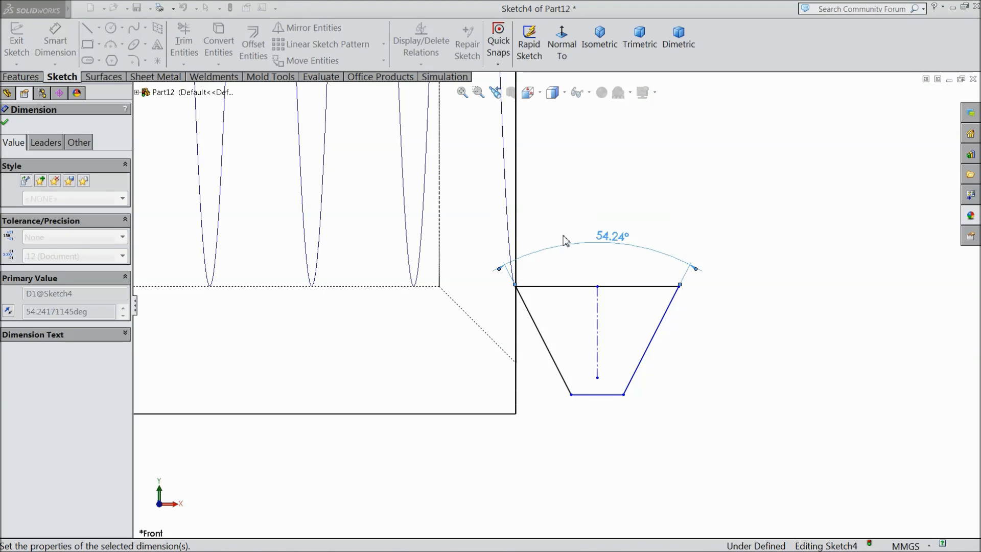
- Dimension the distance between the trapezoid's upper and lower edges as 2.5 mm
click(634, 287)
click(620, 405)
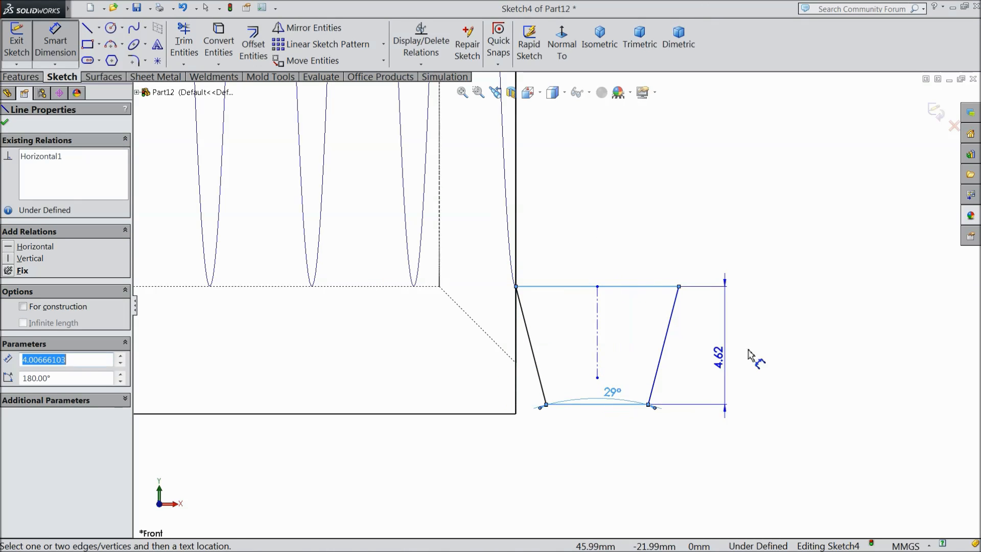
click(758, 347)
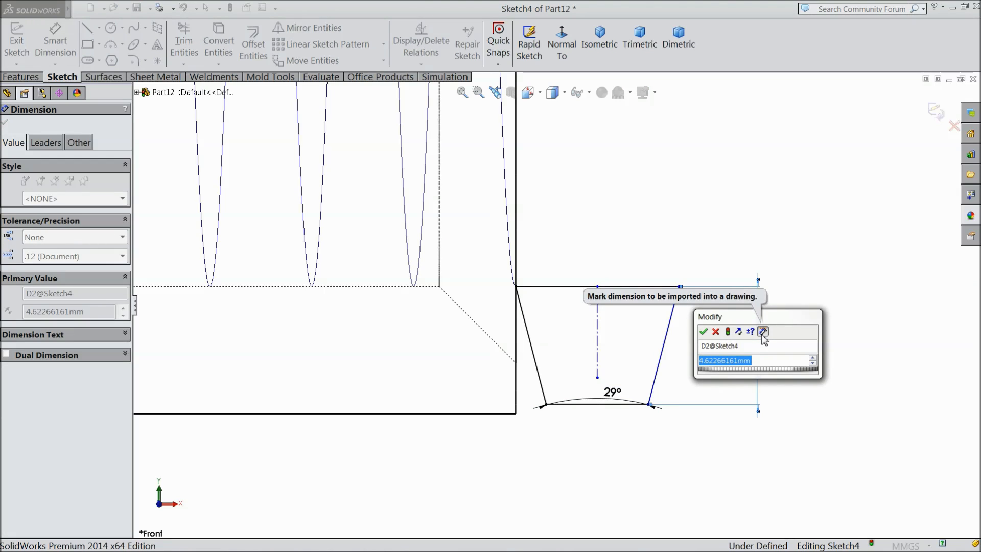
text(2.5)
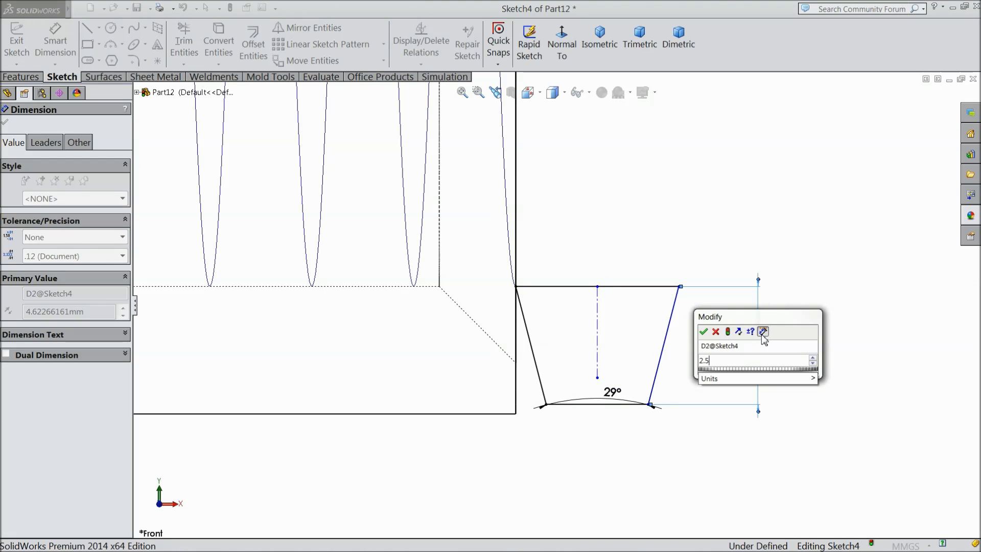
click(704, 332)
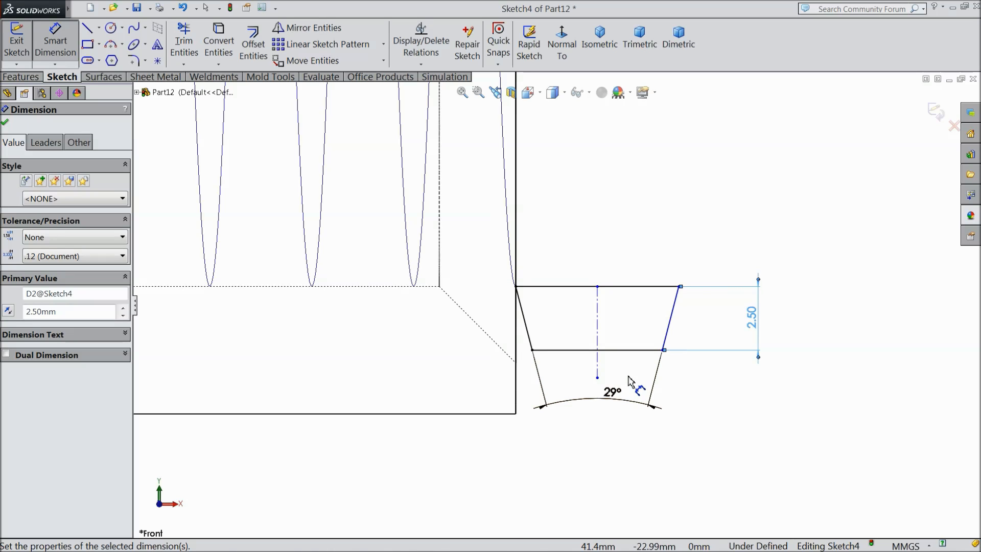
- Dimension the trapezoid's narrow lower edge as 1.35 mm and reposition the 29-degree dimension below the profile
click(623, 351)
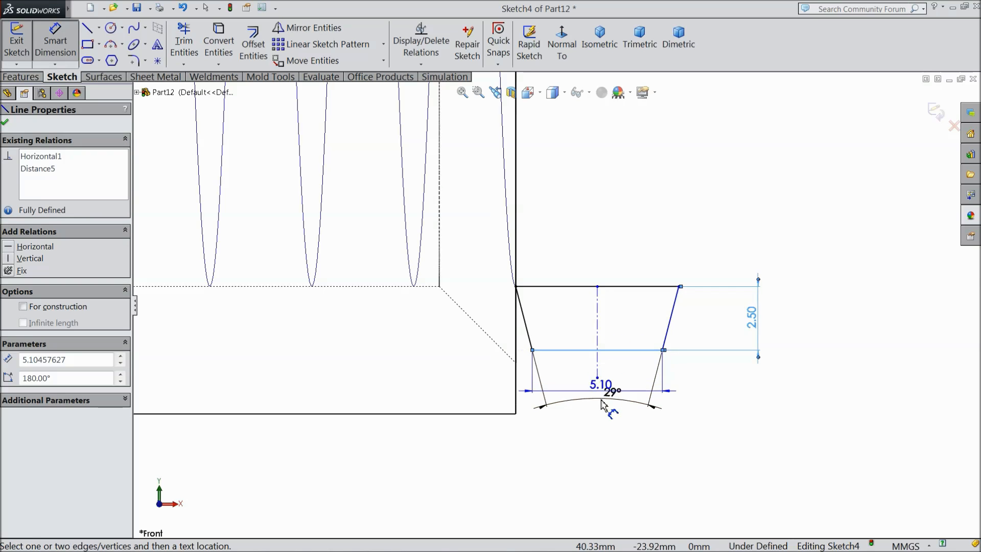
click(603, 428)
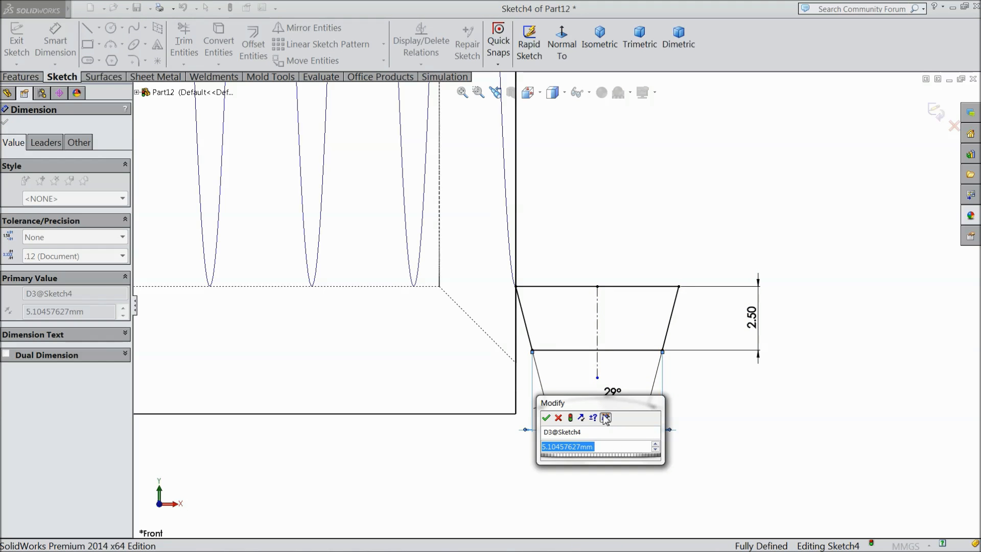
text(1.35)
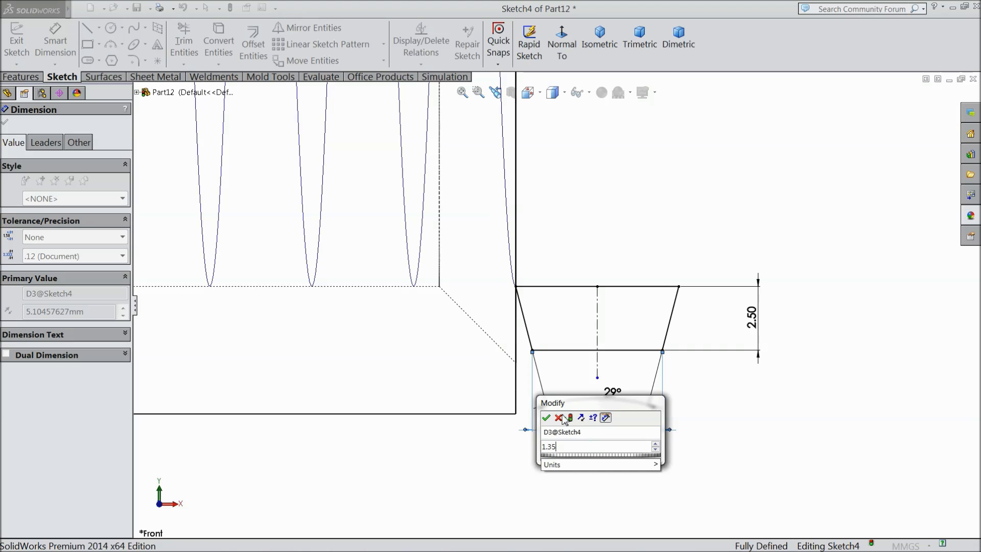
click(545, 417)
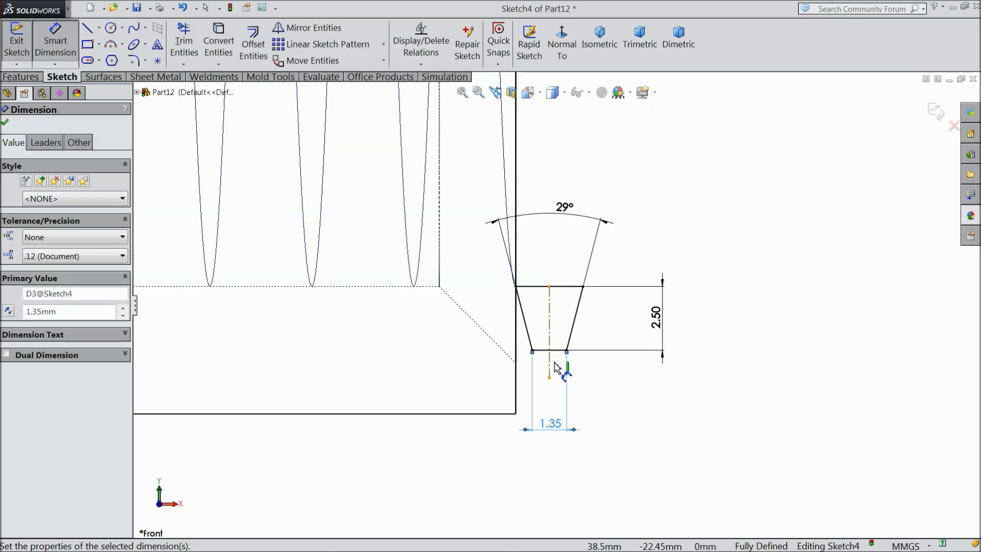
scroll(549, 304, up, 1)
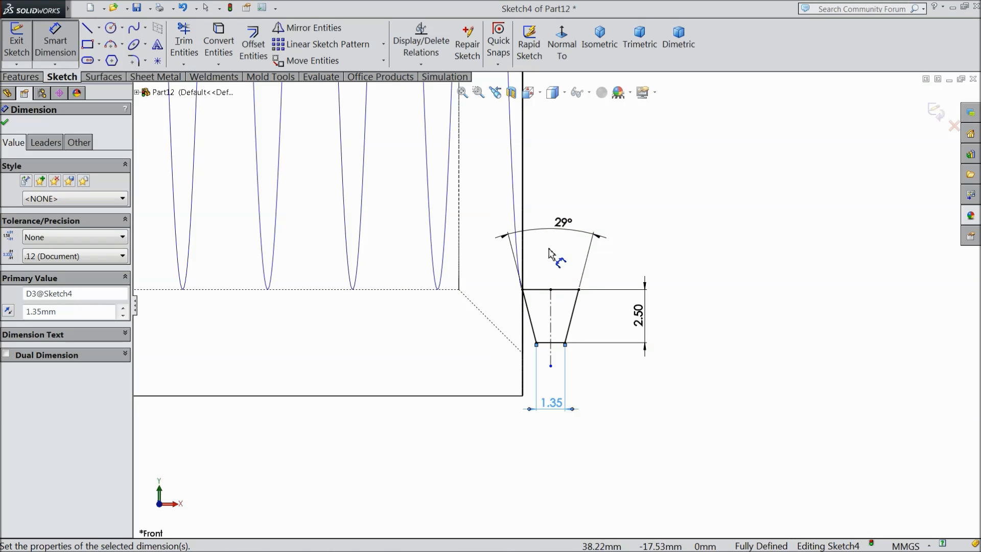
drag(564, 229, 562, 373)
- Exit the thread profile sketch and return the part's display style to Shaded With Edges
scroll(577, 381, up, 8)
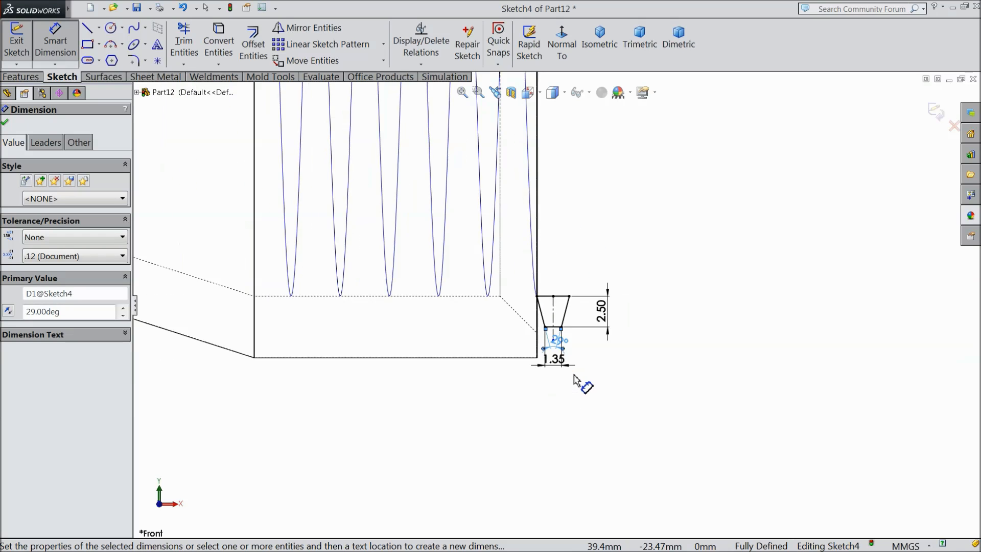
scroll(577, 382, up, 2)
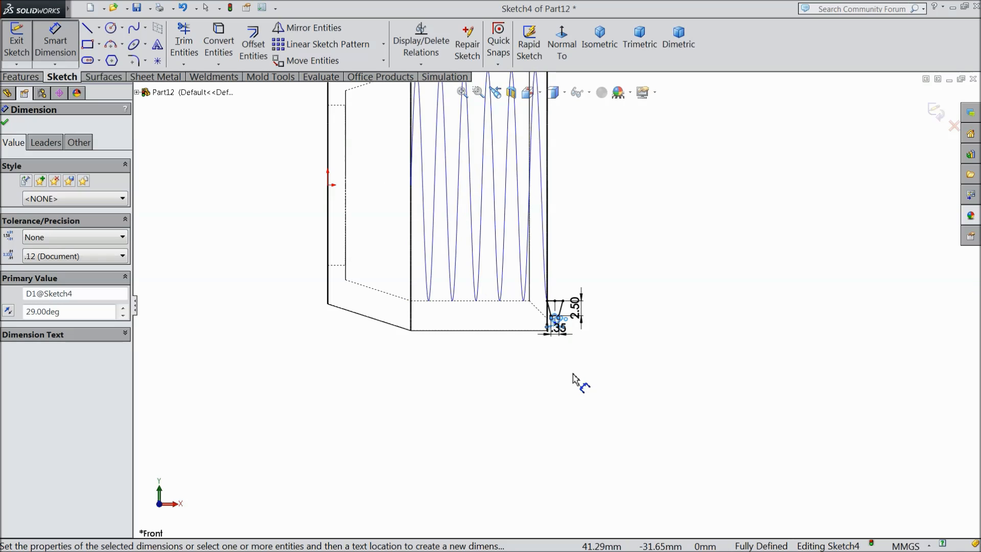
scroll(580, 380, up, 3)
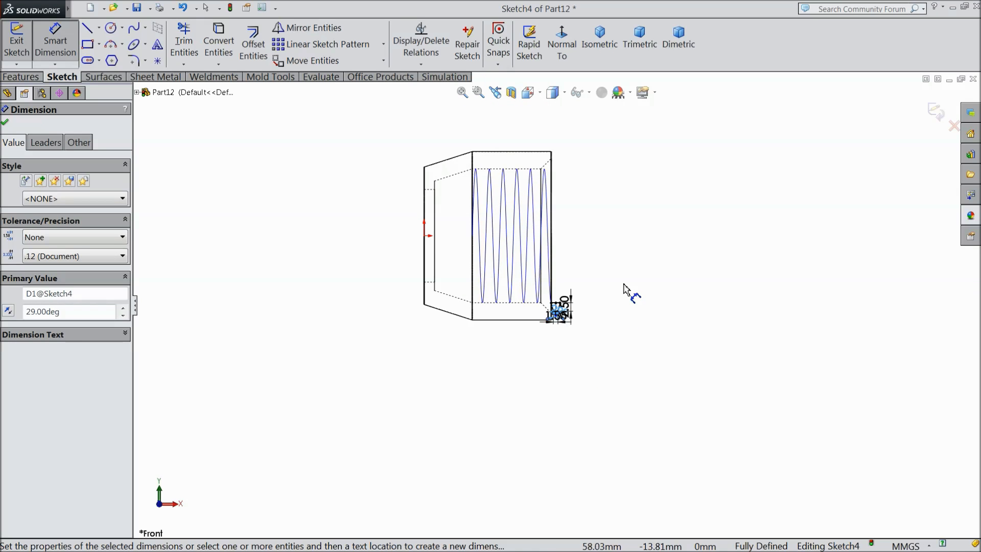
click(942, 119)
mouse_move(683, 246)
middle_down()
mouse_move(641, 290)
mouse_move(652, 302)
middle_up()
scroll(521, 259, down, 4)
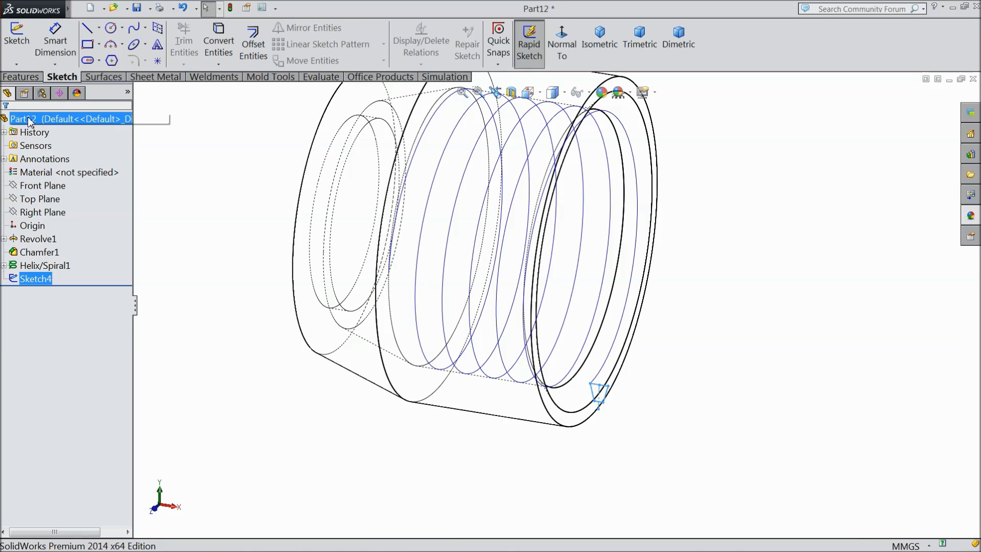
click(553, 93)
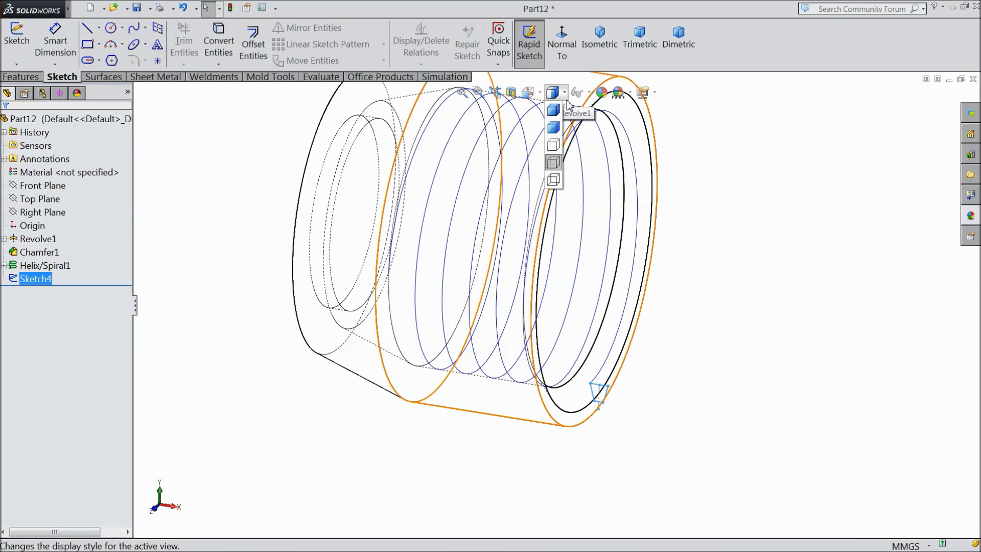
click(554, 110)
click(25, 76)
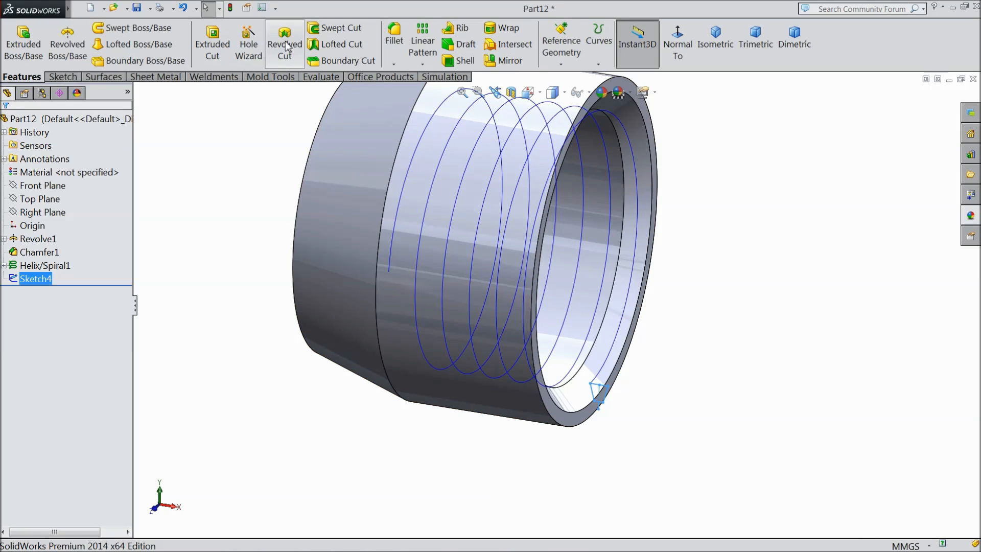
- Cut the internal thread by sweeping the trapezoidal profile sketch along the helix
click(334, 27)
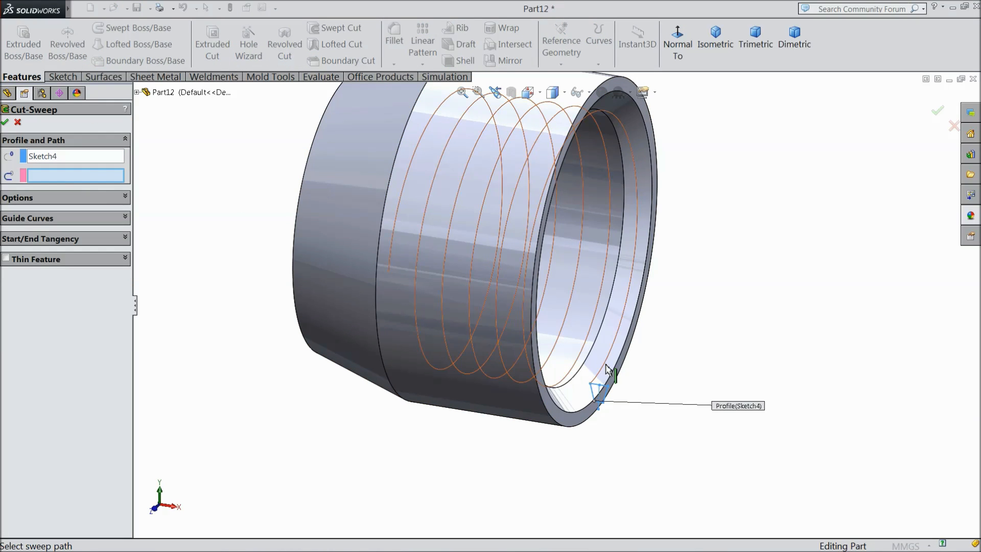
click(593, 347)
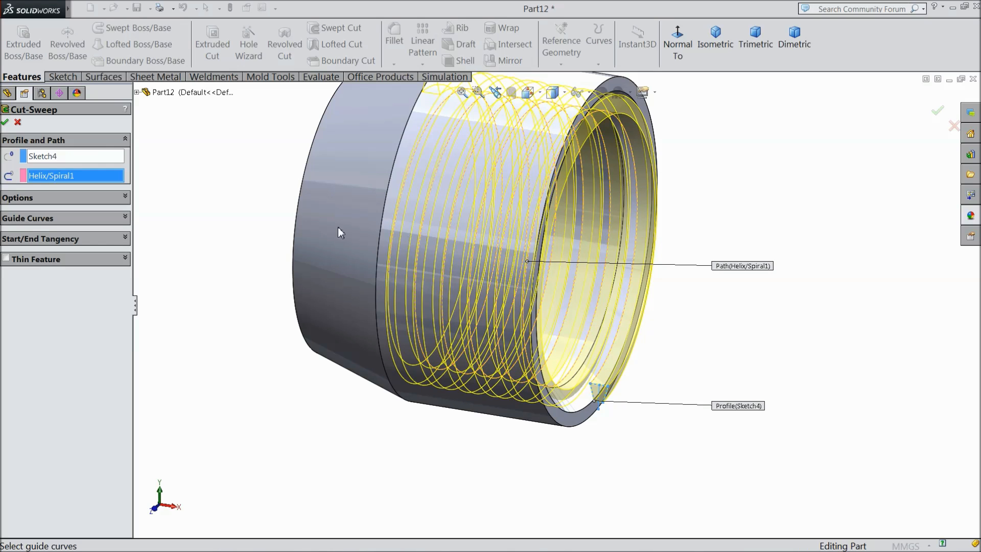
click(6, 123)
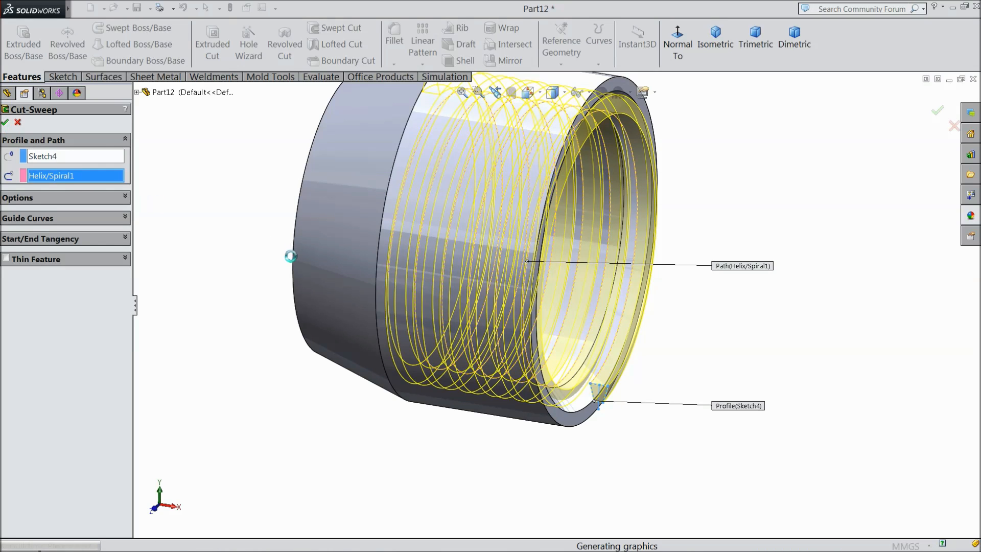
mouse_move(316, 324)
middle_down()
mouse_move(255, 300)
mouse_move(248, 267)
mouse_move(252, 365)
mouse_move(289, 344)
mouse_move(301, 322)
middle_up()
click(254, 361)
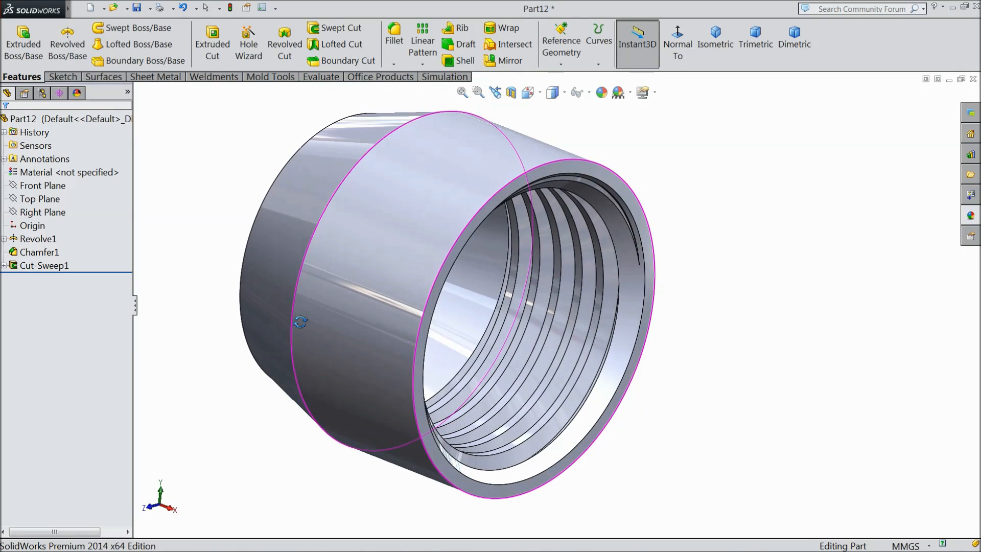
scroll(294, 325, up, 2)
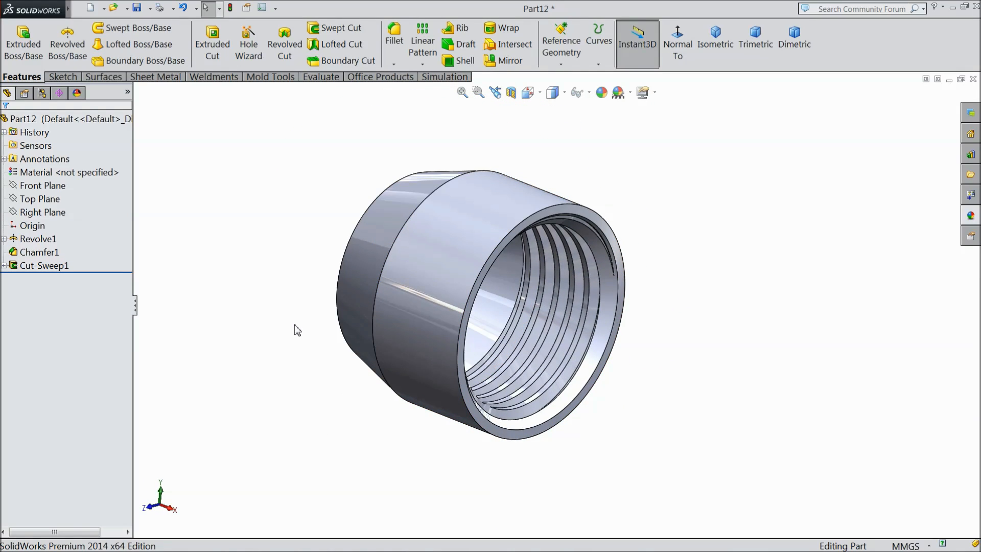
- Set up a reference plane parallel to the Top Plane with an offset distance of 30 mm
click(41, 201)
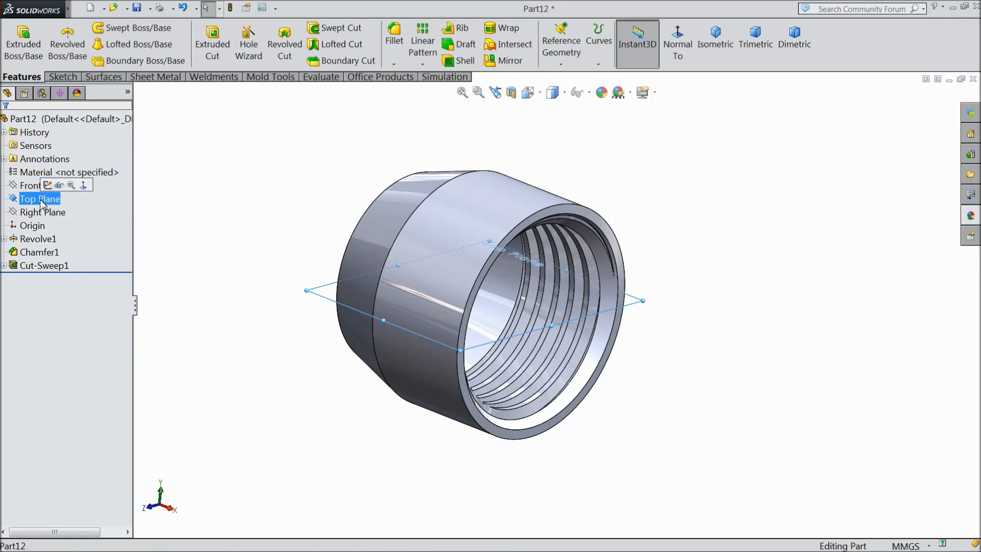
click(62, 77)
click(20, 76)
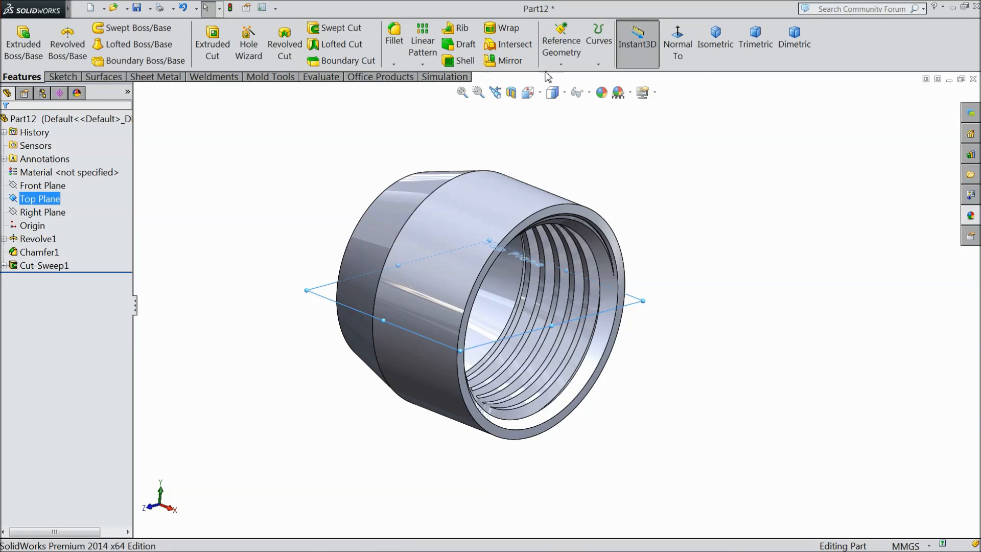
click(561, 51)
click(568, 78)
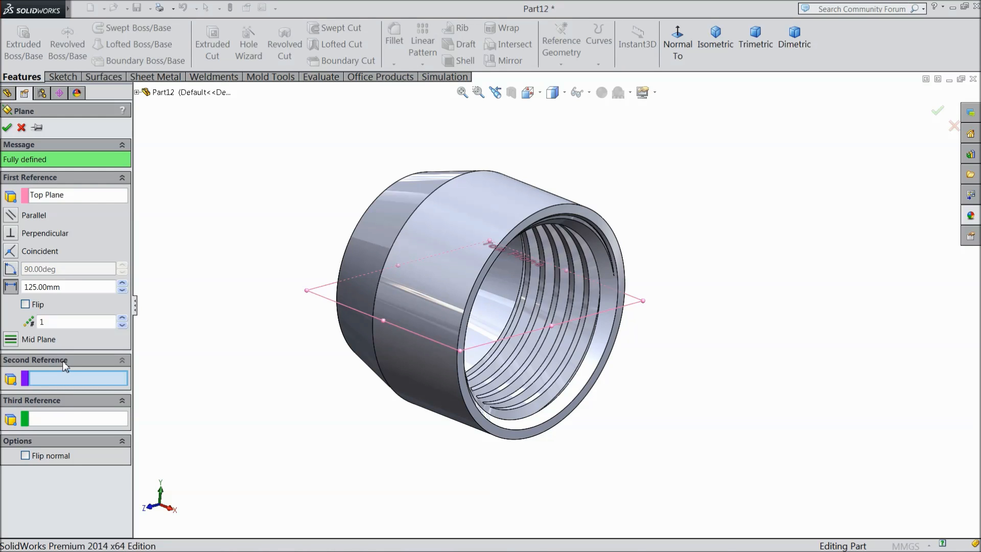
scroll(360, 352, up, 9)
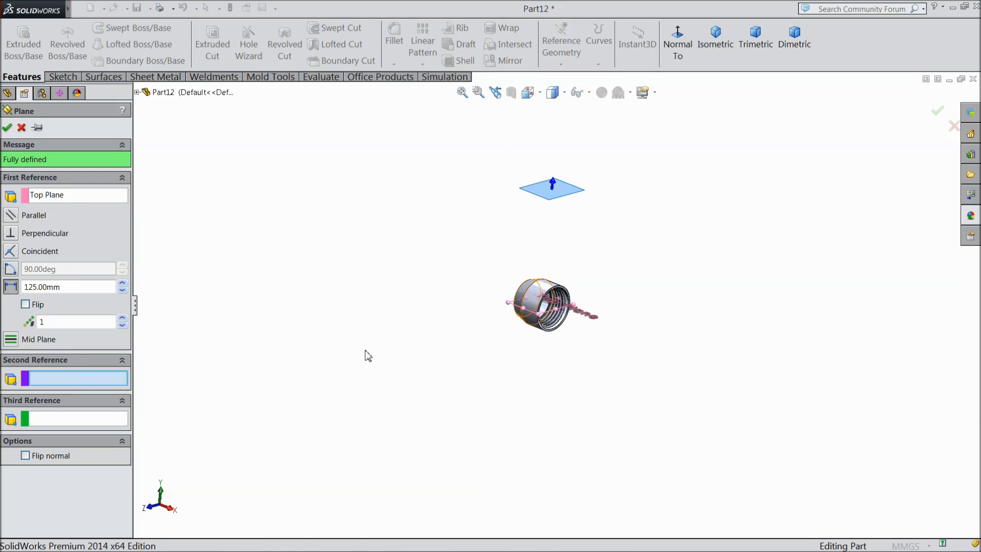
scroll(583, 176, down, 3)
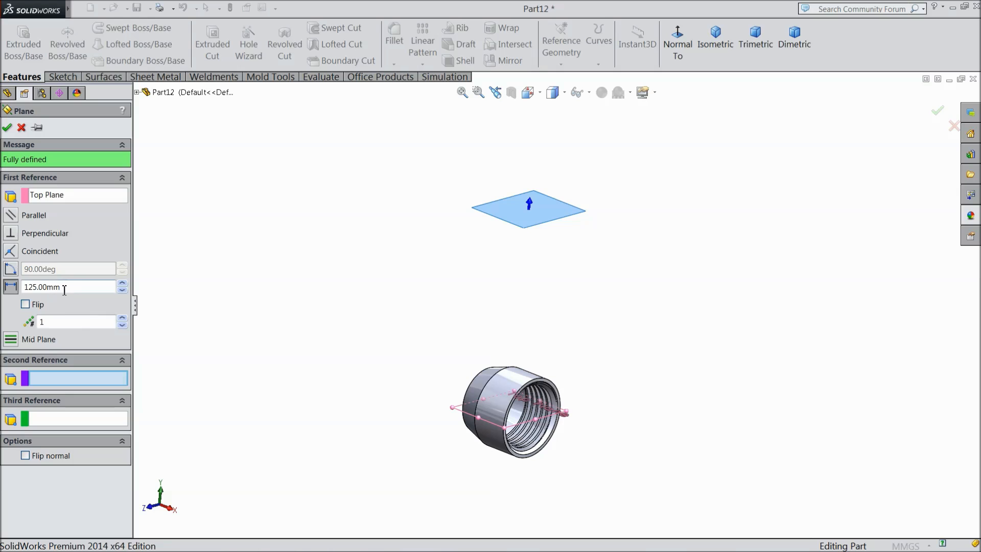
drag(65, 287, 24, 287)
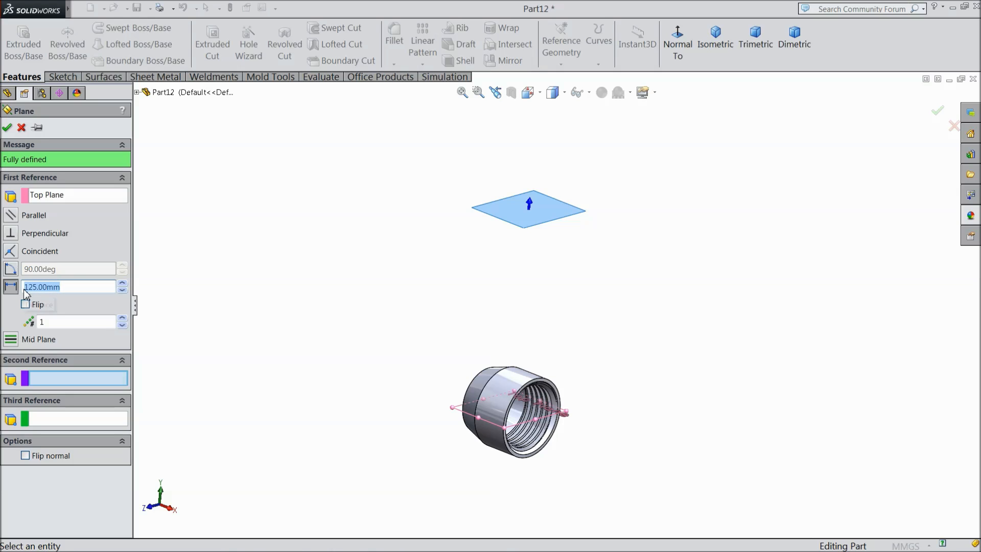
text(30)
key(Return)
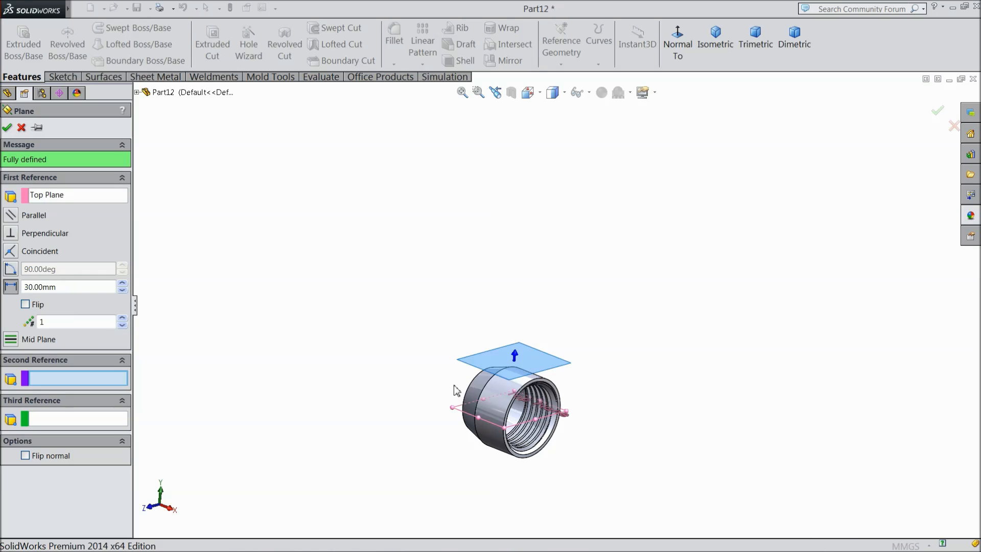
- Set the reference plane's offset to 30.5 mm and create the plane
scroll(456, 391, down, 2)
middle_drag(427, 381, 377, 376)
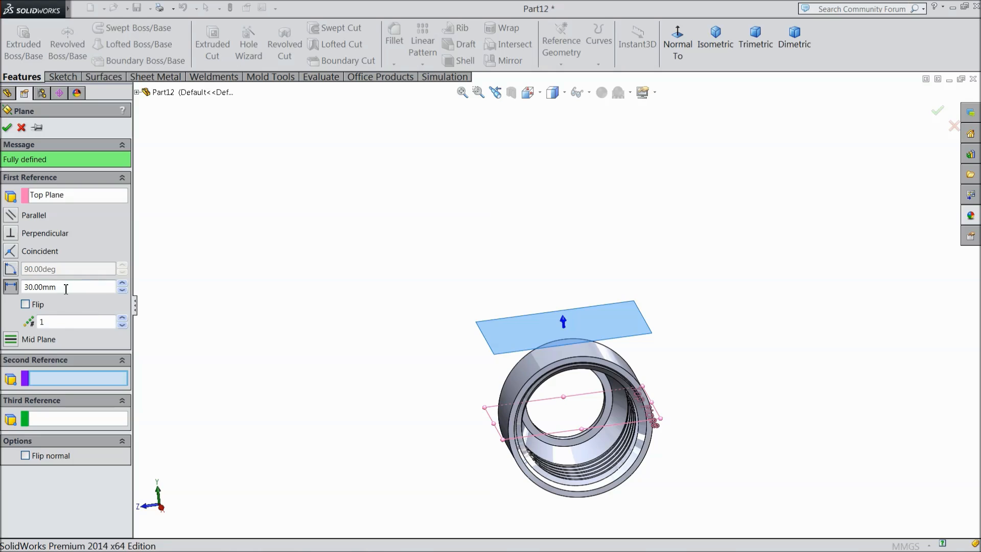
click(9, 289)
text(30)
key(Return)
middle_drag(355, 312, 368, 327)
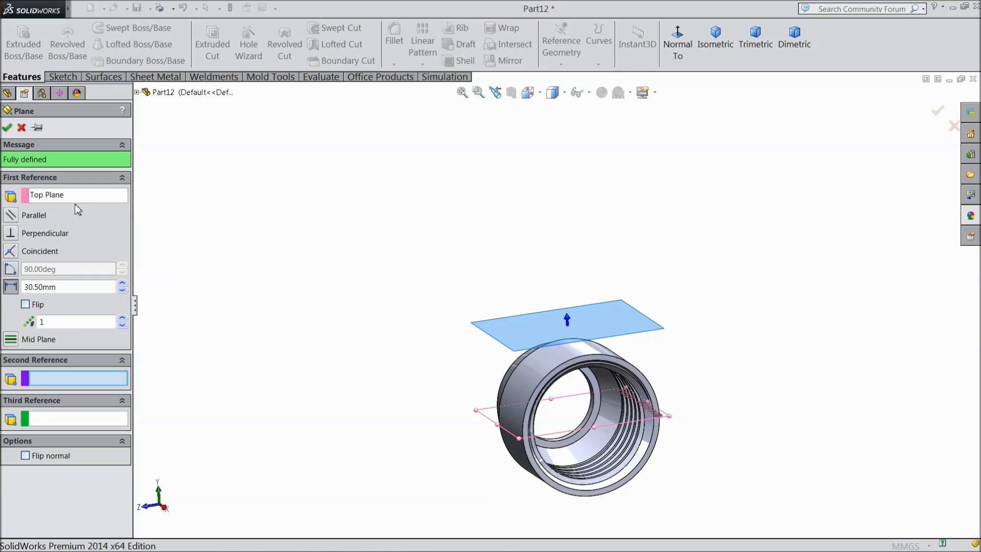
click(7, 127)
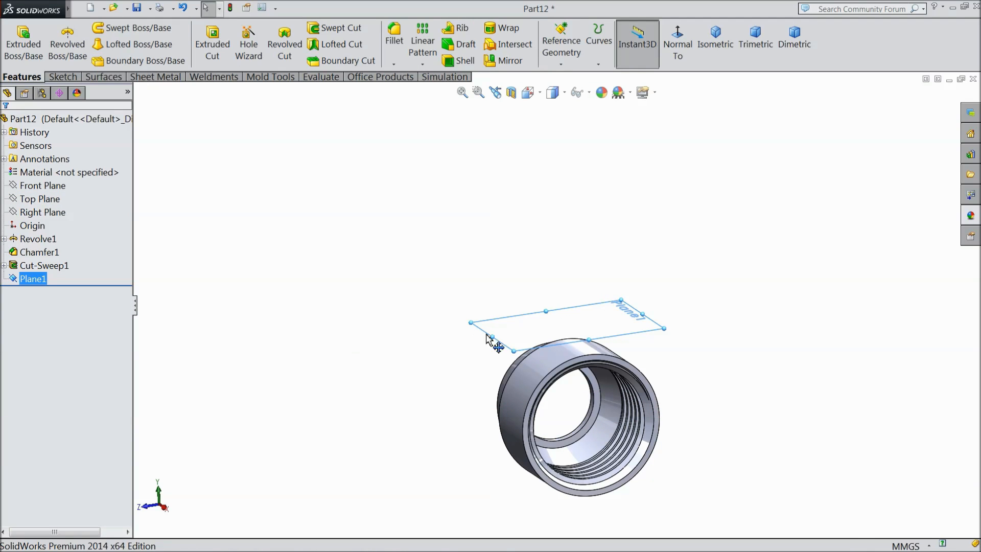
- Start a sketch on the new plane and draw a circle about 11 mm in diameter over the ring's cylindrical section
click(537, 298)
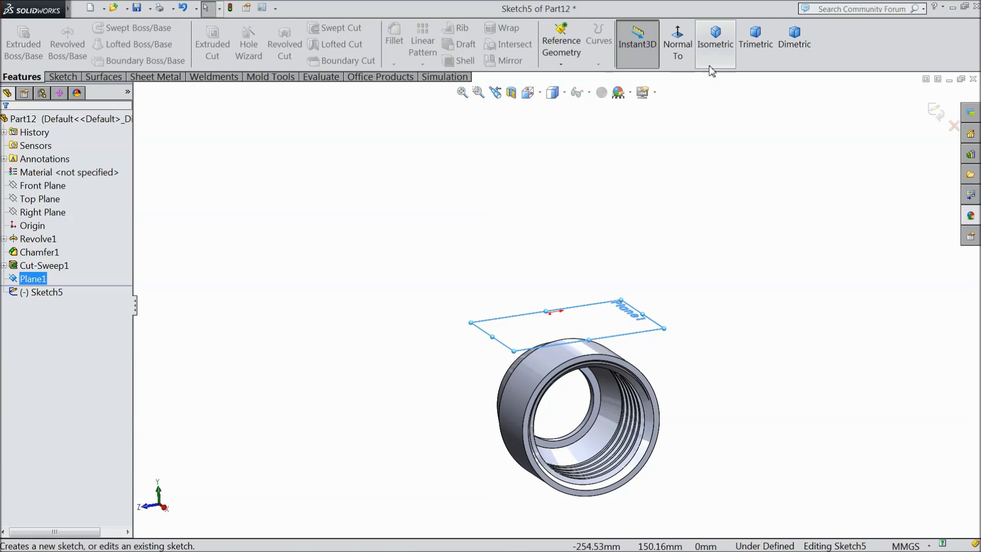
click(683, 54)
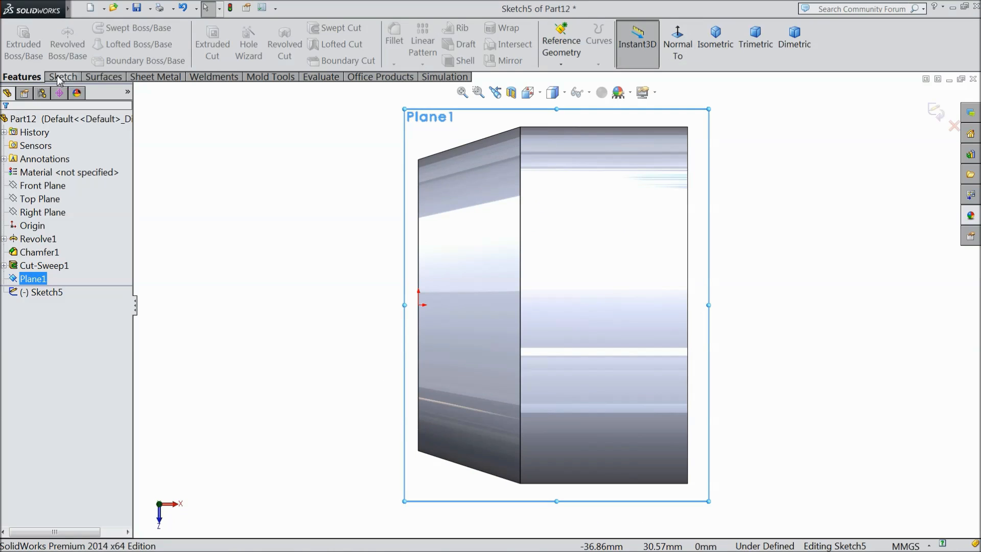
click(62, 77)
click(110, 27)
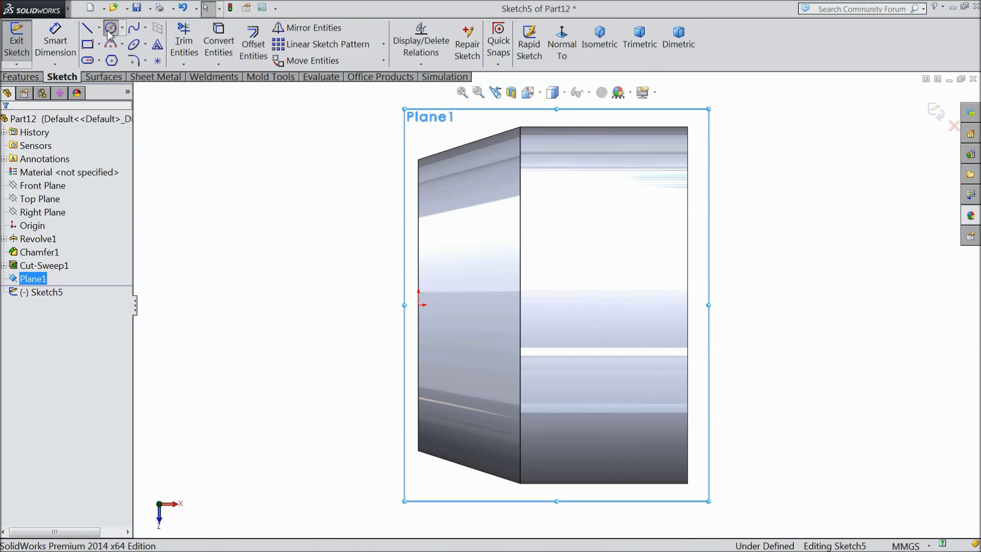
click(628, 305)
click(647, 340)
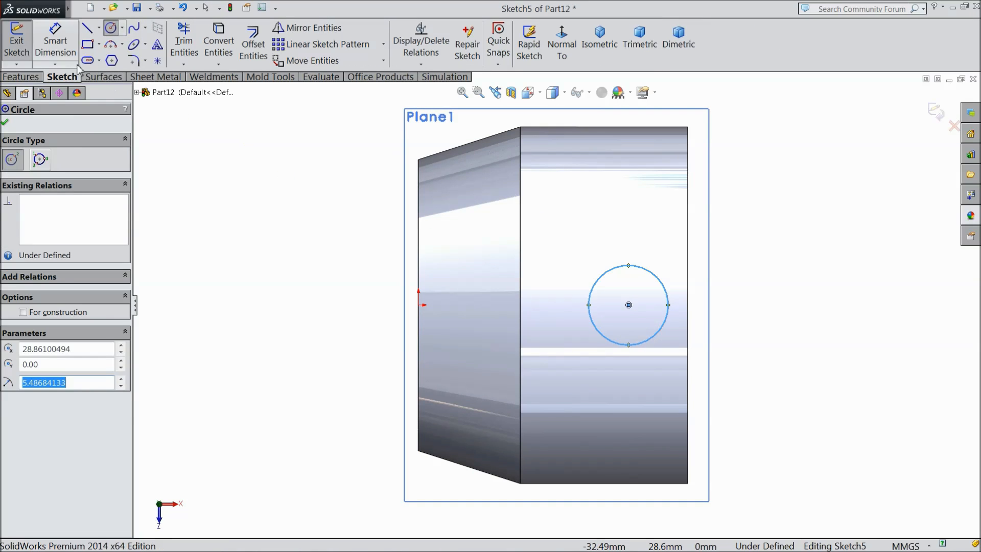
- Dimension the circle's diameter as 14 mm
click(55, 41)
click(667, 327)
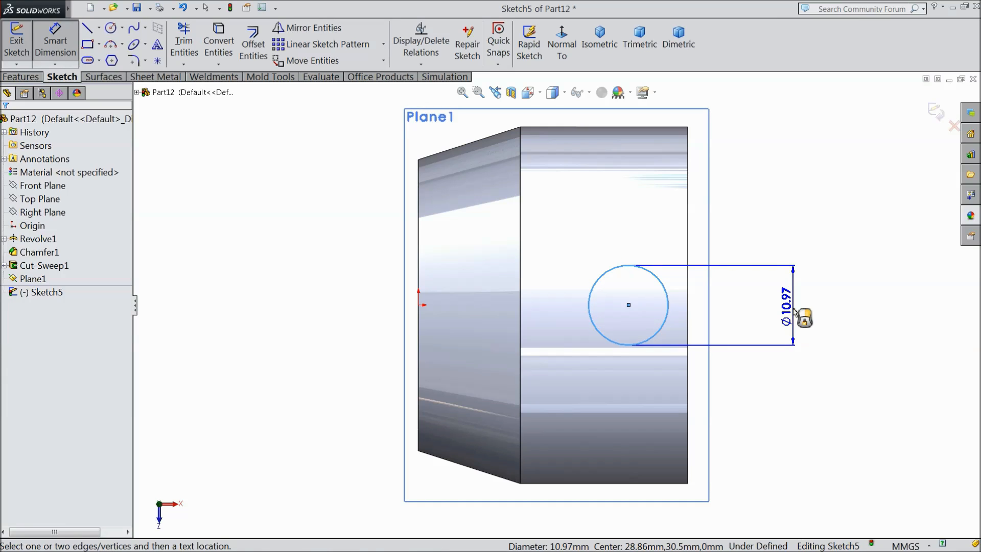
click(796, 307)
text(14)
key(Return)
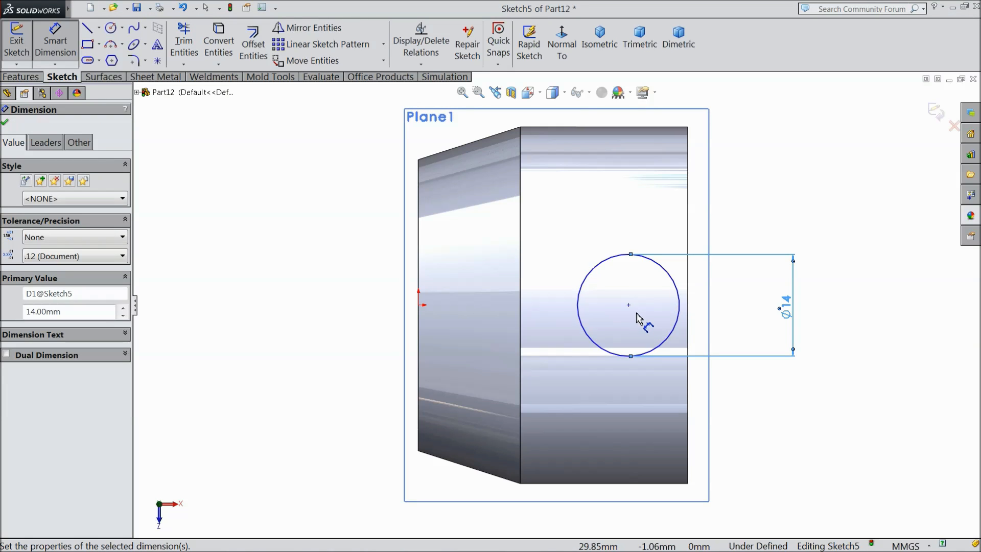
- Dimension the distance from the circle's center to the end edge of the ring's cylindrical section as 11 mm
click(628, 305)
click(688, 247)
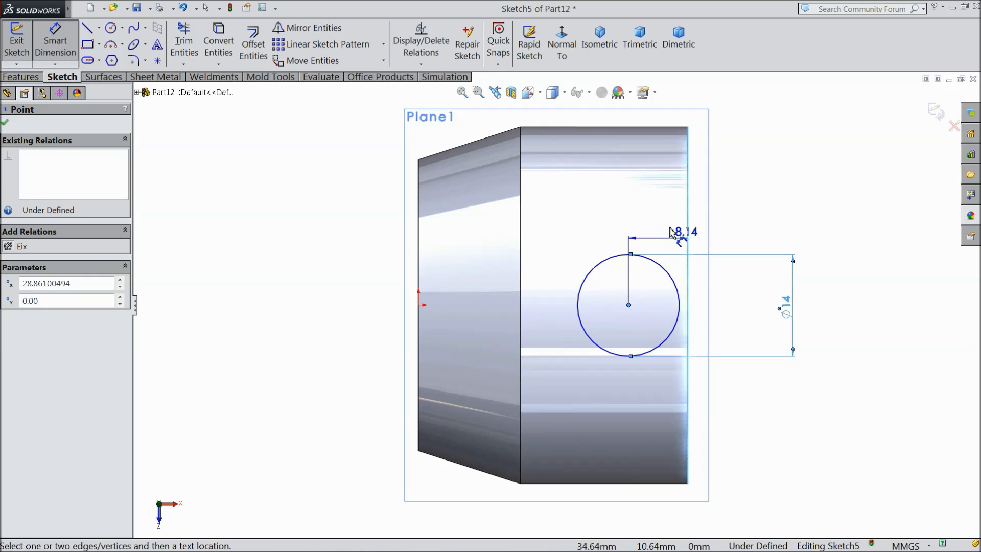
click(657, 214)
text(11)
key(Return)
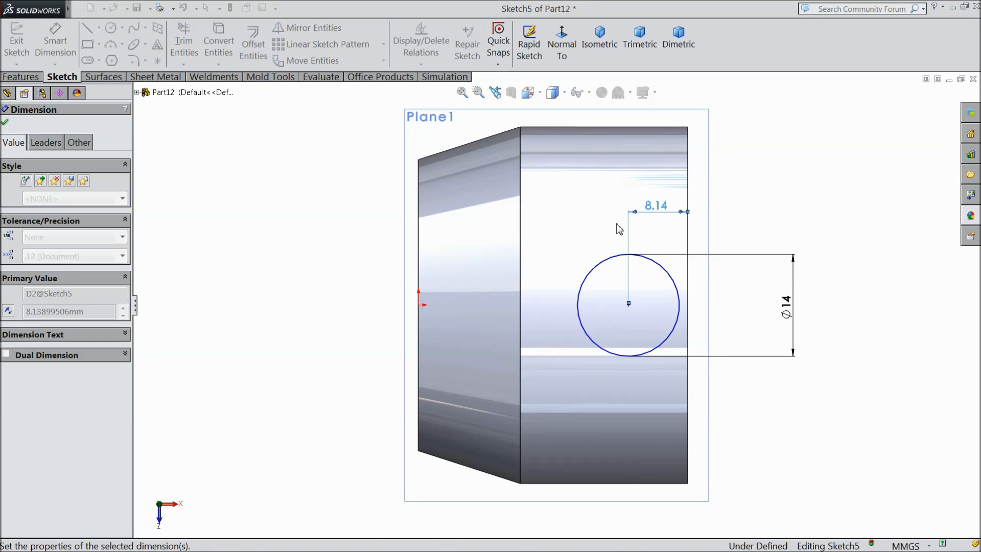
click(55, 41)
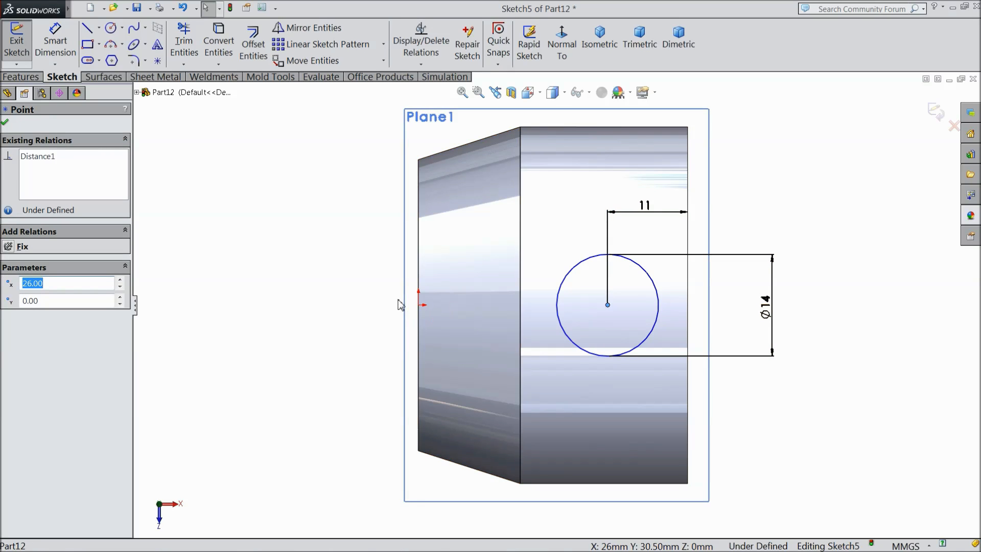
- Add a horizontal relation between the circle's center and the origin
ctrl+click(419, 305)
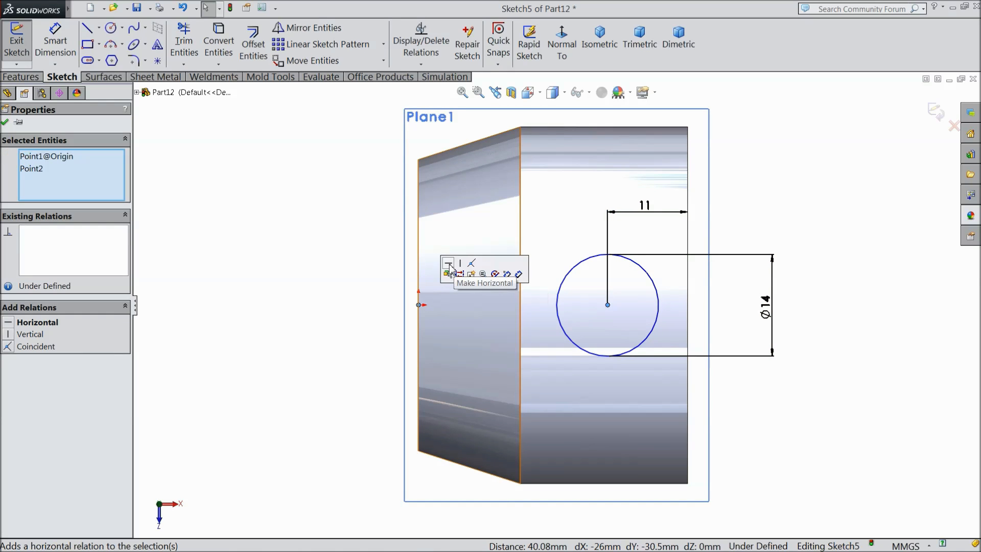
click(449, 265)
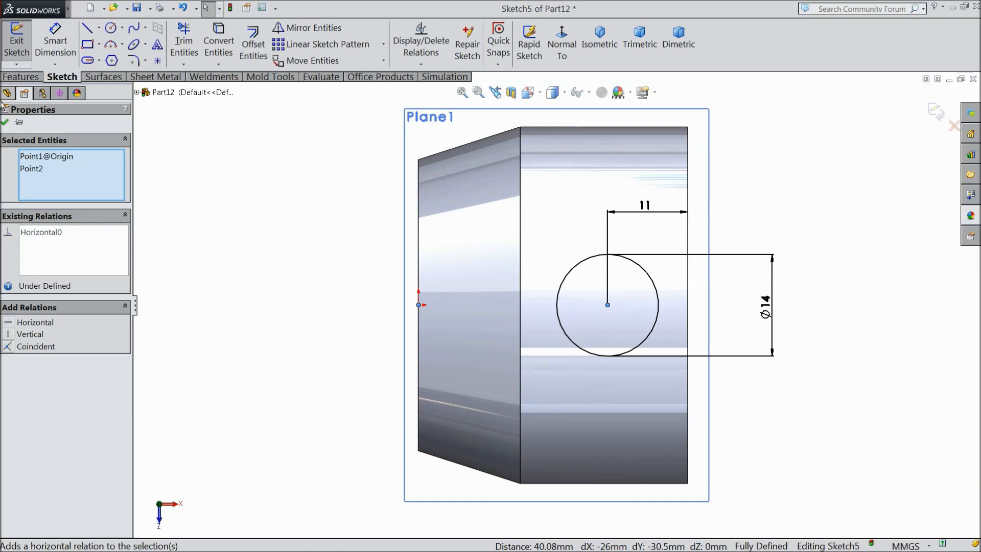
click(5, 123)
- Extrude the 14 mm circle as a boss up to the ring's outer cylindrical surface, with the result merged
click(21, 77)
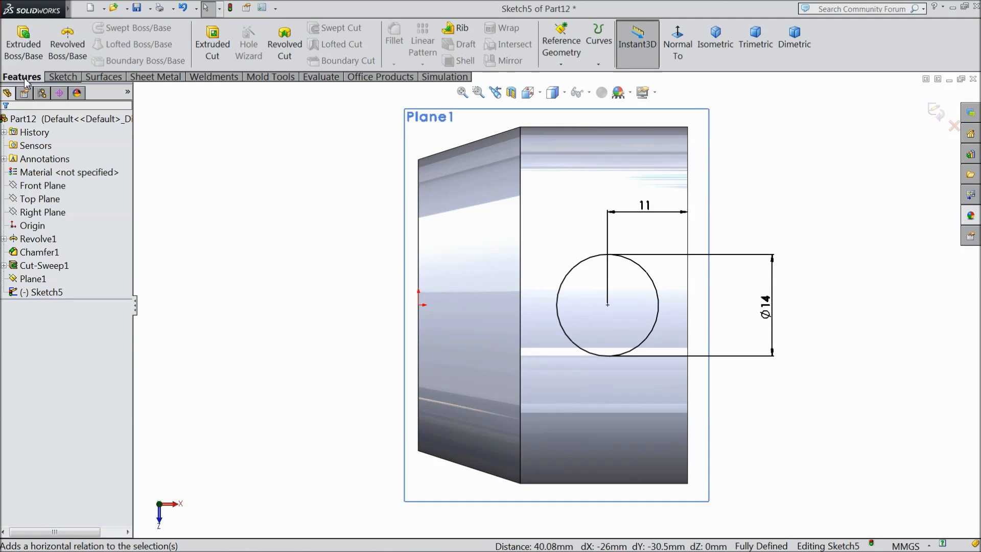
click(23, 44)
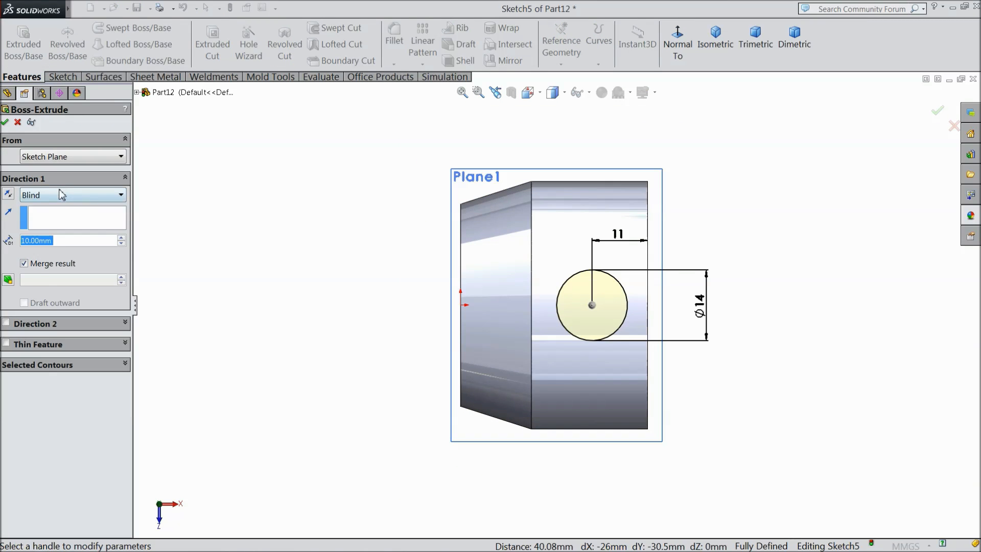
click(61, 195)
click(74, 248)
middle_drag(316, 432, 330, 306)
click(553, 345)
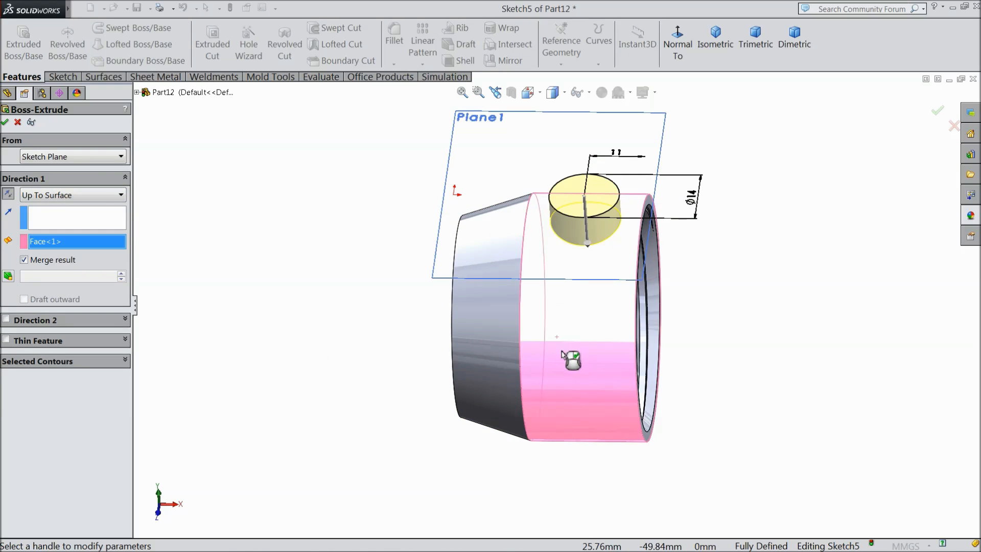
click(5, 122)
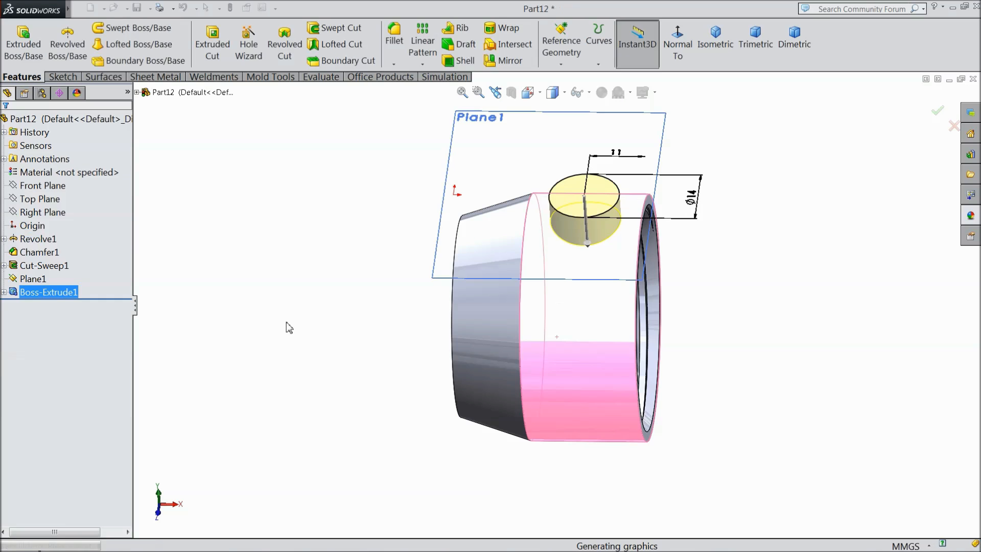
- Specify an ANSI Metric M10x1.5 blind tapped hole for the boss's flat face, with a 5 mm hole depth and 3.5 mm thread depth
middle_drag(311, 349, 296, 389)
middle_drag(357, 328, 615, 296)
click(596, 285)
click(670, 50)
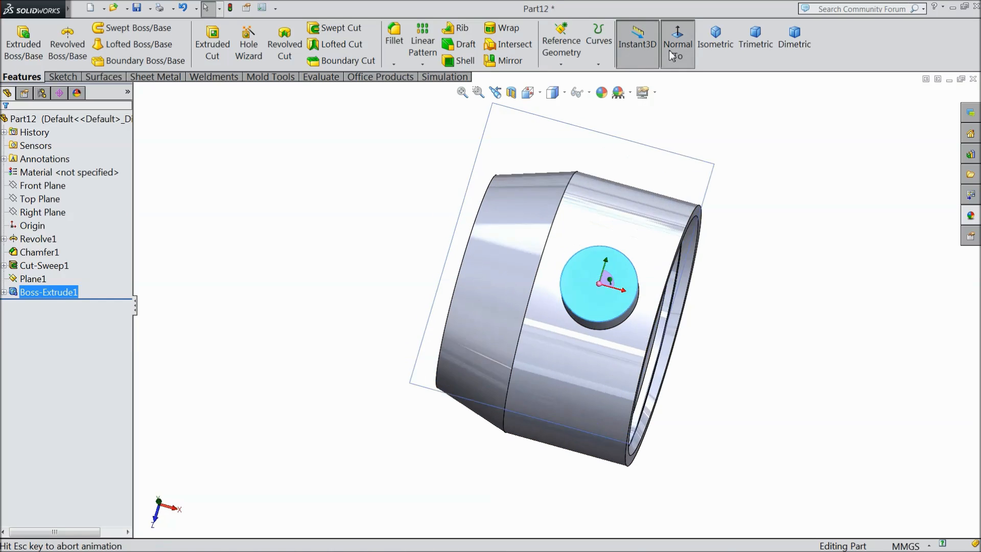
click(255, 54)
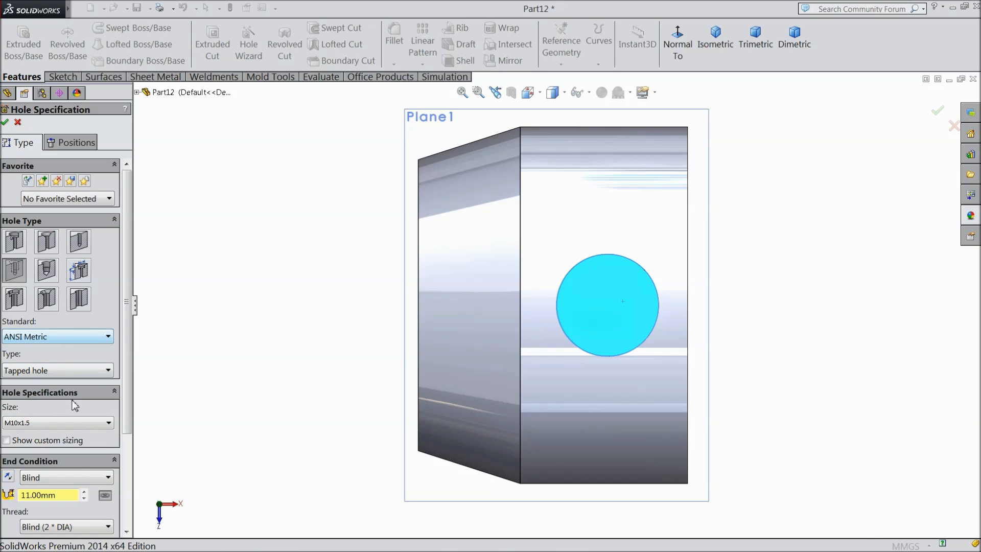
scroll(128, 445, down, 3)
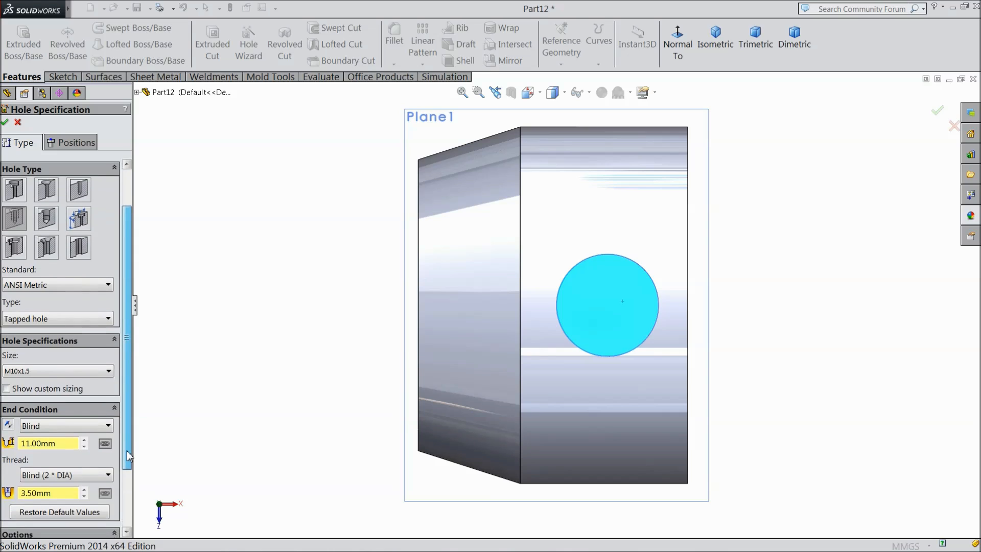
drag(127, 479, 126, 482)
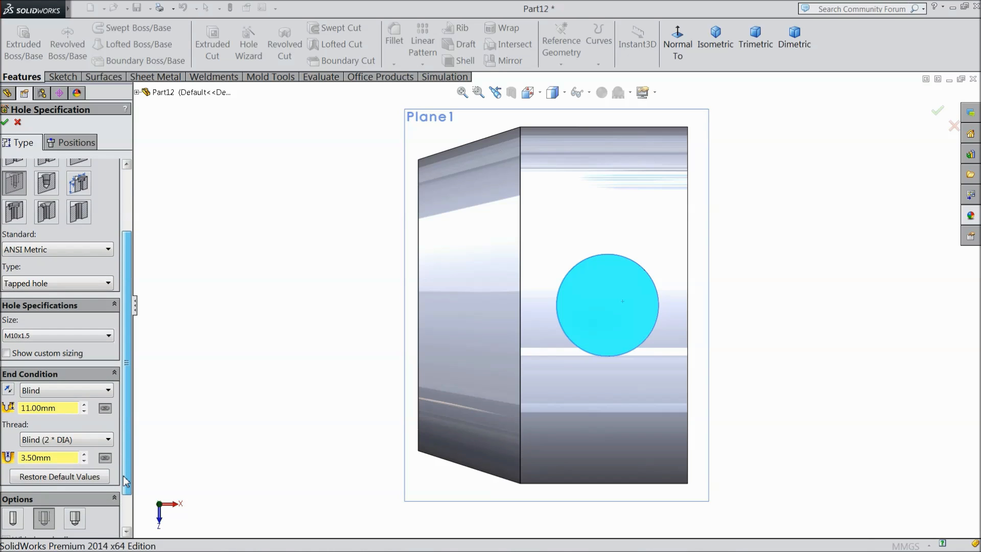
double_click(48, 407)
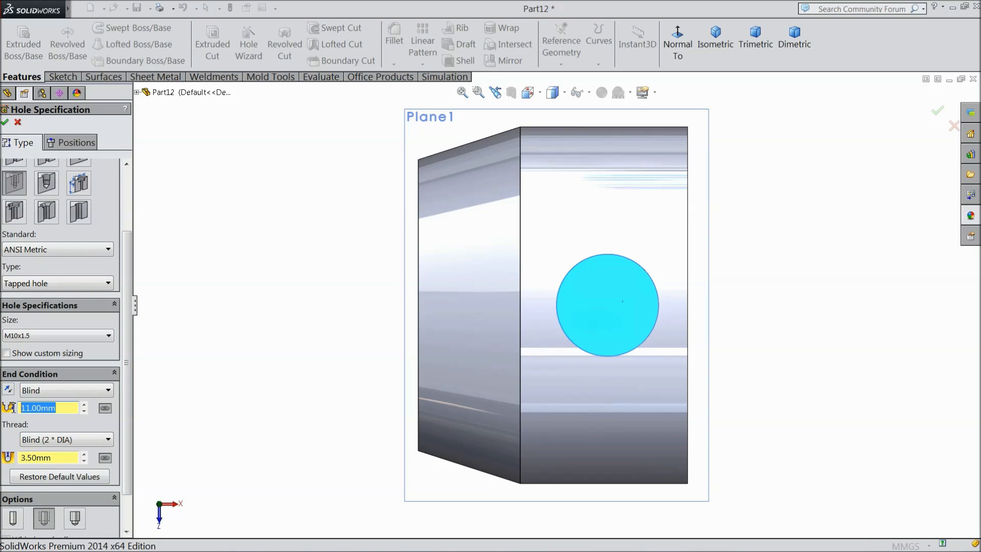
text(5)
click(56, 458)
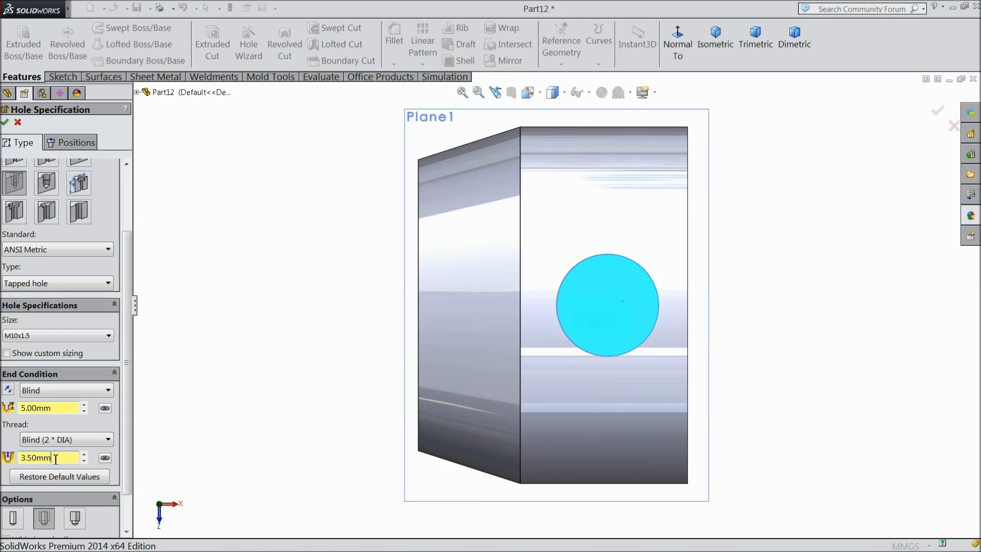
- Place the tapped hole at the center of the boss's circular face and complete the hole
click(74, 144)
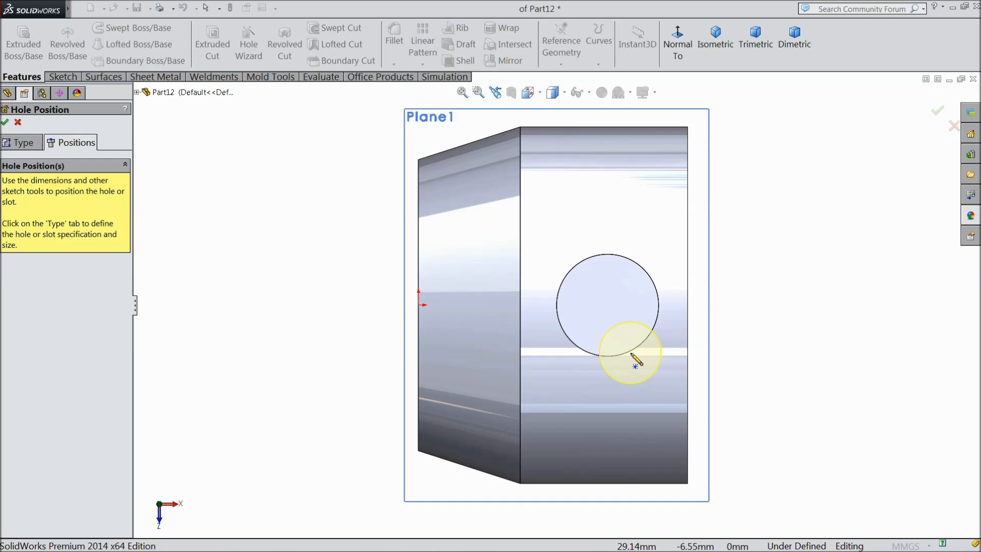
click(607, 305)
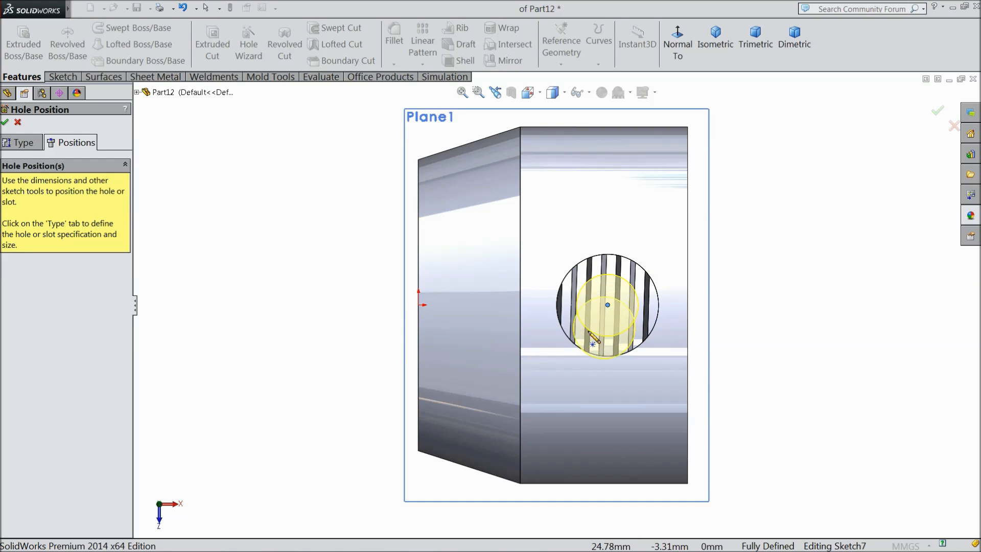
click(5, 123)
middle_drag(364, 402, 346, 350)
click(330, 317)
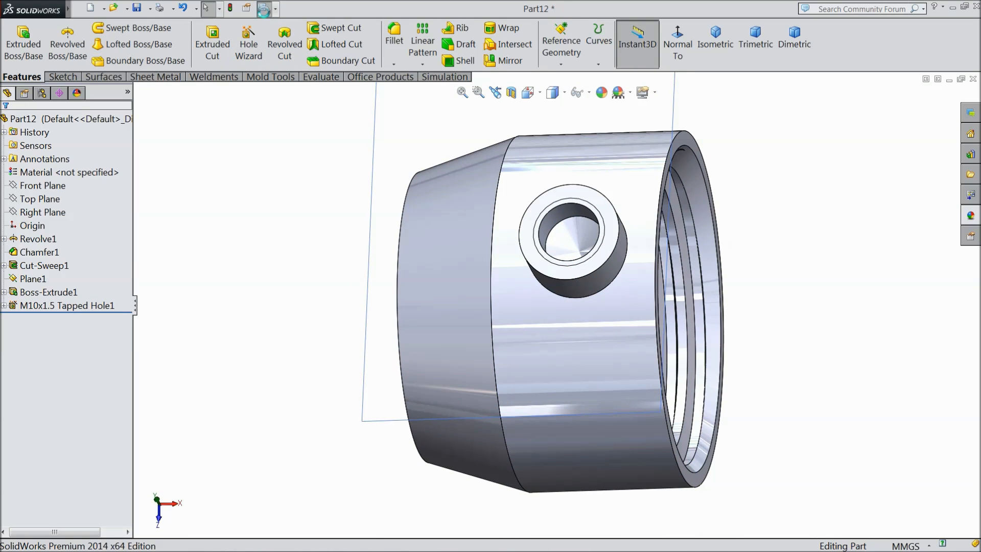
- Enable shaded cosmetic threads in the document's detailing properties
click(264, 9)
click(613, 67)
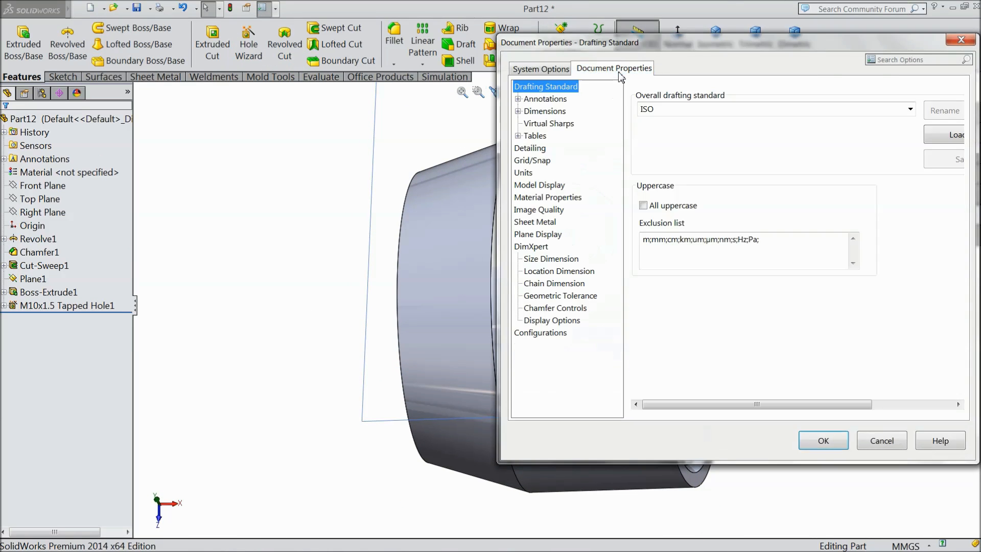
click(531, 148)
click(738, 110)
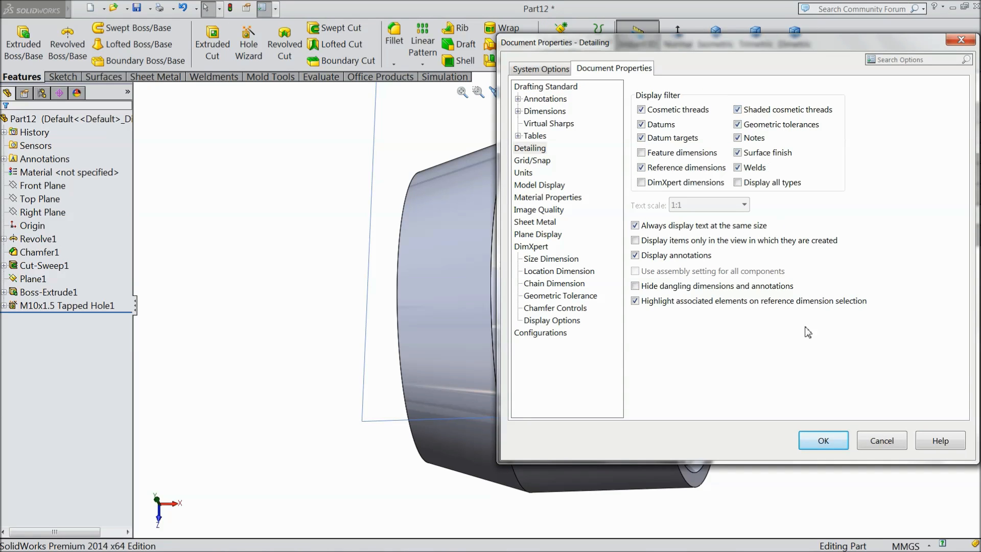
click(822, 447)
middle_drag(805, 368, 506, 357)
scroll(503, 357, down, 3)
scroll(393, 348, up, 10)
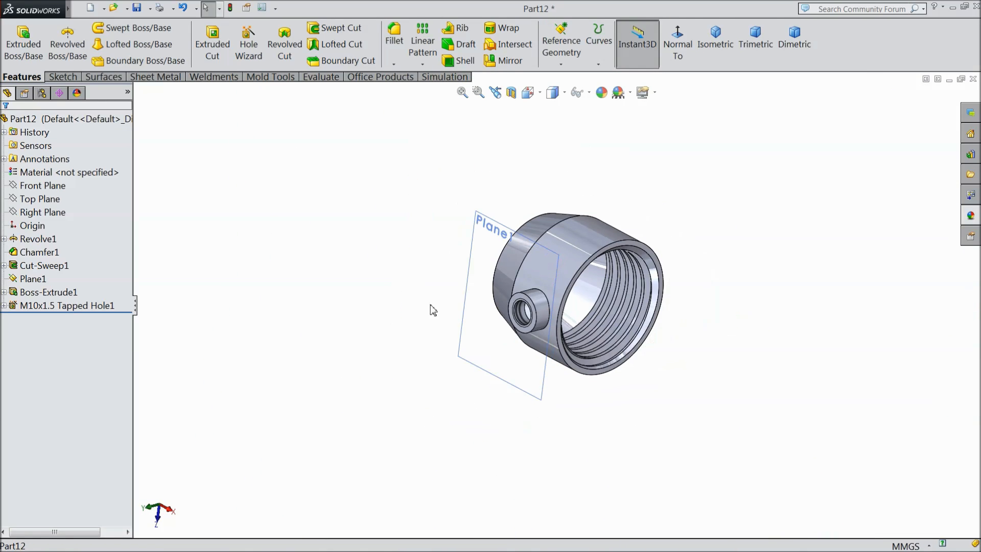
click(471, 302)
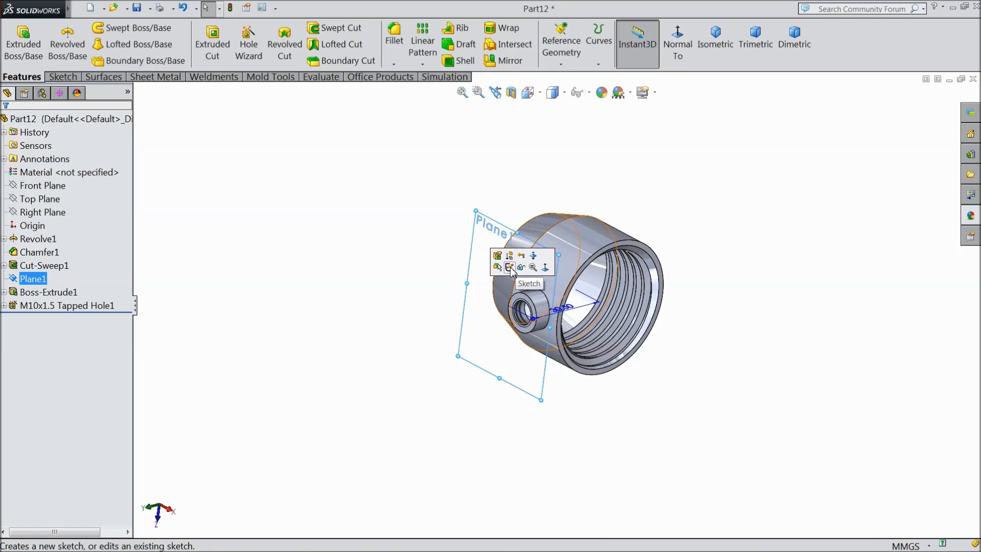
click(509, 267)
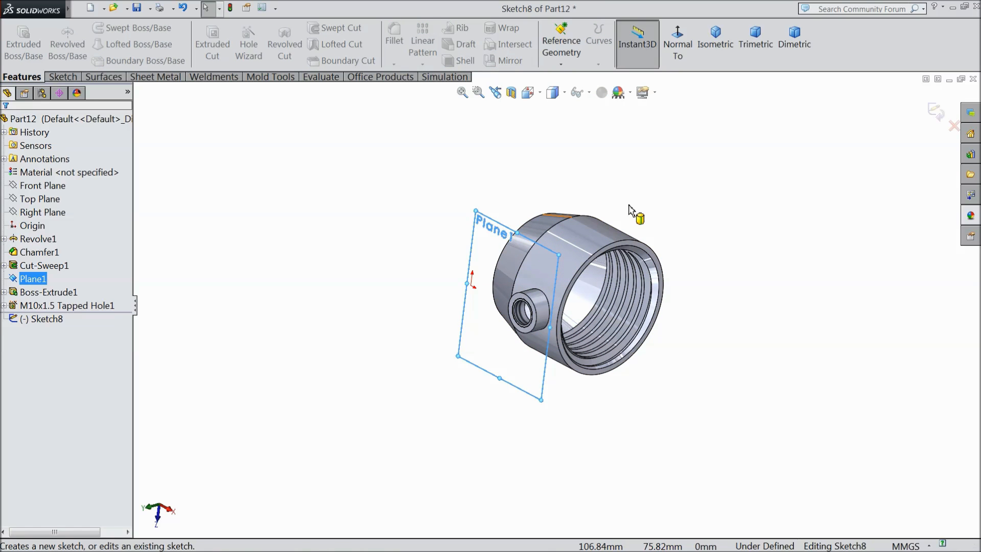
click(951, 124)
- Hide the reference plane Plane1 used for the boss sketch
click(531, 233)
click(558, 206)
scroll(591, 291, down, 3)
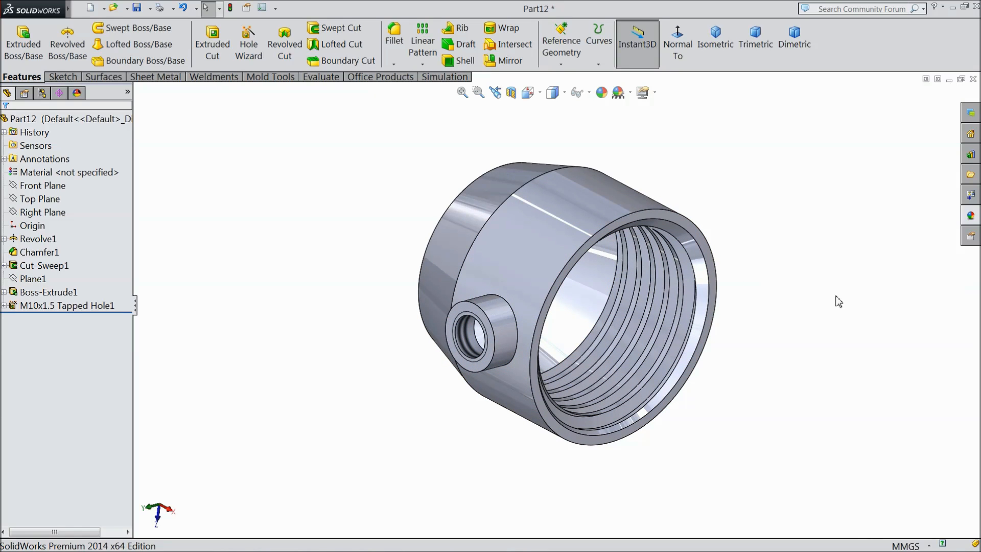
- Apply the satin finish stainless steel appearance to the whole part
click(971, 218)
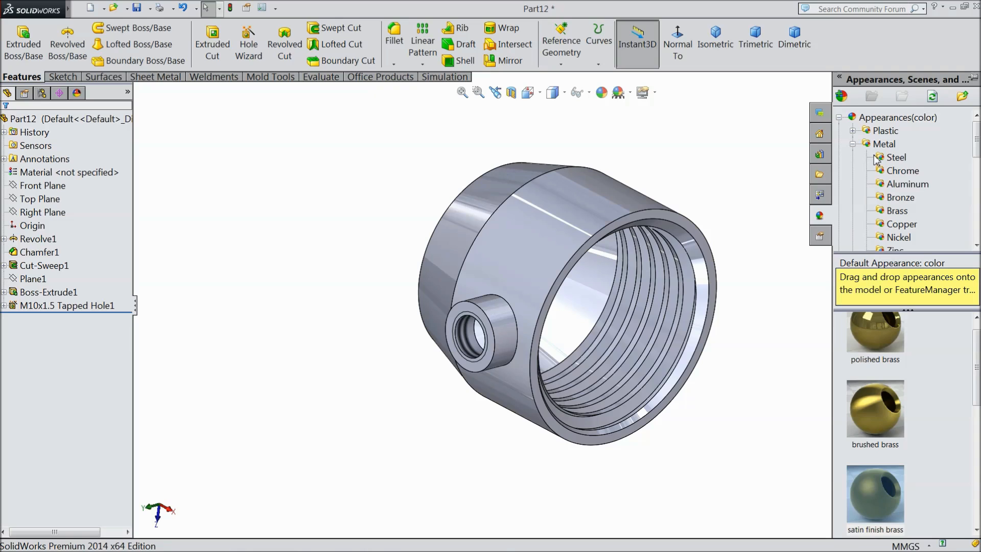
click(902, 171)
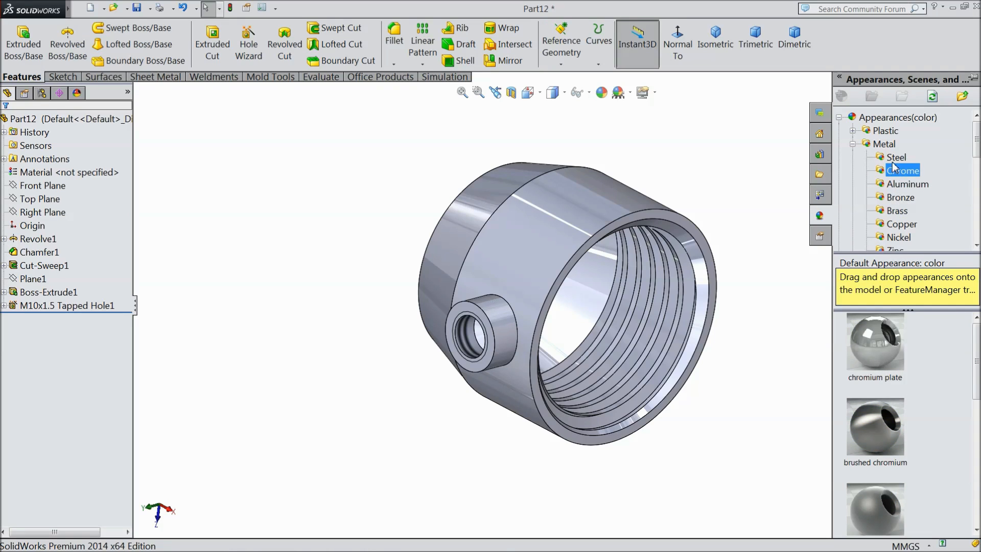
key(Up)
scroll(889, 459, down, 3)
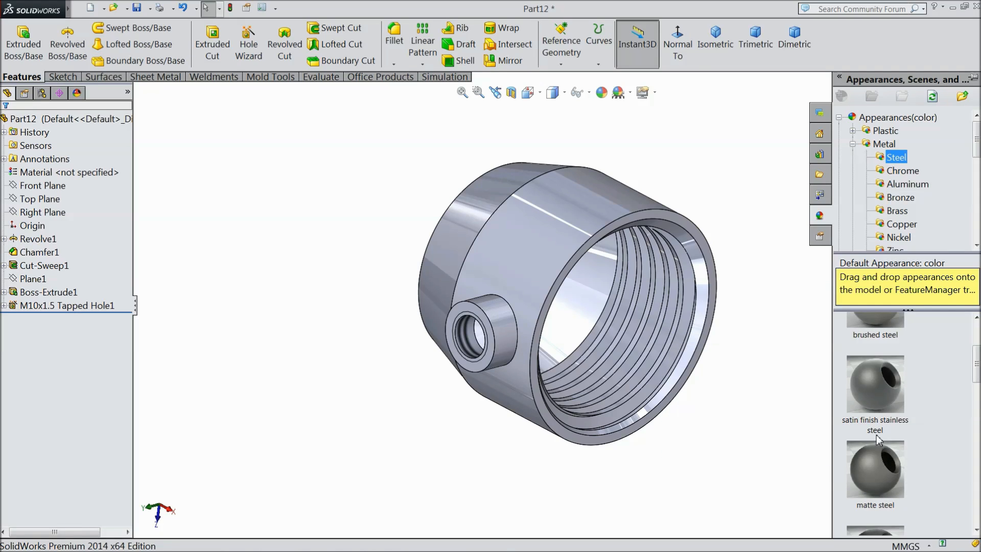
double_click(876, 411)
middle_drag(696, 462, 743, 287)
click(751, 362)
scroll(603, 320, down, 1)
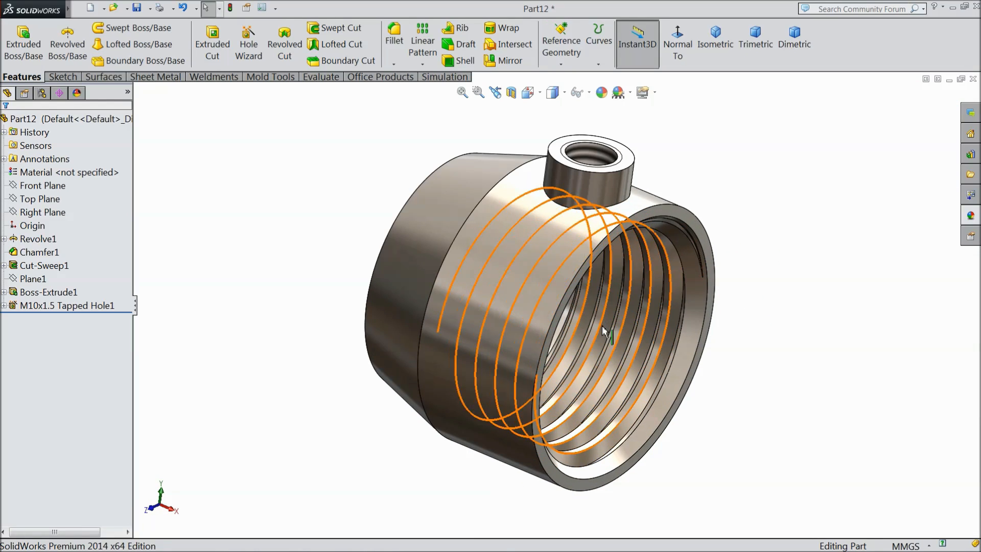
- Save the part as "11.Tailstock Ram" in the Tailstock folder
click(136, 7)
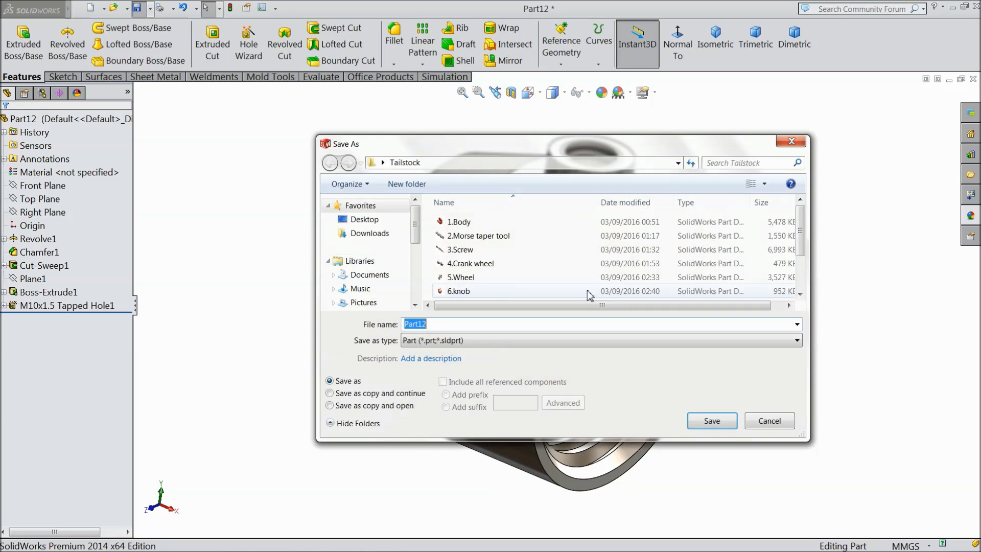
scroll(799, 246, down, 2)
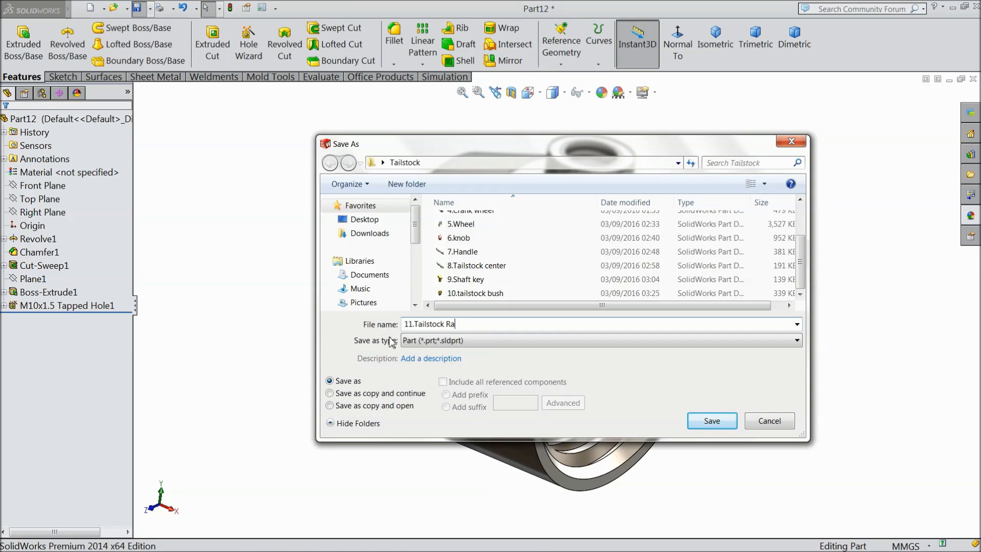
click(697, 424)
middle_drag(703, 454, 680, 441)
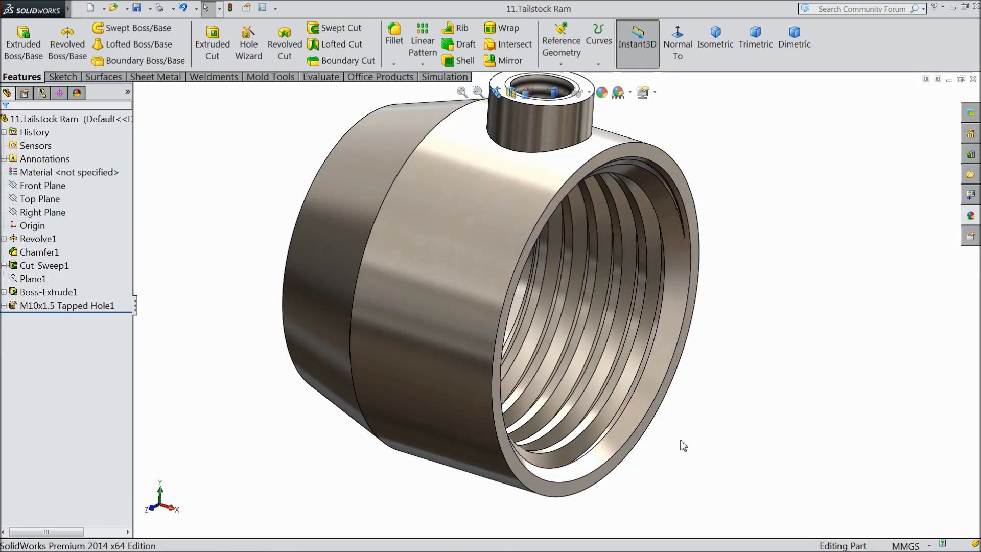
scroll(680, 441, up, 2)
mouse_move(679, 403)
middle_down()
mouse_move(666, 409)
mouse_move(690, 413)
mouse_move(670, 357)
mouse_move(650, 381)
mouse_move(670, 387)
middle_up()
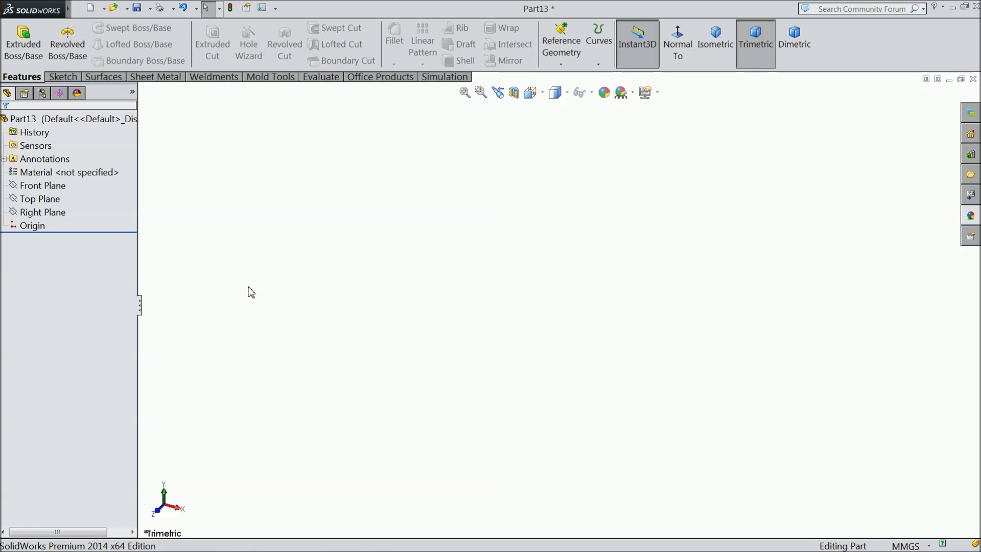
- Sketch a circle about 79 mm in diameter on the new part's Front Plane, centered on the origin
click(41, 185)
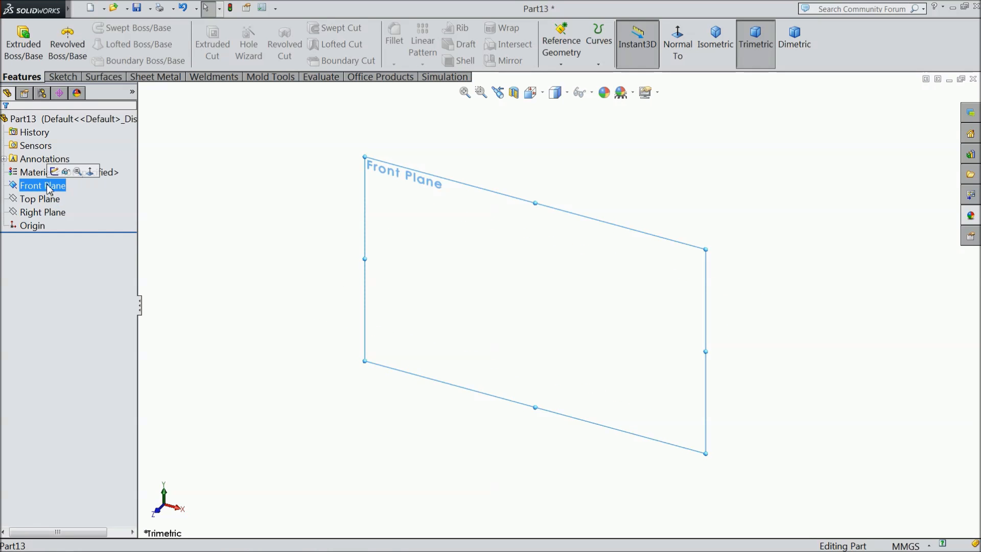
click(54, 172)
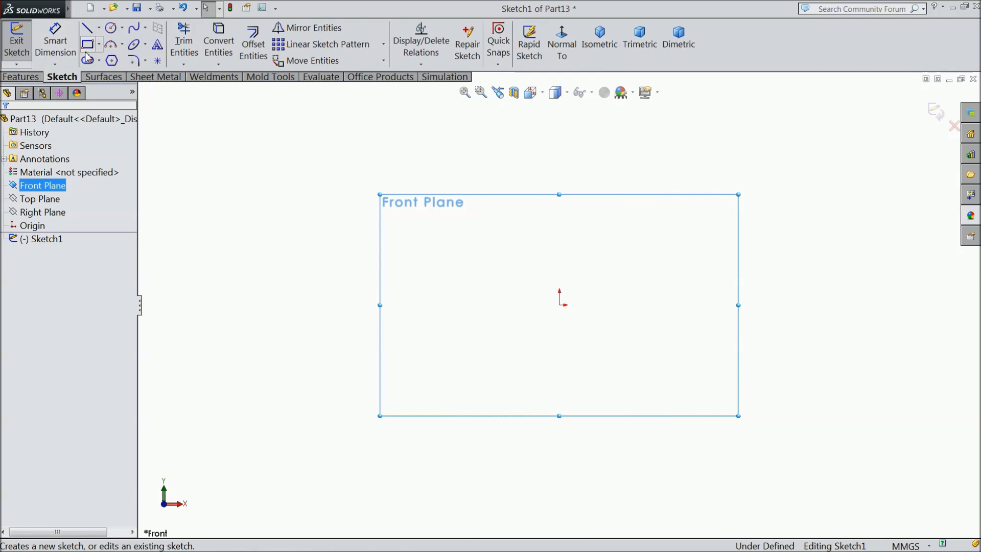
click(110, 28)
click(560, 305)
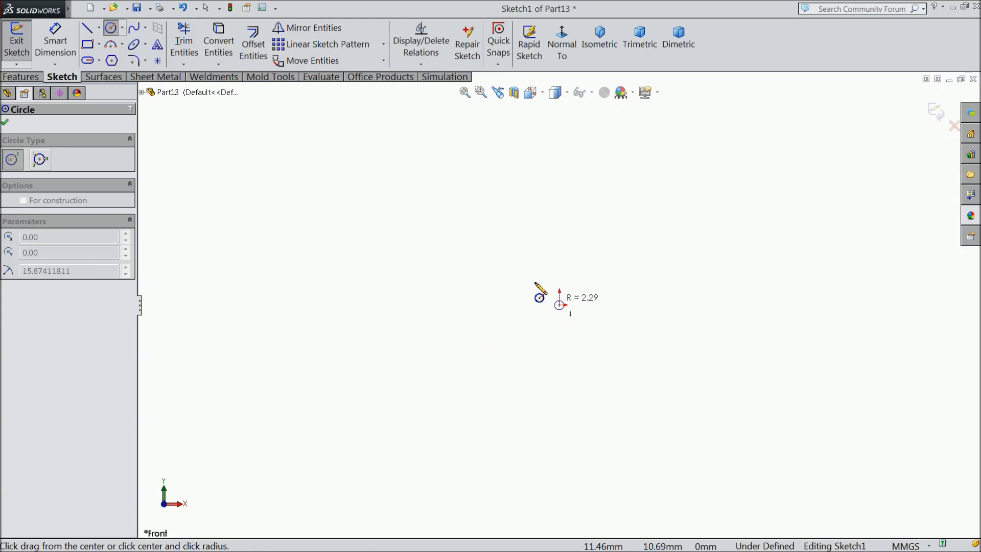
click(508, 264)
- Dimension the circle's diameter as 4 mm
click(56, 41)
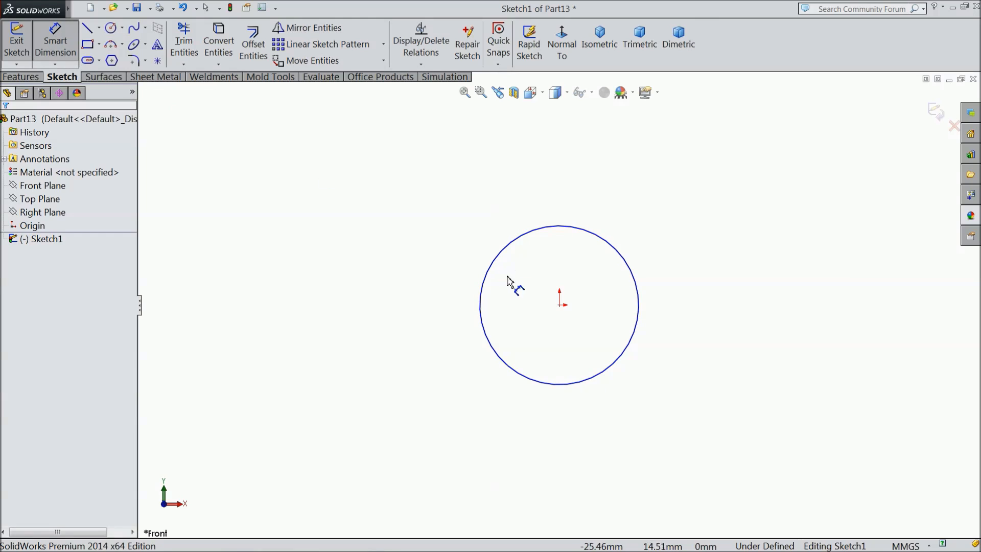
click(486, 286)
click(432, 307)
text(4)
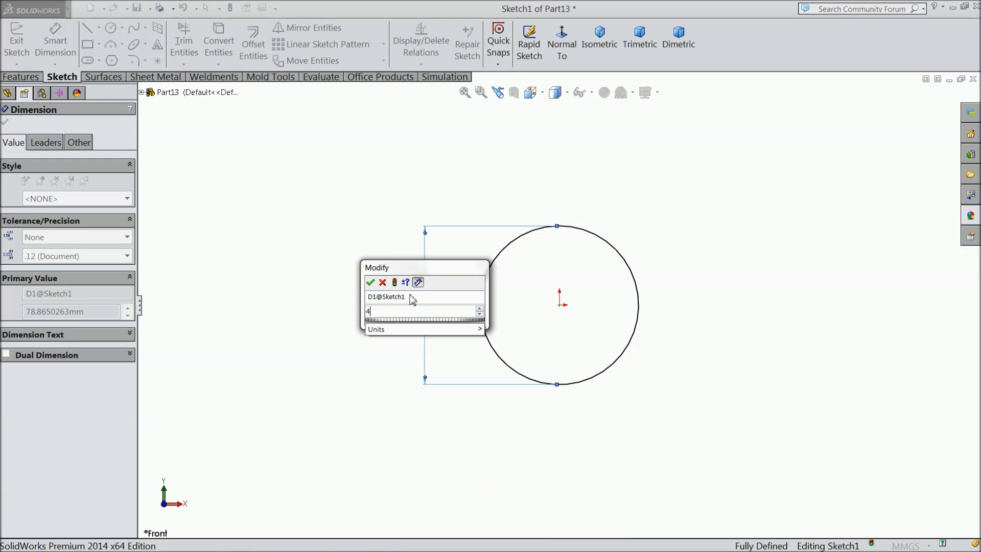
click(371, 282)
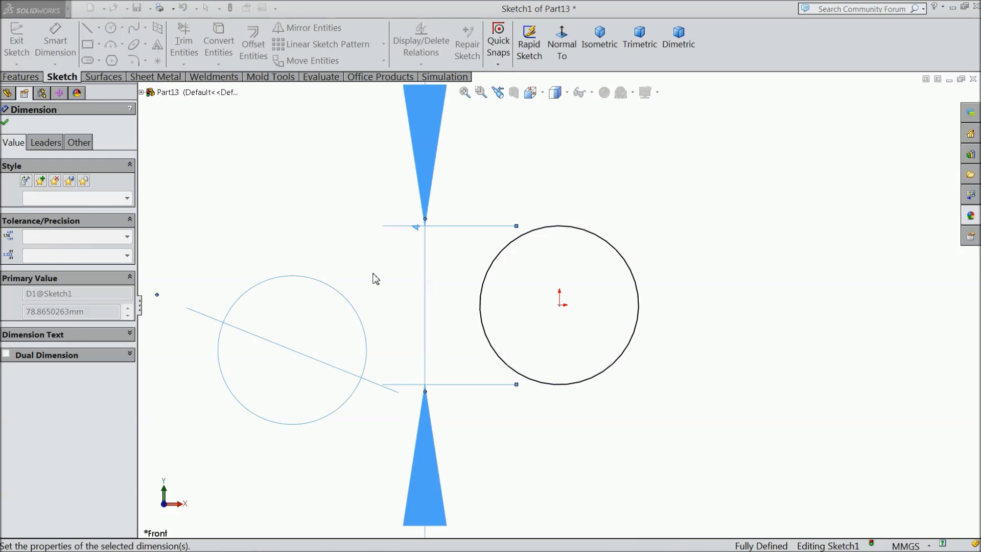
click(4, 125)
- Extrude the 4 mm circle as a blind boss 28 mm long
click(20, 76)
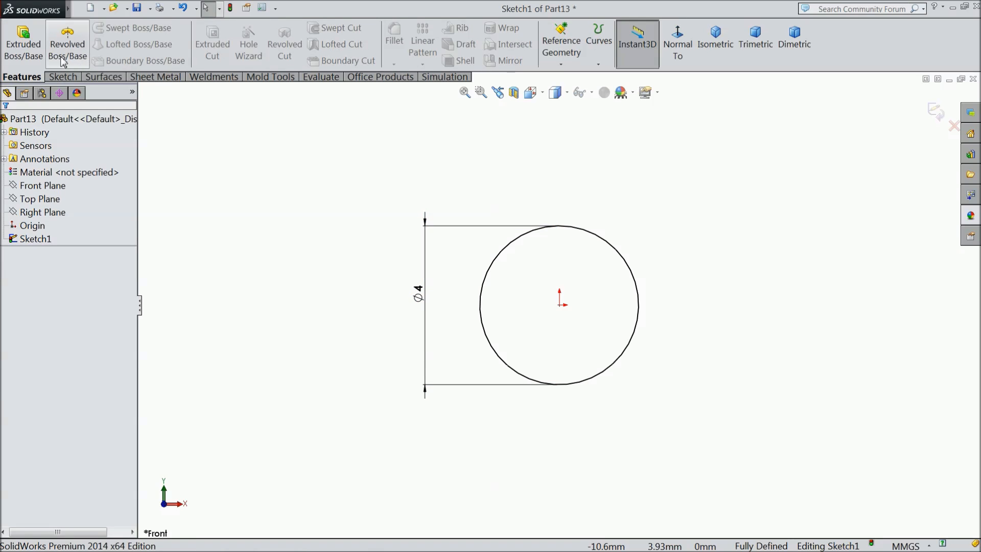
click(21, 44)
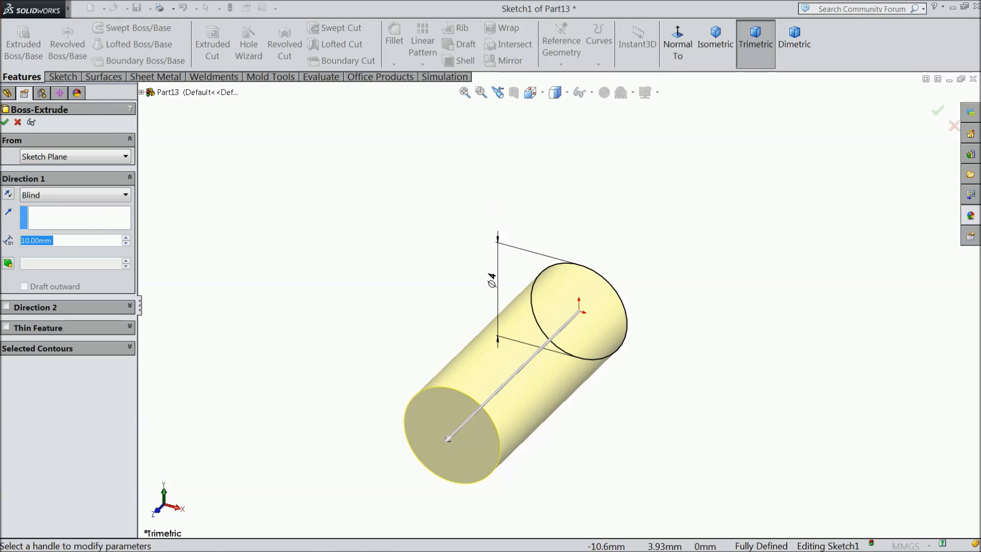
text(28)
key(Return)
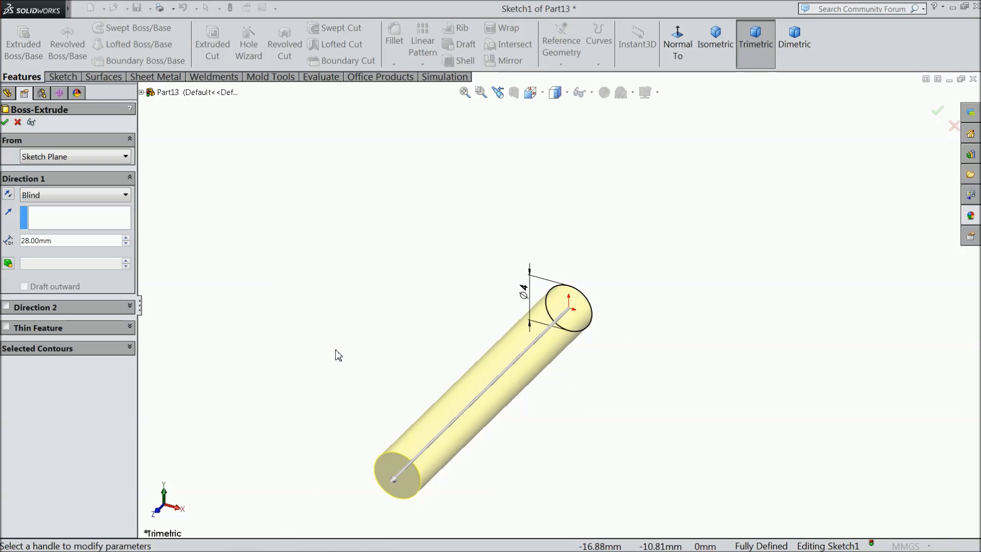
scroll(452, 446, down, 2)
click(5, 122)
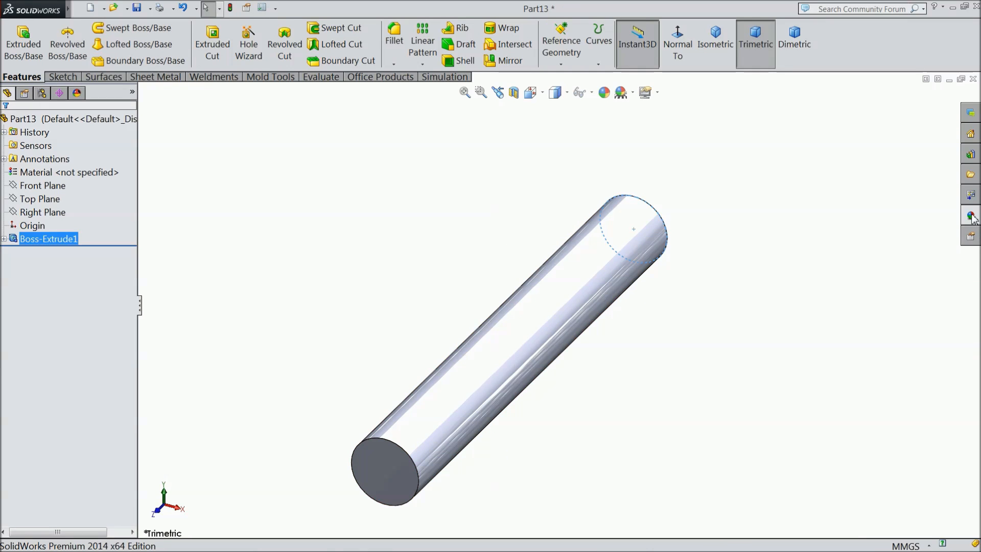
- Apply the polished steel appearance to the extruded rod
click(970, 215)
scroll(911, 428, up, 3)
click(889, 353)
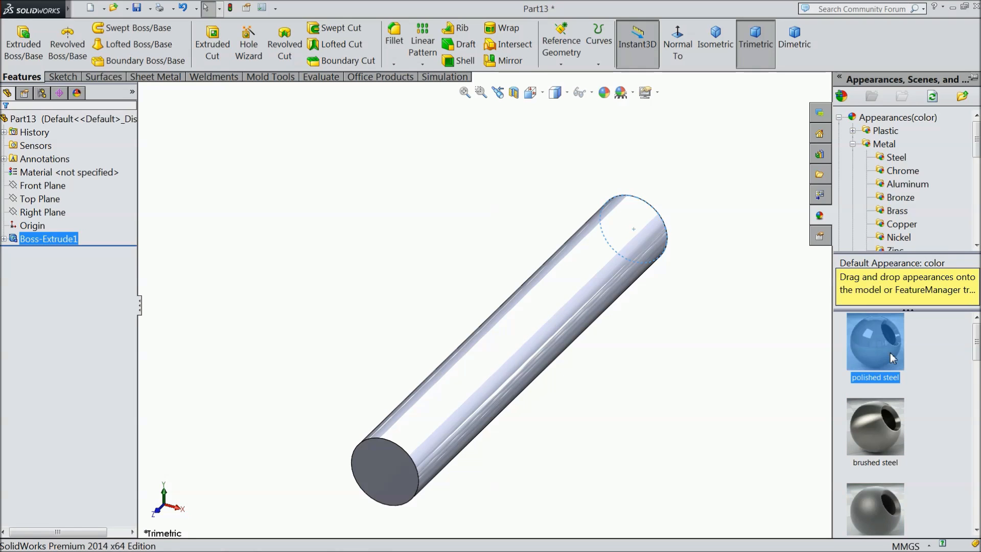
middle_drag(655, 390, 758, 384)
scroll(860, 409, down, 2)
mouse_move(860, 412)
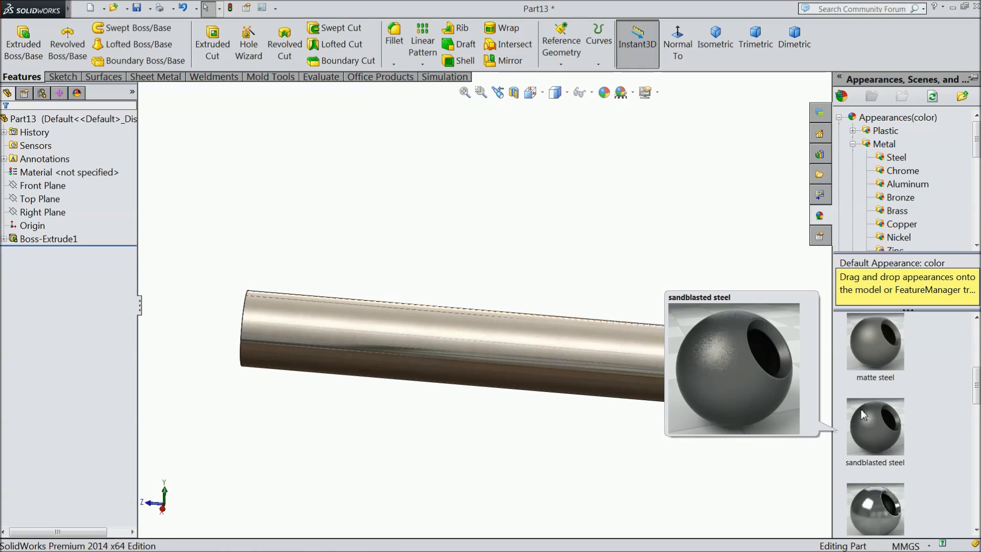
- Save the rod part in the Tailstock folder under the file name 12.Pin
click(870, 433)
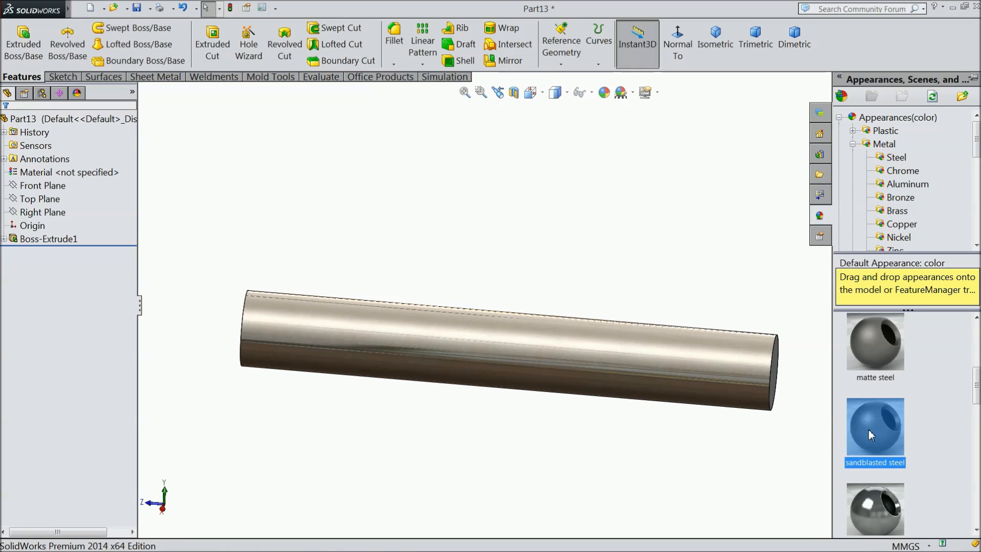
click(137, 9)
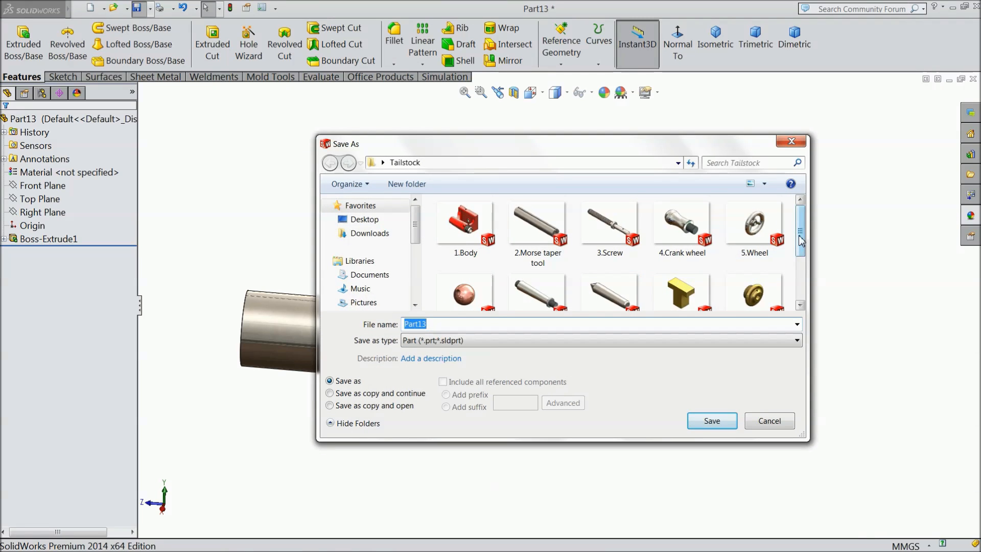
scroll(736, 230, down, 3)
text(12.Pin)
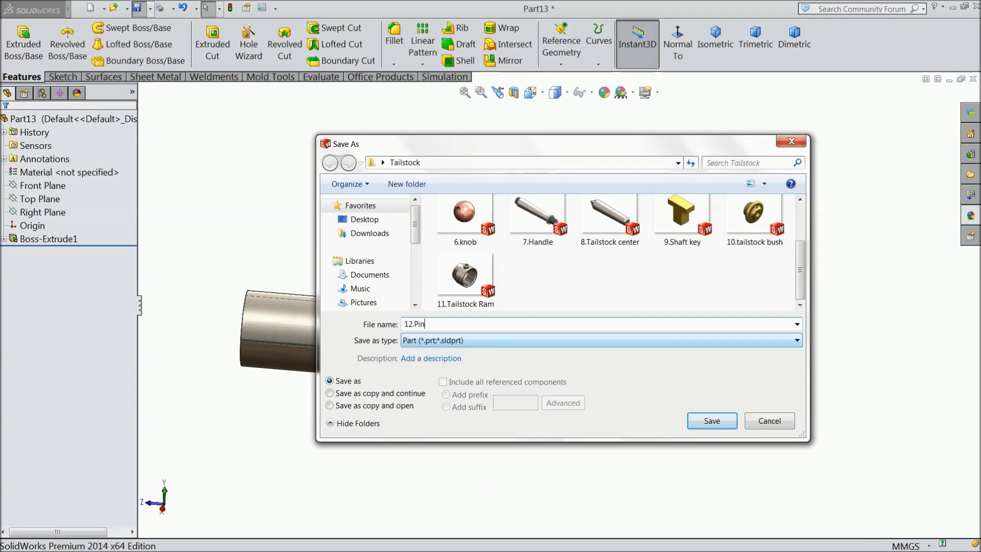
click(712, 421)
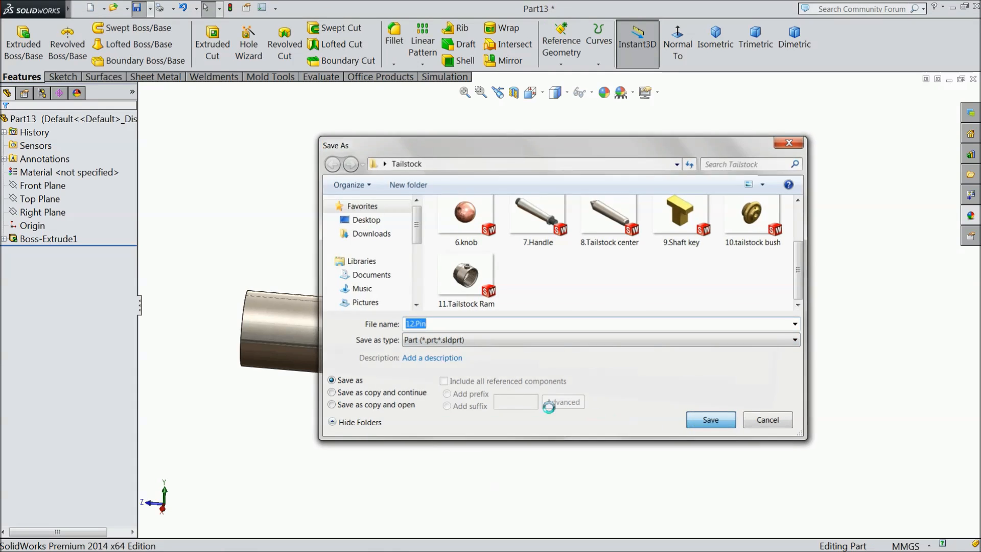
- Apply the polished bronze appearance to the pin's extruded boss
click(76, 241)
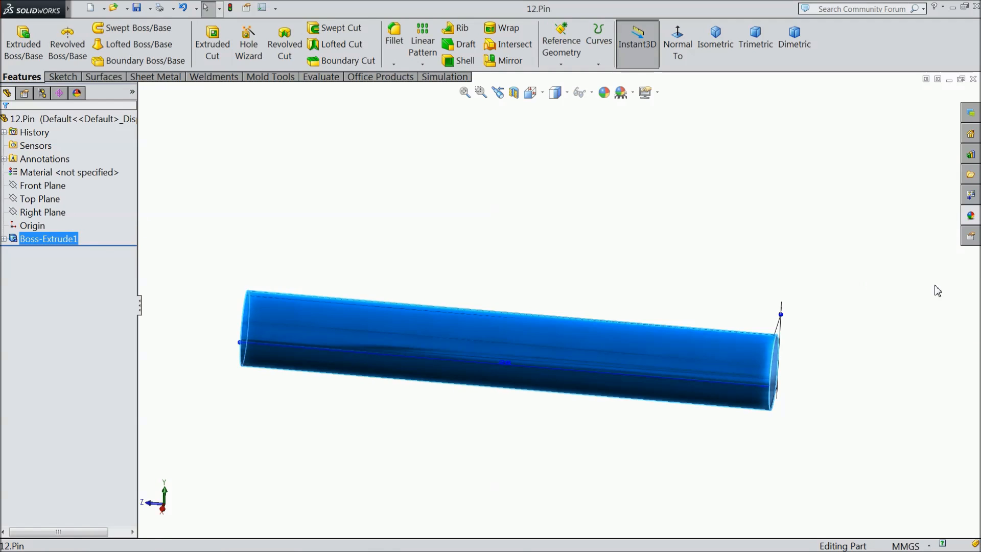
click(971, 217)
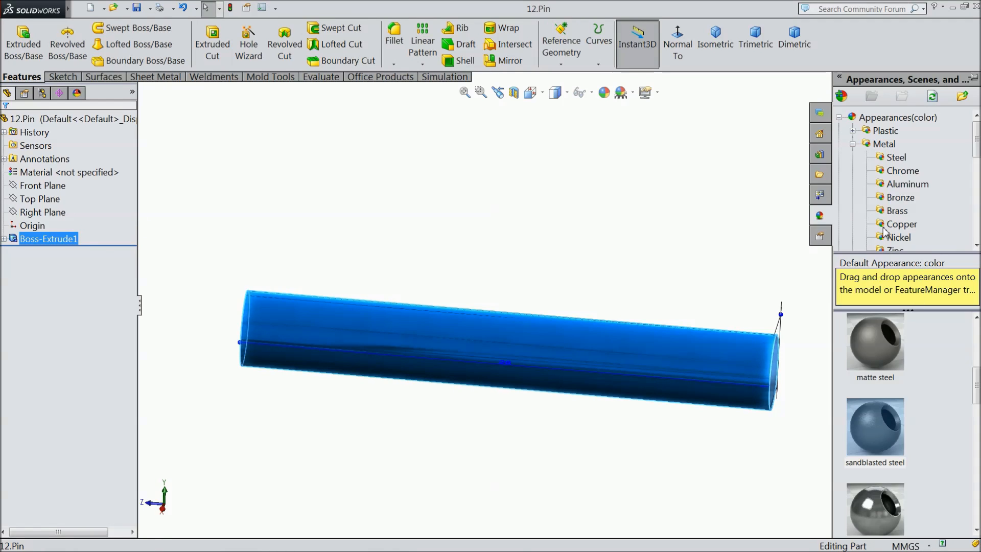
click(897, 210)
click(900, 197)
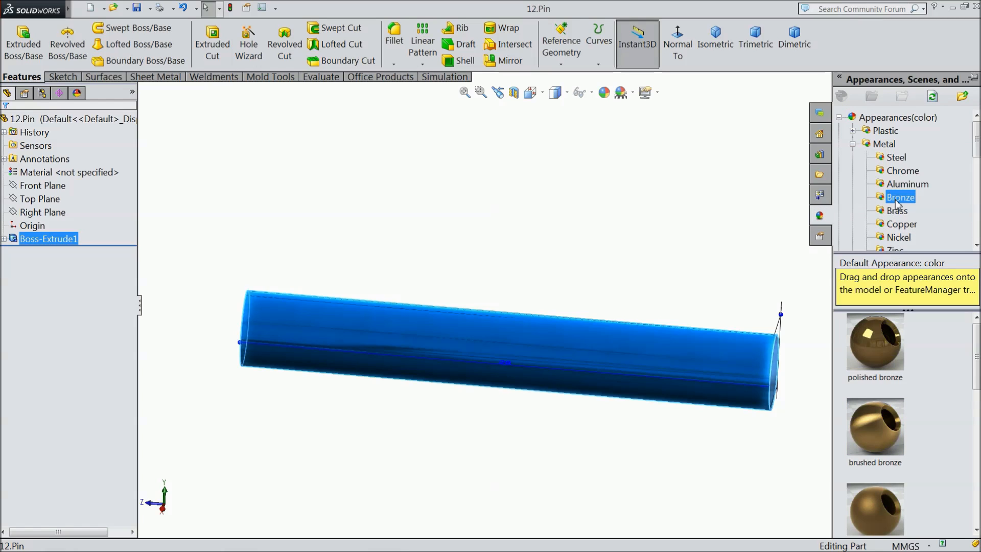
double_click(878, 346)
middle_drag(642, 284, 536, 313)
click(11, 118)
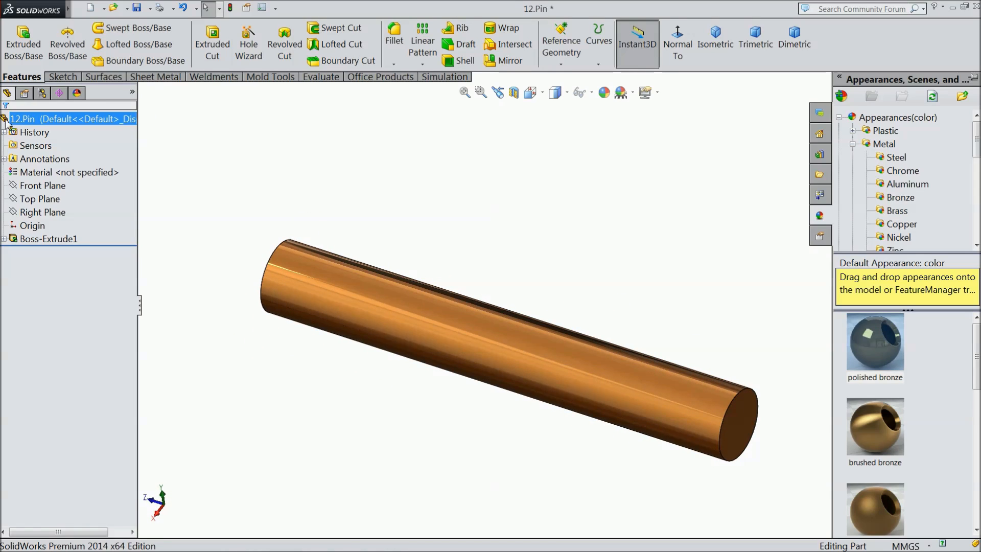
click(378, 152)
- Save the pin part again with its new appearance
click(128, 9)
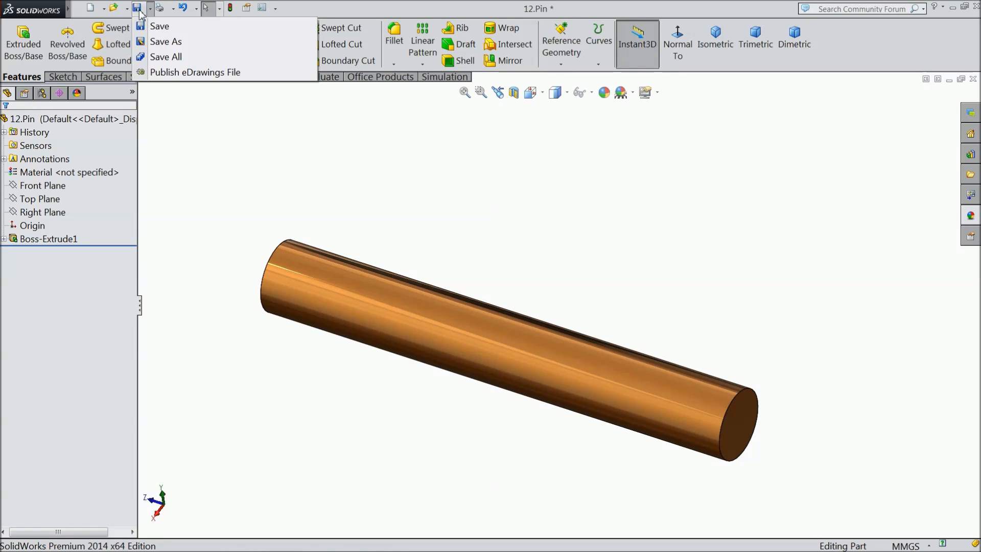
click(139, 10)
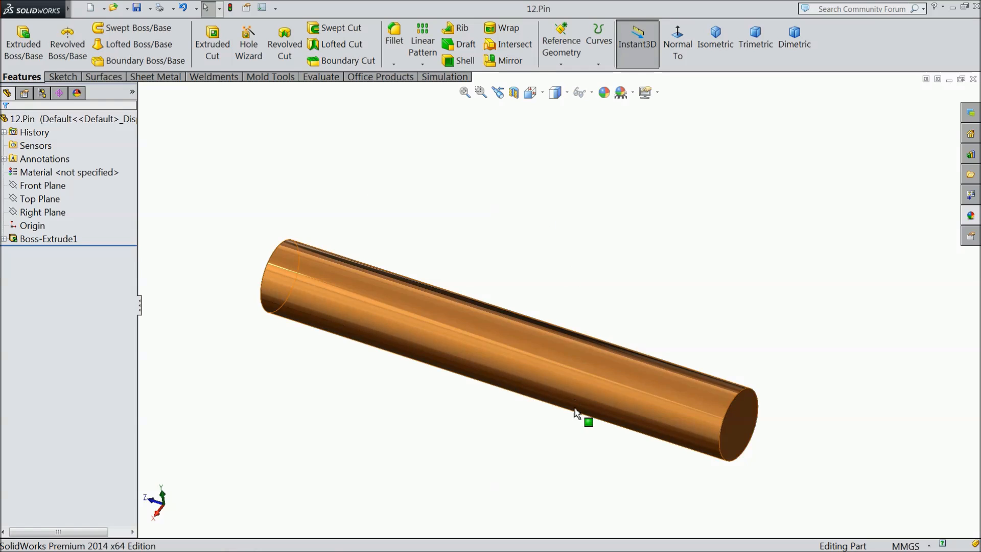
scroll(567, 408, down, 3)
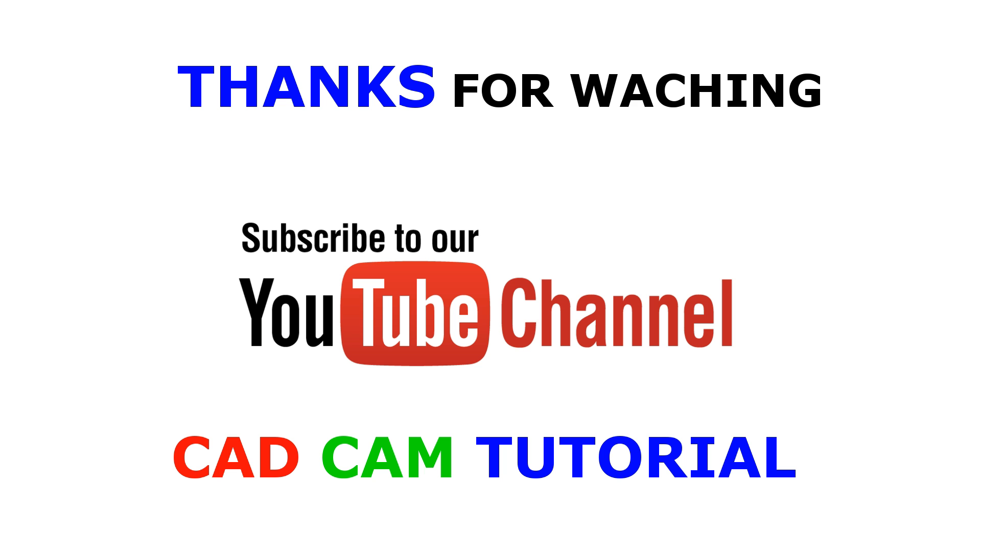